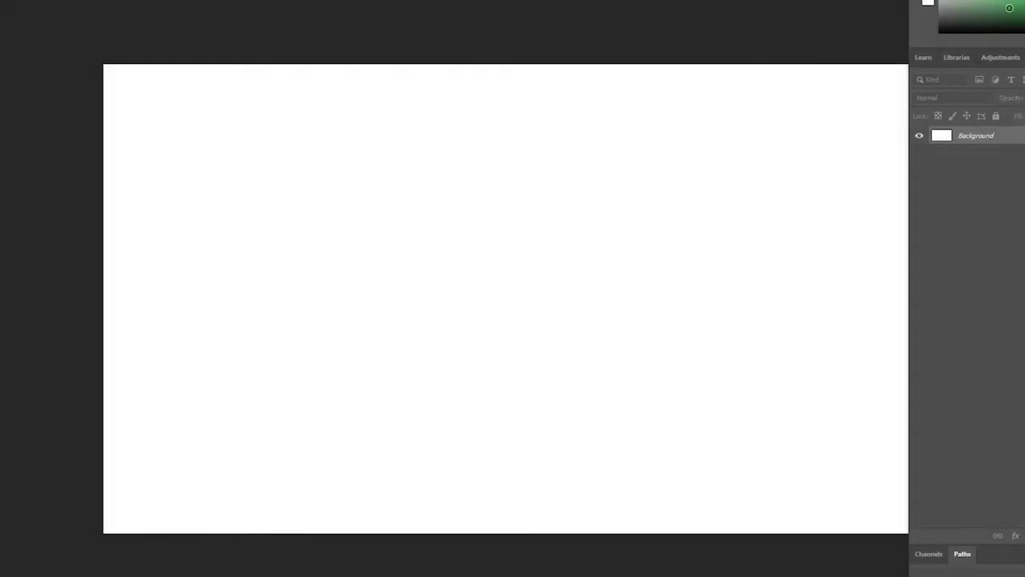
Paint the canvas green then dark teal, and try Hue/Saturation and Brightness/Contrast adjustments.
mouse_move(280, 345)
left_mouse_down()
mouse_move(693, 90)
mouse_move(812, 339)
mouse_move(691, 469)
mouse_move(488, 373)
mouse_move(681, 28)
mouse_move(297, 171)
mouse_move(515, 481)
mouse_move(112, 448)
left_mouse_up()
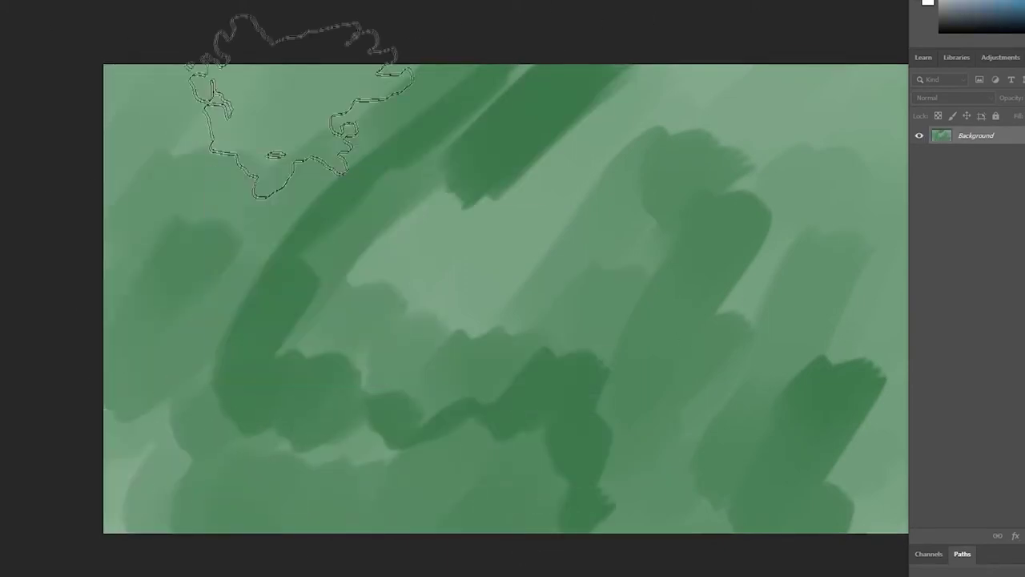
mouse_move(297, 104)
left_mouse_down()
mouse_move(503, 91)
mouse_move(881, 412)
mouse_move(633, 424)
mouse_move(195, 160)
mouse_move(828, 412)
mouse_move(309, 344)
mouse_move(529, 496)
mouse_move(374, 381)
mouse_move(368, 66)
mouse_move(222, 476)
mouse_move(304, 475)
left_mouse_up()
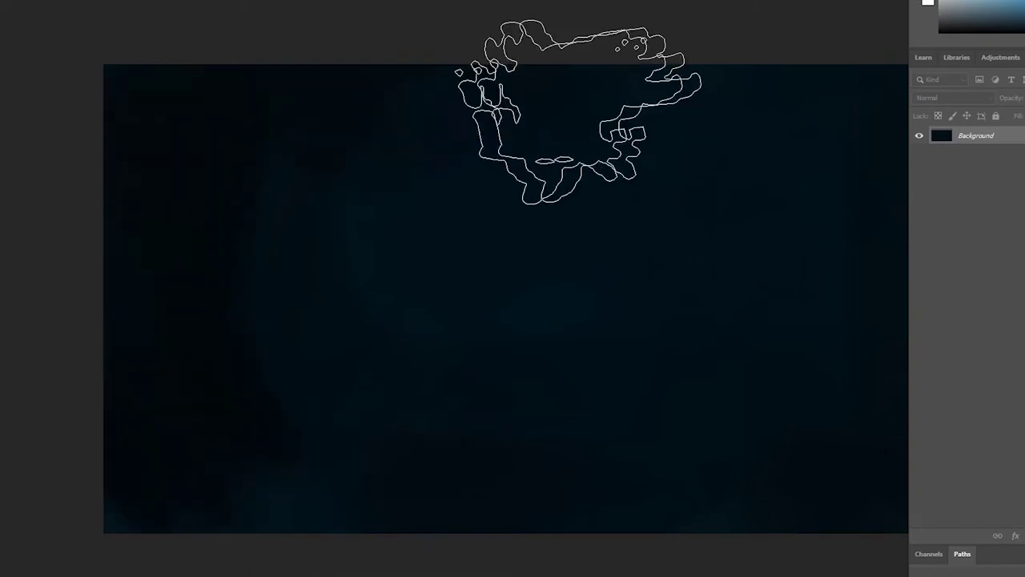
left_click(1000, 58)
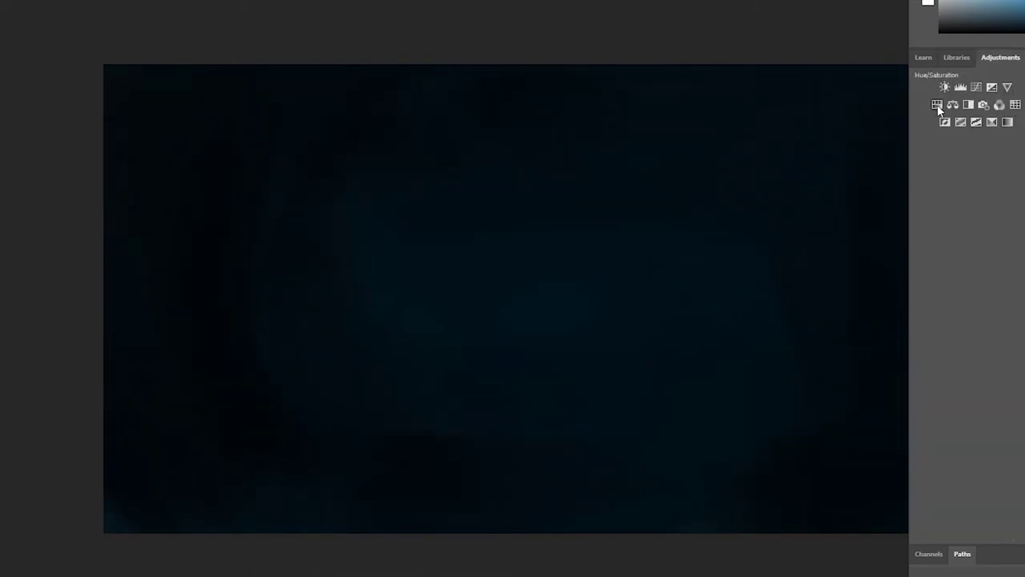
left_click(965, 59)
left_click(999, 57)
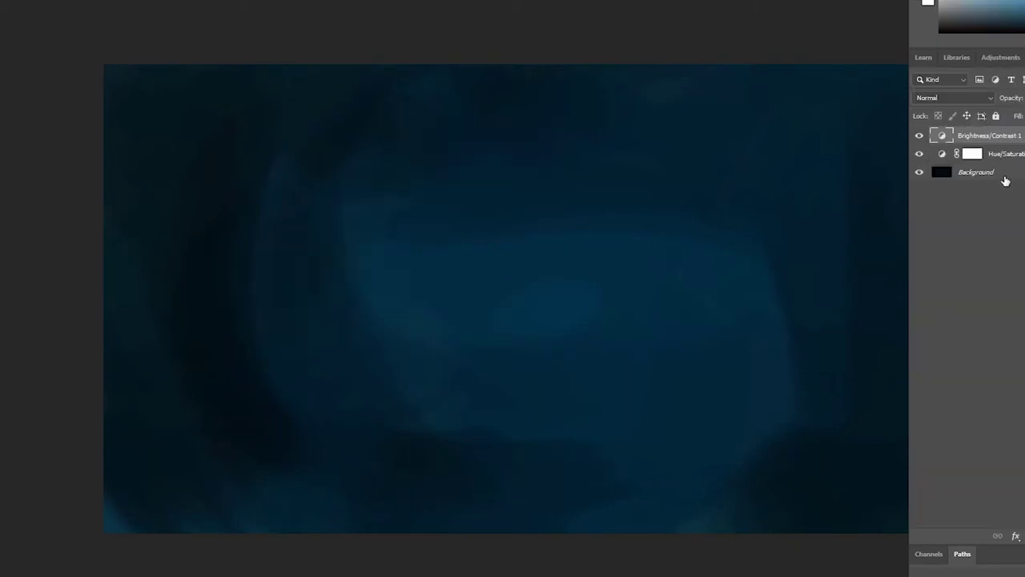
Delete the adjustment layers and add a new empty Layer 1.
left_click(1015, 535)
key("Return")
key("ctrl+shift+alt+n")
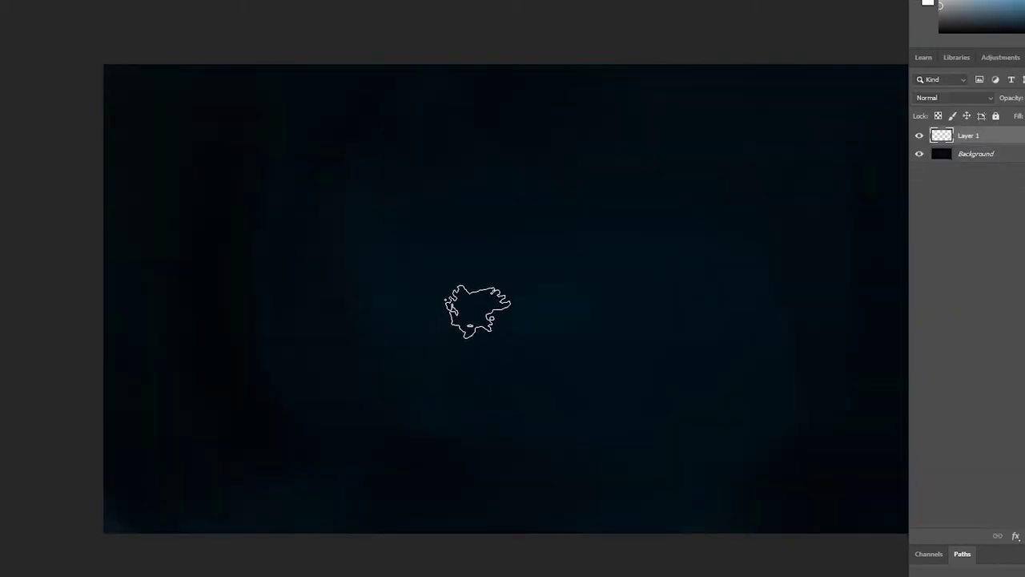
Wash Layer 1 with broad pale grey and green-yellow strokes, then shrink the brush to 17 px.
mouse_move(476, 304)
left_mouse_down()
mouse_move(744, 457)
mouse_move(292, 551)
mouse_move(130, 280)
mouse_move(131, 515)
mouse_move(256, 339)
mouse_move(196, 112)
mouse_move(366, 69)
mouse_move(492, 165)
mouse_move(710, 286)
mouse_move(666, 517)
mouse_move(160, 457)
mouse_move(750, 469)
mouse_move(864, 137)
left_mouse_up()
mouse_move(228, 144)
left_mouse_down()
mouse_move(378, 126)
mouse_move(755, 378)
mouse_move(469, 297)
mouse_move(468, 428)
left_mouse_up()
right_click(468, 428)
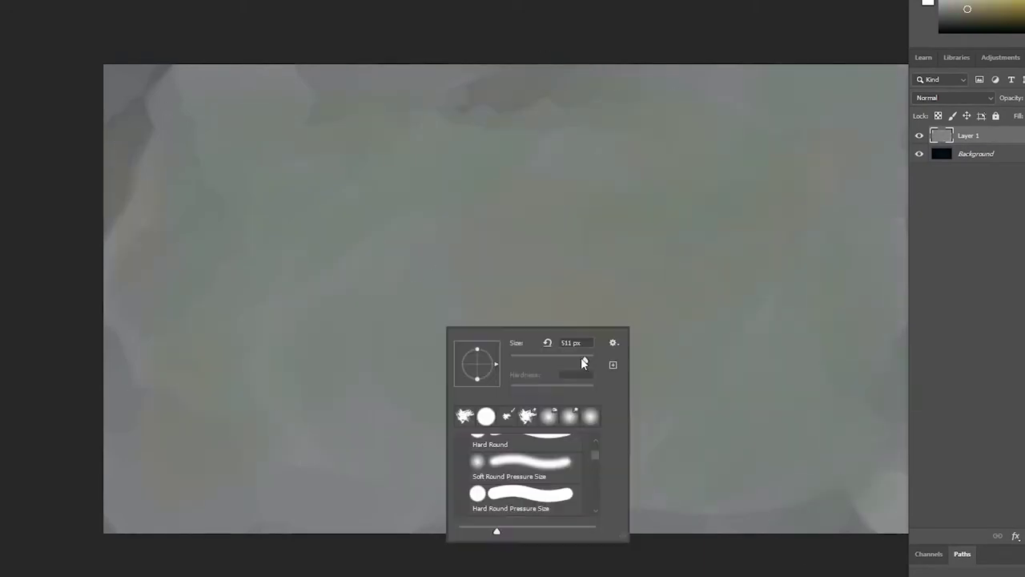
key("Return")
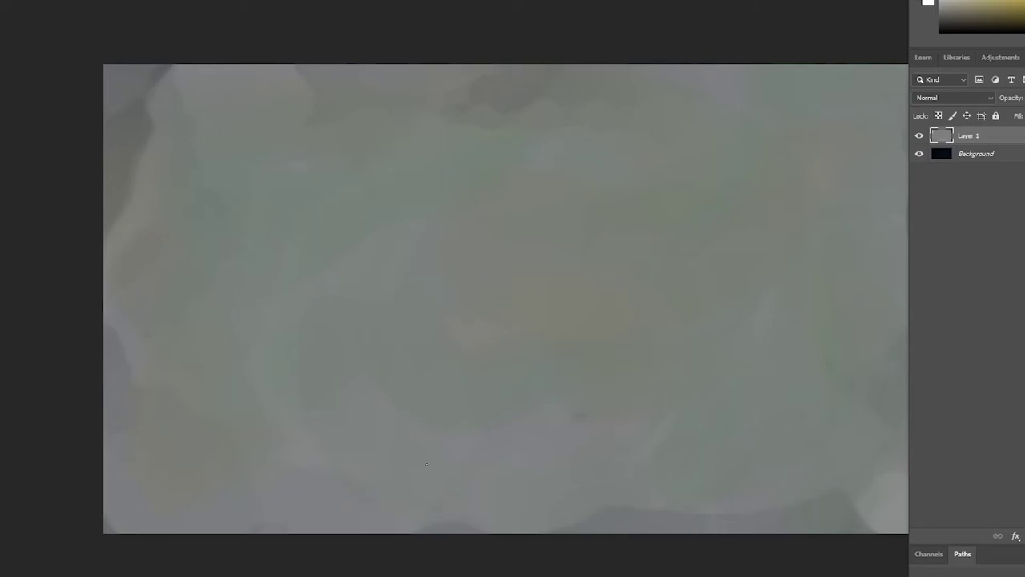
Sketch trial circles, curves and dark strokes, then clear them into the background.
key("ctrl+plus")
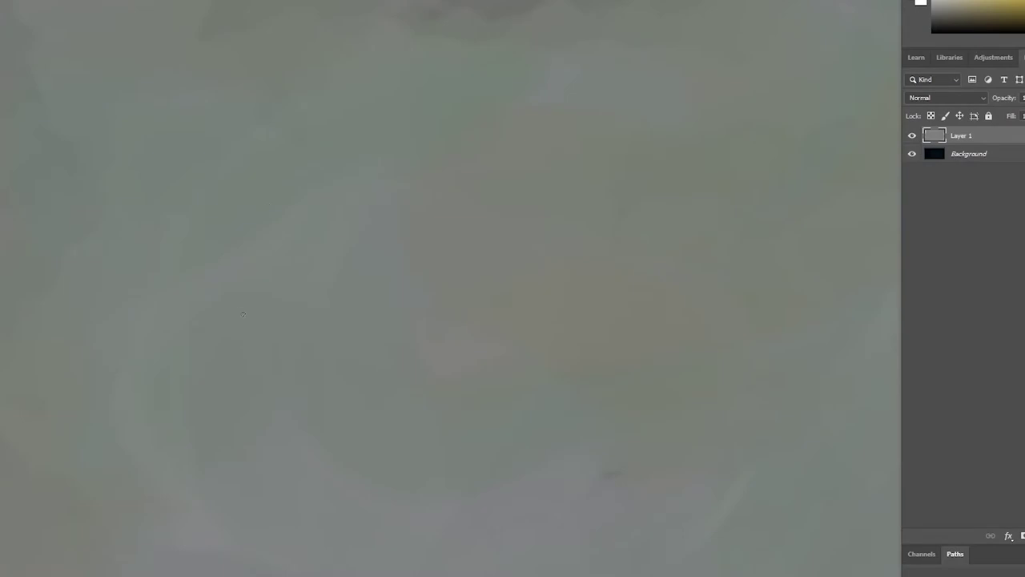
key("ctrl+minus")
key("ctrl+plus")
left_click_drag(380, 206, 361, 211)
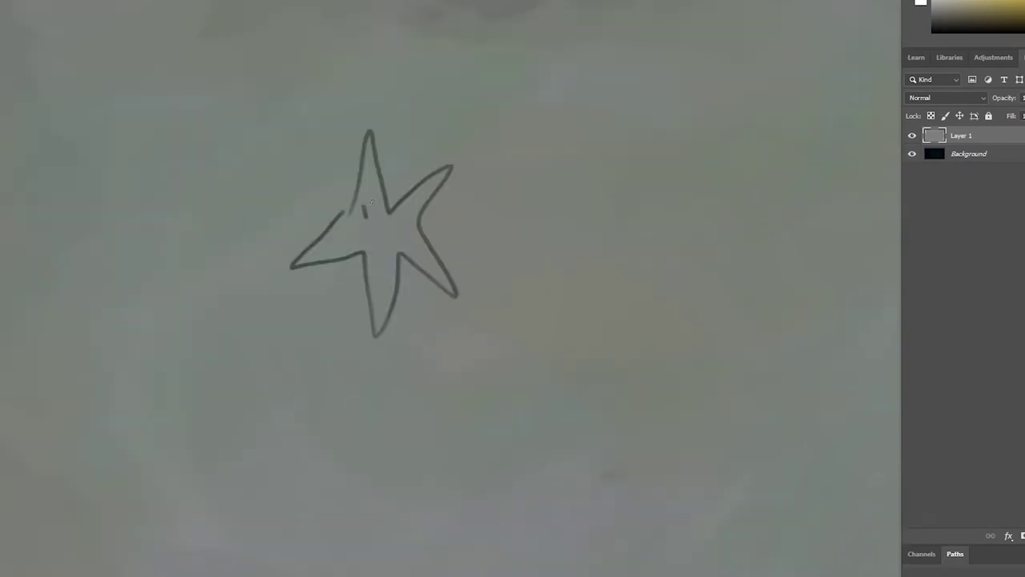
key("ctrl+z")
mouse_move(168, 281)
left_mouse_down()
mouse_move(234, 374)
mouse_move(582, 162)
left_mouse_up()
left_click_drag(436, 292, 473, 310)
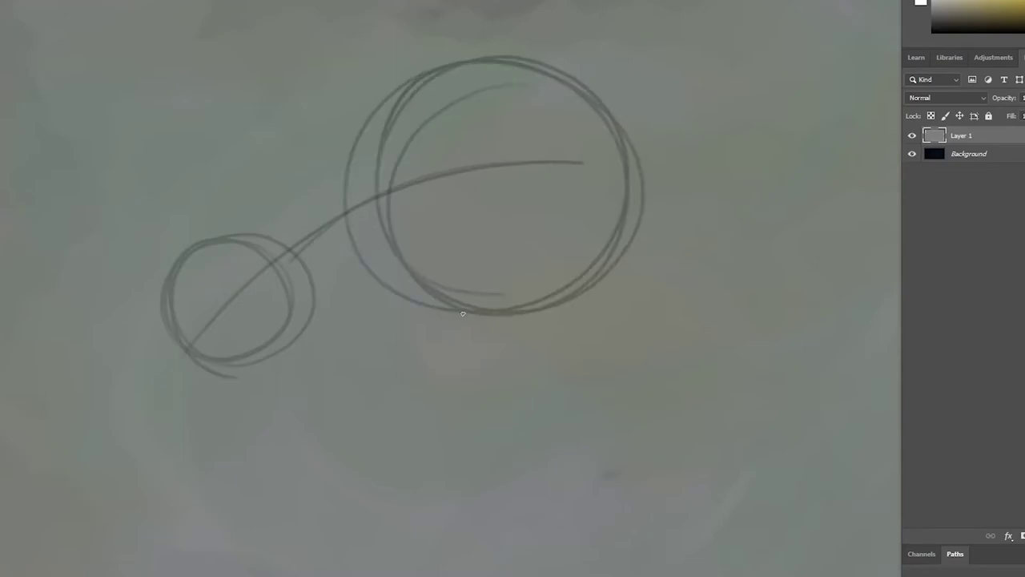
mouse_move(156, 301)
left_mouse_down()
mouse_move(181, 267)
mouse_move(285, 225)
left_mouse_up()
left_click_drag(280, 272, 315, 304)
key("Delete")
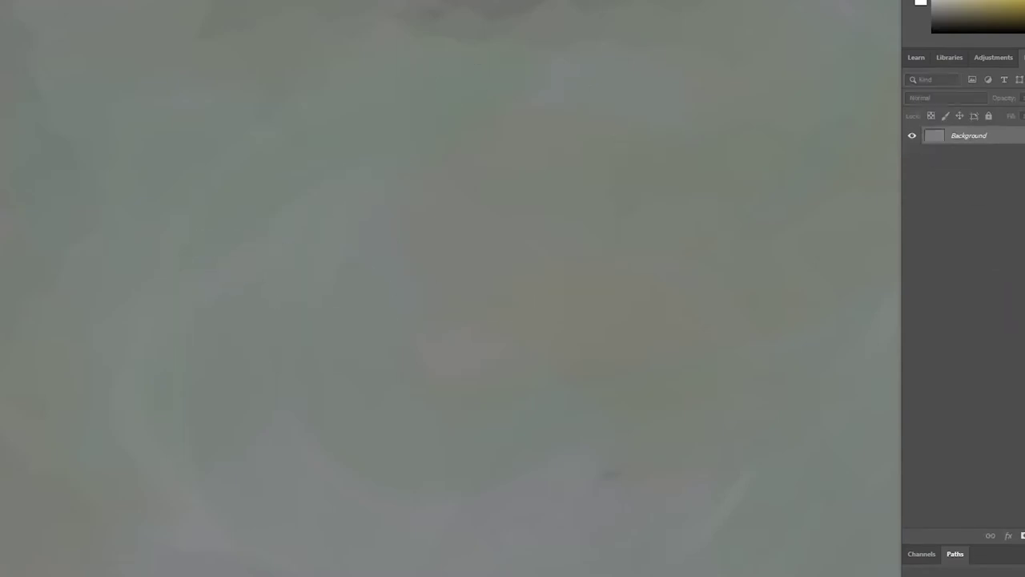
Sketch circles and lines on a new layer, then undo the strokes and discard the layer.
key("ctrl+shift+alt+n")
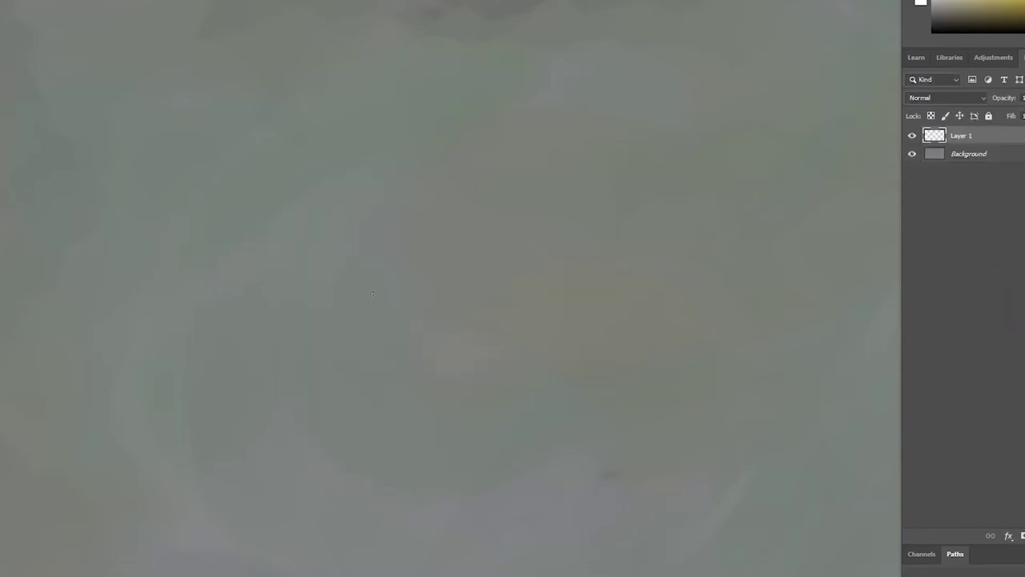
left_click_drag(347, 182, 376, 146)
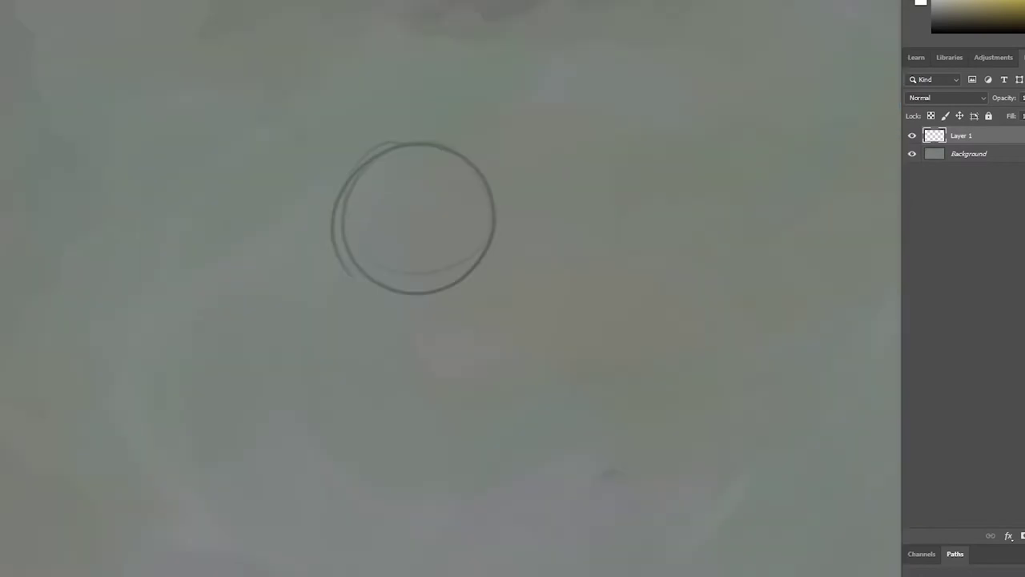
left_click_drag(442, 153, 249, 225)
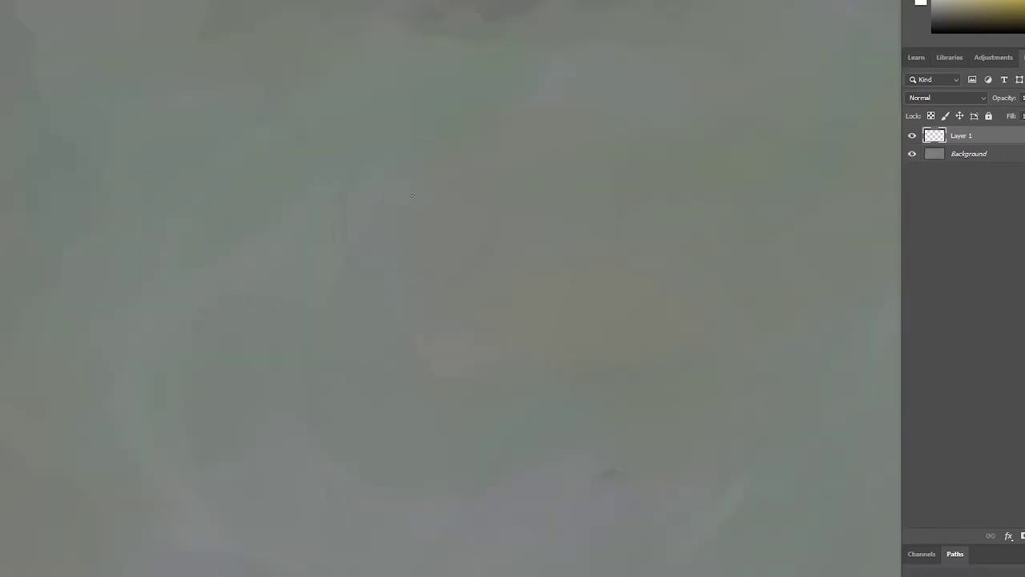
left_click_drag(370, 156, 345, 344)
left_click_drag(339, 251, 538, 195)
mouse_move(348, 169)
left_mouse_down()
mouse_move(566, 206)
mouse_move(344, 265)
left_mouse_up()
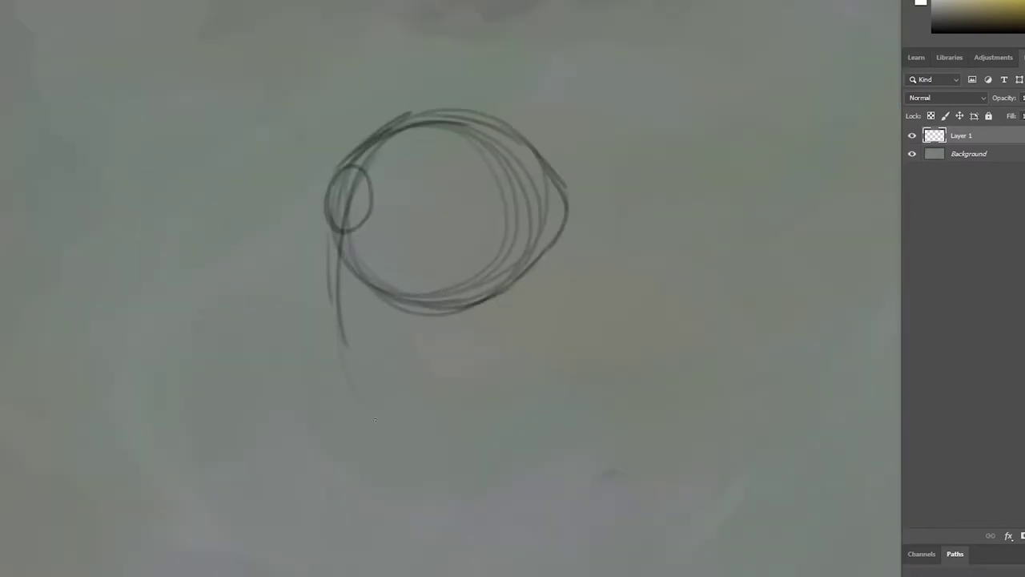
mouse_move(376, 140)
left_mouse_down()
mouse_move(264, 212)
mouse_move(236, 476)
left_mouse_up()
key("ctrl+z")
key("ctrl+z")
key("ctrl+z")
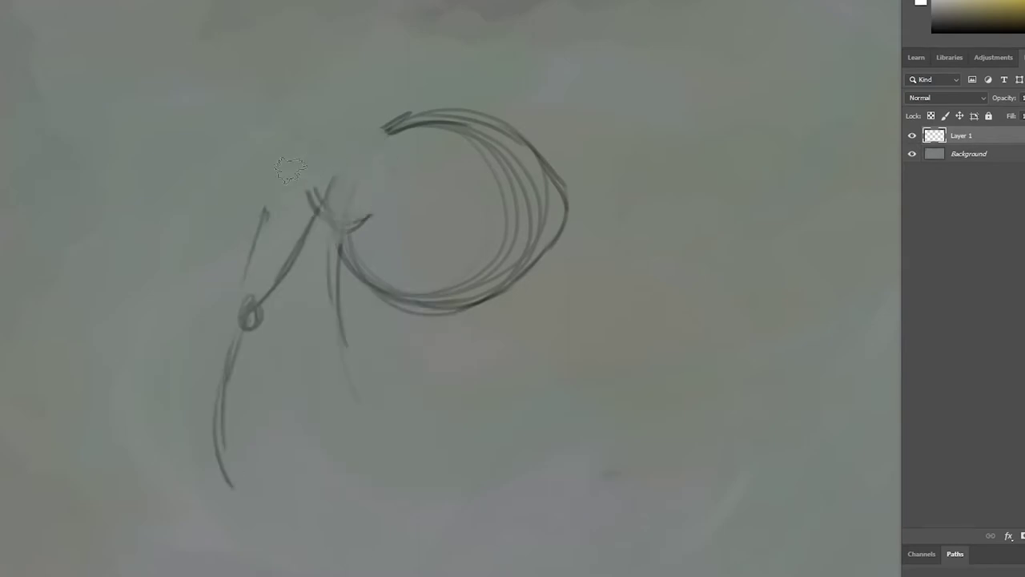
key("ctrl+z")
key("ctrl+z")
key("ctrl+z")
key("ctrl+z")
key("ctrl+z")
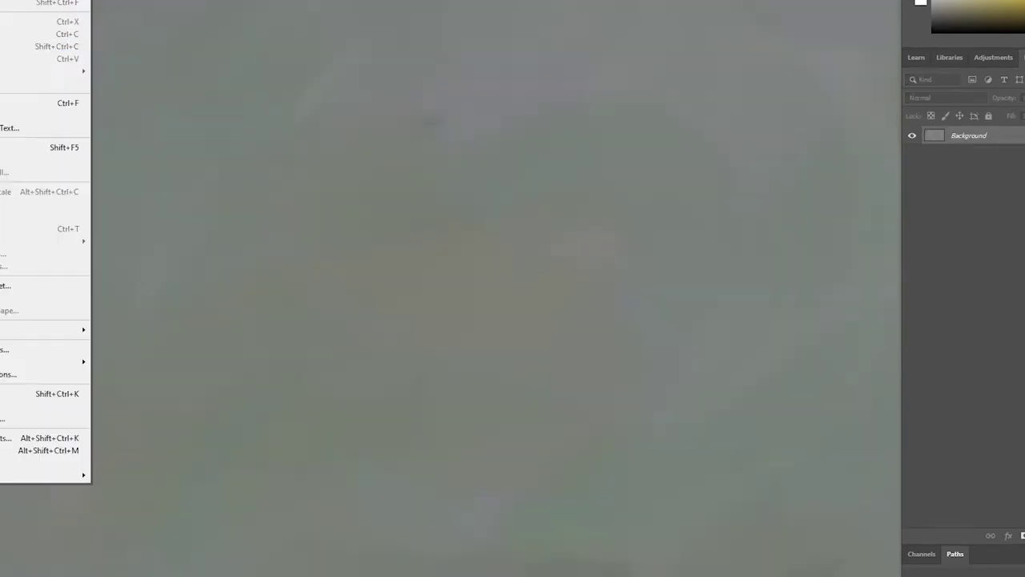
Rotate the canvas 90° clockwise and sketch the figure's centre line, hips, legs and oval torso.
left_click(158, 78)
left_click_drag(520, 60, 448, 448)
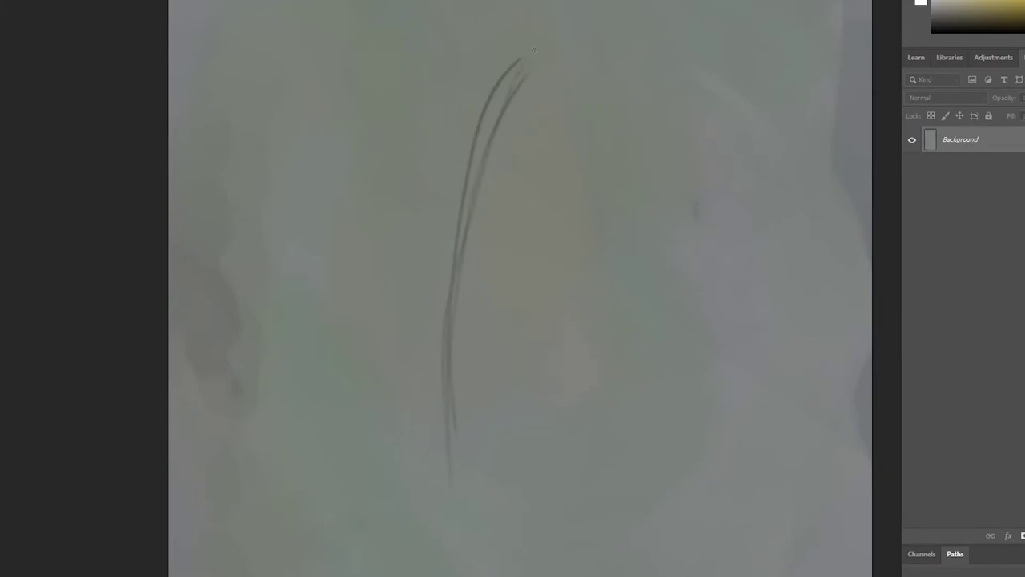
left_click_drag(416, 389, 493, 376)
left_click_drag(505, 324, 567, 498)
left_click_drag(401, 328, 360, 463)
left_click_drag(400, 377, 509, 364)
left_click_drag(359, 469, 352, 573)
left_click_drag(552, 448, 573, 552)
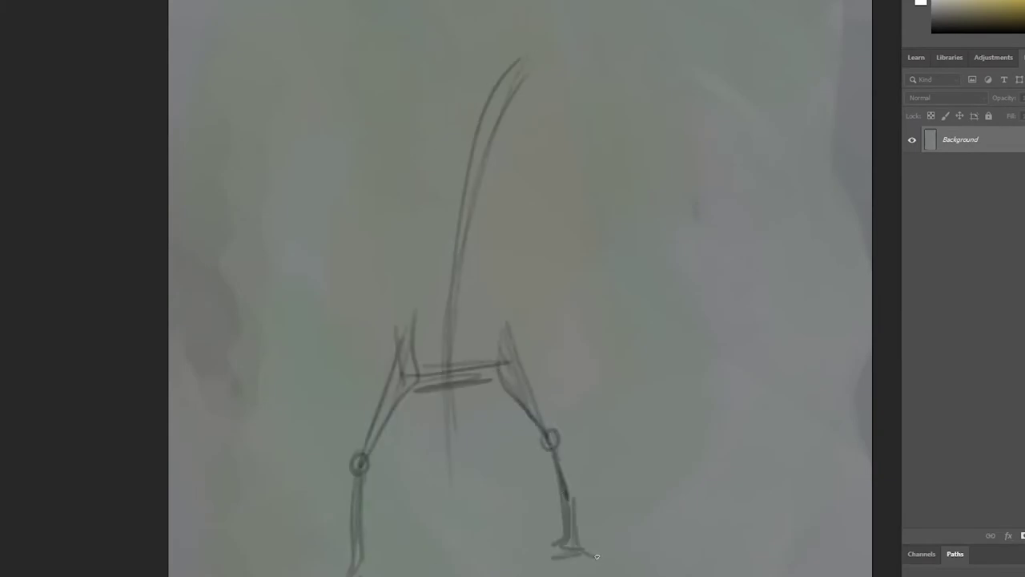
left_click_drag(412, 376, 504, 353)
left_click_drag(392, 317, 396, 216)
left_click_drag(525, 160, 508, 353)
left_click_drag(416, 96, 361, 252)
left_click_drag(376, 132, 397, 256)
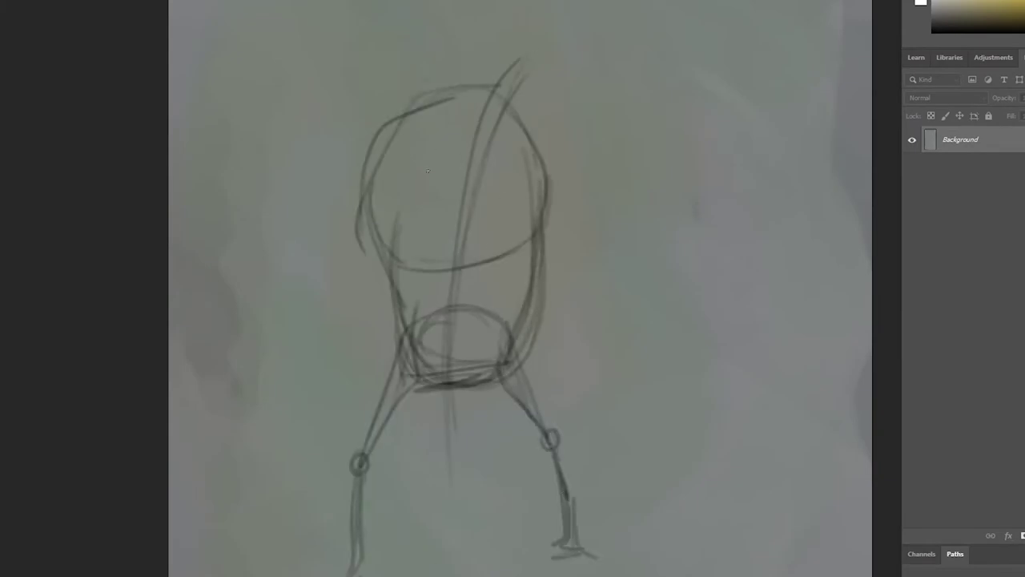
left_click_drag(461, 96, 452, 377)
left_click_drag(376, 217, 536, 172)
Sketch the figure's long arms with elbows, hip lines and both legs.
mouse_move(364, 148)
left_mouse_down()
mouse_move(297, 417)
mouse_move(324, 429)
left_mouse_up()
mouse_move(513, 103)
left_mouse_down()
mouse_move(608, 212)
mouse_move(621, 352)
left_mouse_up()
left_click_drag(617, 240, 640, 393)
left_click_drag(532, 316, 581, 553)
mouse_move(425, 376)
left_mouse_down()
mouse_move(514, 405)
mouse_move(549, 432)
left_mouse_up()
left_click_drag(393, 336, 329, 573)
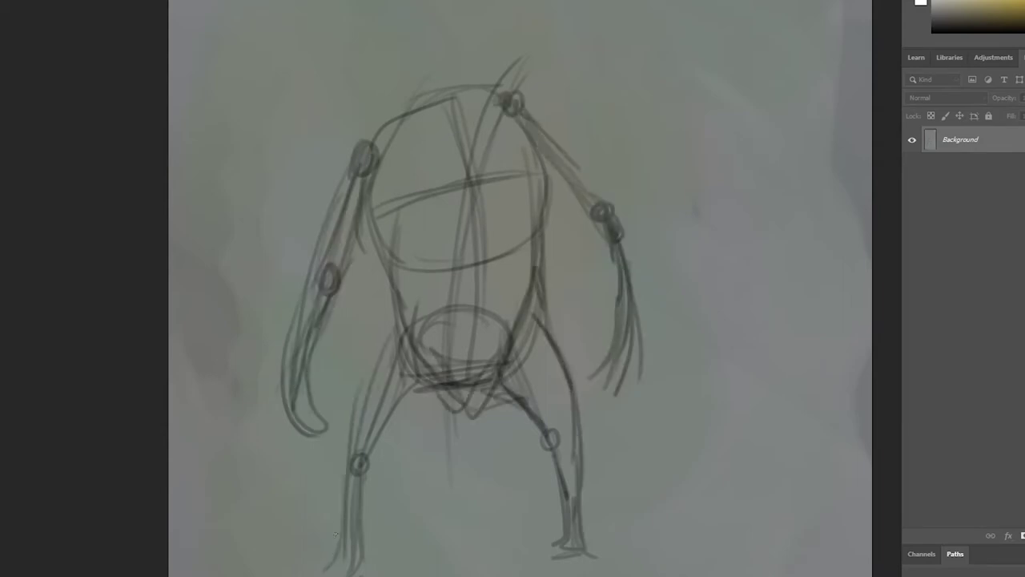
left_click_drag(386, 441, 376, 559)
left_click_drag(452, 397, 380, 536)
left_click_drag(541, 160, 548, 296)
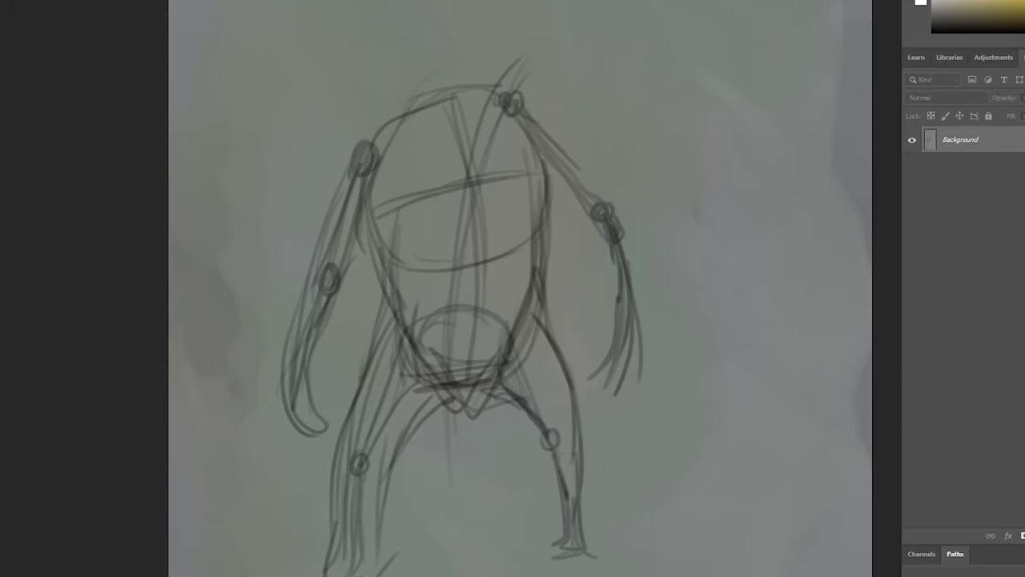
Thicken the arms, hands, torso and leg outlines, and add shoulder strokes and a head circle.
left_click_drag(553, 192, 608, 268)
left_click_drag(308, 356, 332, 429)
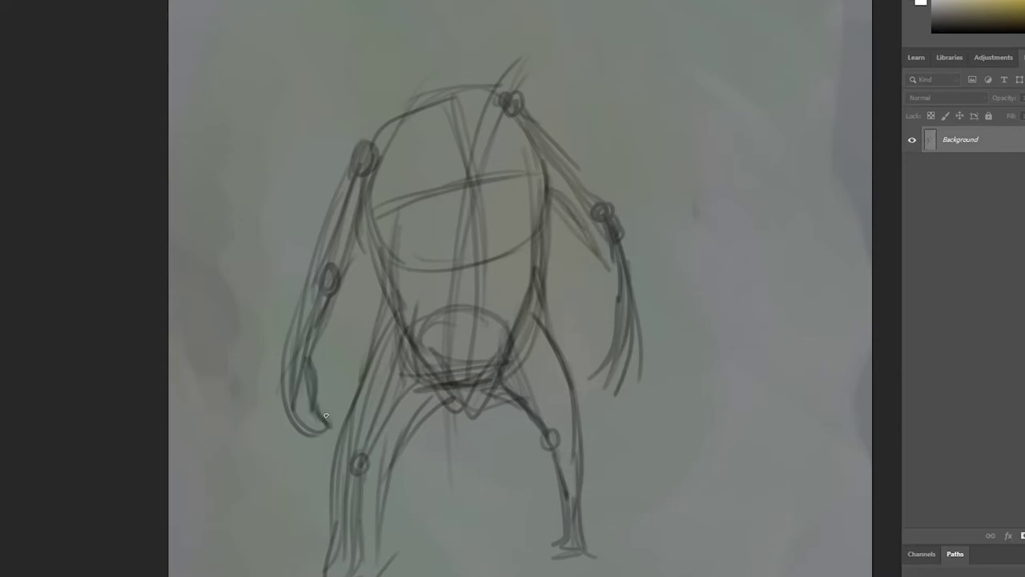
left_click_drag(293, 273, 324, 425)
left_click_drag(560, 201, 612, 297)
left_click_drag(609, 216, 616, 377)
left_click_drag(628, 232, 641, 368)
left_click_drag(545, 196, 532, 320)
left_click_drag(365, 212, 560, 189)
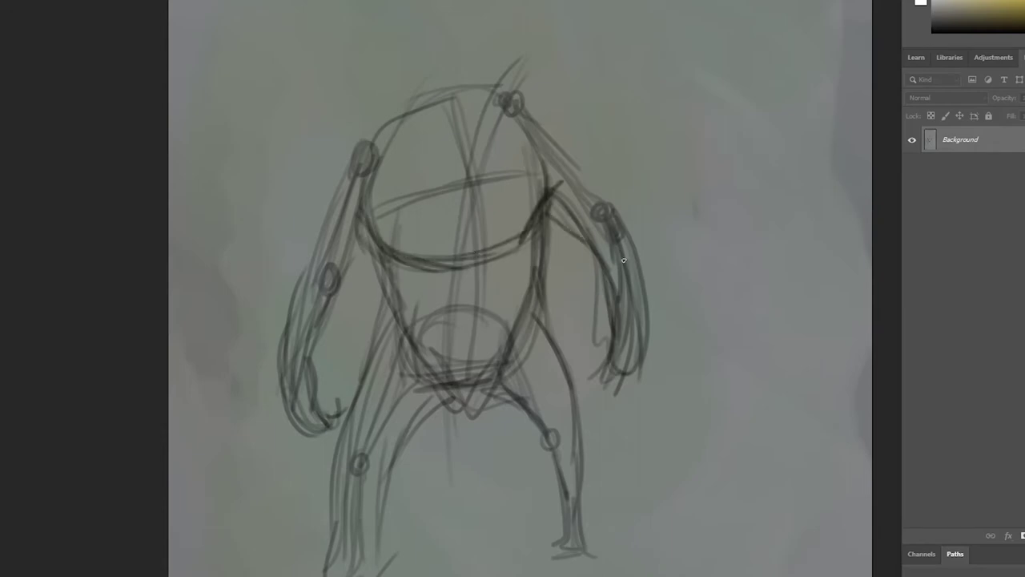
left_click_drag(561, 425, 617, 553)
left_click_drag(393, 96, 417, 164)
left_click_drag(525, 76, 542, 168)
left_click_drag(360, 108, 405, 240)
left_click_drag(529, 92, 609, 216)
left_click_drag(352, 148, 292, 324)
Paint over the whole figure sketch with the background colour until only the wash remains.
mouse_move(449, 24)
left_mouse_down()
mouse_move(404, 136)
mouse_move(517, 32)
left_mouse_up()
mouse_move(396, 56)
left_mouse_down()
mouse_move(549, 92)
mouse_move(545, 120)
left_mouse_up()
left_click_drag(377, 209, 544, 192)
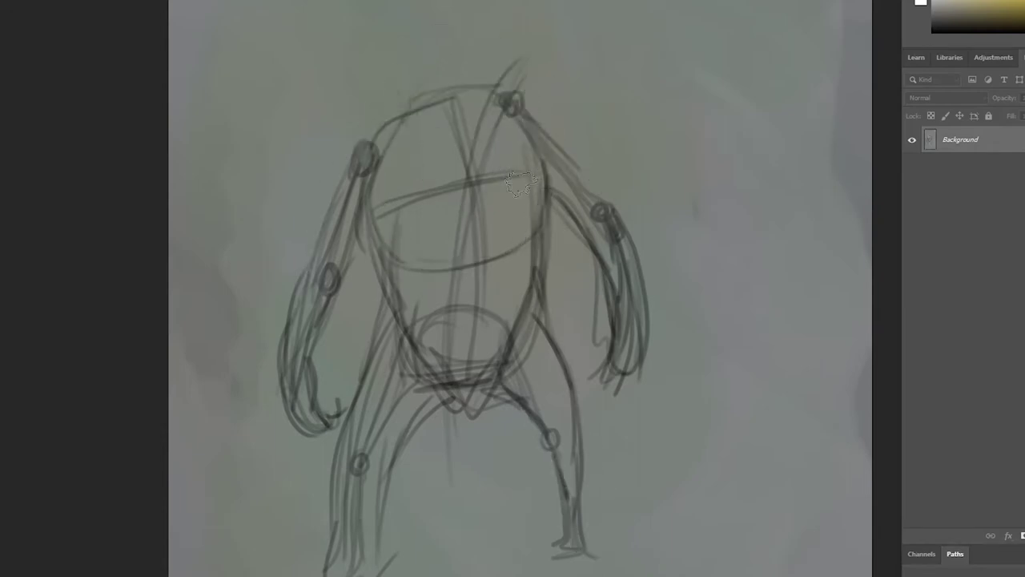
left_click_drag(352, 144, 320, 264)
left_click_drag(440, 88, 480, 192)
left_click_drag(361, 144, 305, 416)
left_click_drag(369, 240, 352, 560)
left_click_drag(417, 352, 569, 521)
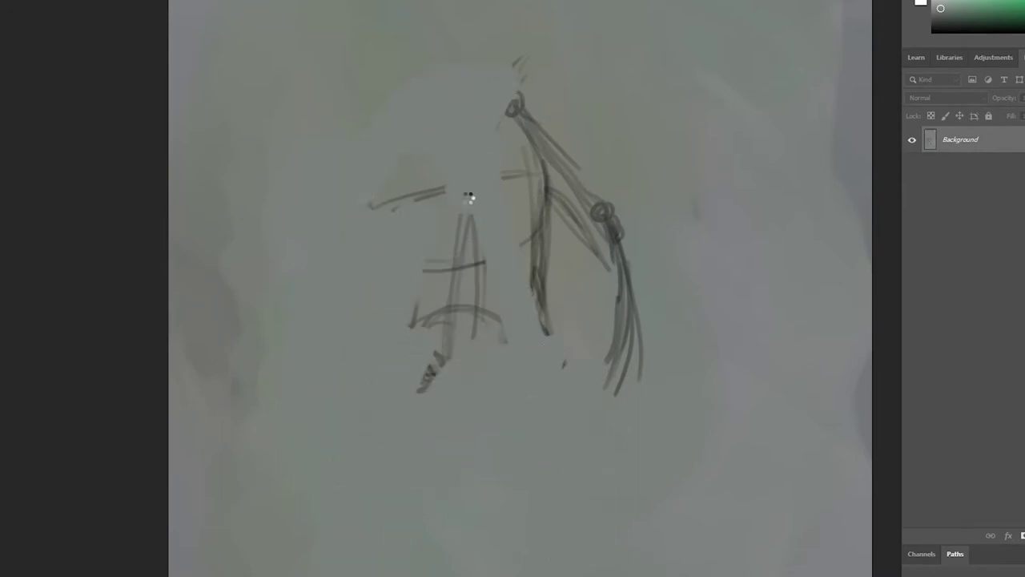
left_click_drag(432, 201, 489, 385)
left_click_drag(513, 96, 621, 376)
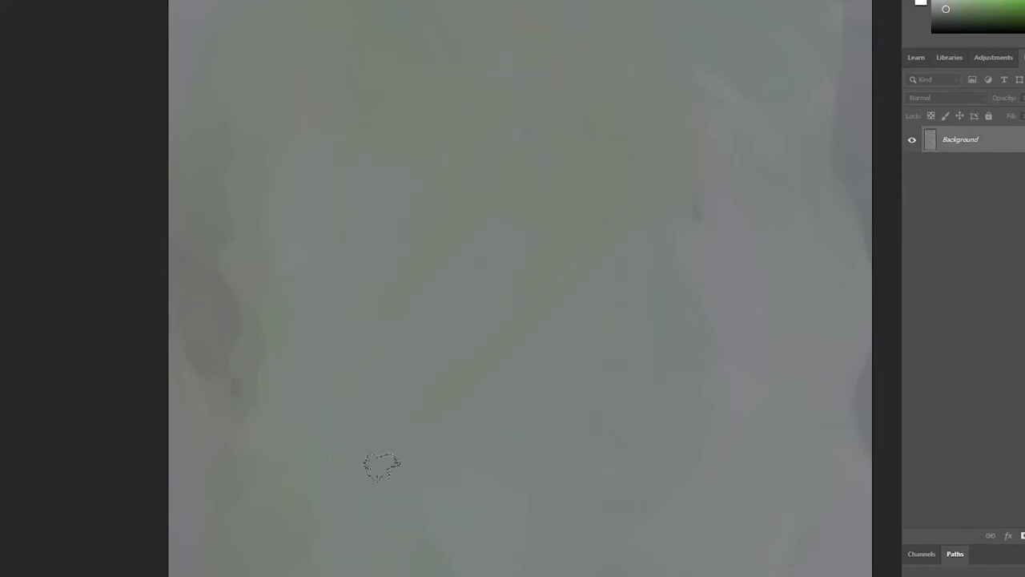
Add a new empty Layer 1 and lay a first black stroke near the upper centre.
key("ctrl+minus")
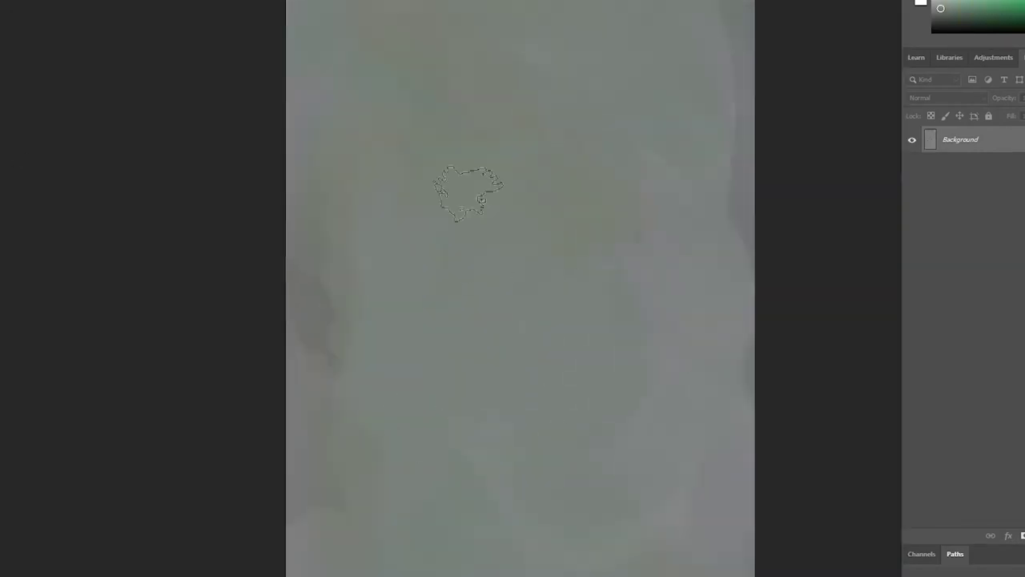
key("ctrl+plus")
key("ctrl+shift+alt+n")
right_click(503, 263)
key("Escape")
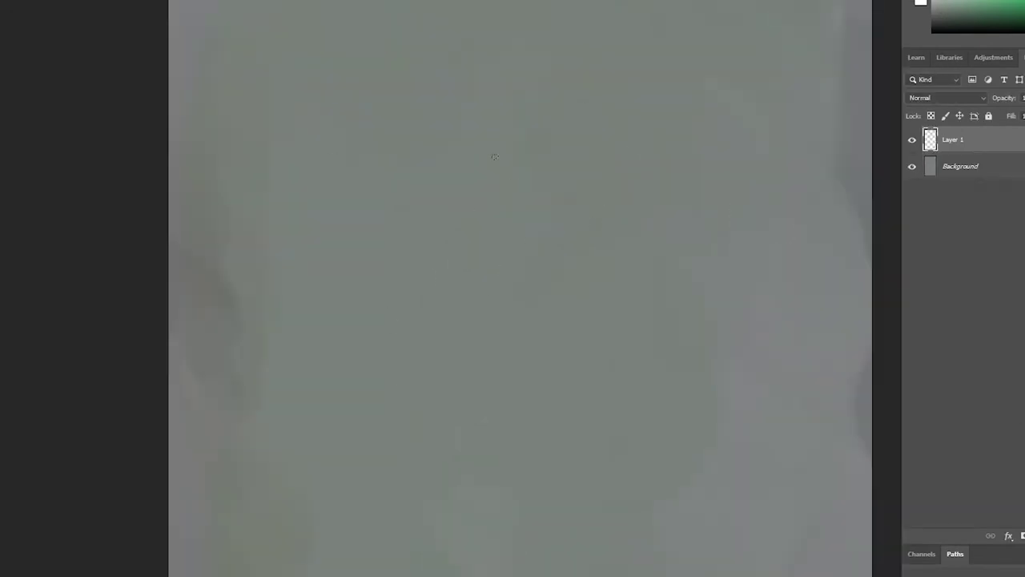
mouse_move(480, 157)
left_mouse_down()
mouse_move(490, 112)
mouse_move(526, 429)
left_mouse_up()
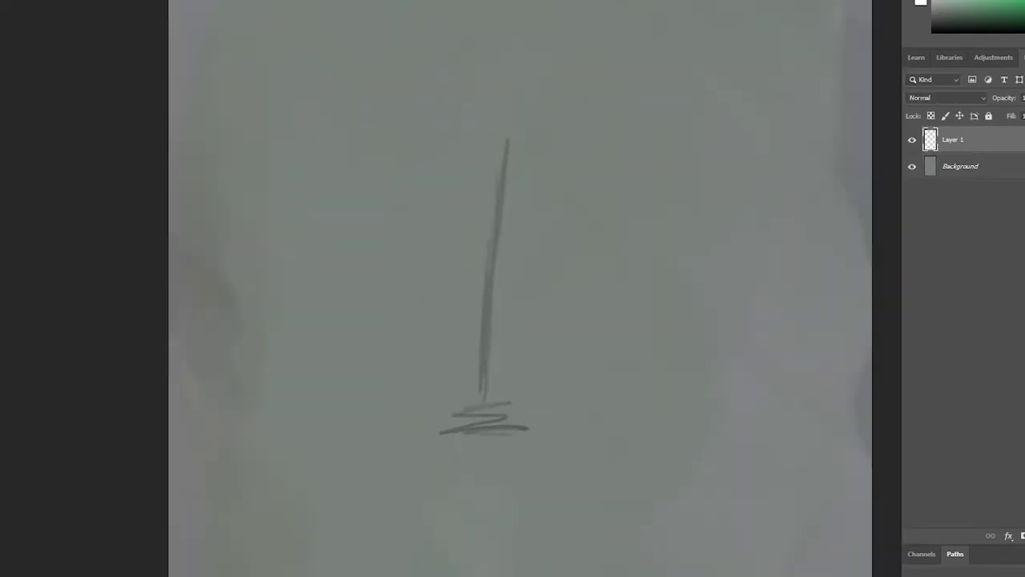
Sketch the creature's body oval and centre guide lines.
left_click_drag(463, 369, 517, 370)
left_click_drag(439, 196, 418, 408)
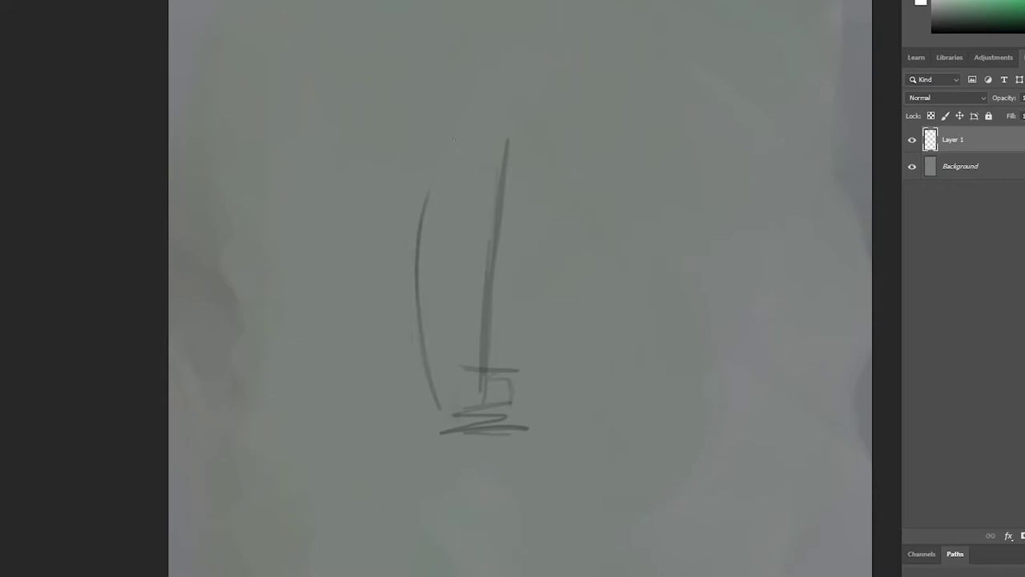
left_click_drag(512, 116, 481, 477)
left_click_drag(404, 275, 599, 269)
left_click_drag(517, 128, 513, 464)
left_click_drag(570, 142, 589, 264)
Sketch the shoulders and left arm with joint circles, plus the lower body lines.
left_click_drag(377, 173, 665, 186)
left_click_drag(549, 129, 657, 228)
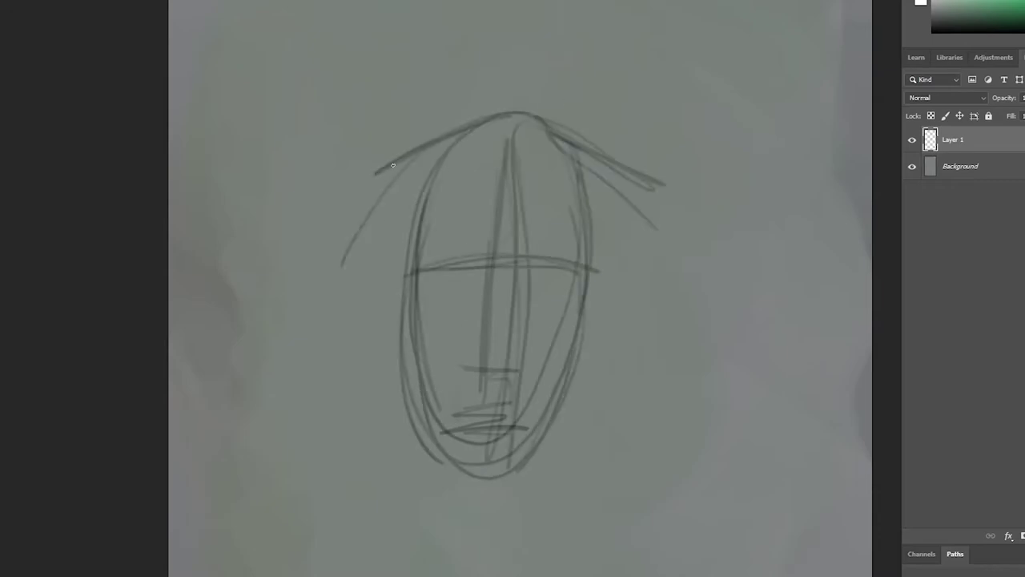
left_click_drag(436, 142, 314, 470)
left_click_drag(364, 193, 329, 490)
left_click_drag(439, 140, 433, 142)
left_click_drag(336, 272, 332, 276)
left_click_drag(588, 173, 592, 178)
left_click_drag(416, 196, 488, 476)
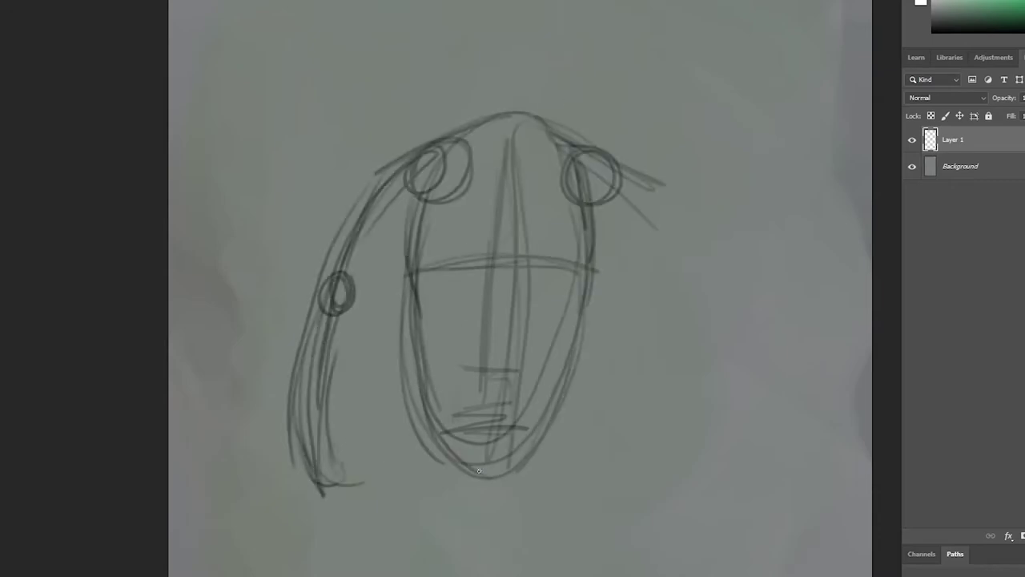
left_click_drag(456, 432, 513, 472)
scroll(512, 321, "down", 2)
left_click_drag(560, 321, 593, 545)
mouse_move(625, 436)
left_mouse_down()
mouse_move(580, 324)
mouse_move(609, 544)
left_mouse_up()
Rough in the legs with knee circles and the right arm with elbow and hand.
mouse_move(473, 397)
left_mouse_down()
mouse_move(420, 436)
mouse_move(561, 453)
left_mouse_up()
left_click_drag(401, 296, 376, 465)
left_click_drag(404, 424, 401, 429)
left_click_drag(381, 460, 384, 535)
left_click_drag(388, 345, 370, 524)
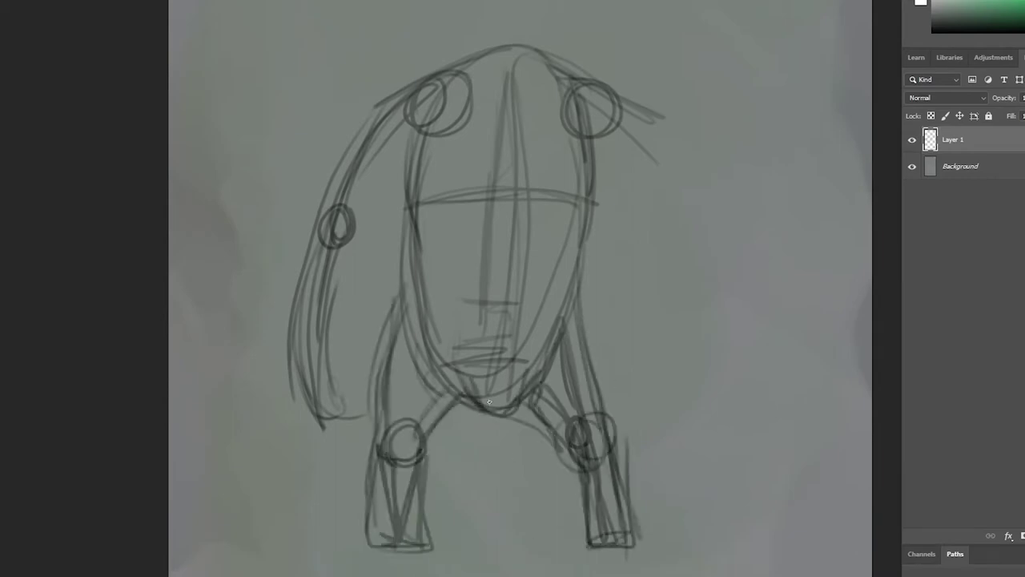
left_click_drag(581, 84, 665, 300)
left_click_drag(629, 121, 672, 281)
left_click_drag(657, 164, 652, 316)
left_click_drag(384, 153, 409, 228)
Thicken the right arm into a curved limb and reinforce the torso and arm outlines.
left_click_drag(588, 144, 653, 292)
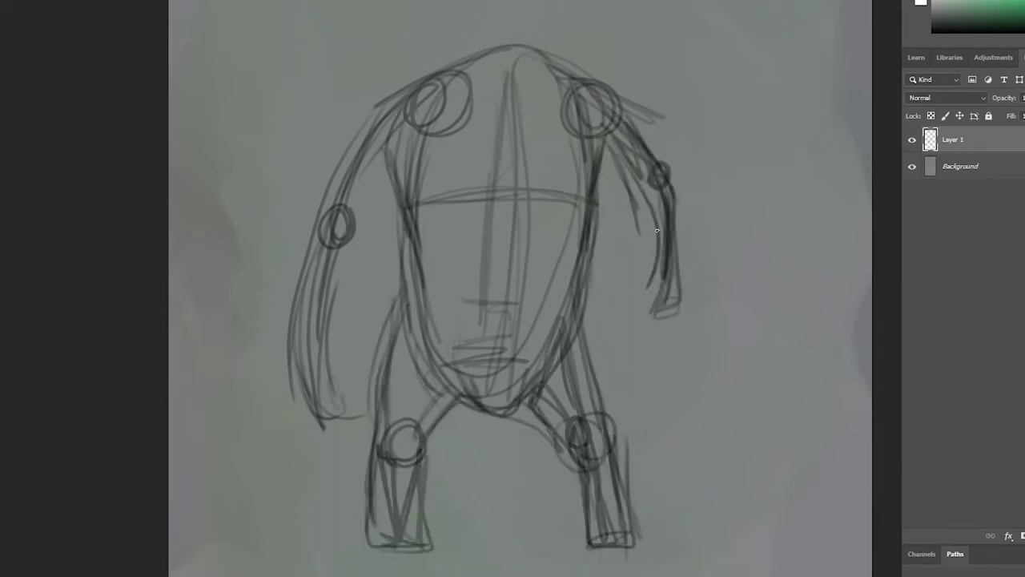
left_click_drag(561, 64, 689, 312)
left_click_drag(689, 144, 632, 316)
left_click_drag(385, 144, 336, 401)
left_click_drag(281, 353, 380, 432)
left_click_drag(440, 76, 328, 328)
left_click_drag(418, 139, 437, 337)
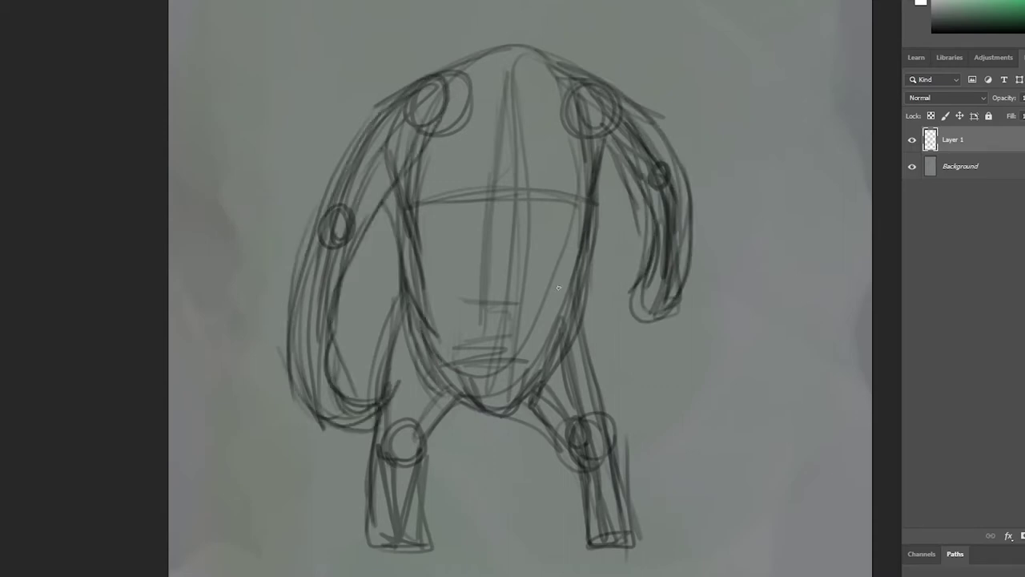
left_click_drag(597, 140, 576, 377)
left_click_drag(657, 240, 617, 340)
left_click_drag(440, 50, 388, 112)
Add a small head circle with centre line and neck, and strengthen the shoulder masses.
left_click_drag(596, 80, 551, 209)
mouse_move(530, 13)
left_mouse_down()
mouse_move(545, 23)
mouse_move(525, 93)
left_mouse_up()
mouse_move(483, 57)
left_mouse_down()
mouse_move(558, 48)
mouse_move(504, 271)
left_mouse_up()
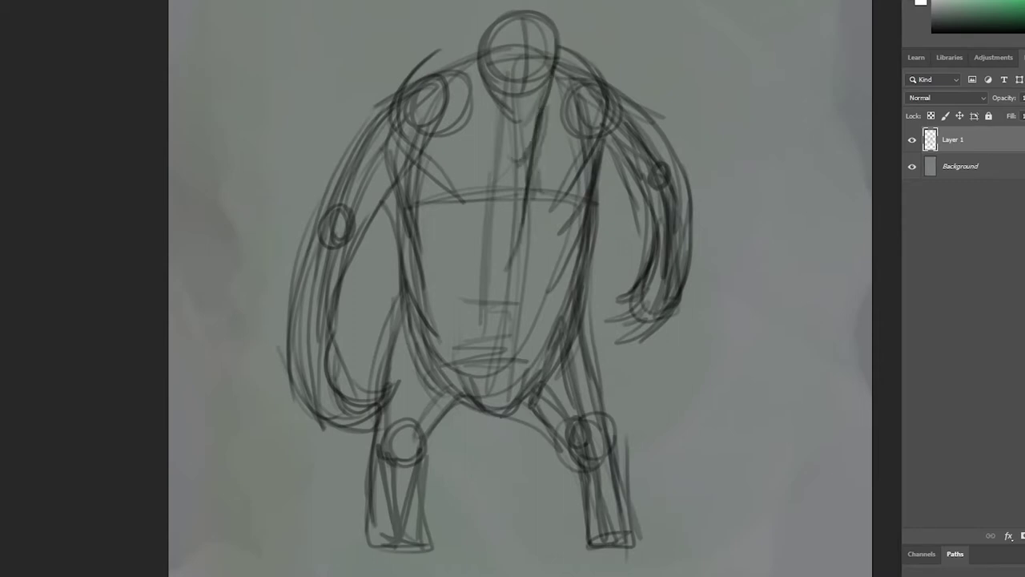
left_click_drag(532, 12, 439, 59)
left_click_drag(486, 24, 446, 208)
left_click_drag(576, 24, 552, 193)
left_click_drag(440, 50, 373, 128)
left_click_drag(401, 88, 337, 184)
mouse_move(628, 96)
left_mouse_down()
mouse_move(617, 143)
mouse_move(656, 144)
left_mouse_up()
left_click_drag(561, 60, 582, 256)
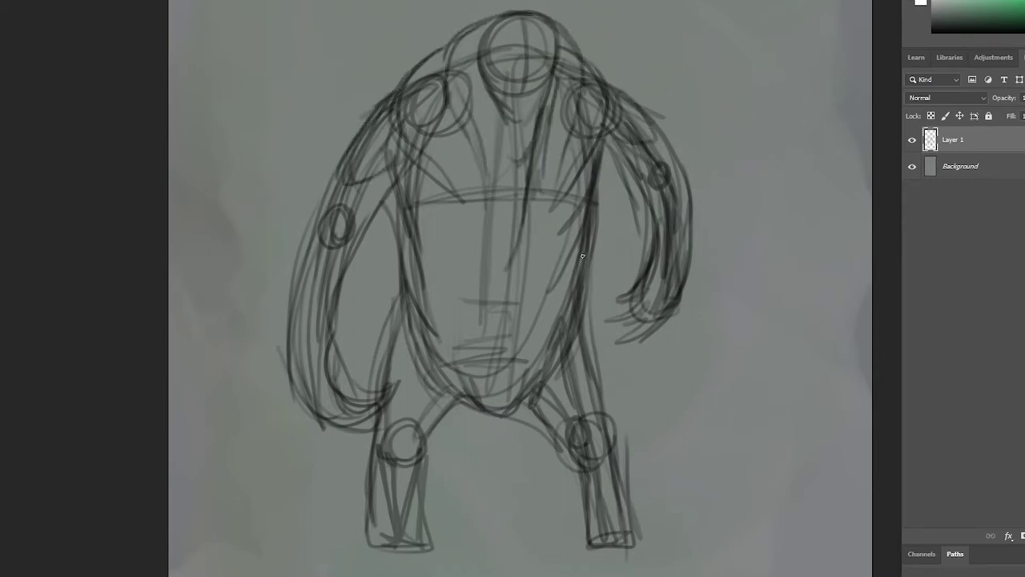
Fade the sketch, add a new layer, and trace the shoulder line and inner arm curves.
key("ctrl+shift+alt+n")
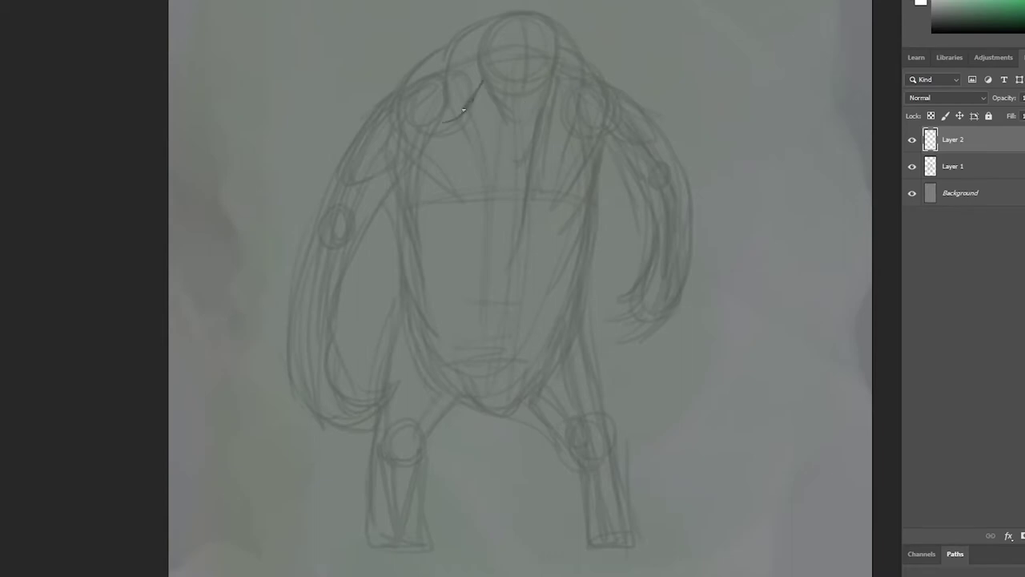
mouse_move(463, 109)
left_mouse_down()
mouse_move(600, 137)
mouse_move(405, 133)
left_mouse_up()
left_click_drag(591, 128, 630, 138)
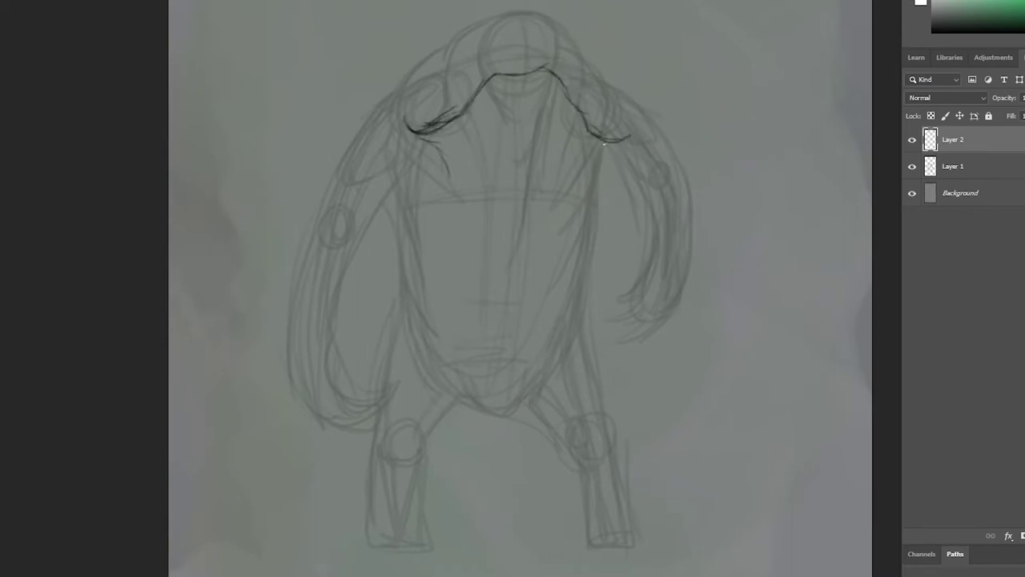
left_click_drag(443, 156, 402, 256)
left_click_drag(593, 154, 615, 246)
Draw the lower jaw and fangs between the arms, redoing the right fangs and darkening the lower right arm.
left_click_drag(506, 232, 525, 241)
left_click_drag(541, 237, 617, 288)
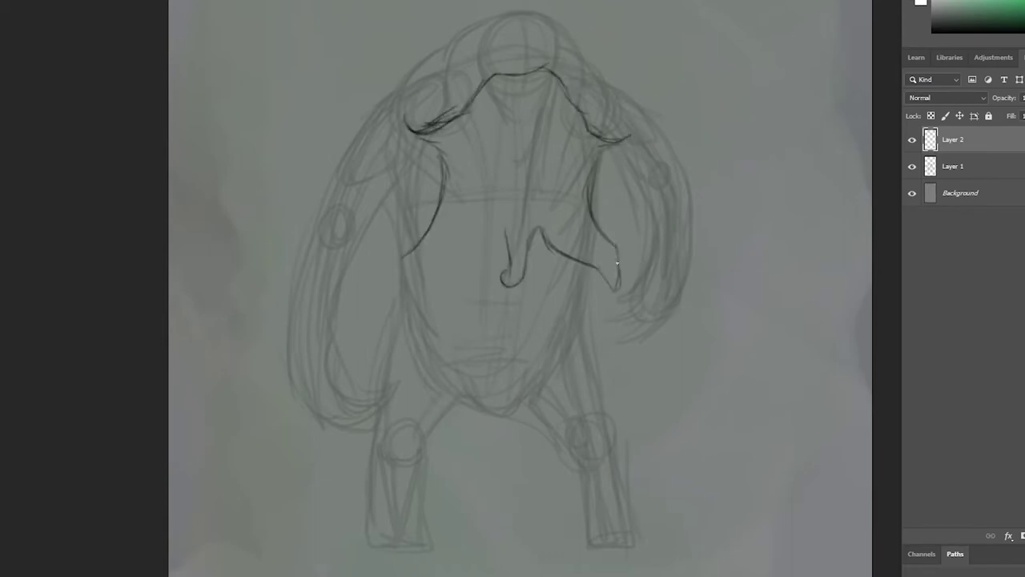
mouse_move(403, 258)
left_mouse_down()
mouse_move(480, 248)
mouse_move(506, 234)
mouse_move(556, 269)
left_mouse_up()
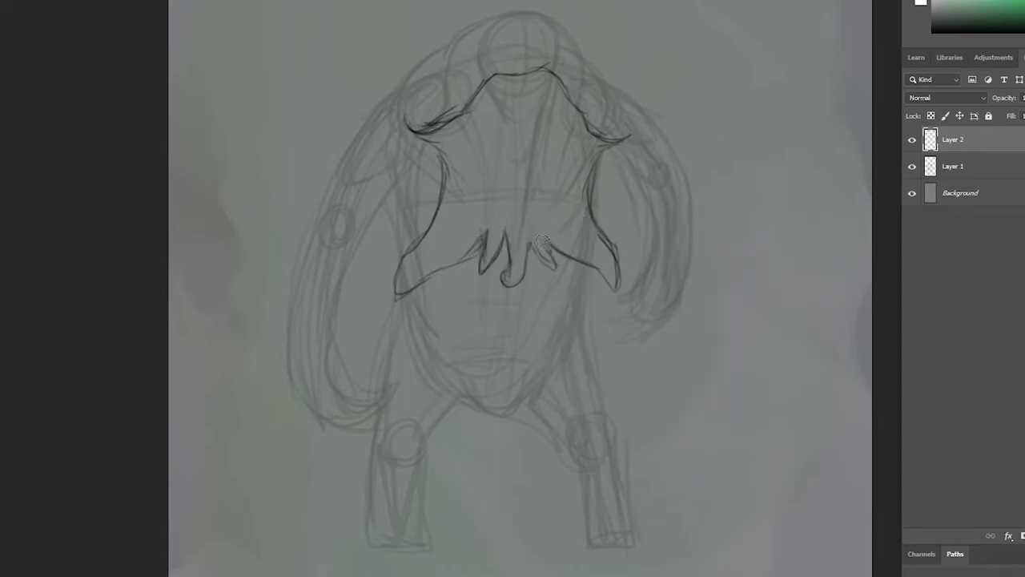
key("ctrl+z")
left_click_drag(521, 237, 615, 292)
left_click_drag(604, 236, 616, 285)
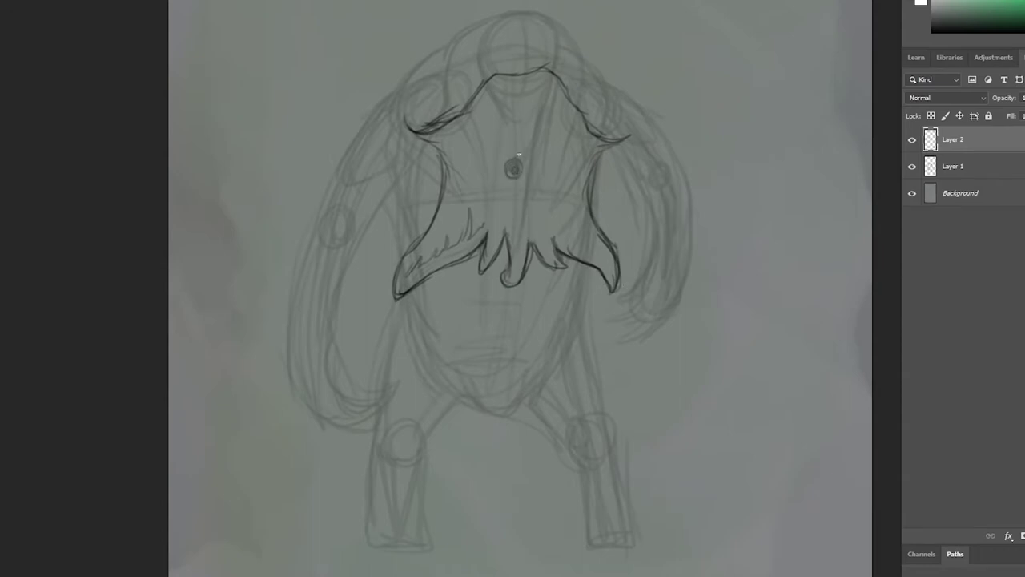
Add rays radiating from the chest circle and spikes on top of the head.
left_click_drag(522, 148, 528, 162)
left_click_drag(530, 169, 542, 174)
left_click_drag(528, 178, 523, 197)
mouse_move(478, 94)
left_mouse_down()
mouse_move(467, 156)
mouse_move(475, 122)
left_mouse_up()
mouse_move(552, 74)
left_mouse_down()
mouse_move(608, 117)
mouse_move(578, 157)
left_mouse_up()
mouse_move(578, 61)
left_mouse_down()
mouse_move(547, 65)
mouse_move(562, 101)
left_mouse_up()
Try more head spikes and chest rays, then erase them.
left_click_drag(555, 83, 543, 102)
mouse_move(533, 149)
left_mouse_down()
mouse_move(560, 146)
mouse_move(566, 192)
mouse_move(530, 227)
left_mouse_up()
left_click_drag(524, 194, 498, 210)
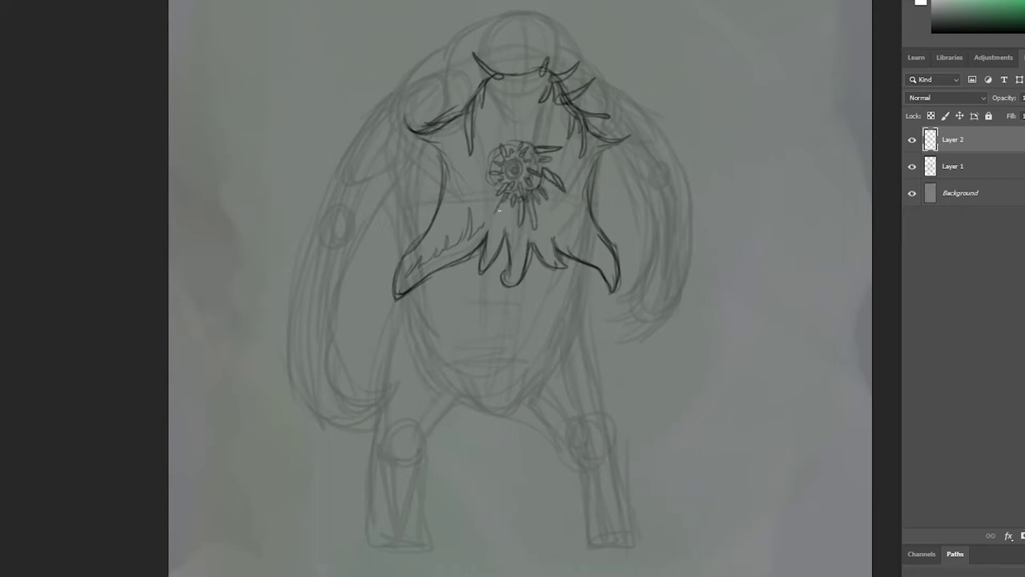
left_click_drag(502, 147, 496, 127)
left_click_drag(522, 141, 526, 115)
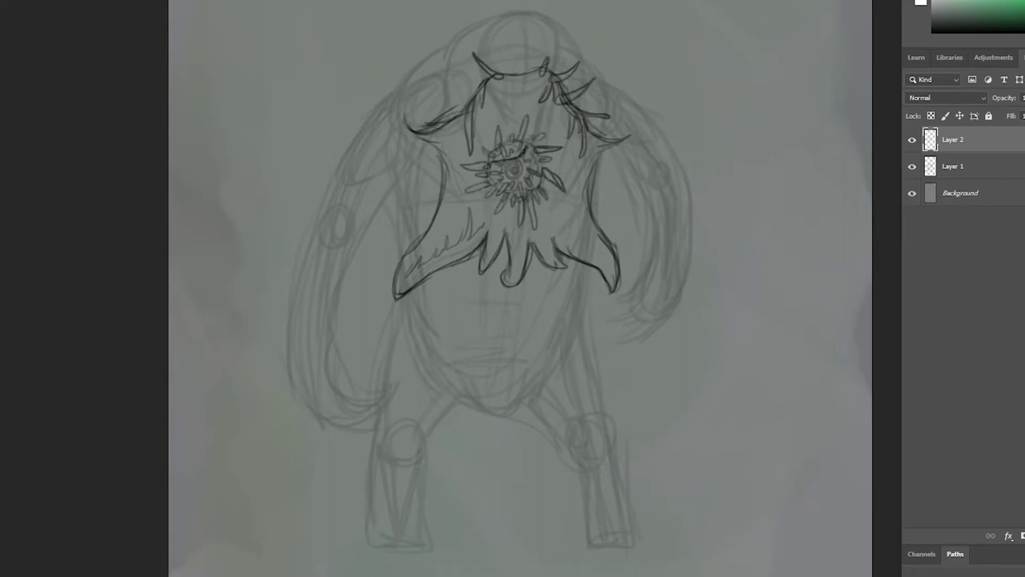
left_click_drag(480, 72, 592, 120)
left_click_drag(481, 145, 552, 217)
Draw a curved collar line under the head and small circles on both shoulders.
left_click_drag(484, 80, 567, 69)
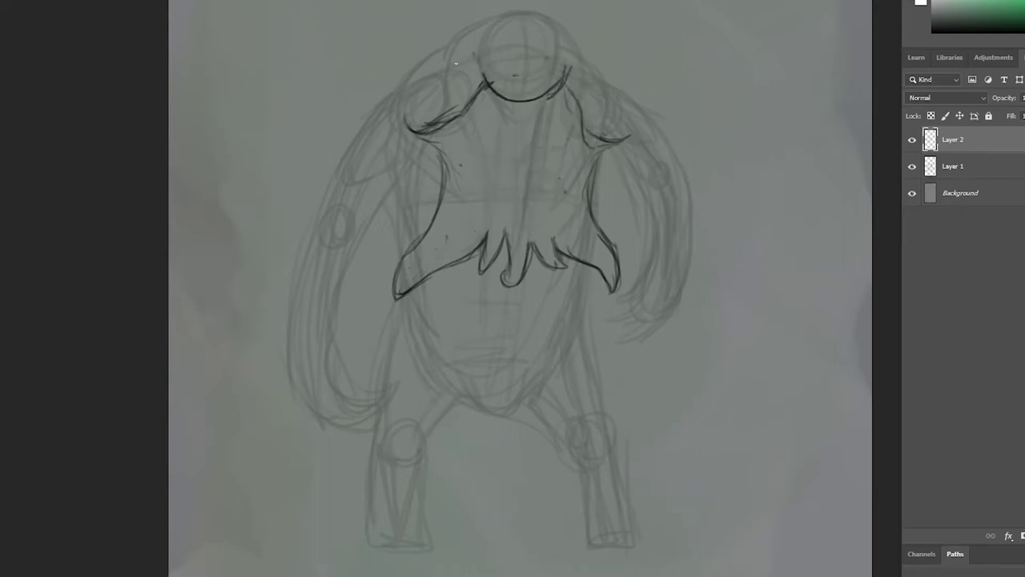
left_click_drag(424, 92, 422, 95)
left_click_drag(441, 78, 438, 81)
left_click_drag(453, 79, 451, 82)
left_click_drag(614, 115, 610, 130)
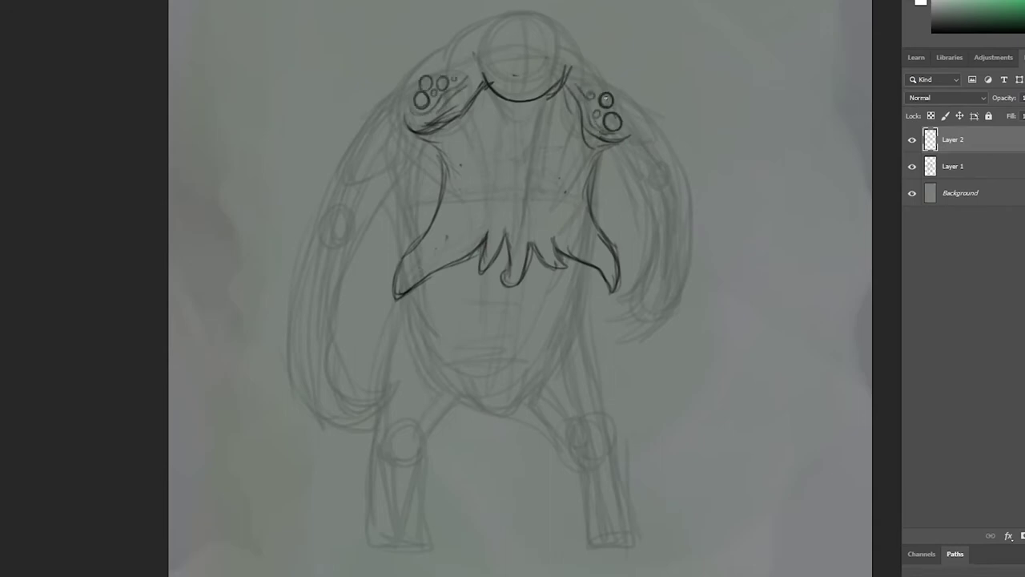
scroll(625, 149, "up", 2)
scroll(649, 157, "up", 2)
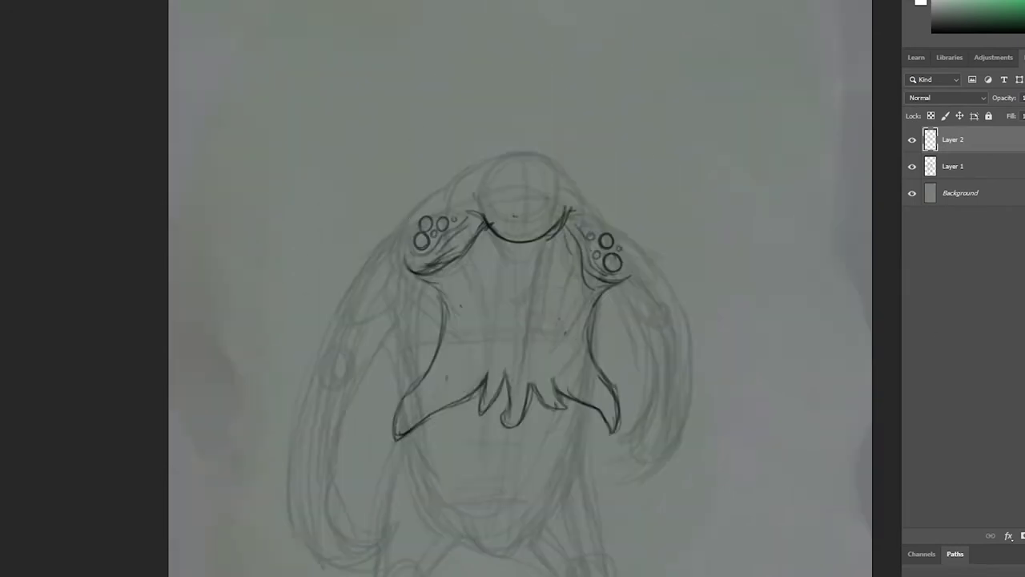
Draw a pointed crest, a centre line through the head, and a curve near the left eye.
left_click_drag(410, 204, 473, 153)
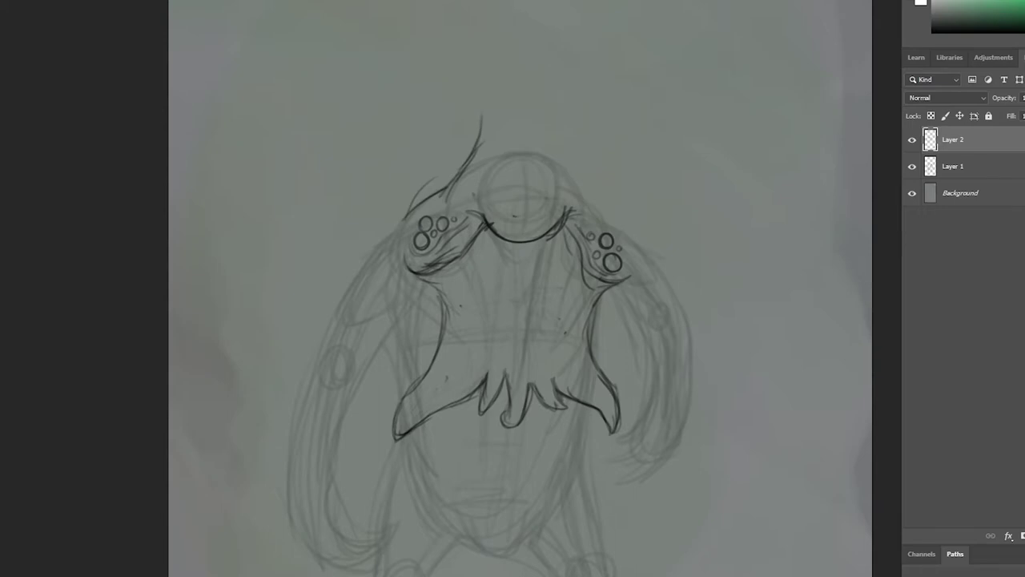
key("ctrl+z")
key("ctrl+z")
left_click_drag(490, 170, 561, 178)
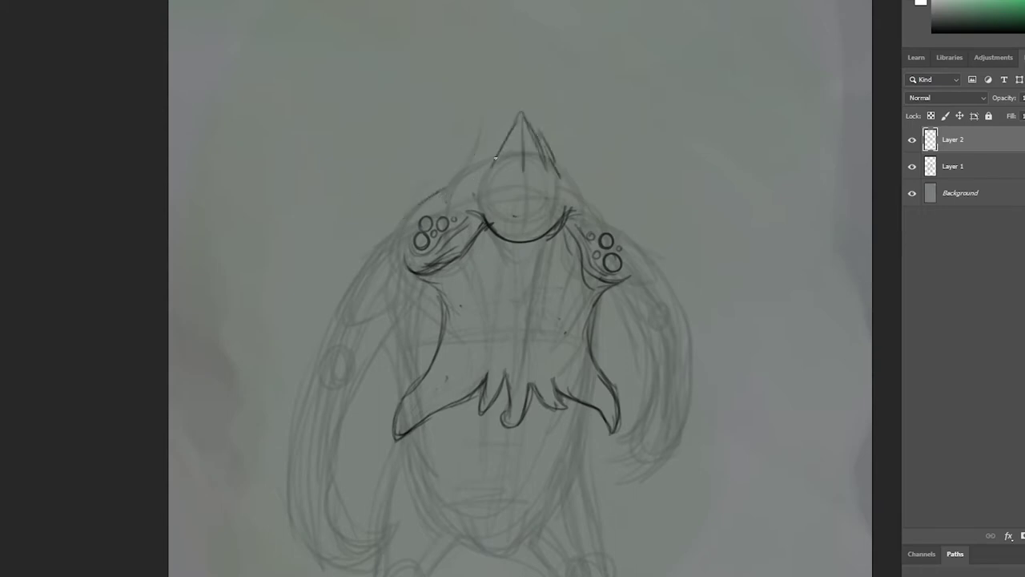
mouse_move(487, 226)
left_mouse_down()
mouse_move(572, 217)
mouse_move(629, 287)
left_mouse_up()
scroll(534, 123, "down", 2)
left_click_drag(533, 85, 524, 176)
left_click_drag(493, 140, 512, 144)
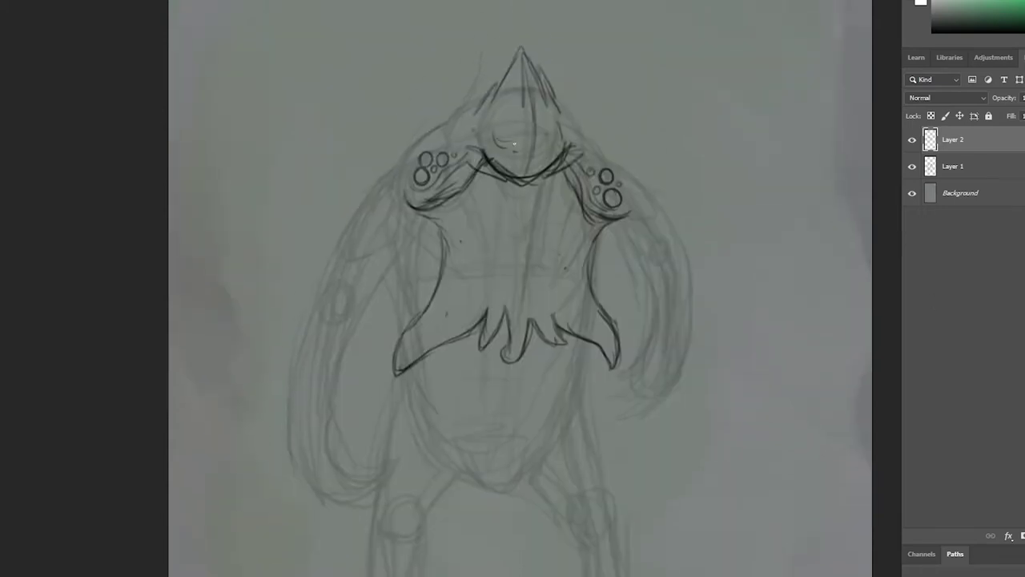
Outline both shoulders beside the head and define the left arm outline.
left_click_drag(573, 114, 594, 152)
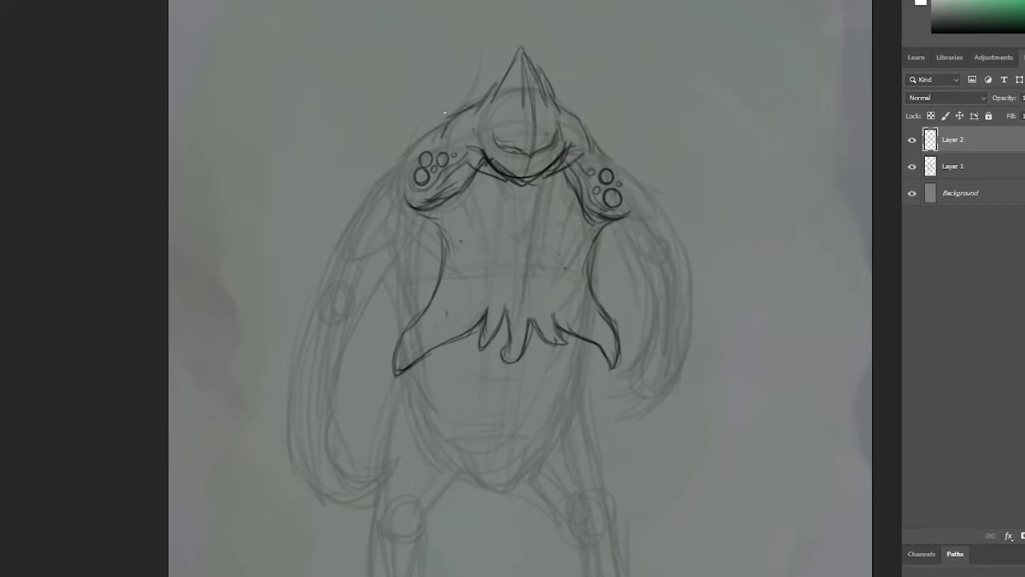
left_click_drag(395, 158, 451, 98)
left_click_drag(596, 131, 667, 220)
scroll(641, 240, "down", 1)
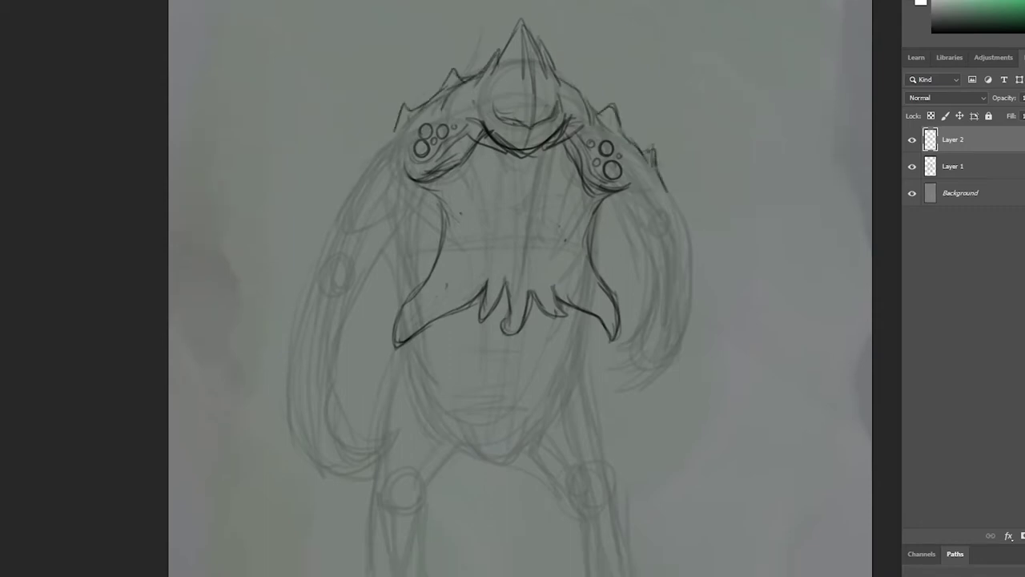
mouse_move(405, 109)
left_mouse_down()
mouse_move(345, 208)
mouse_move(352, 272)
left_mouse_up()
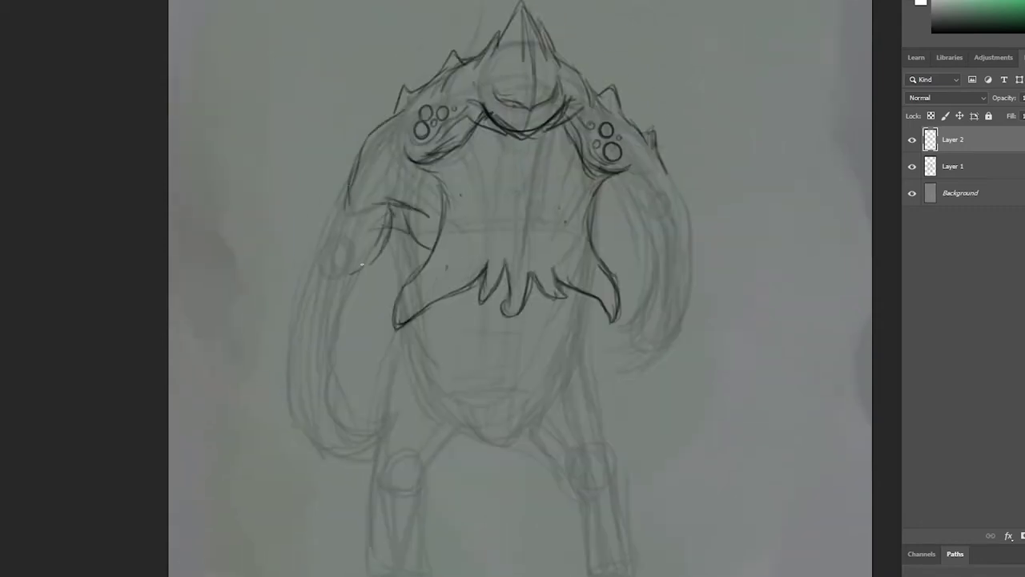
left_click_drag(386, 237, 346, 298)
left_click_drag(347, 160, 369, 215)
Add detail strokes on the left arm and draw the torso's lower-left edge.
left_click_drag(354, 280, 341, 359)
left_click_drag(286, 308, 301, 276)
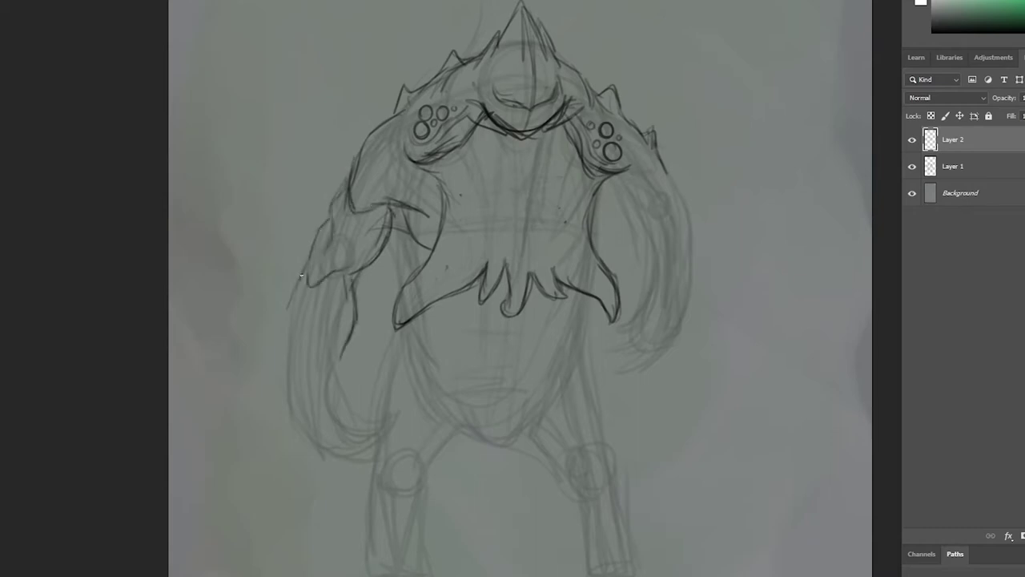
left_click_drag(442, 181, 399, 308)
left_click_drag(425, 322, 467, 287)
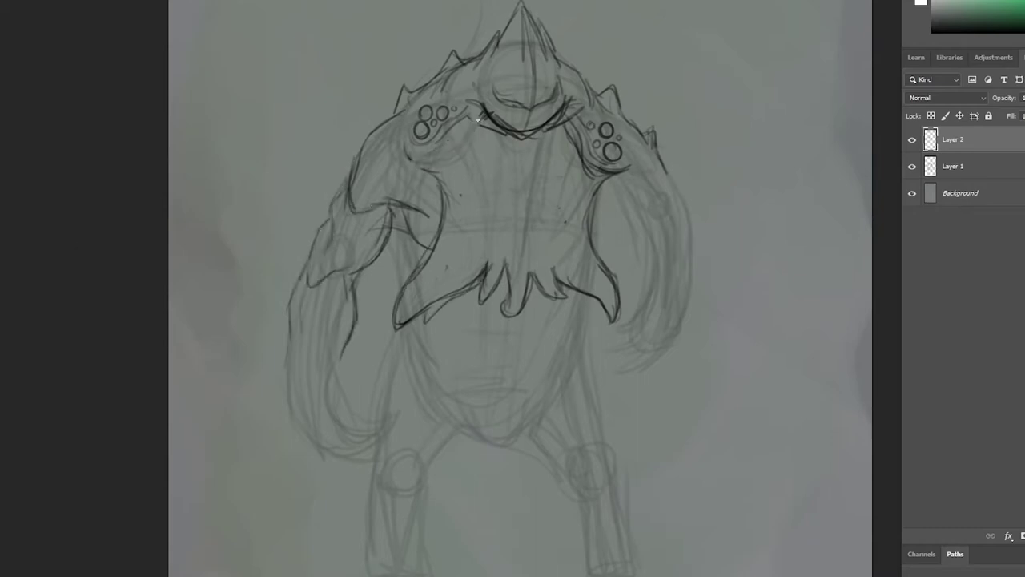
Outline curled shapes on both shoulders, redrawing them after a failed attempt.
left_click_drag(480, 119, 448, 207)
mouse_move(578, 150)
left_mouse_down()
mouse_move(681, 193)
mouse_move(590, 213)
left_mouse_up()
left_click_drag(367, 164, 439, 178)
key("ctrl+z")
key("ctrl+z")
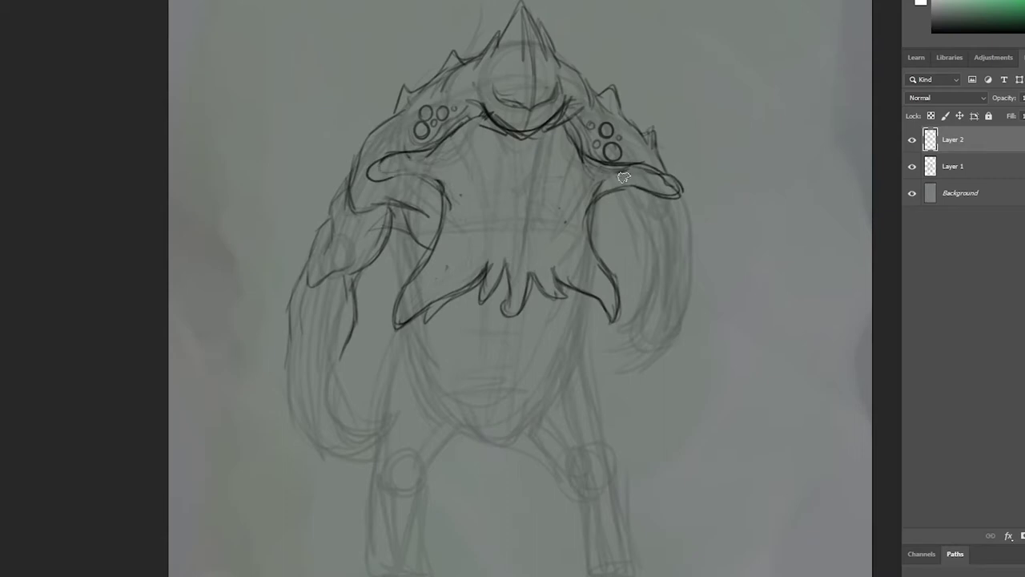
left_click_drag(592, 192, 680, 192)
left_click_drag(372, 175, 445, 215)
Draw the chest centre line, darken its outline, and add curved contour strokes on both sides.
left_click_drag(525, 144, 560, 191)
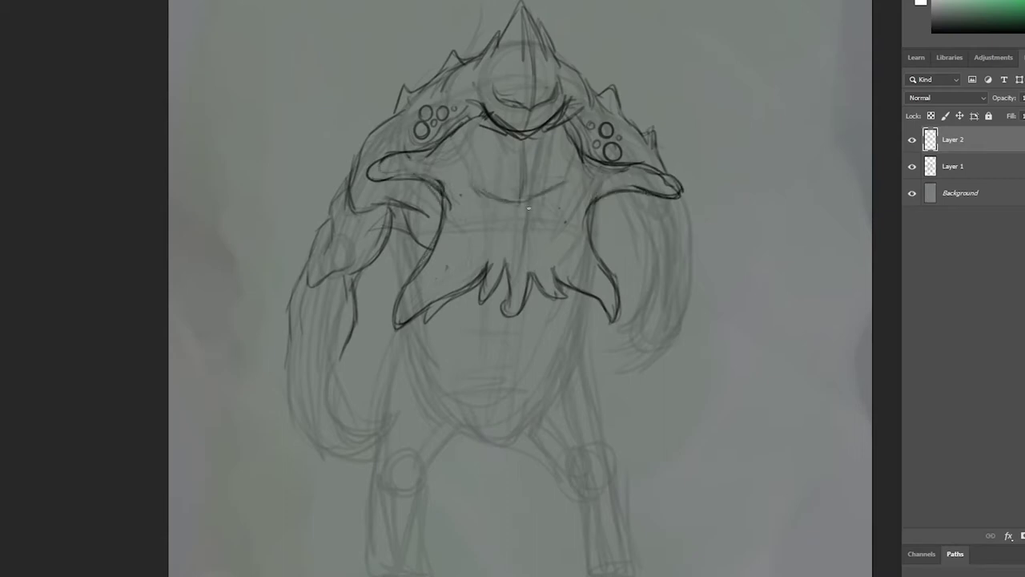
left_click_drag(519, 248, 474, 190)
left_click_drag(489, 133, 479, 172)
mouse_move(546, 136)
left_mouse_down()
mouse_move(564, 179)
mouse_move(565, 170)
left_mouse_up()
left_click_drag(565, 164, 569, 213)
left_click_drag(464, 191, 467, 201)
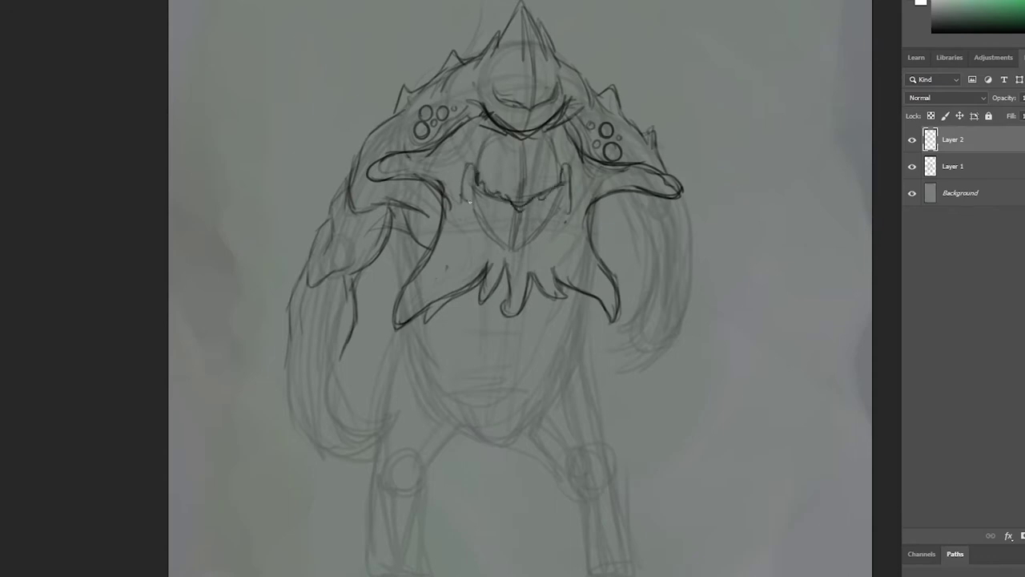
left_click_drag(467, 165, 464, 218)
left_click_drag(570, 182, 567, 224)
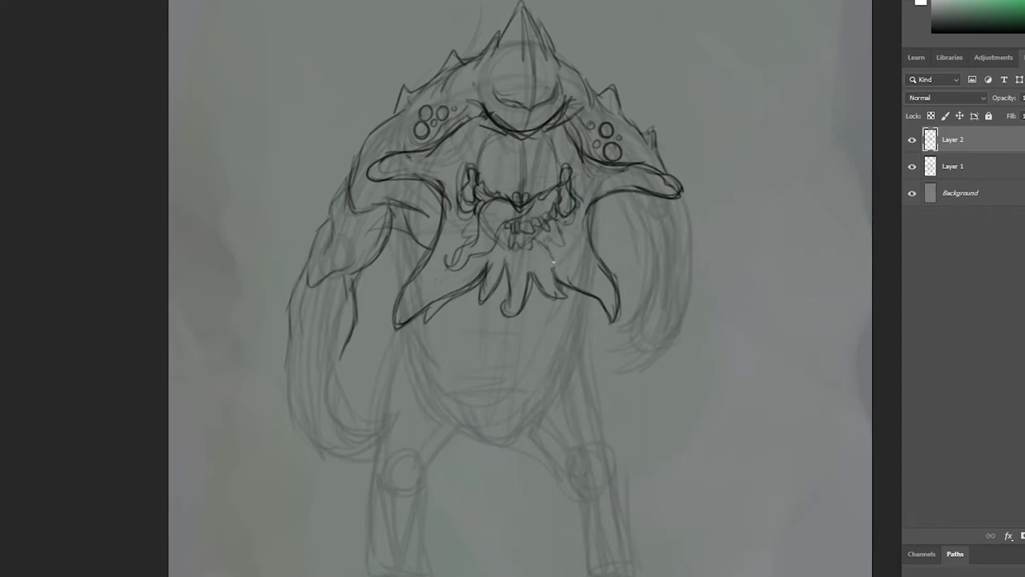
Ink the beard tendrils, then redraw the right arm's outer edge and claw.
left_click_drag(553, 261, 529, 270)
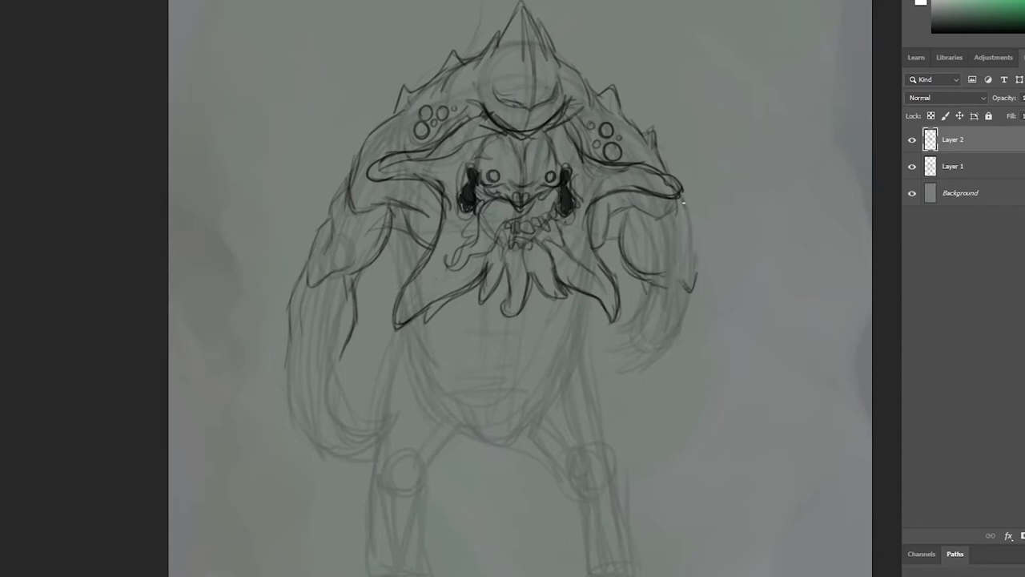
left_click_drag(683, 202, 695, 274)
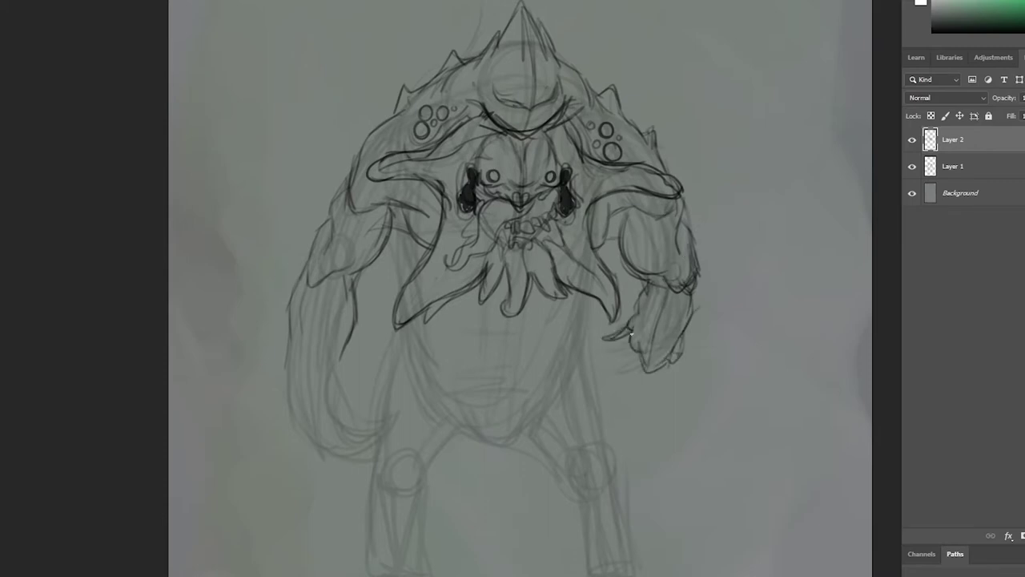
mouse_move(679, 347)
left_mouse_down()
mouse_move(678, 359)
mouse_move(655, 299)
left_mouse_up()
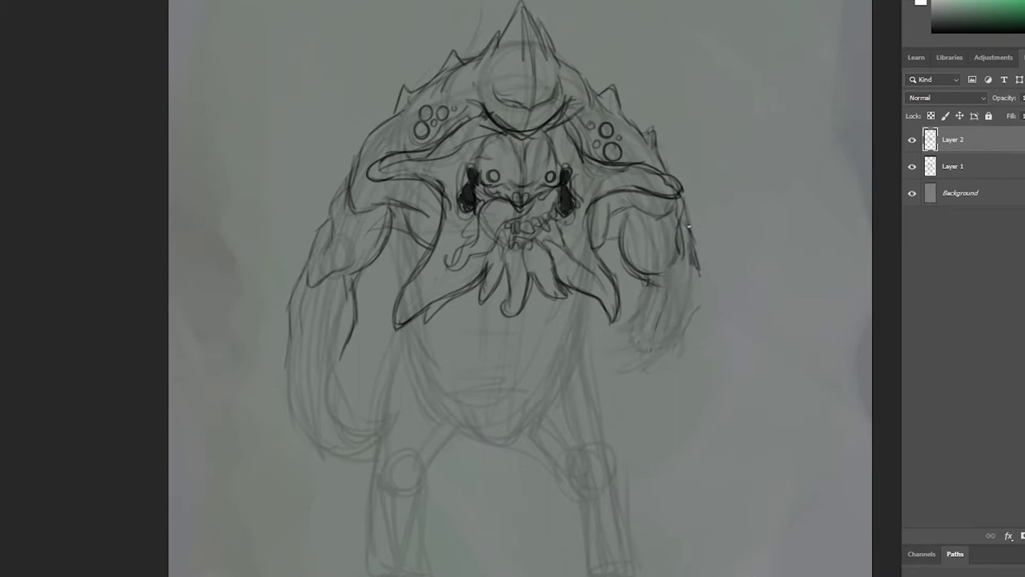
left_click_drag(688, 227, 691, 327)
With the canvas mirrored, lasso and Free Transform the upper body, then flip back.
key("h")
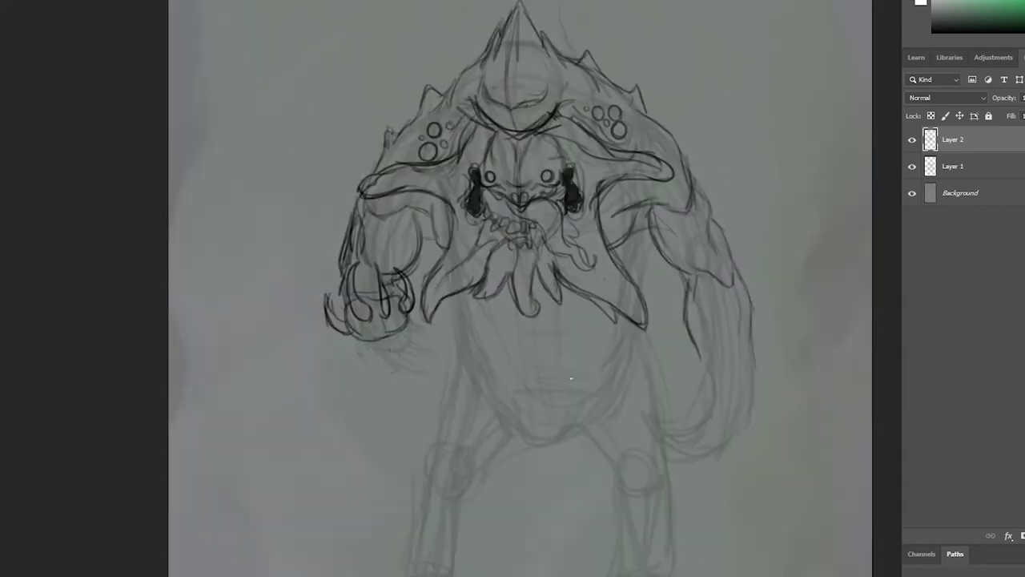
scroll(282, 276, "up", 2)
left_click_drag(282, 276, 268, 361)
key("ctrl+t")
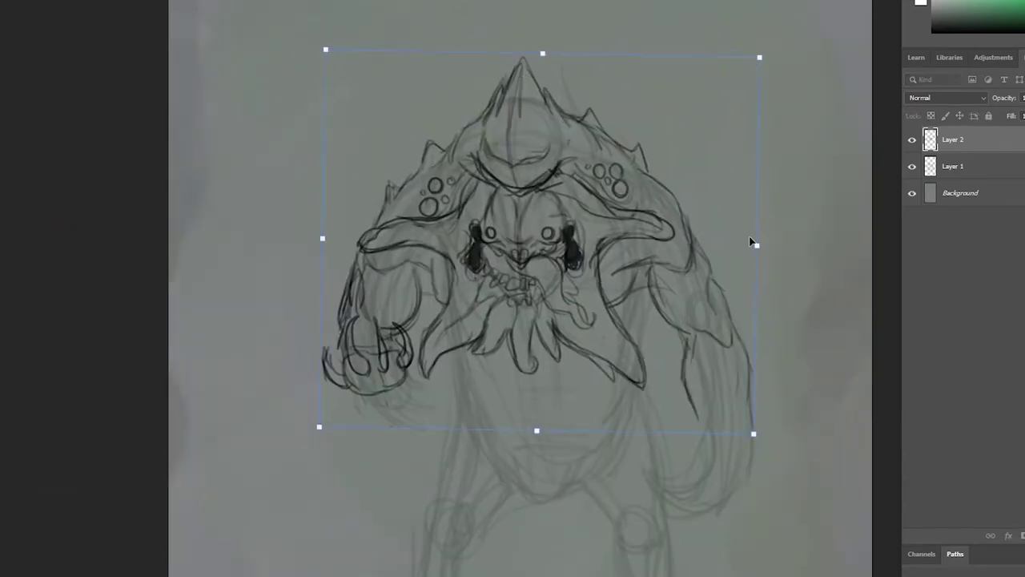
key("Return")
key("h")
Draw the right thigh's outer contour, the knee circle and the inner leg contour.
scroll(521, 320, "down", 1)
scroll(521, 321, "down", 1)
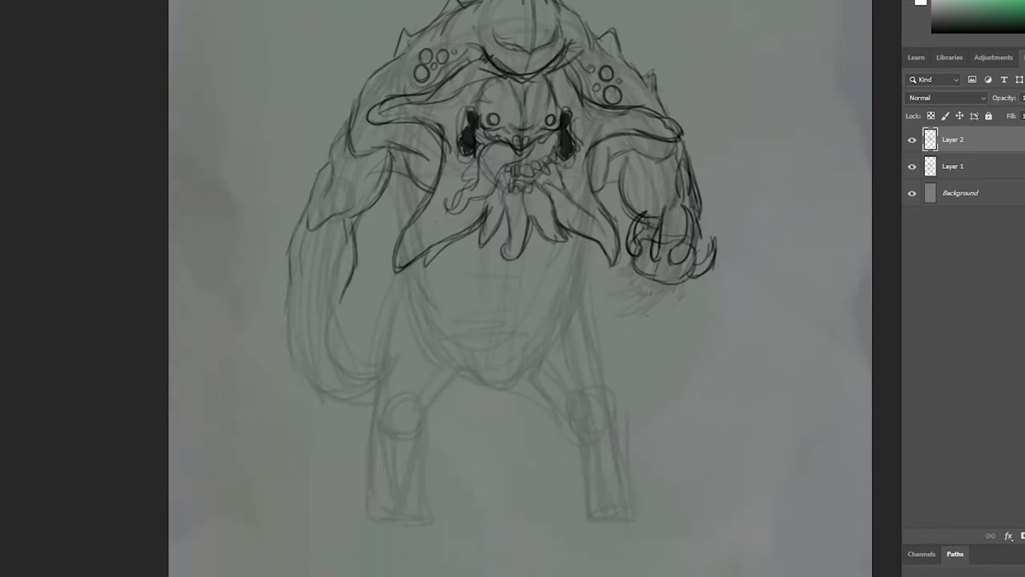
scroll(521, 321, "down", 1)
left_click_drag(583, 234, 553, 340)
mouse_move(589, 295)
left_mouse_down()
mouse_move(608, 393)
mouse_move(593, 420)
left_mouse_up()
left_click_drag(543, 352, 593, 415)
left_click_drag(549, 398, 589, 435)
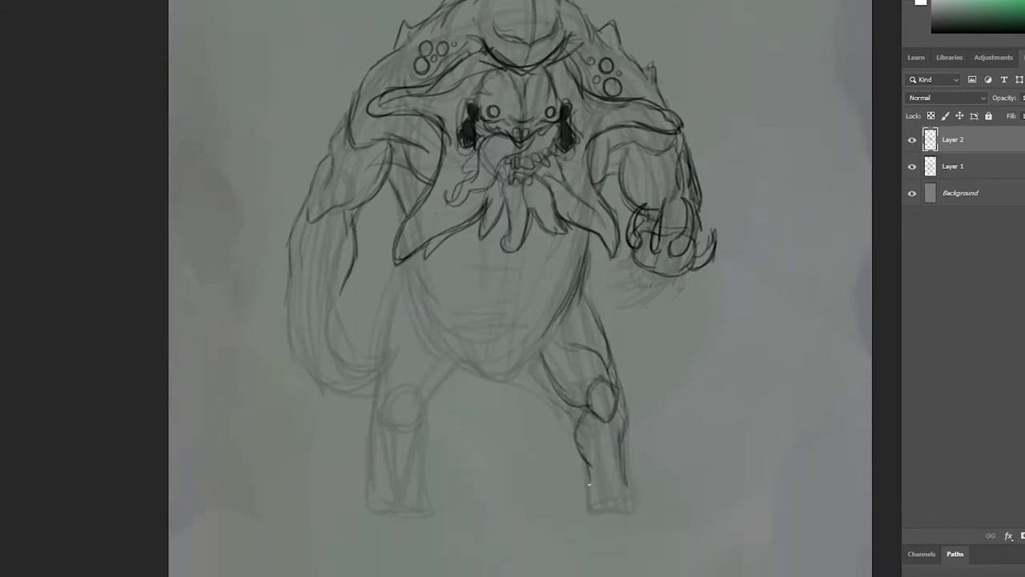
Hatch the right thigh with contour lines and draw a belly curve across the body.
left_click_drag(519, 375, 578, 415)
left_click_drag(575, 297, 597, 378)
left_click_drag(585, 236, 538, 346)
mouse_move(410, 271)
left_mouse_down()
mouse_move(553, 312)
mouse_move(525, 385)
left_mouse_up()
left_click_drag(585, 274, 608, 324)
left_click_drag(535, 379, 572, 410)
Sketch lines on the right upper arm and shoulder and draw the belly centre line.
mouse_move(622, 183)
left_mouse_down()
mouse_move(677, 145)
mouse_move(597, 181)
left_mouse_up()
left_click_drag(628, 146, 655, 137)
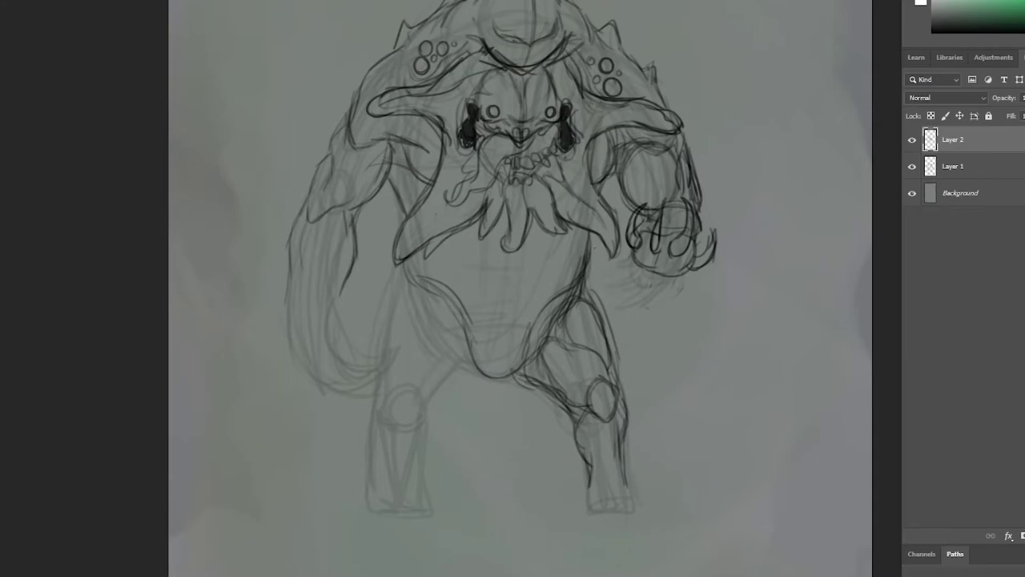
scroll(511, 330, "up", 1)
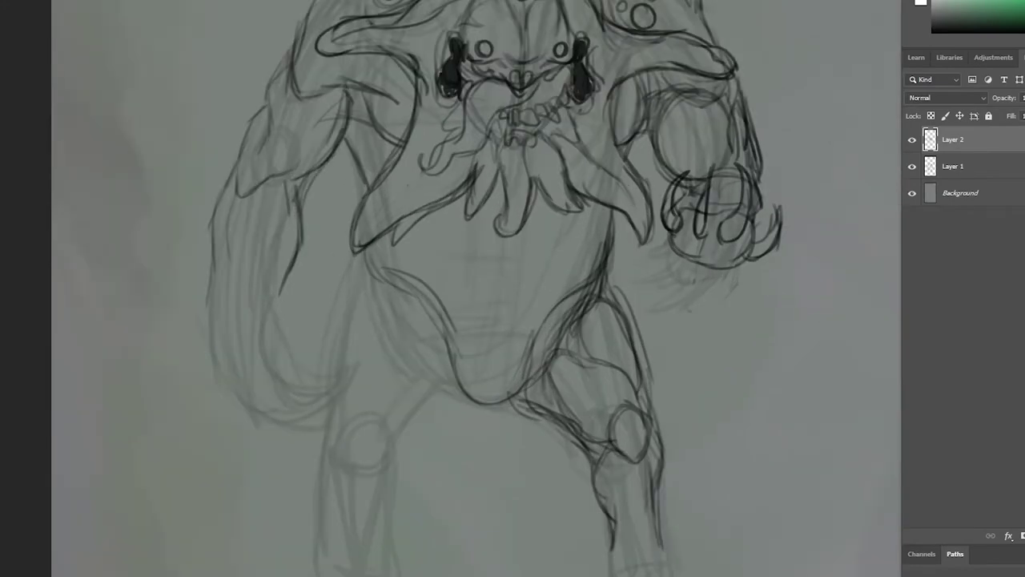
left_click_drag(527, 223, 479, 399)
left_click_drag(538, 184, 516, 316)
Outline the left knee, thigh and lower leg.
left_click_drag(359, 406, 372, 446)
left_click_drag(424, 295, 333, 394)
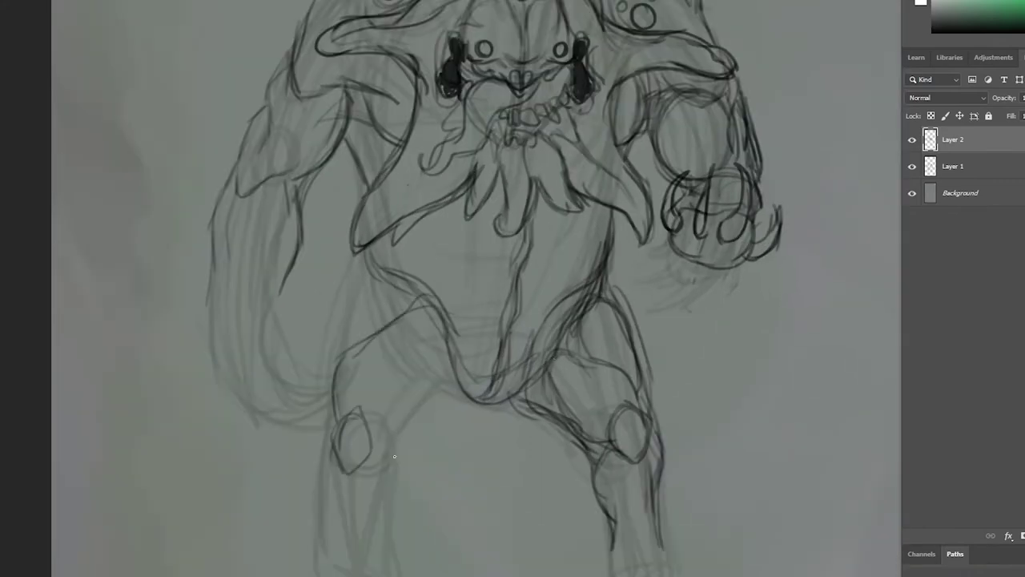
left_click_drag(443, 328, 377, 432)
mouse_move(461, 383)
left_mouse_down()
mouse_move(372, 455)
mouse_move(389, 513)
left_mouse_up()
left_click_drag(397, 269, 352, 315)
left_click_drag(365, 267, 333, 365)
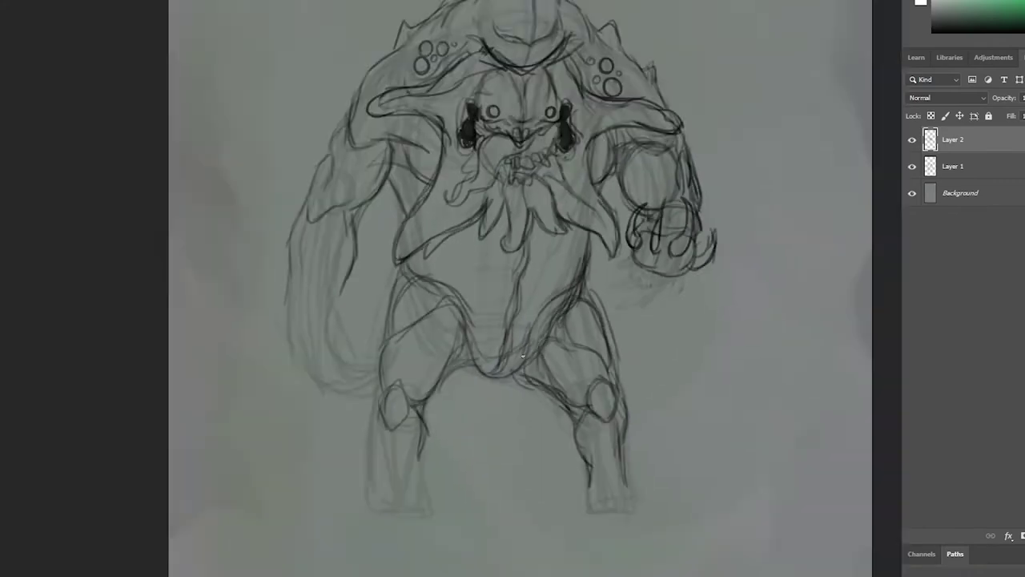
left_click_drag(442, 334, 339, 372)
Shade and refine the left upper thigh.
left_click_drag(447, 321, 352, 383)
left_click_drag(425, 277, 354, 339)
left_click_drag(457, 319, 419, 394)
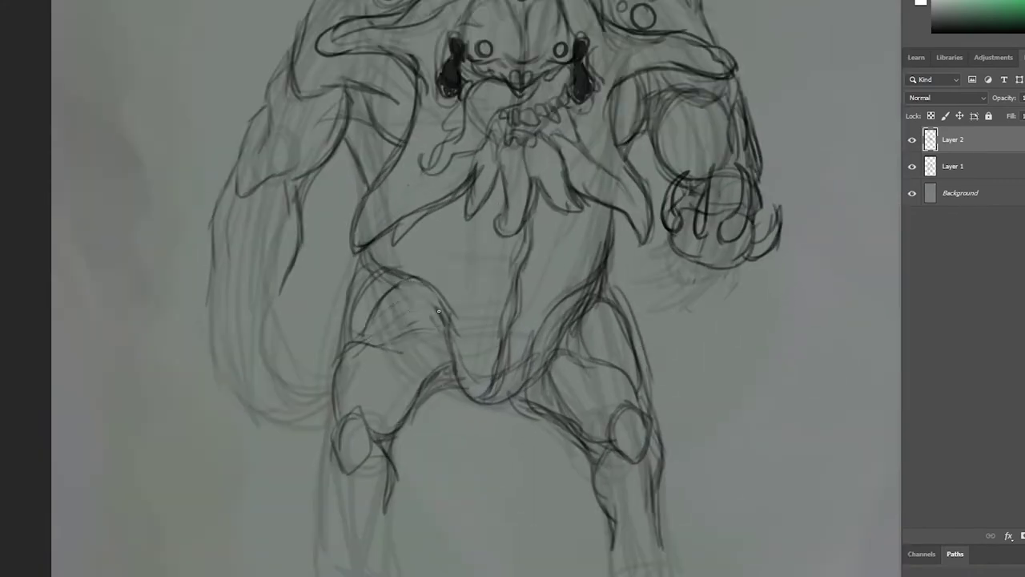
left_click_drag(440, 302, 370, 346)
left_click_drag(429, 277, 372, 319)
left_click_drag(435, 339, 364, 286)
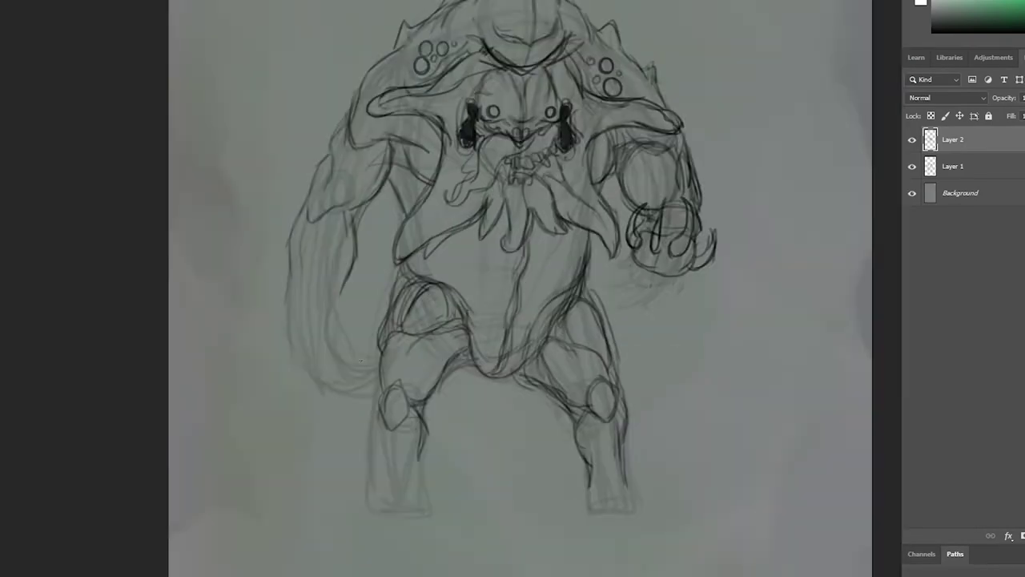
Outline the left forearm and fist and add its claws.
left_click_drag(226, 256, 210, 383)
mouse_move(276, 294)
left_mouse_down()
mouse_move(269, 343)
mouse_move(226, 375)
left_mouse_up()
left_click_drag(273, 325, 280, 357)
left_click_drag(211, 352, 285, 400)
left_click_drag(282, 328, 298, 358)
left_click_drag(315, 354, 285, 395)
left_click_drag(298, 391, 251, 415)
Curl the left fist's claws and add contour lines along the left forearm and upper arm.
left_click_drag(312, 325, 298, 357)
left_click_drag(317, 343, 282, 393)
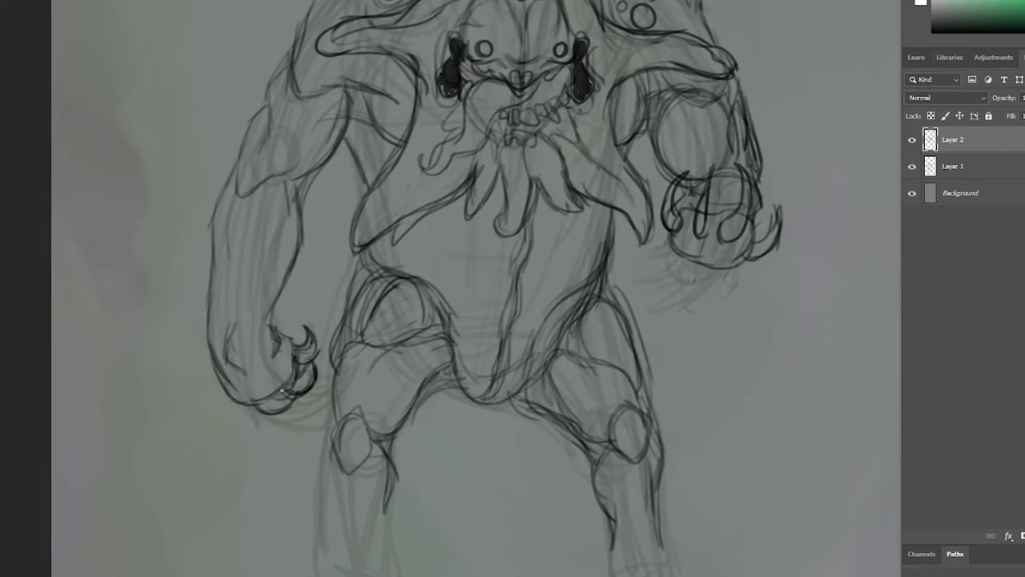
left_click_drag(233, 192, 221, 291)
left_click_drag(237, 257, 226, 345)
left_click_drag(232, 307, 208, 365)
left_click_drag(293, 180, 268, 252)
left_click_drag(279, 151, 262, 181)
left_click_drag(319, 168, 303, 216)
Zoom out and outline both feet.
key("ctrl+minus")
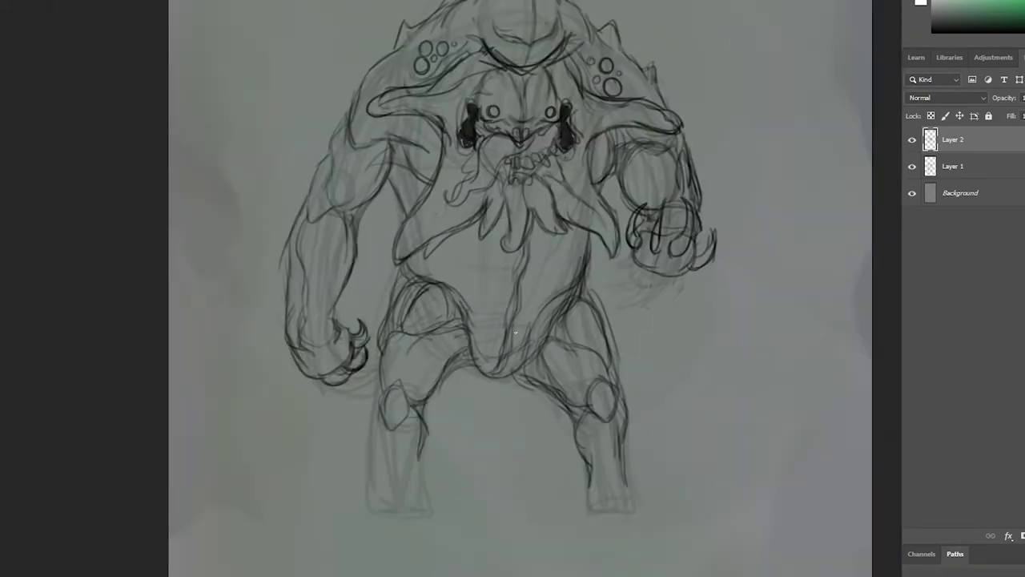
left_click_drag(370, 455, 362, 512)
left_click_drag(418, 452, 421, 503)
left_click_drag(358, 509, 429, 511)
left_click_drag(580, 466, 585, 514)
left_click_drag(621, 446, 641, 509)
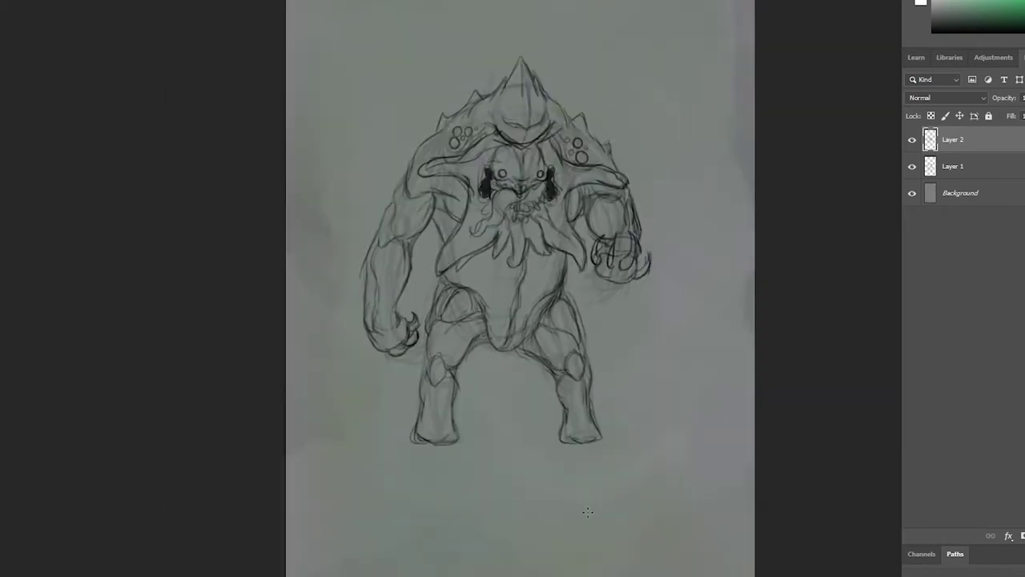
Hide Layer 1, mirror the canvas, and firm up the hip, leg, foot and knee lines.
left_click(911, 166)
key("h")
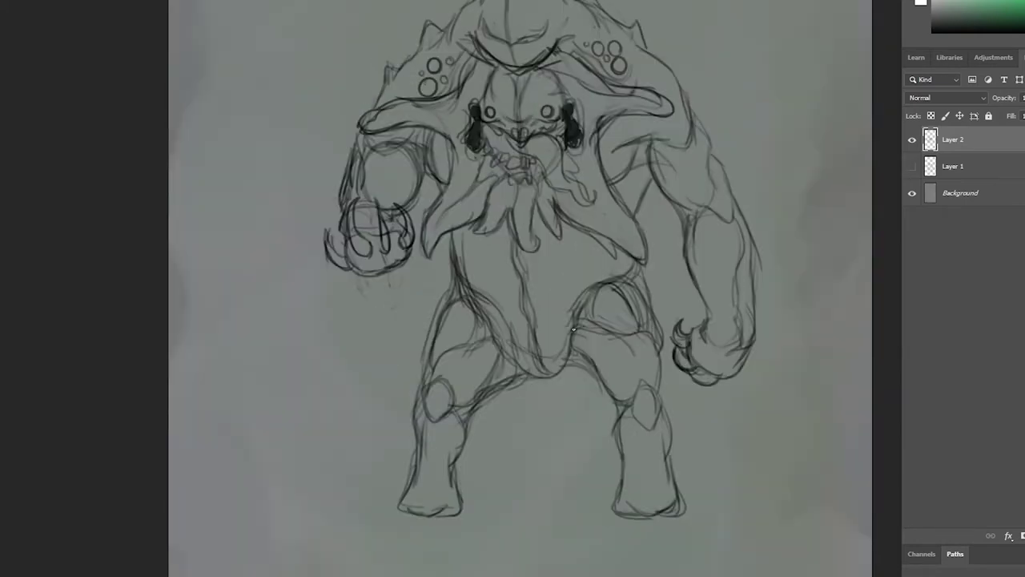
left_click_drag(633, 256, 578, 323)
left_click_drag(454, 264, 517, 339)
left_click_drag(554, 298, 609, 372)
left_click_drag(567, 359, 621, 407)
left_click_drag(646, 453, 625, 516)
left_click_drag(629, 426, 634, 400)
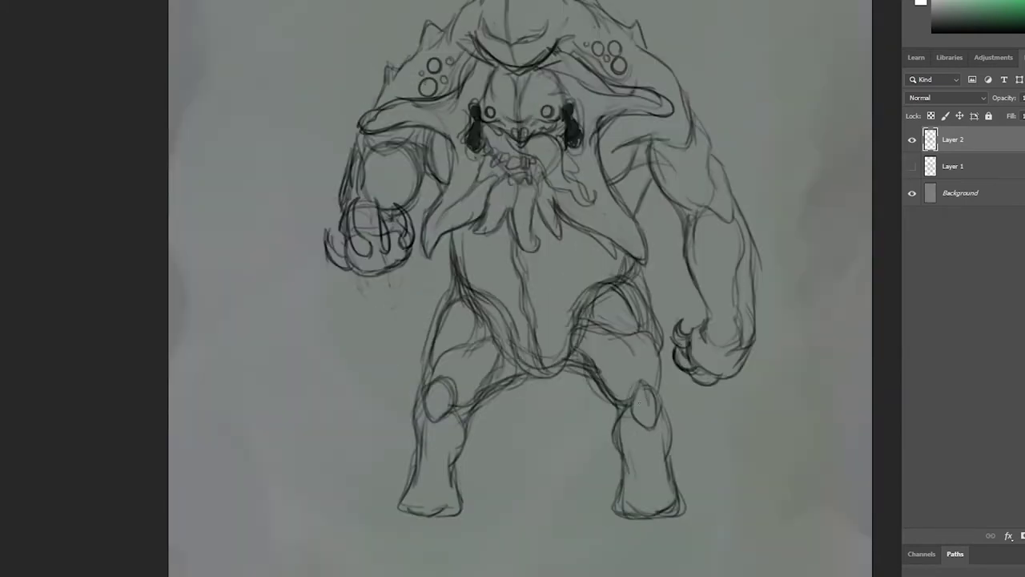
mouse_move(659, 356)
left_mouse_down()
mouse_move(629, 288)
mouse_move(518, 352)
left_mouse_up()
Rework the inner thigh, crotch, left upper arm and right shoulder lines, then mirror-check both sides.
key("e")
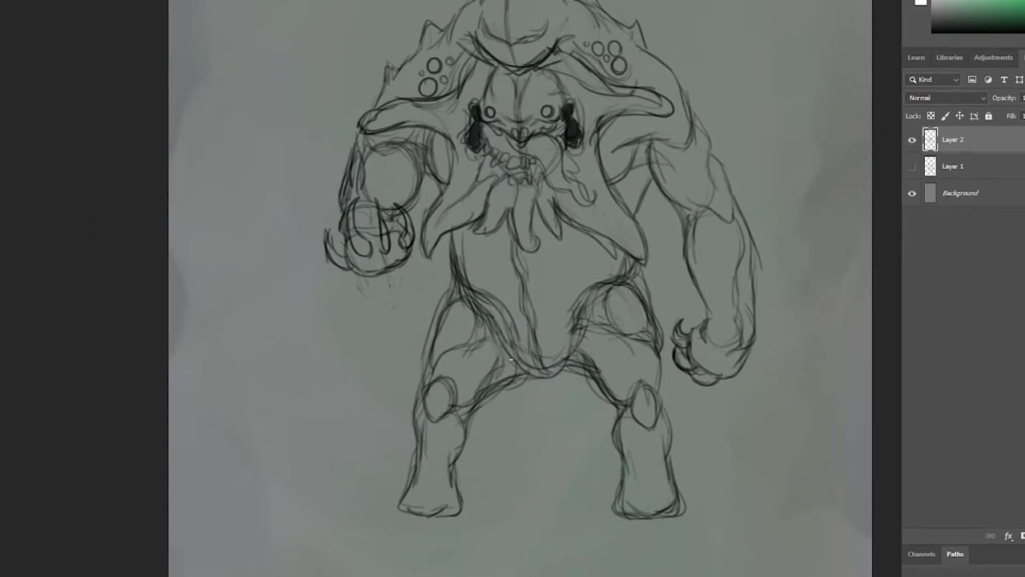
left_click_drag(596, 295, 513, 376)
left_click_drag(468, 328, 504, 356)
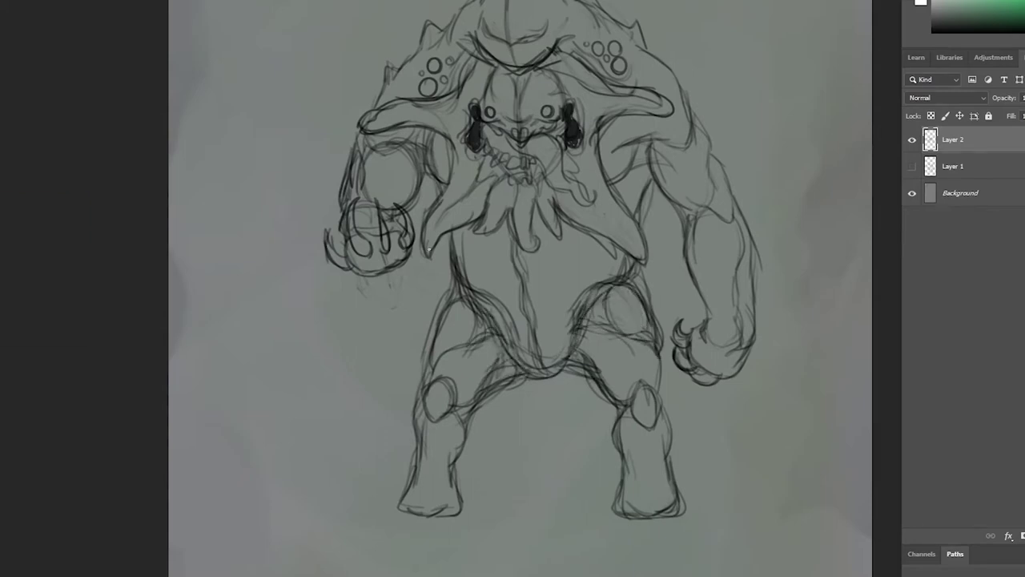
left_click_drag(425, 152, 361, 200)
mouse_move(609, 168)
left_mouse_down()
mouse_move(685, 120)
mouse_move(648, 118)
left_mouse_up()
scroll(608, 331, "up", 2)
key("ctrl+shift+h")
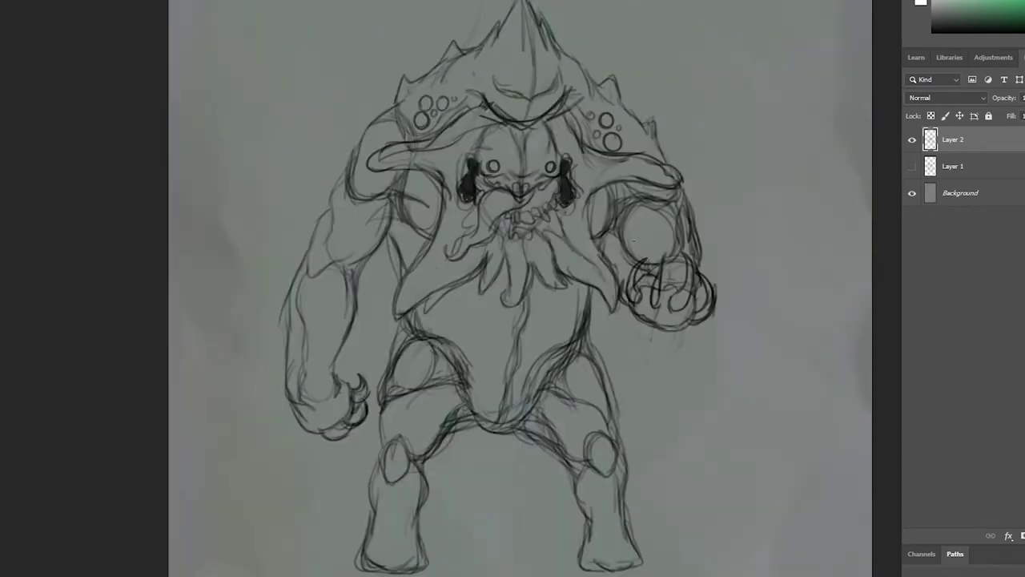
key("ctrl+shift+h")
key("ctrl+shift+h")
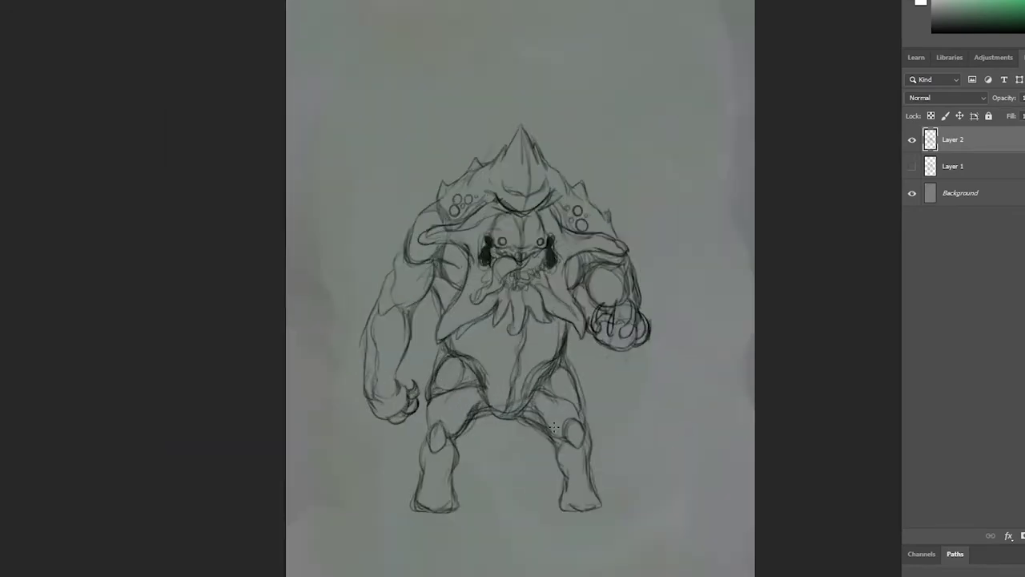
Scale the whole Layer 2 drawing down slightly and add a new layer.
key("ctrl+t")
left_click_drag(643, 126, 627, 153)
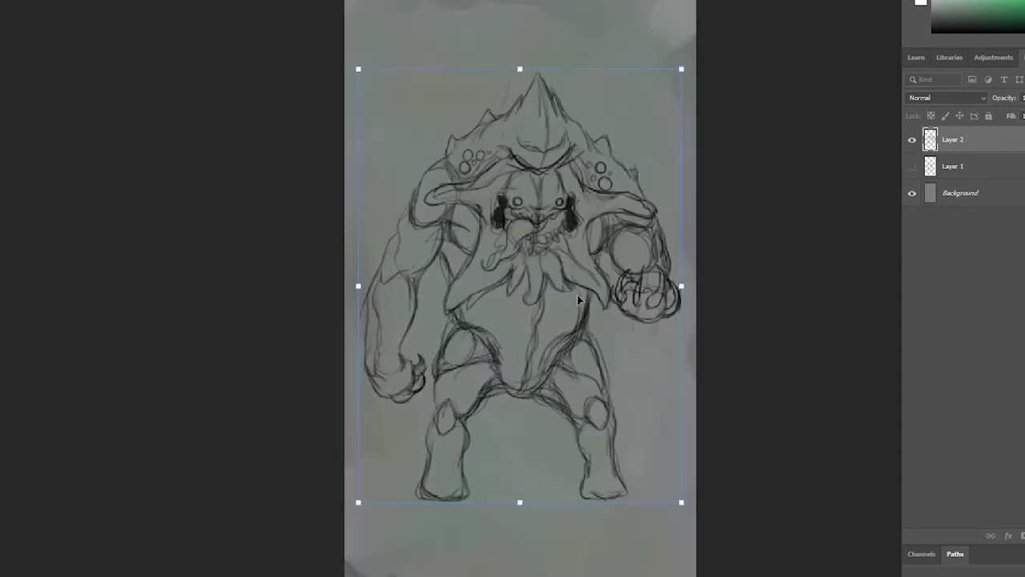
key("Return")
key("ctrl+shift+alt+n")
Draw a rectangle covering the whole canvas, remove its black fill, and resize it.
left_click_drag(403, 89, 636, 506)
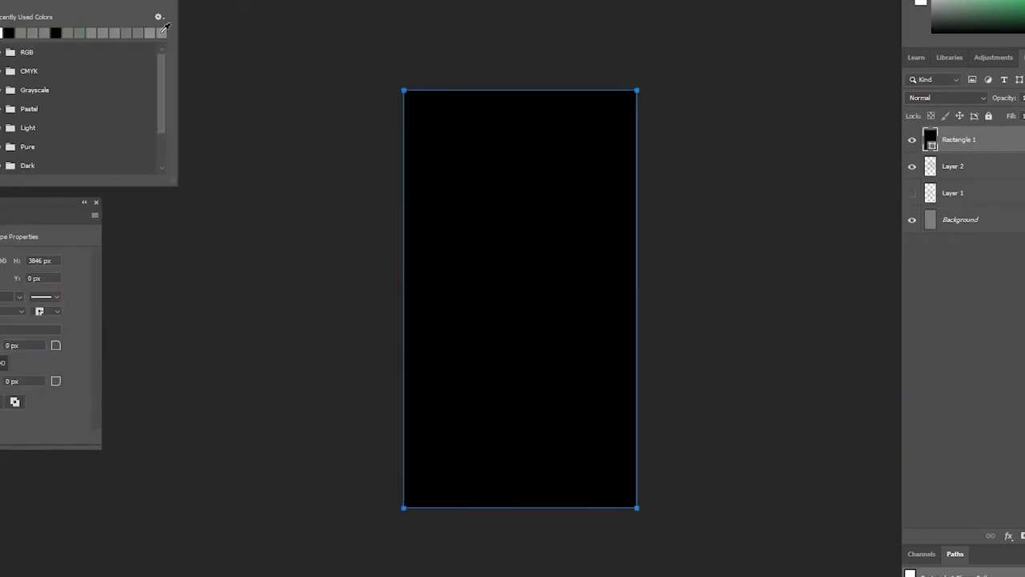
key("ctrl+plus")
scroll(422, 86, "up", 5)
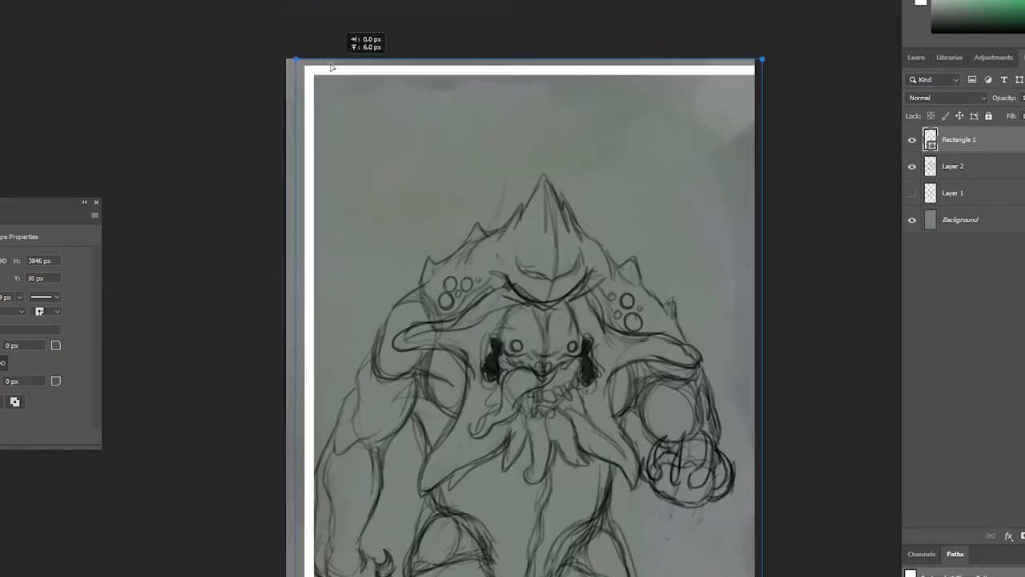
key("ctrl+t")
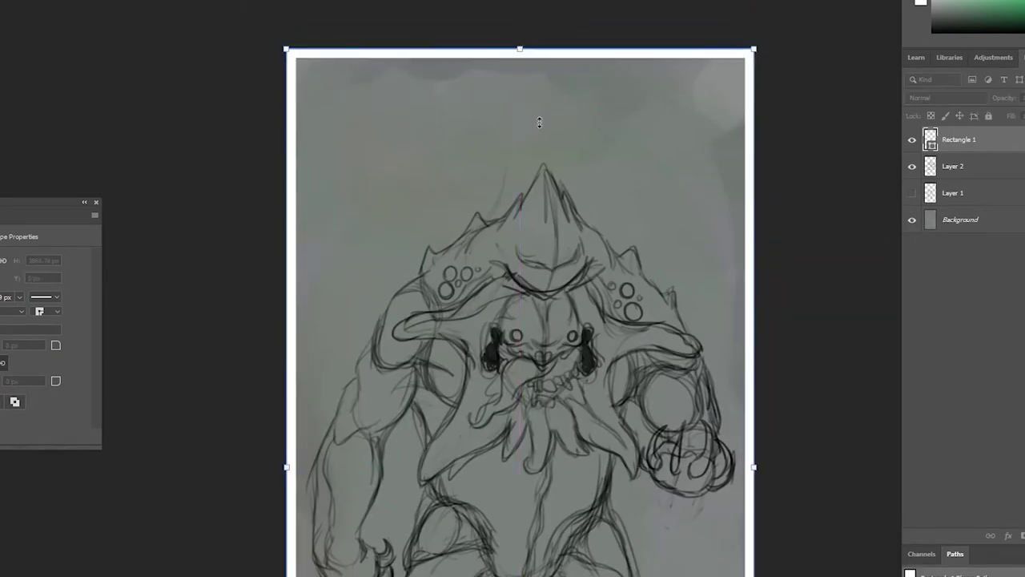
scroll(540, 120, "down", 5)
scroll(766, 373, "up", 1)
scroll(767, 374, "up", 5)
left_click_drag(317, 114, 316, 118)
key("Return")
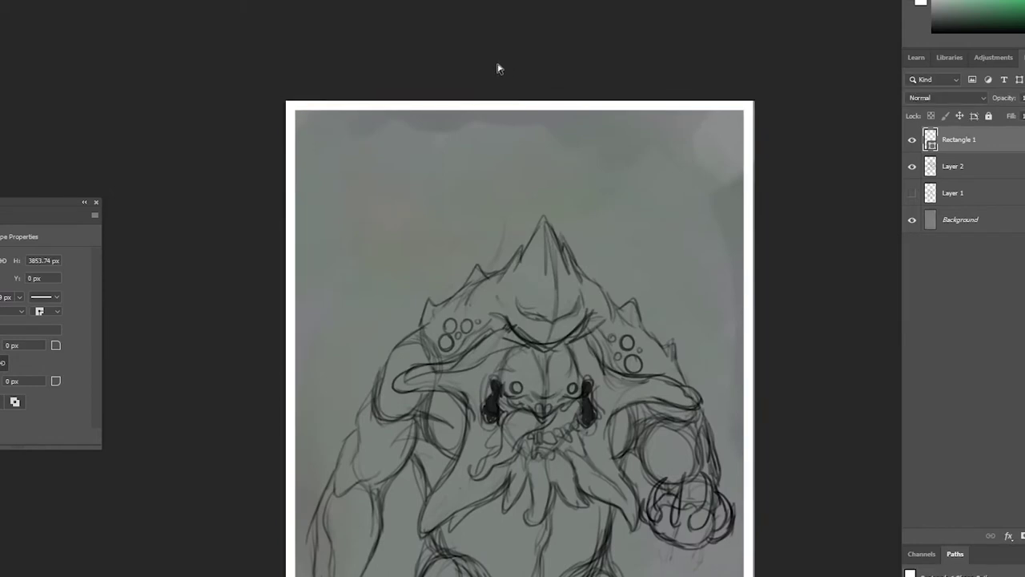
Free Transform the creature sketch to fit the page and nudge its left edge.
right_click(753, 109)
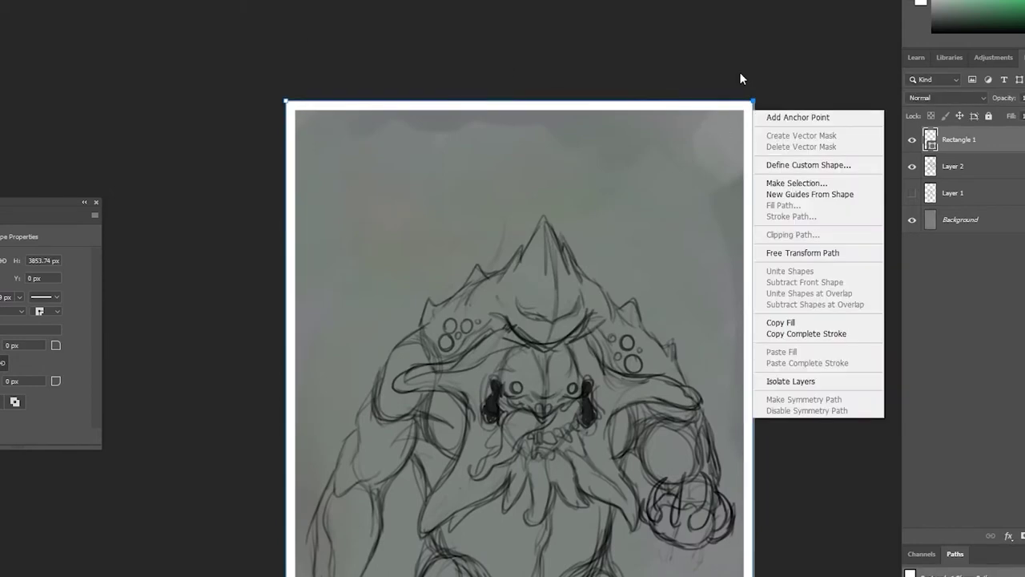
right_click(753, 112)
left_click(24, 4)
left_click(110, 259)
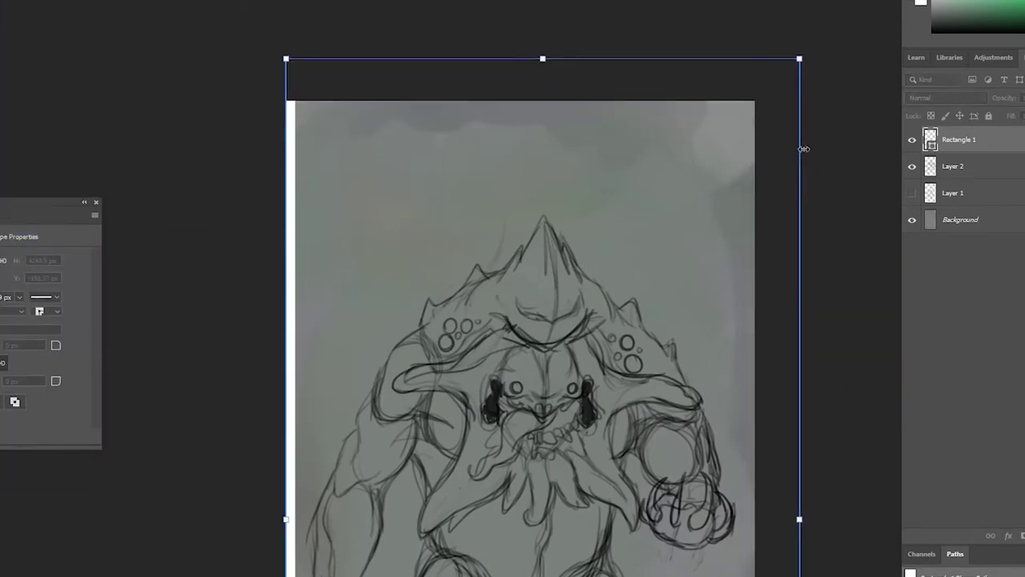
left_click_drag(799, 57, 789, 64)
scroll(685, 148, "down", 5)
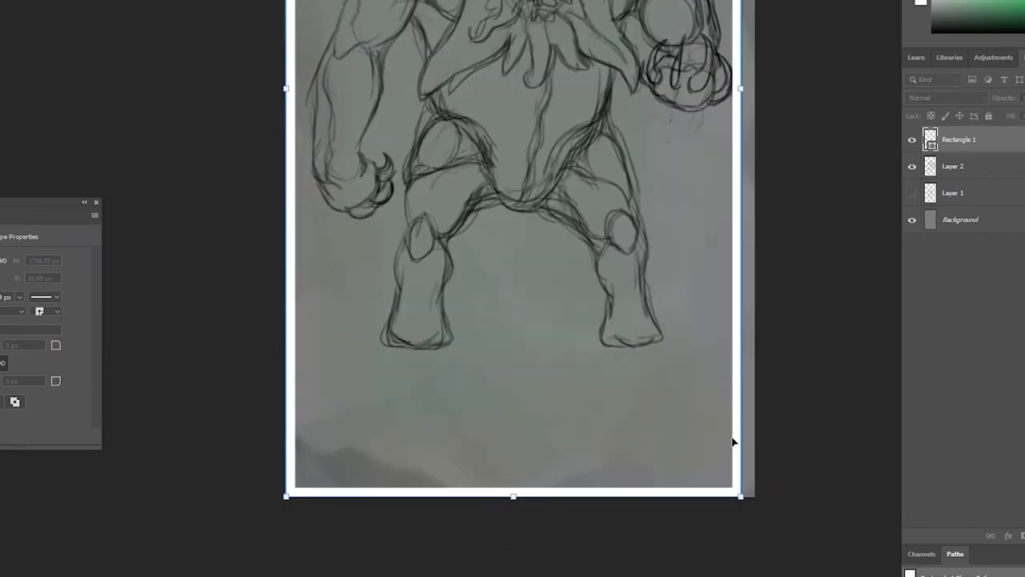
left_click_drag(732, 440, 757, 397)
scroll(521, 154, "up", 5)
scroll(520, 154, "down", 3)
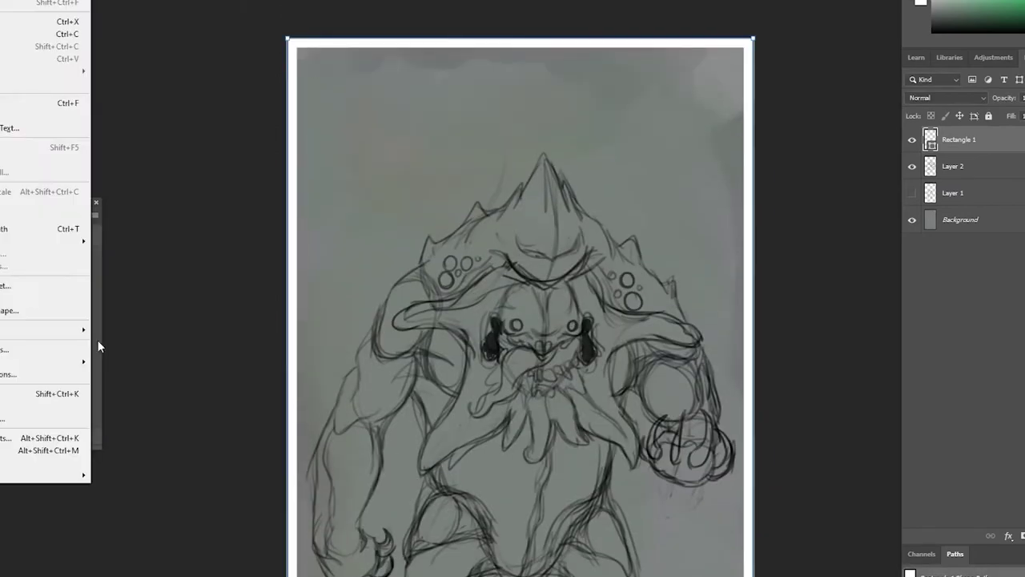
scroll(256, 362, "down", 1)
left_click_drag(285, 362, 291, 362)
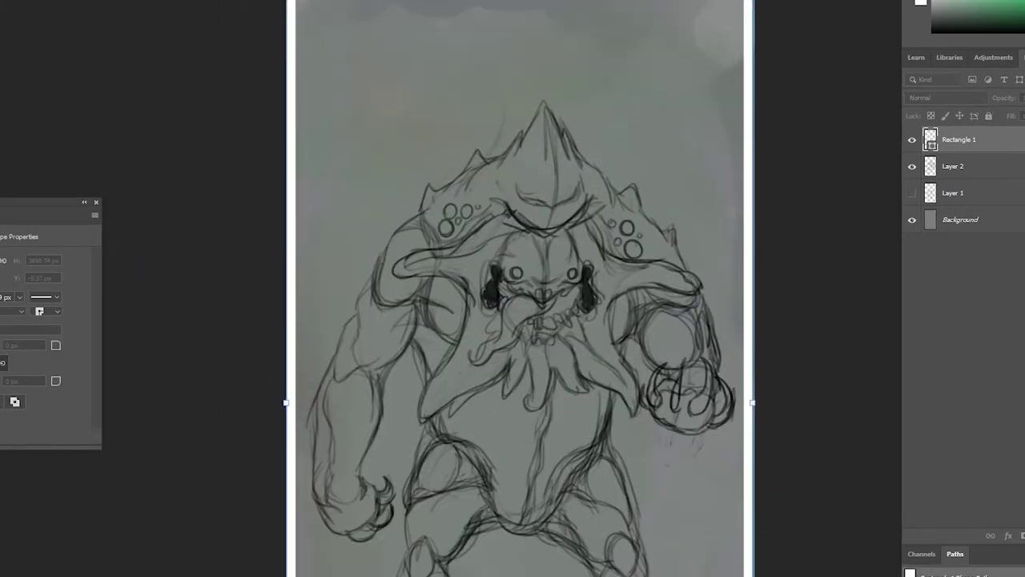
scroll(796, 231, "up", 2)
Delete the white frame Rectangle 1 layer and dismiss the open command list.
key("Delete")
left_click(72, 0)
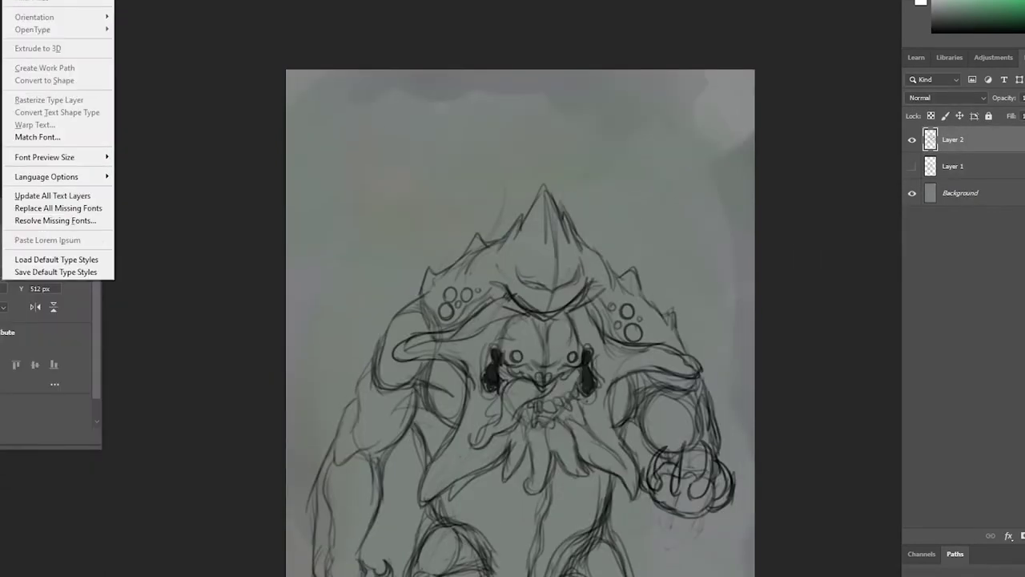
key("Escape")
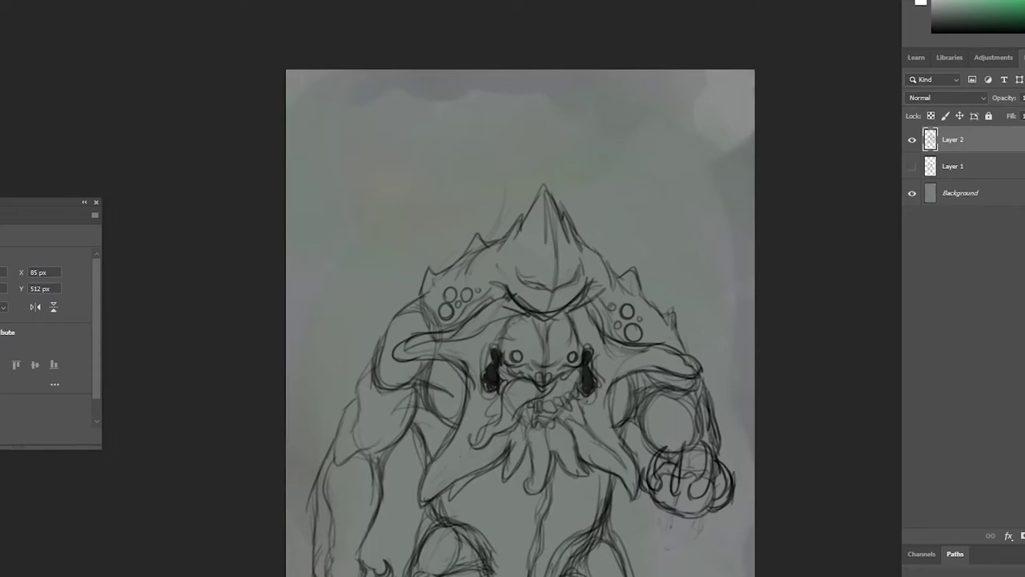
Try out several rectangles and a distorted path, then cancel and undo them.
mouse_move(286, 71)
left_mouse_down()
mouse_move(373, 197)
mouse_move(756, 480)
left_mouse_up()
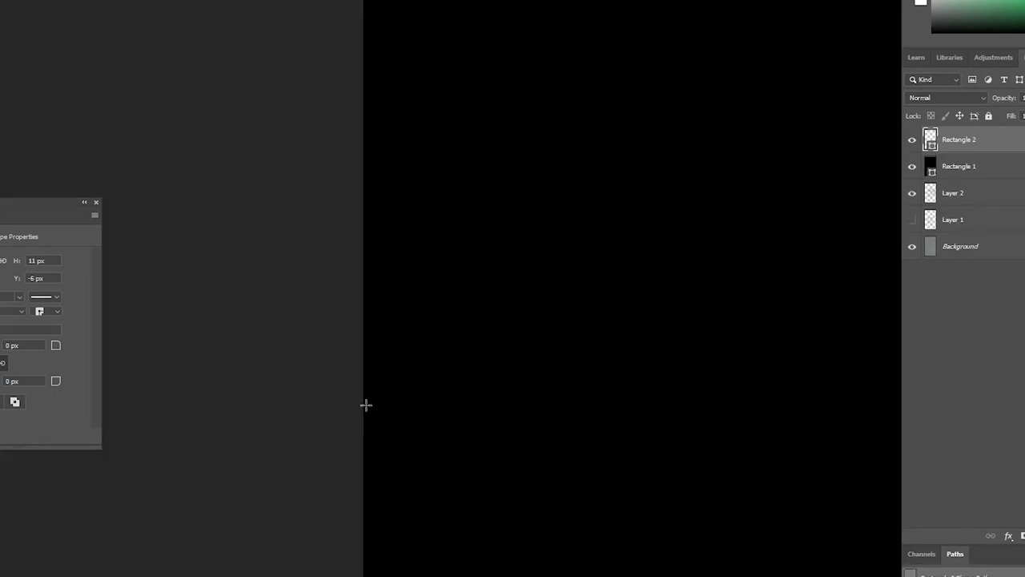
left_click_drag(362, 114, 448, 176)
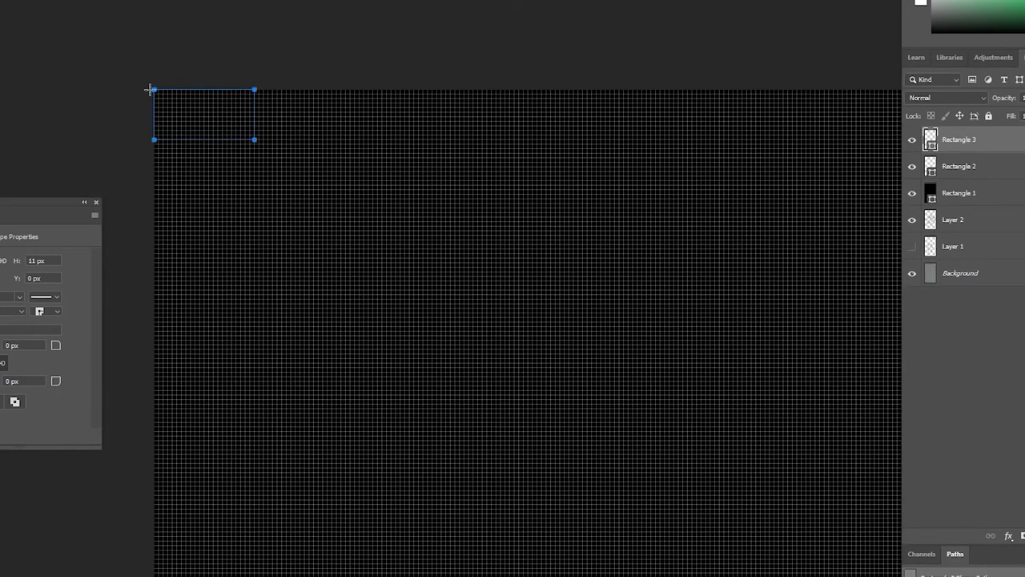
left_click_drag(145, 80, 192, 126)
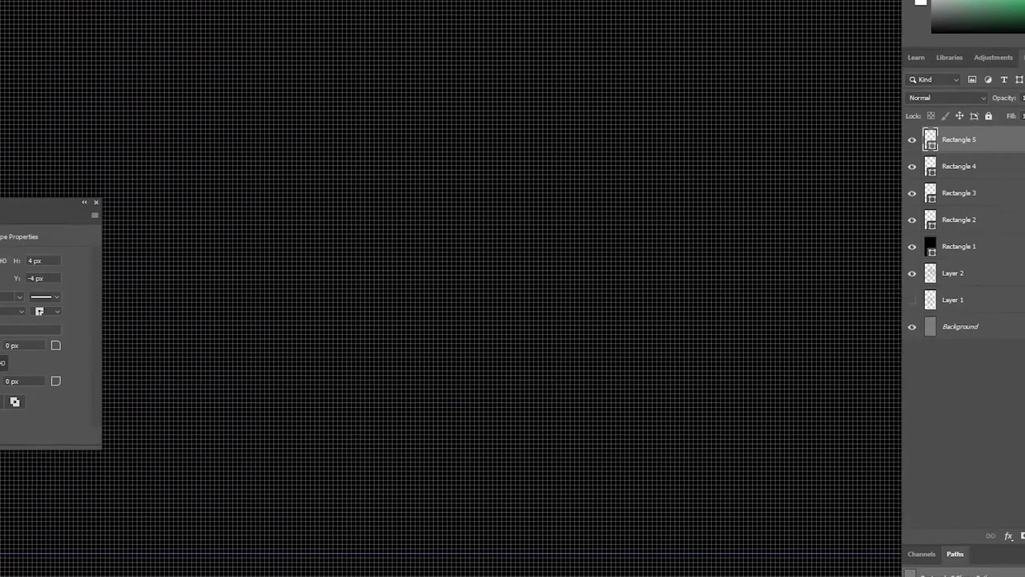
left_click_drag(481, 320, 558, 473)
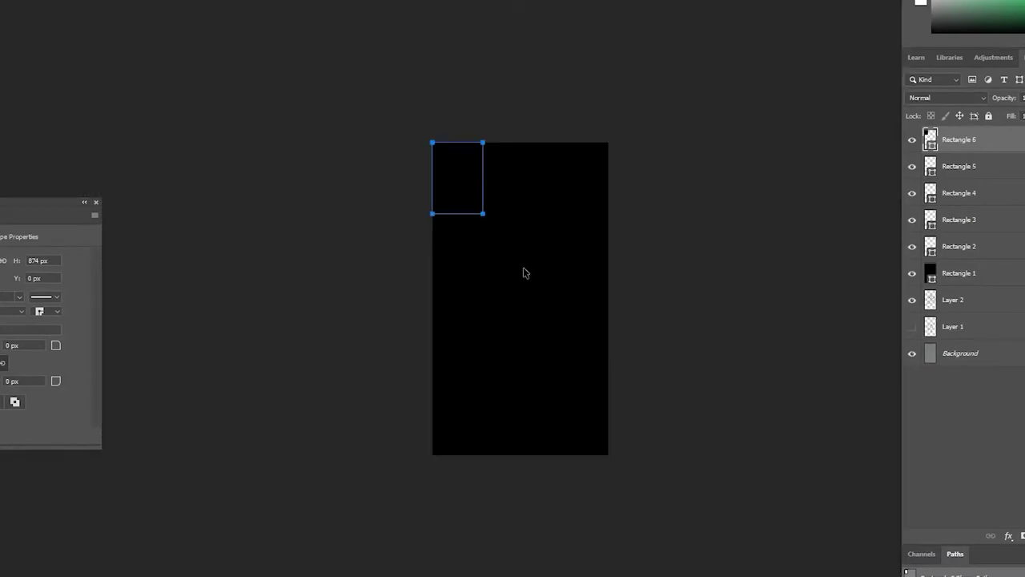
left_click_drag(470, 186, 487, 229)
left_click(470, 192)
left_click(24, 228)
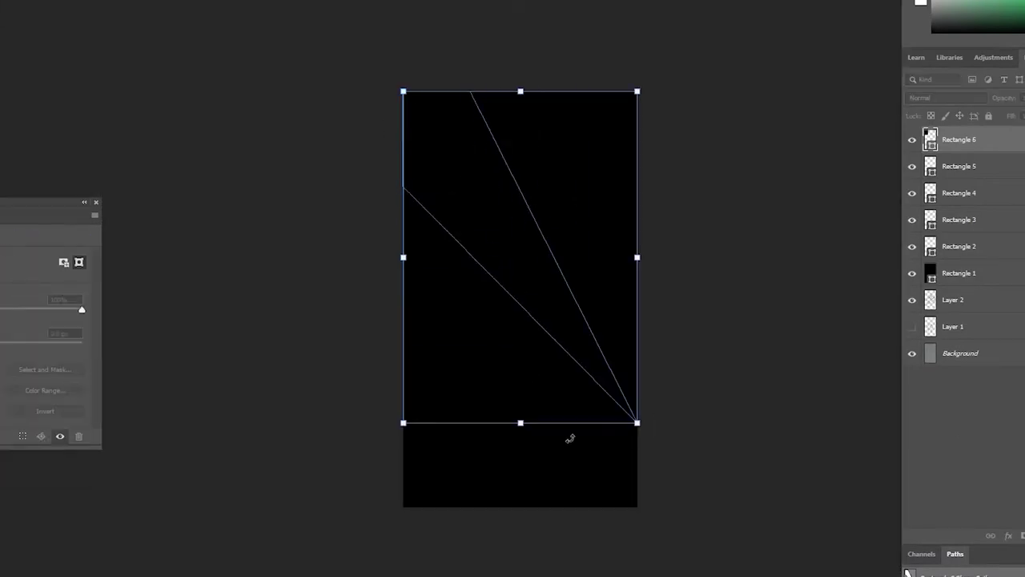
key("Escape")
key("ctrl+z")
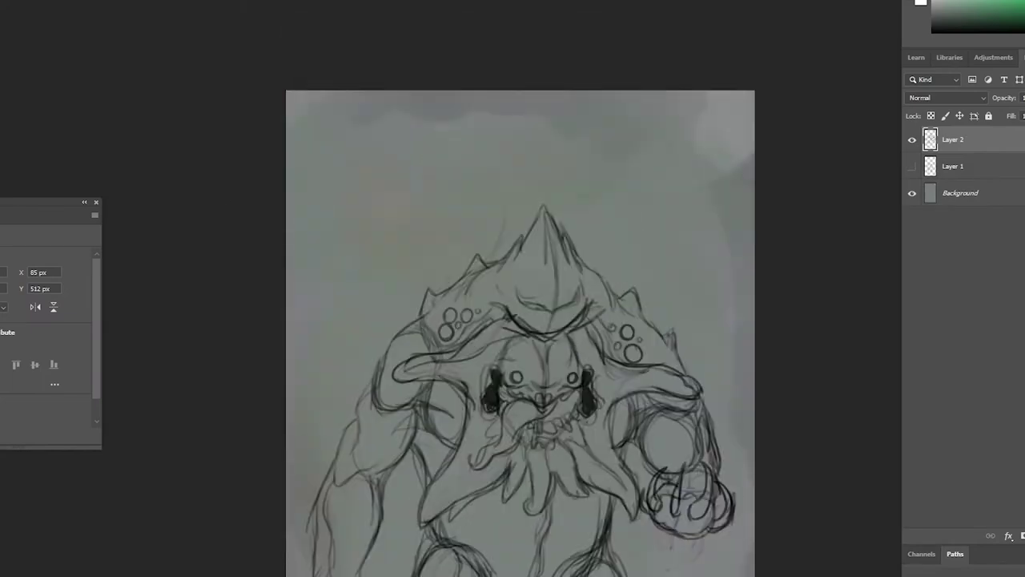
Draw a white-stroked rectangle framing the whole canvas.
left_click_drag(290, 95, 755, 435)
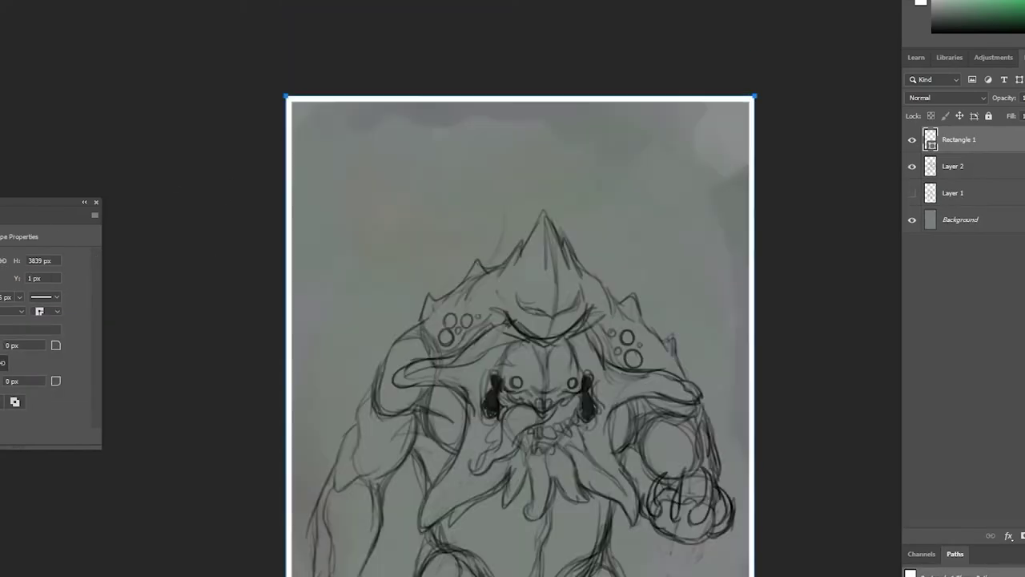
scroll(240, 156, "down", 3)
key("ctrl+minus")
Shift the Layer 2 sketch slightly downward and flip the canvas view horizontally.
left_click(953, 192)
key("ctrl+minus")
left_click(953, 167)
left_click_drag(568, 296, 568, 305)
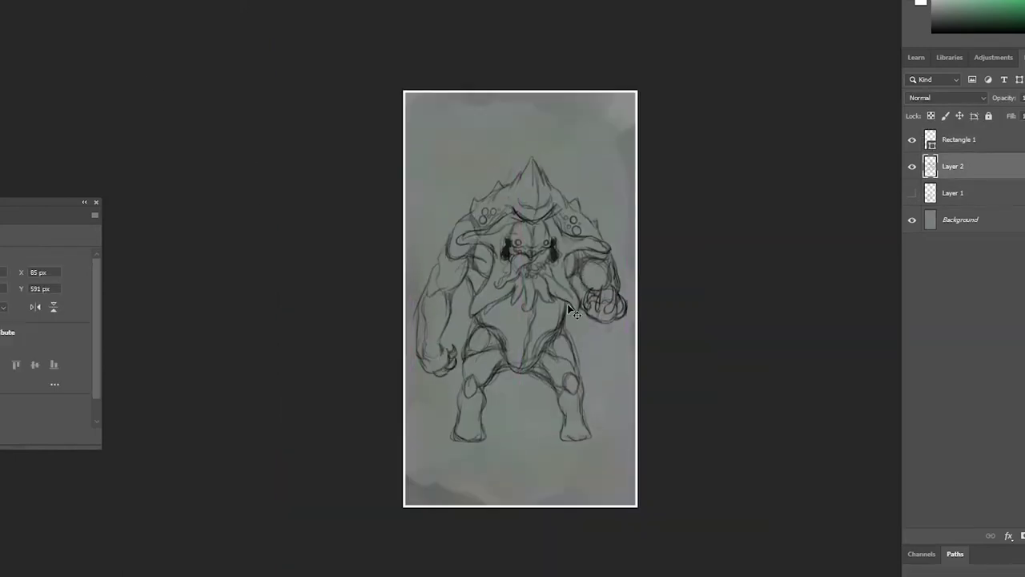
key("ctrl+plus")
key("ctrl+plus")
key("ctrl+plus")
scroll(662, 269, "down", 3)
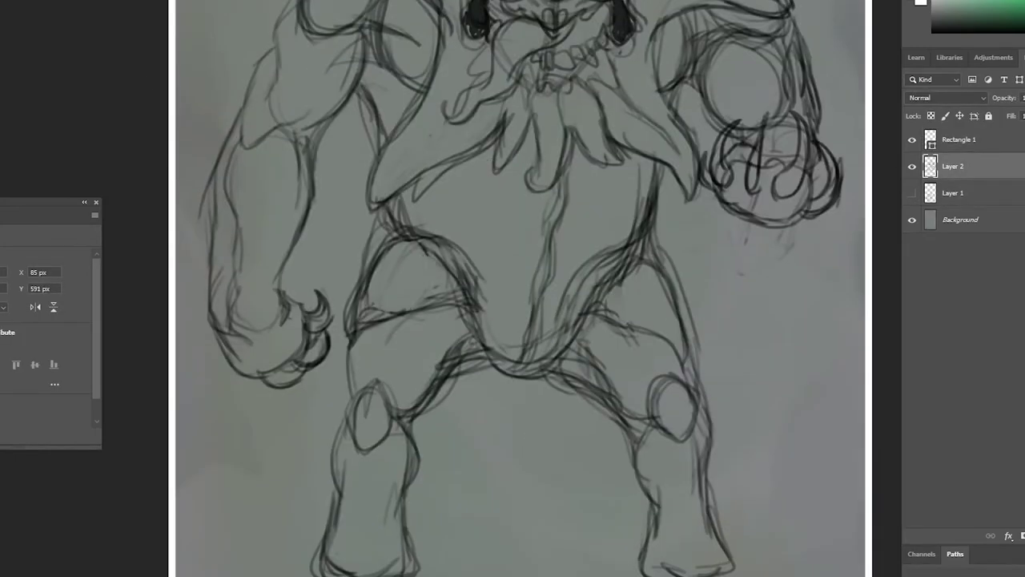
key("ctrl+minus")
key("ctrl+minus")
key("h")
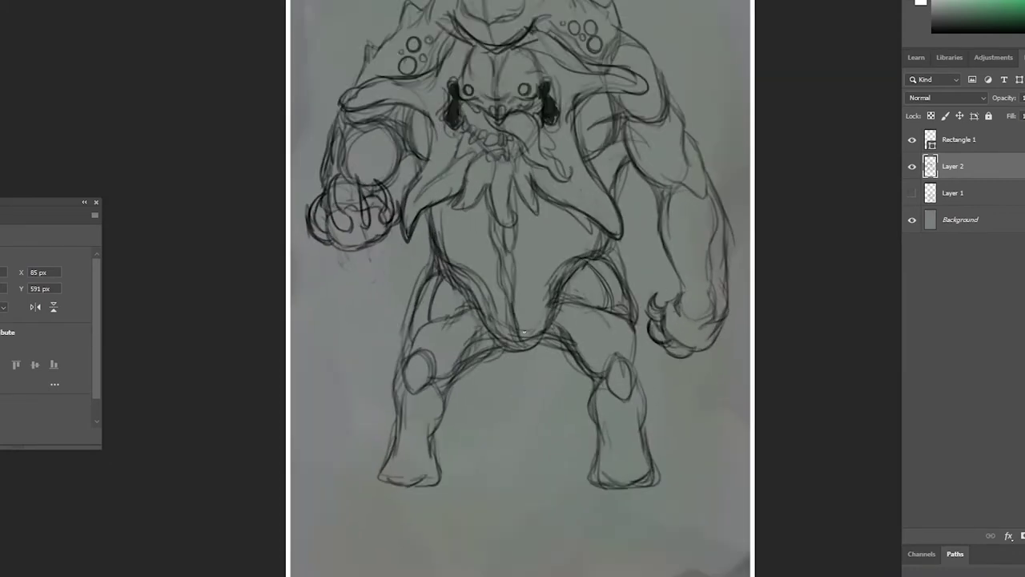
Add a new empty Layer 3 above Layer 2 and zoom in on the sketch.
key("ctrl+plus")
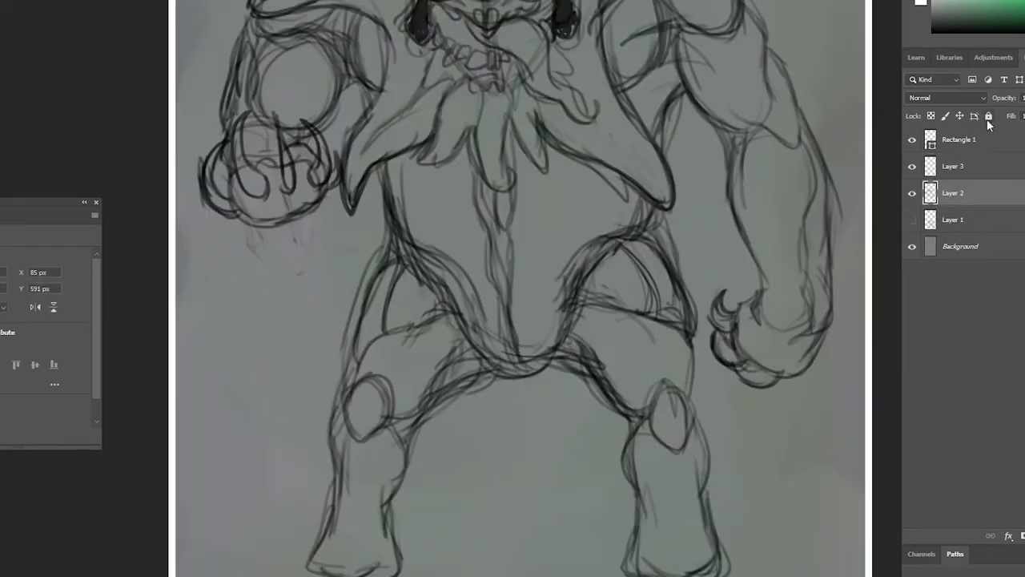
key("ctrl+shift+alt+n")
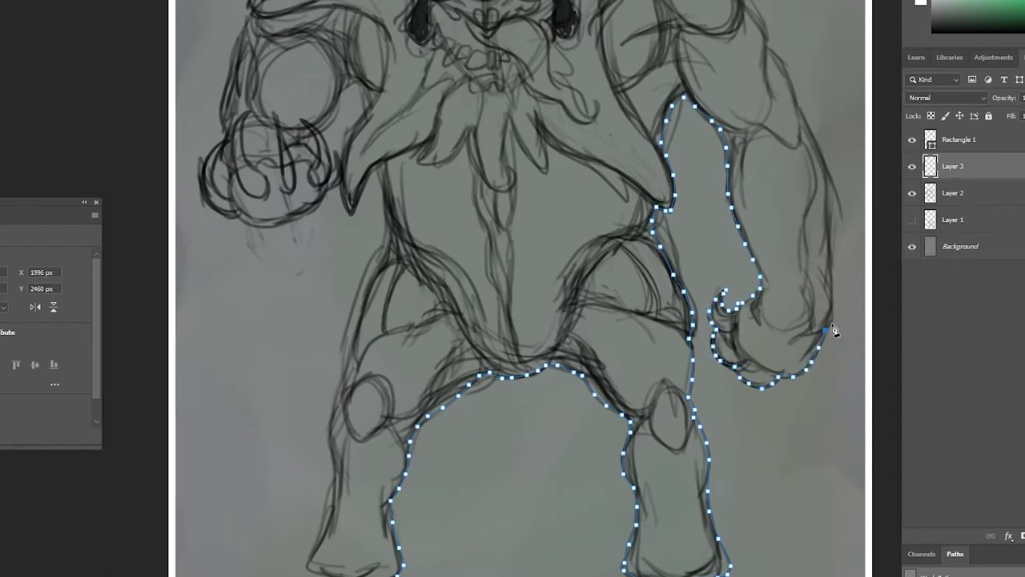
scroll(789, 65, "up", 5)
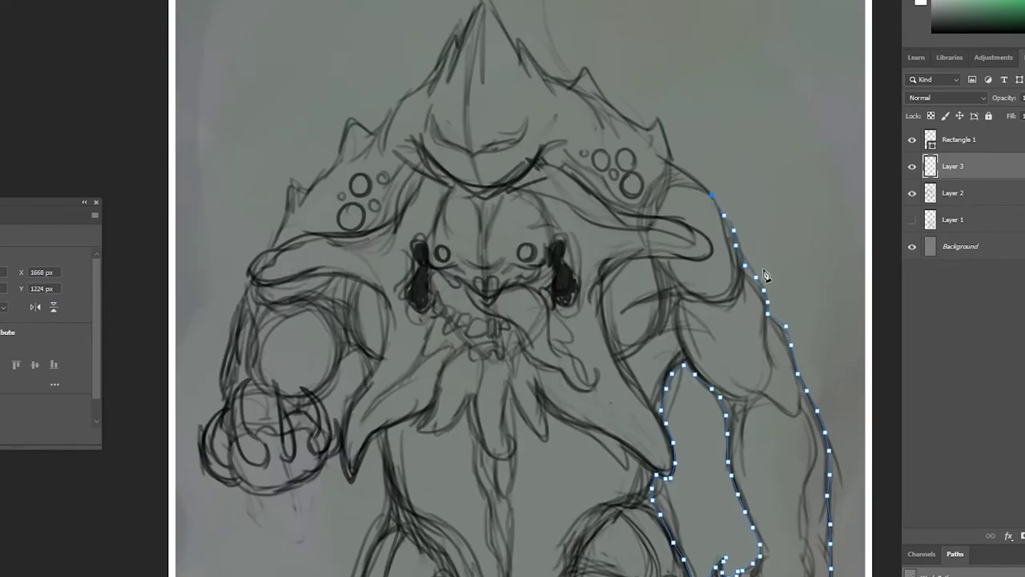
scroll(500, 80, "up", 1)
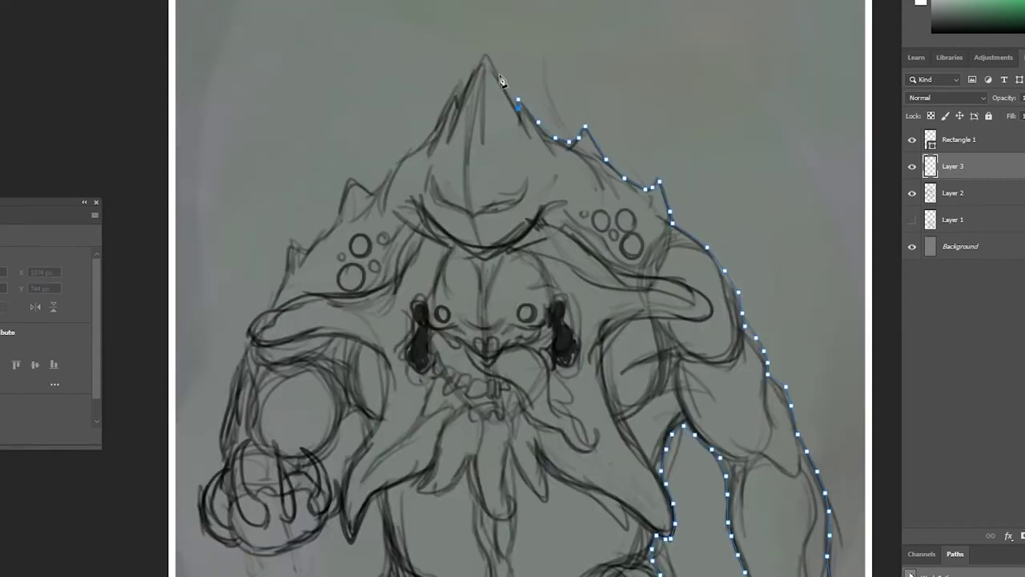
scroll(279, 296, "down", 2)
scroll(279, 296, "left", 2)
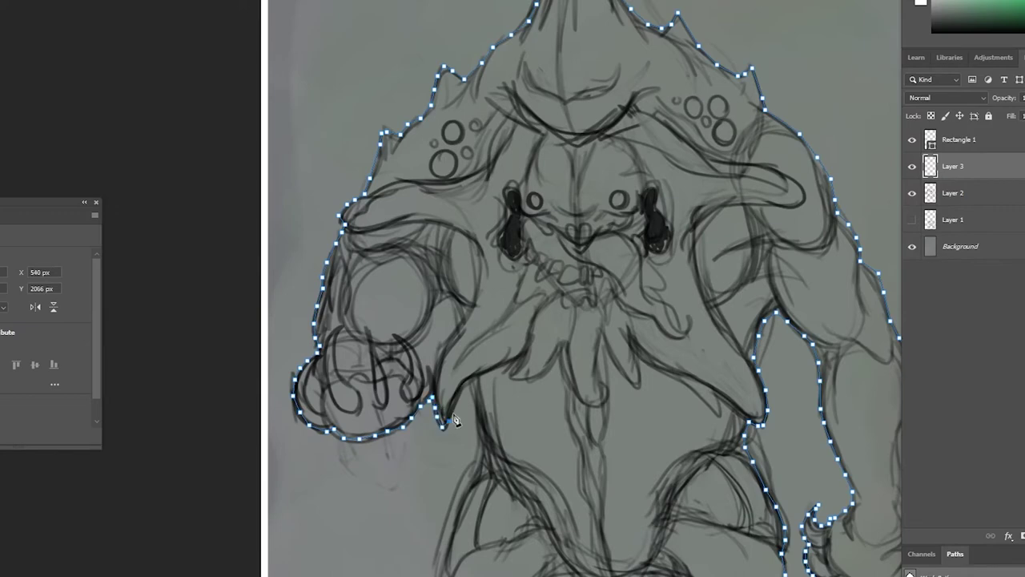
scroll(497, 455, "down", 5)
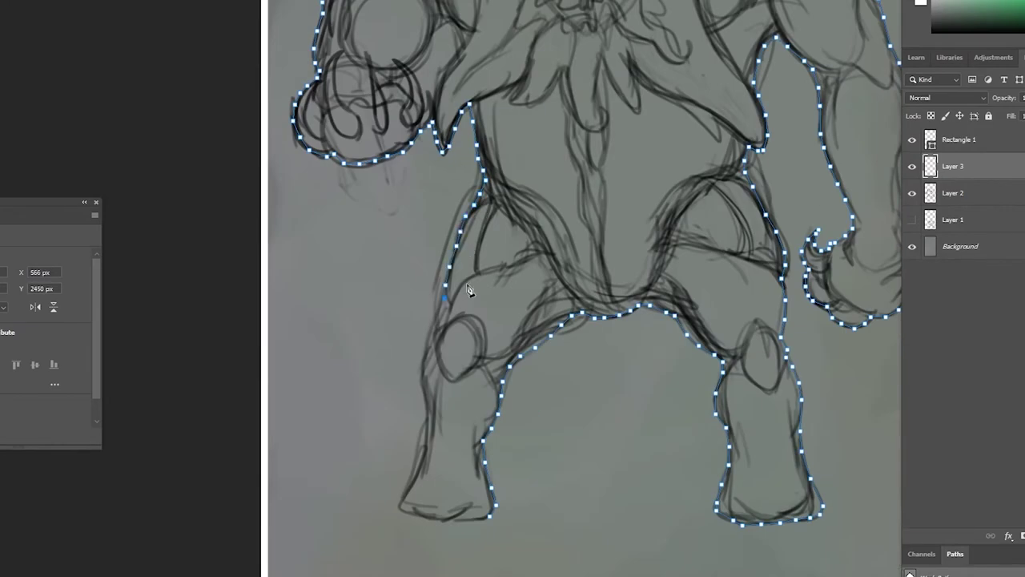
Trace the creature's outline with the Magnetic Freeform Pen around both fists and close the path.
key("ctrl+plus")
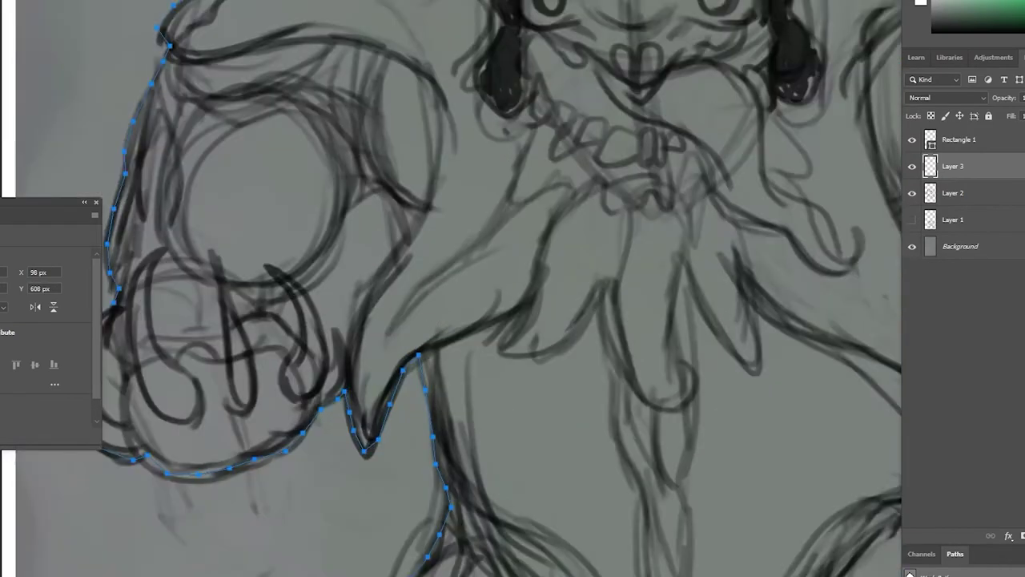
left_click_drag(372, 308, 418, 298)
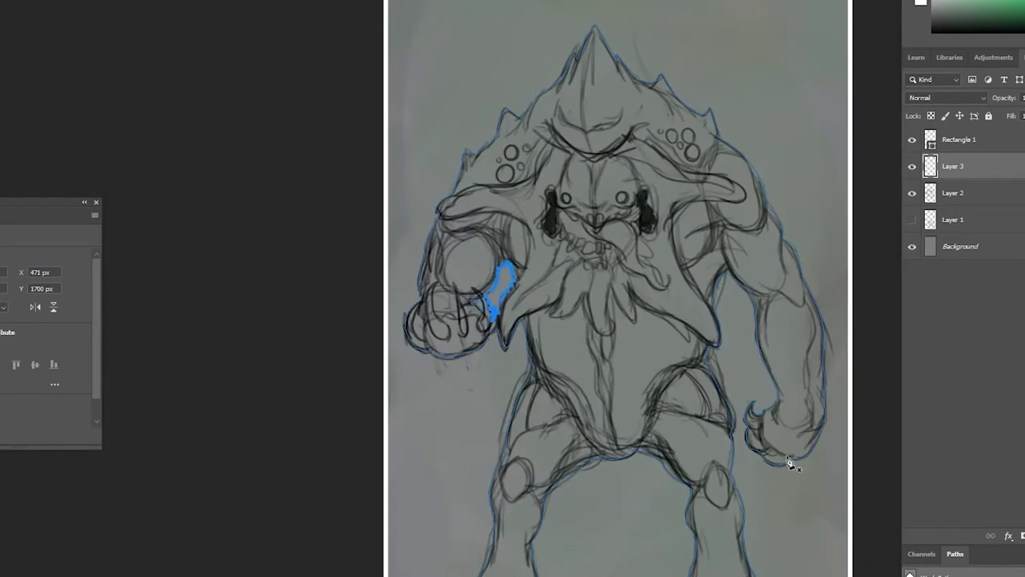
left_click_drag(441, 371, 492, 286)
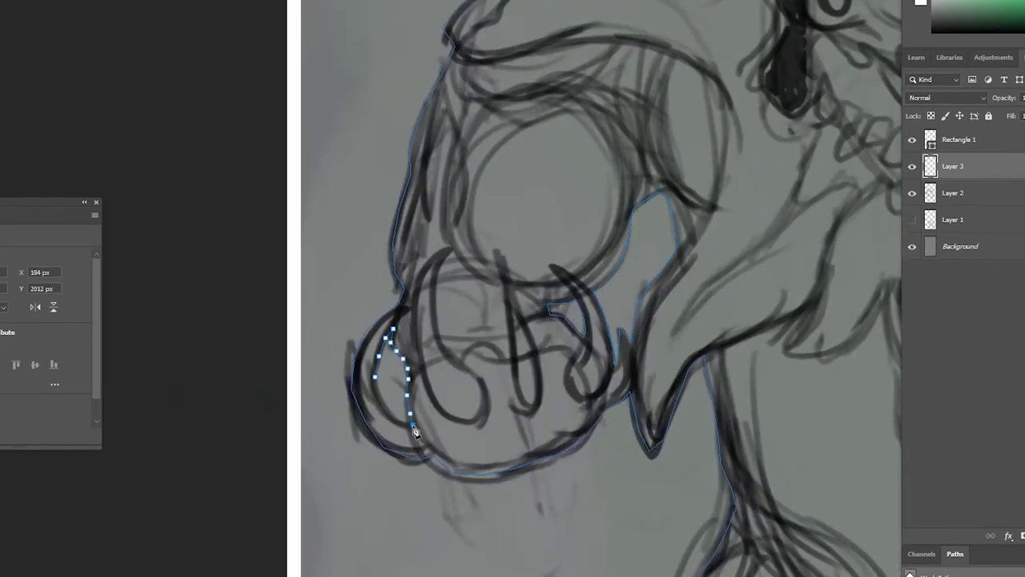
left_click_drag(414, 431, 849, 471)
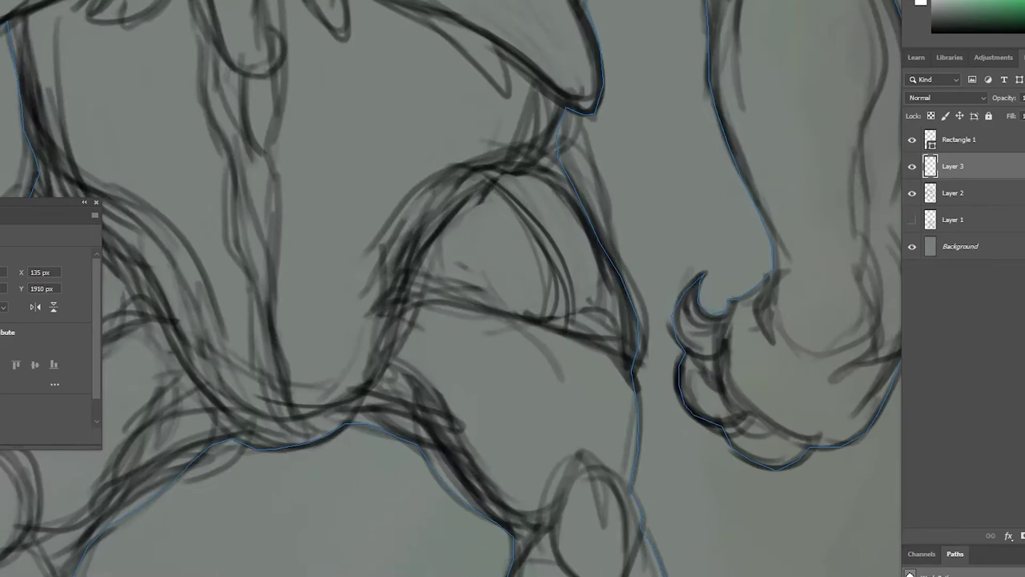
left_click_drag(636, 361, 673, 432)
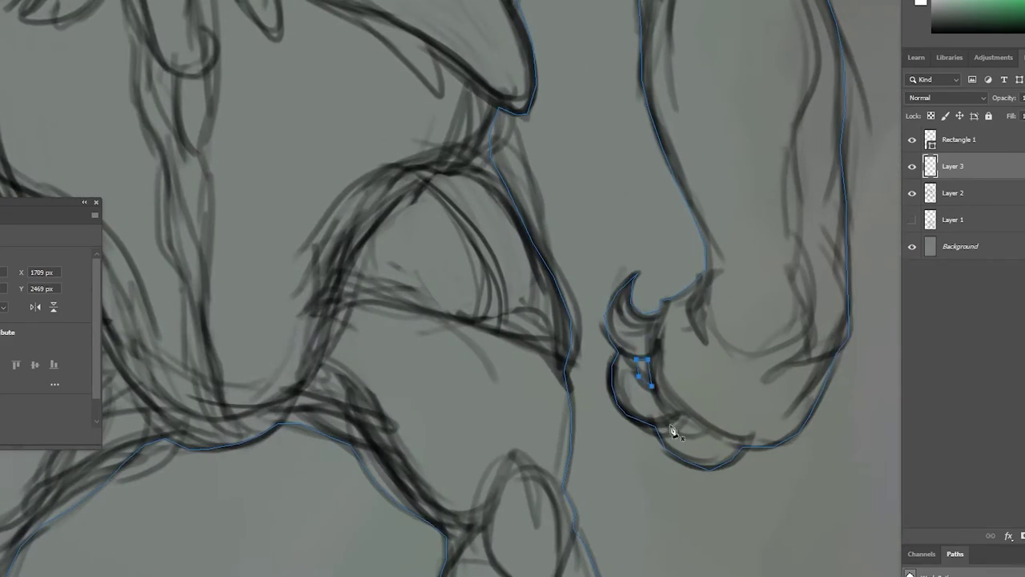
key("ctrl+0")
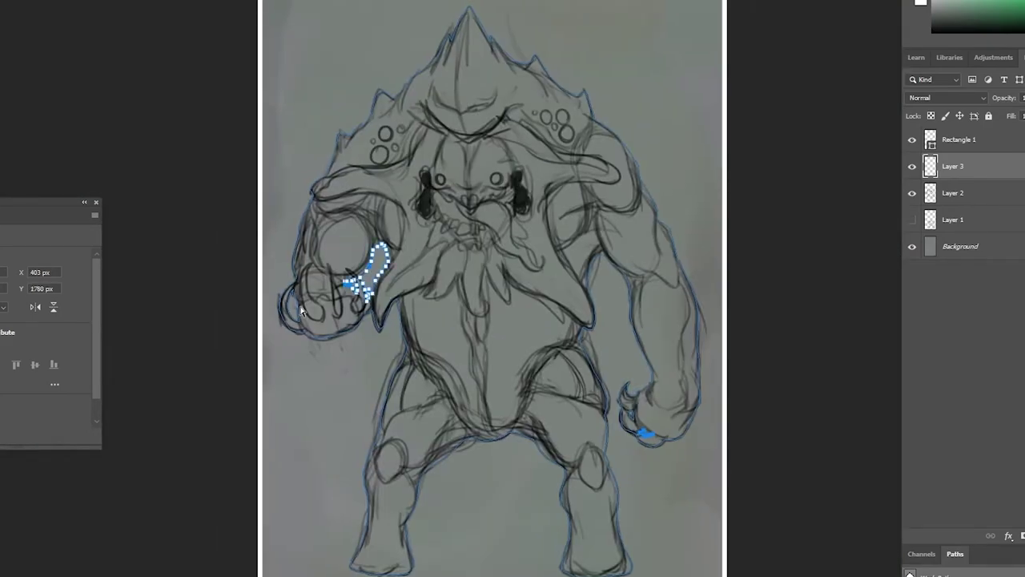
left_click(645, 433)
right_click(526, 321)
Turn the traced path into a selection and paint dark red over the creature's body.
left_click(569, 374)
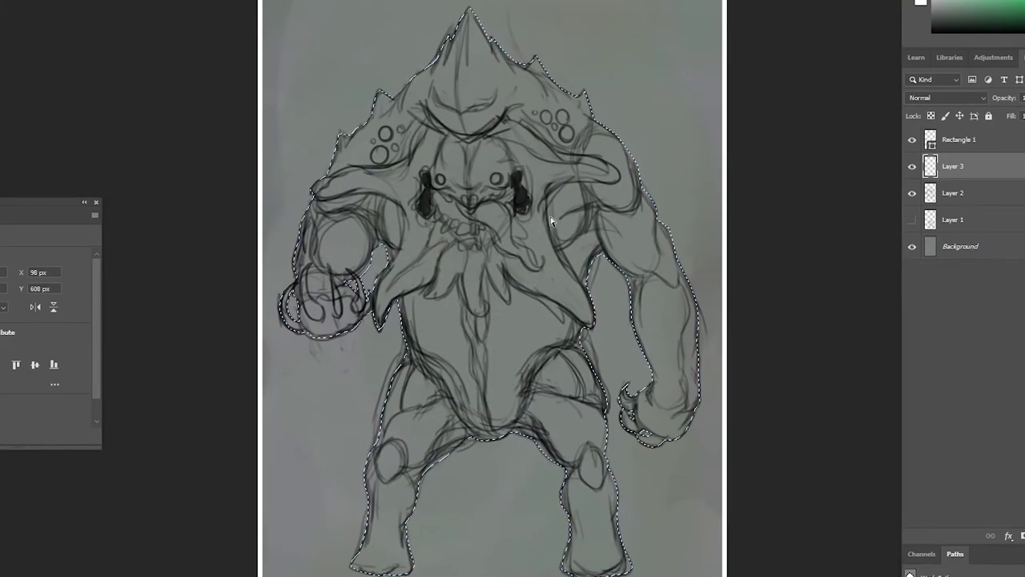
mouse_move(577, 209)
left_mouse_down()
mouse_move(668, 247)
mouse_move(665, 416)
left_mouse_up()
left_click_drag(320, 320, 481, 41)
mouse_move(561, 201)
left_mouse_down()
mouse_move(473, 52)
mouse_move(492, 167)
mouse_move(561, 235)
mouse_move(401, 487)
mouse_move(575, 308)
mouse_move(513, 449)
mouse_move(584, 552)
left_mouse_up()
left_click_drag(520, 232, 528, 312)
left_click_drag(464, 40, 337, 313)
mouse_move(337, 313)
left_mouse_down()
mouse_move(484, 87)
mouse_move(435, 217)
mouse_move(590, 240)
mouse_move(590, 480)
mouse_move(409, 440)
mouse_move(465, 476)
mouse_move(549, 321)
mouse_move(407, 268)
left_mouse_up()
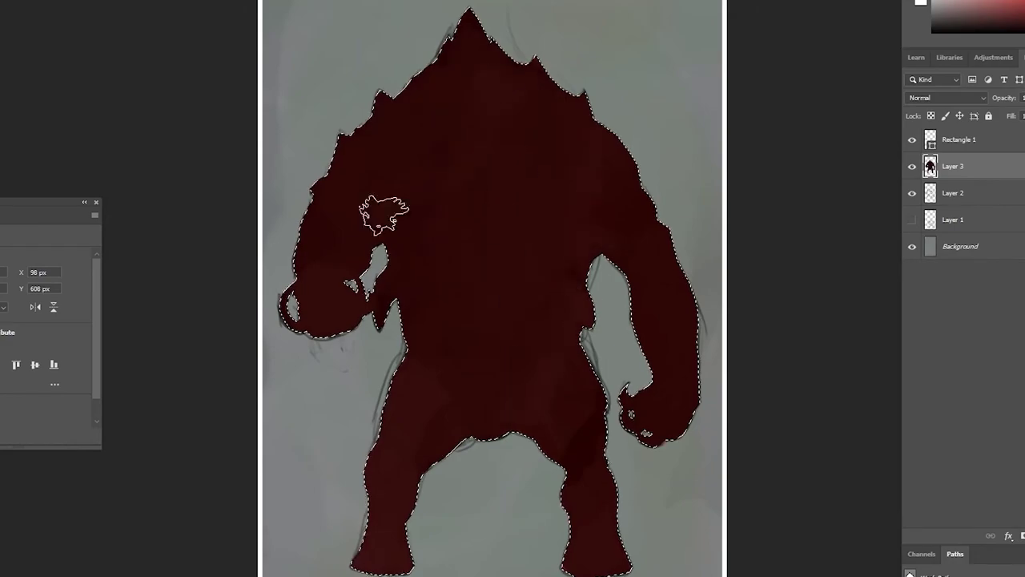
Move the red fill below the sketch and paint pale pink rim light on shoulder, head and crest.
key("ctrl+bracketleft")
key("ctrl+plus")
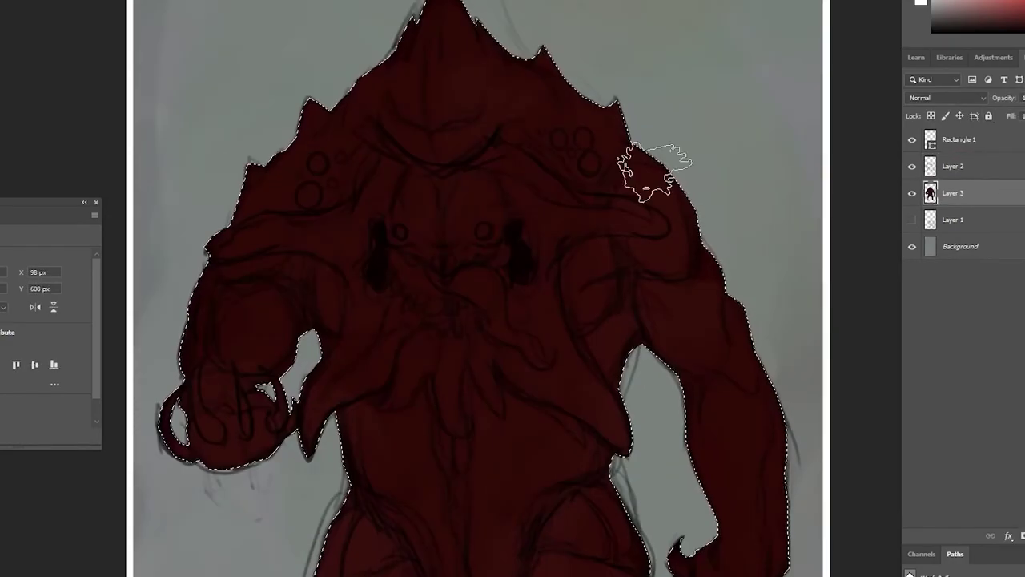
mouse_move(472, 20)
left_mouse_down()
mouse_move(616, 108)
mouse_move(601, 196)
left_mouse_up()
left_click_drag(624, 144, 703, 248)
key("ctrl+minus")
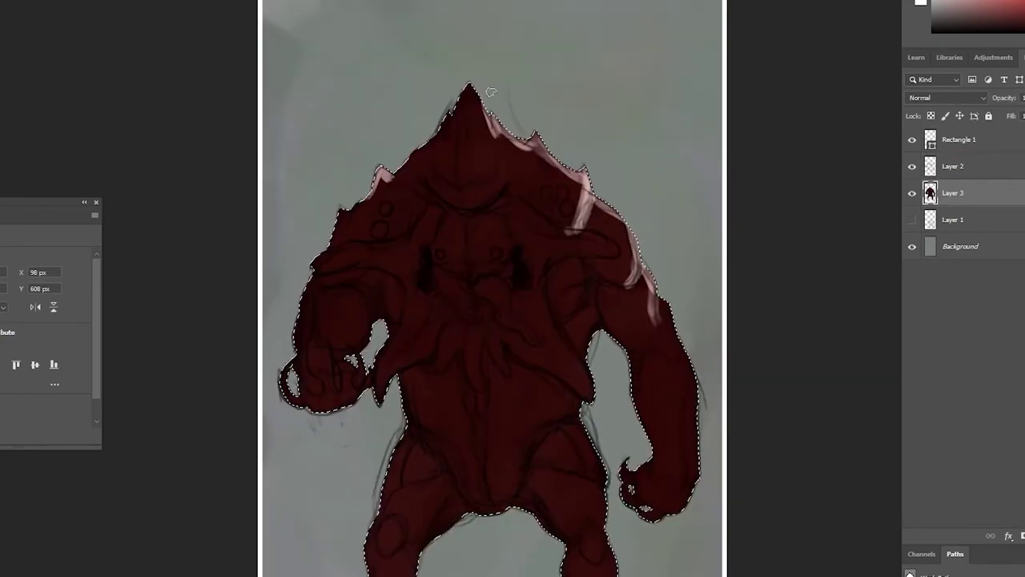
mouse_move(469, 88)
left_mouse_down()
mouse_move(432, 188)
mouse_move(320, 265)
left_mouse_up()
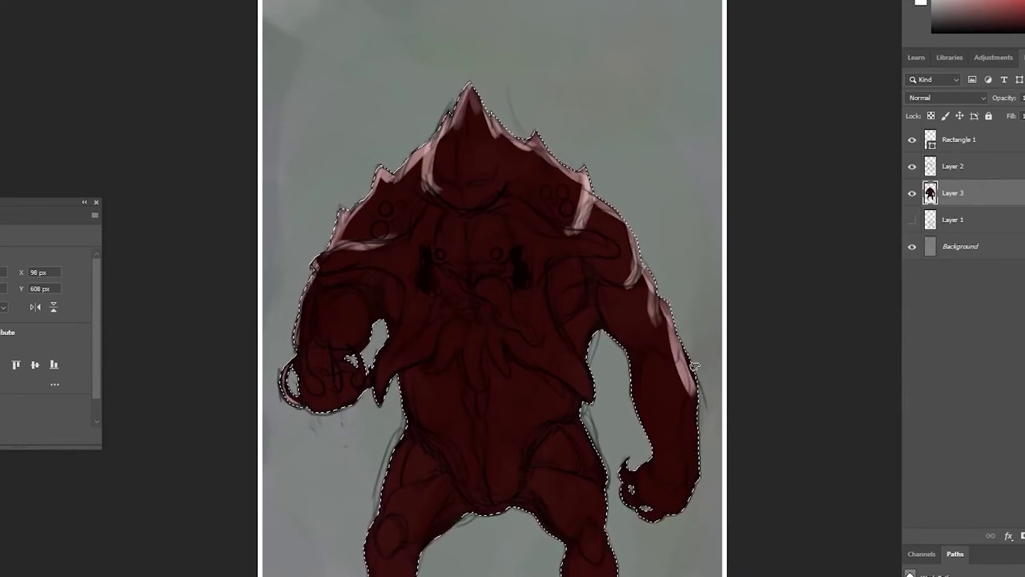
Add pale pink highlights along the arm edges and blend them into the shoulders and head.
key("ctrl+plus")
left_click_drag(704, 232, 783, 433)
left_click_drag(204, 273, 164, 441)
left_click_drag(297, 200, 332, 212)
left_click_drag(681, 217, 768, 440)
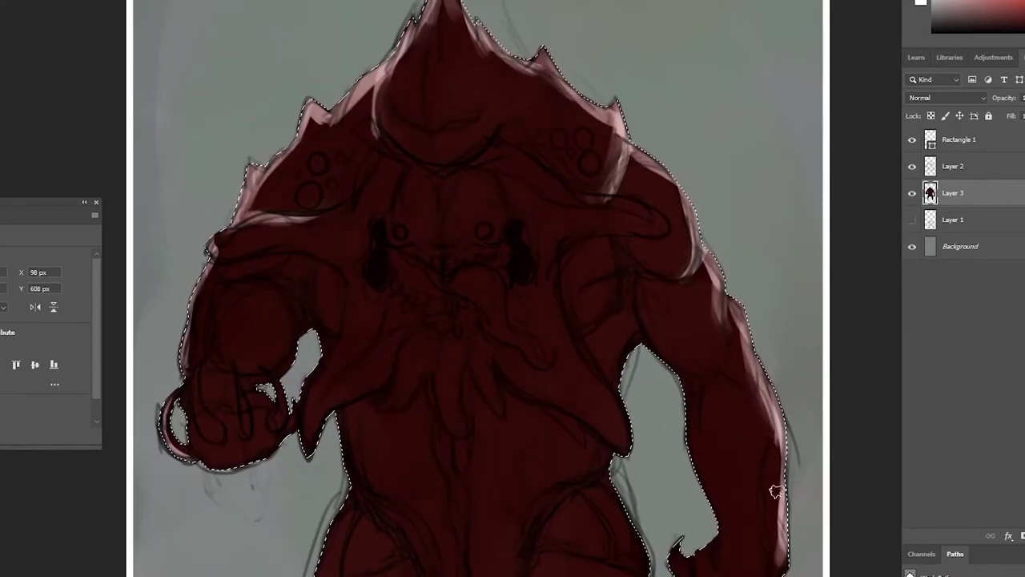
left_click_drag(657, 152, 789, 561)
left_click_drag(160, 368, 296, 469)
left_click_drag(280, 80, 385, 160)
Darken the pink highlights on the head, shoulders and right arm, then zoom out.
left_click_drag(432, 16, 256, 160)
left_click_drag(748, 321, 785, 488)
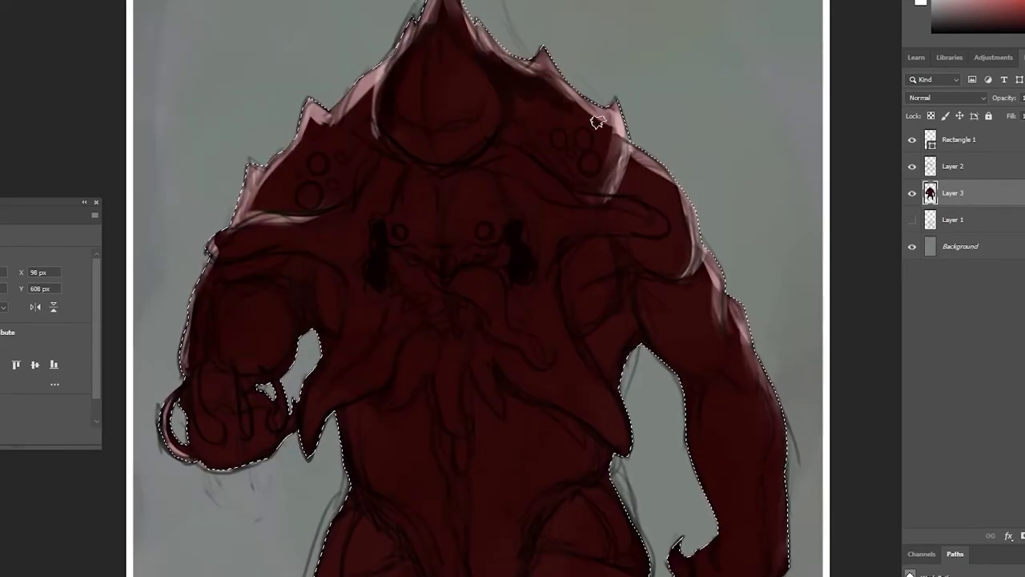
key("ctrl+minus")
left_click_drag(417, 160, 345, 241)
left_click_drag(644, 284, 665, 320)
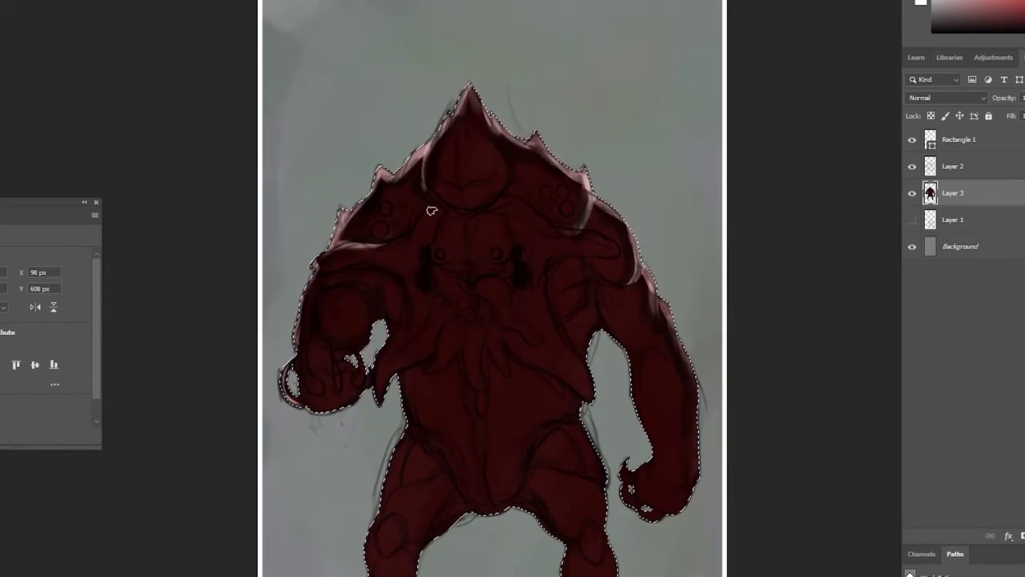
mouse_move(572, 229)
left_mouse_down()
mouse_move(677, 331)
mouse_move(669, 448)
left_mouse_up()
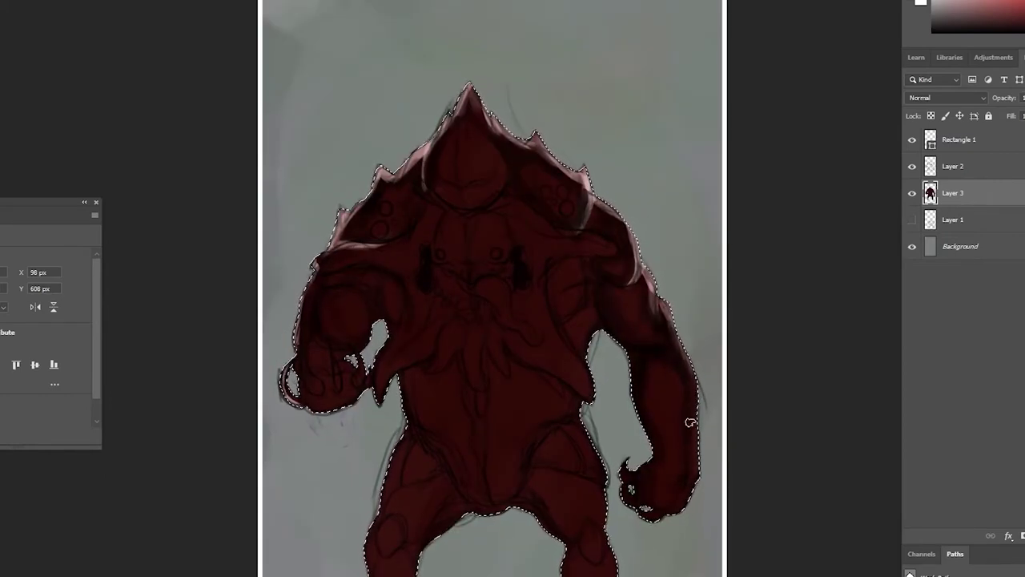
scroll(732, 483, "down", 1)
scroll(732, 483, "up", 1)
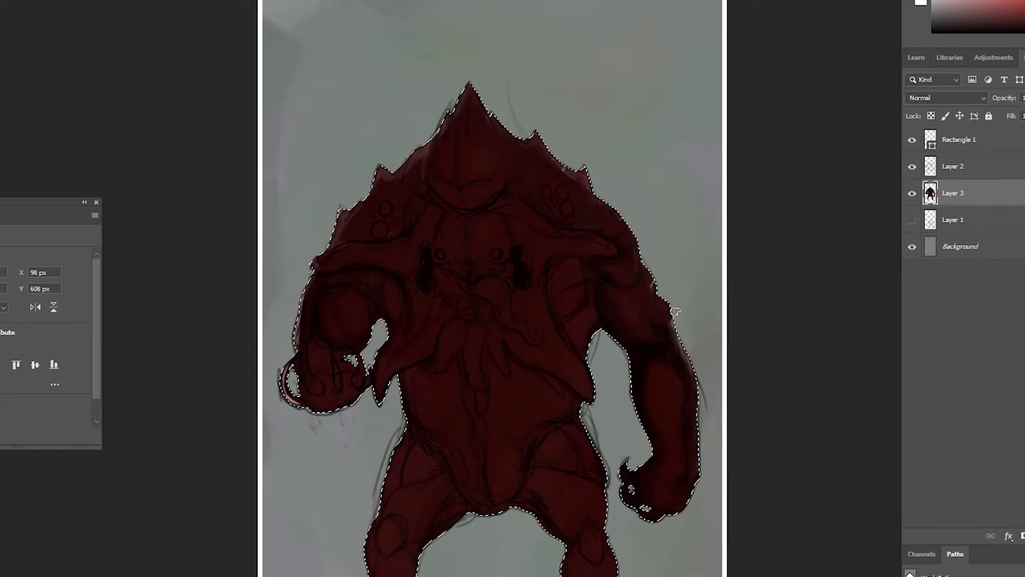
key("ctrl+minus")
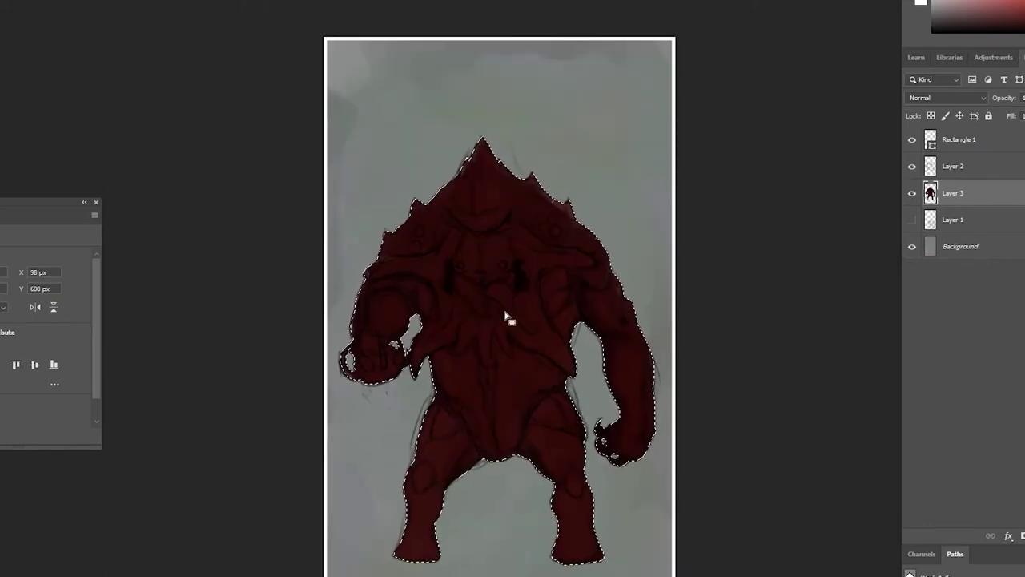
Deselect, then add Layer 4 clipped to the creature's body layer, Layer 3.
key("ctrl+d")
key("ctrl+shift+alt+n")
left_click(932, 206, "alt")
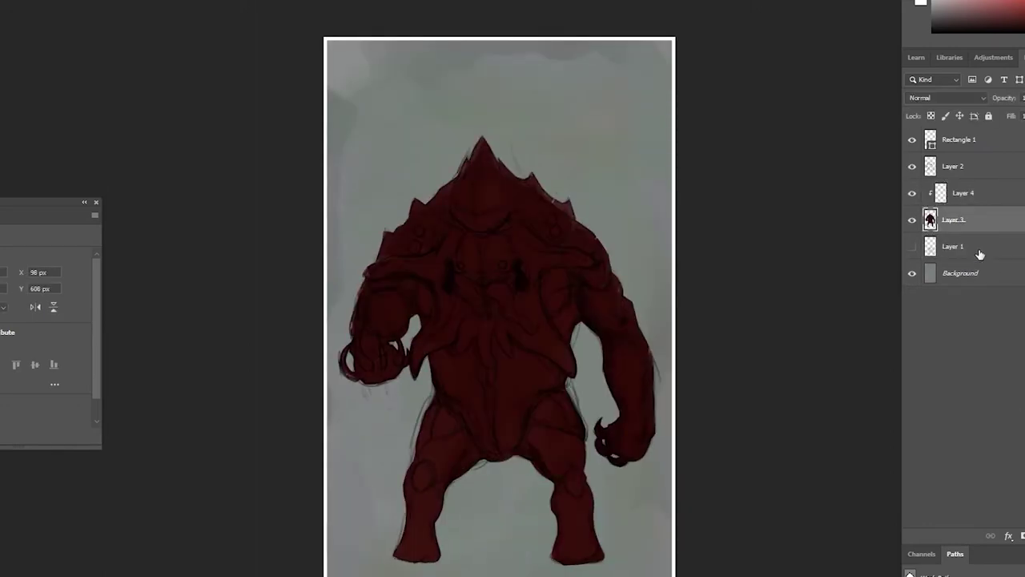
scroll(496, 277, "up", 2)
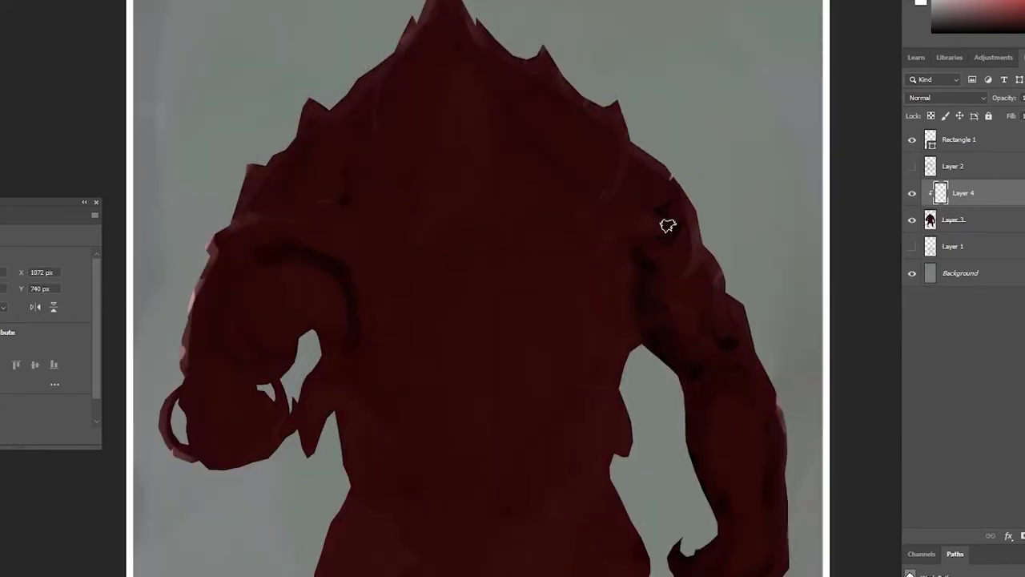
scroll(513, 435, "down", 3)
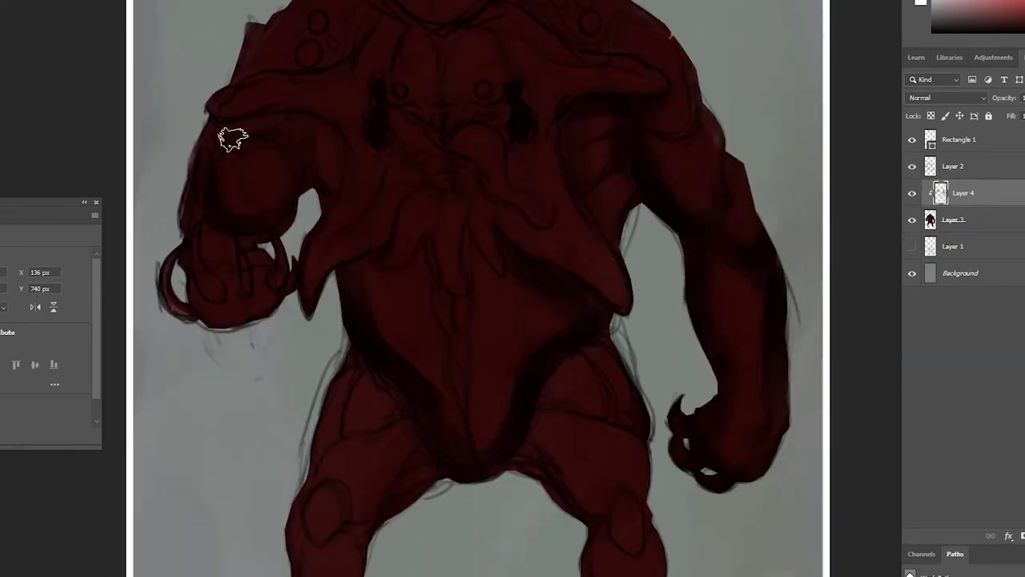
Shade the lower left hand and paint soft highlights on the chest and belly.
left_click_drag(193, 298, 268, 319)
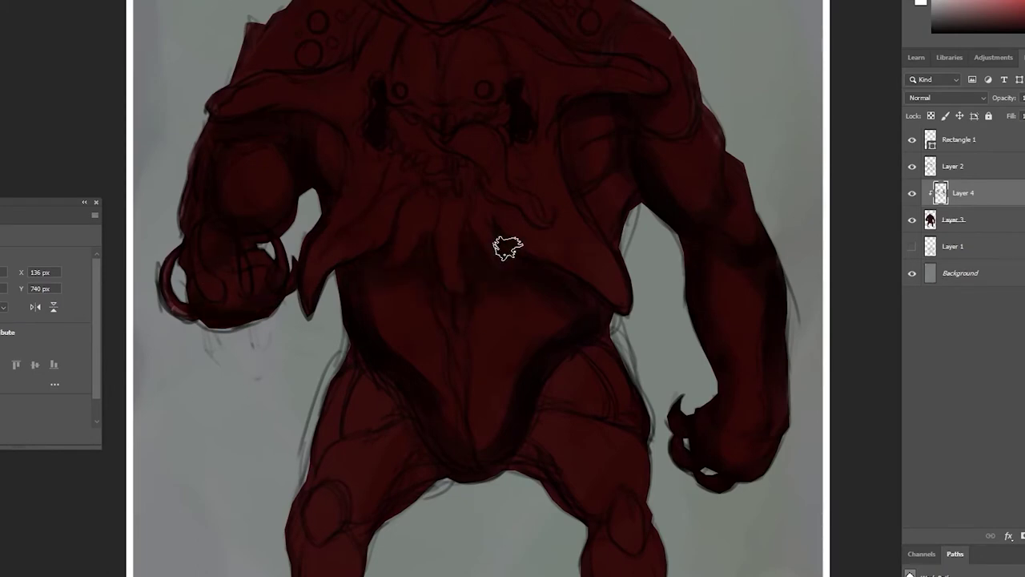
scroll(508, 247, "up", 3)
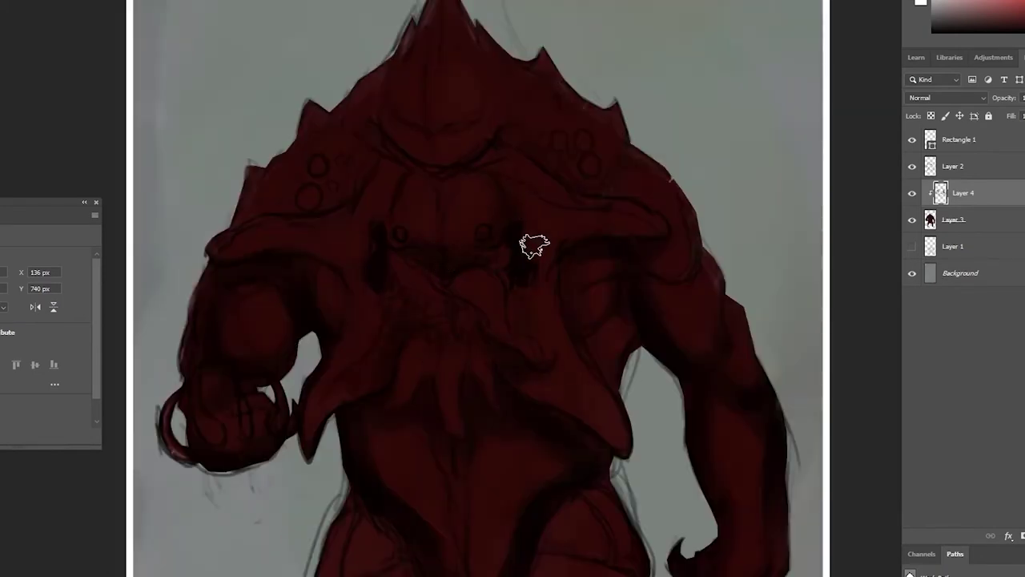
key("ctrl+minus")
scroll(481, 433, "down", 3)
key("ctrl+plus")
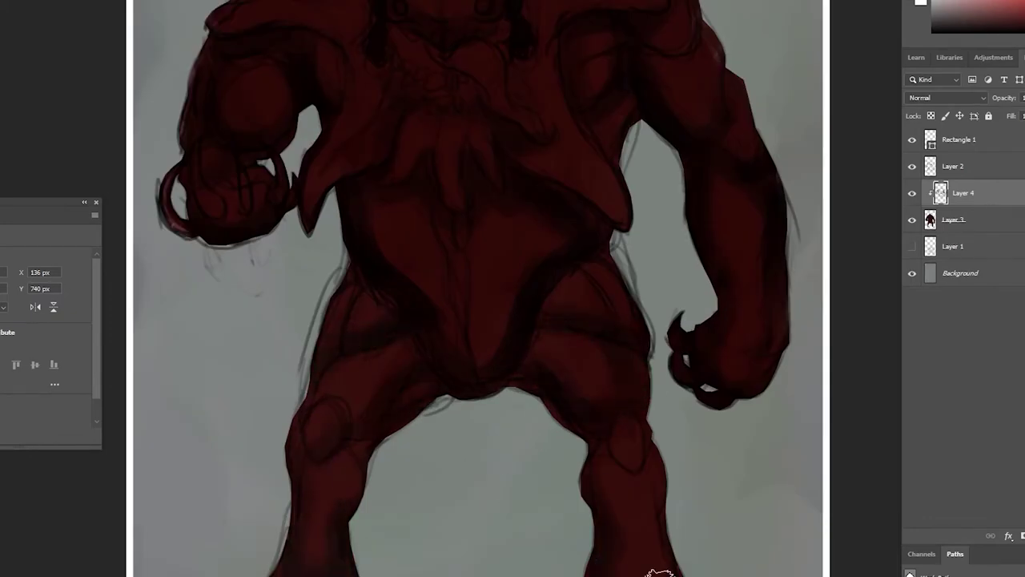
key("ctrl+minus")
key("ctrl+plus")
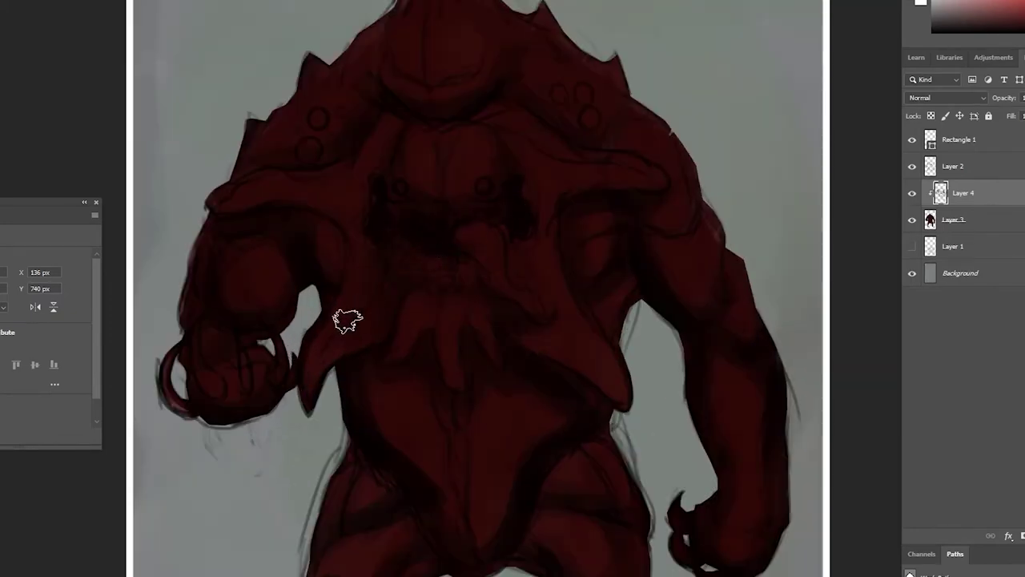
left_click_drag(446, 146, 436, 164)
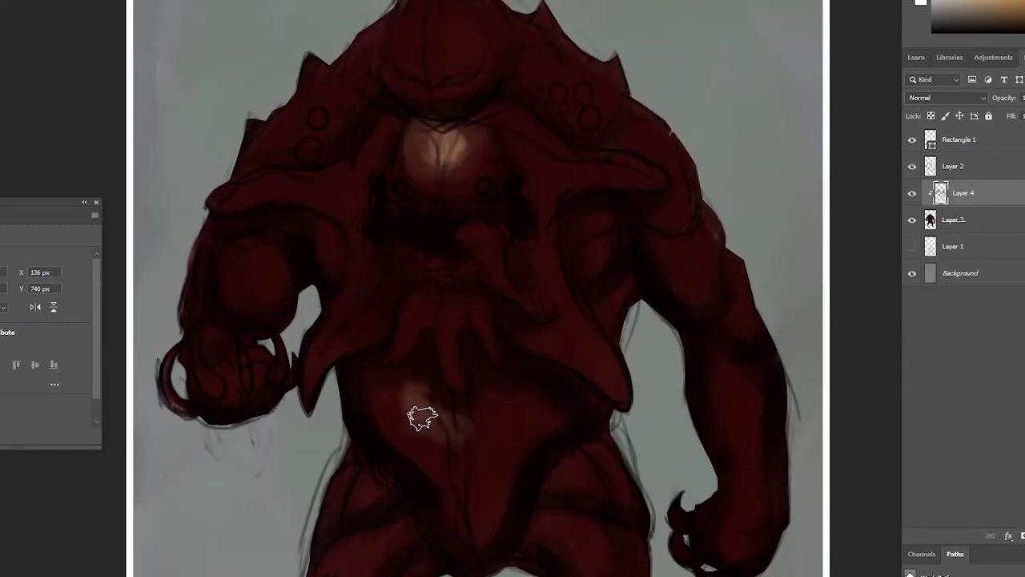
left_click_drag(422, 417, 457, 384)
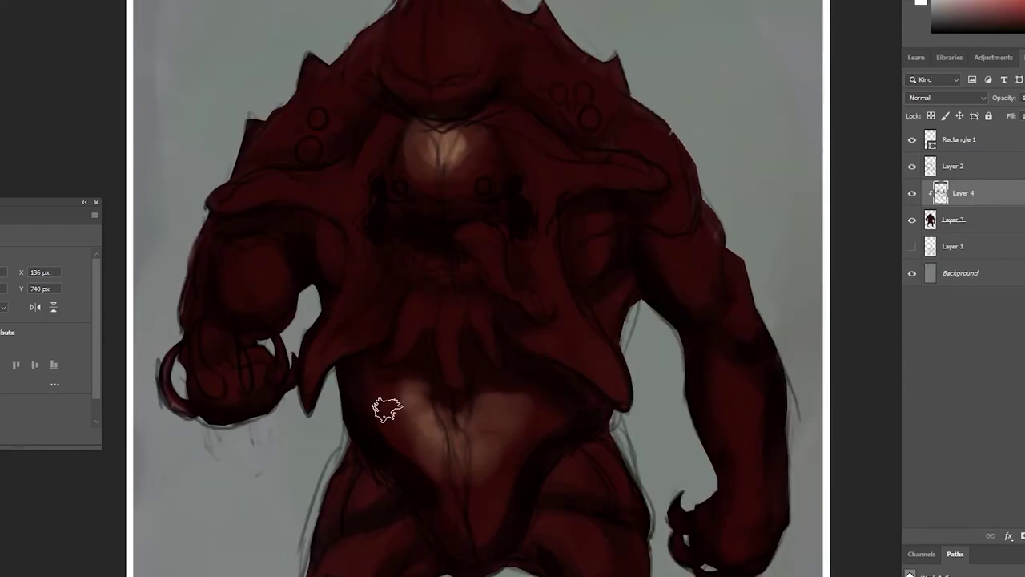
Paint golden highlights on the head spike and chest.
key("ctrl+minus")
key("ctrl+plus")
key("ctrl+plus")
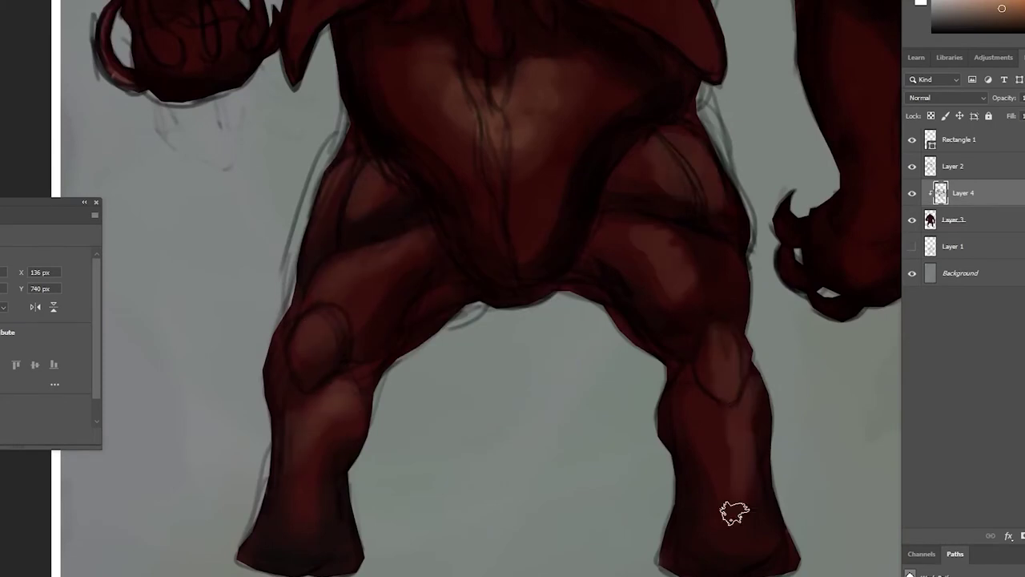
key("ctrl+minus")
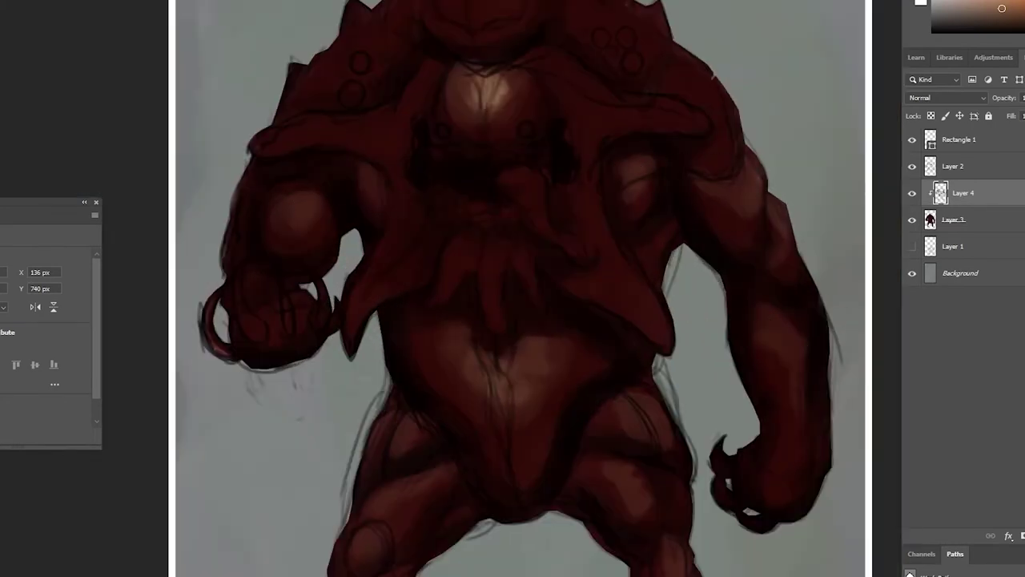
scroll(482, 97, "up", 4)
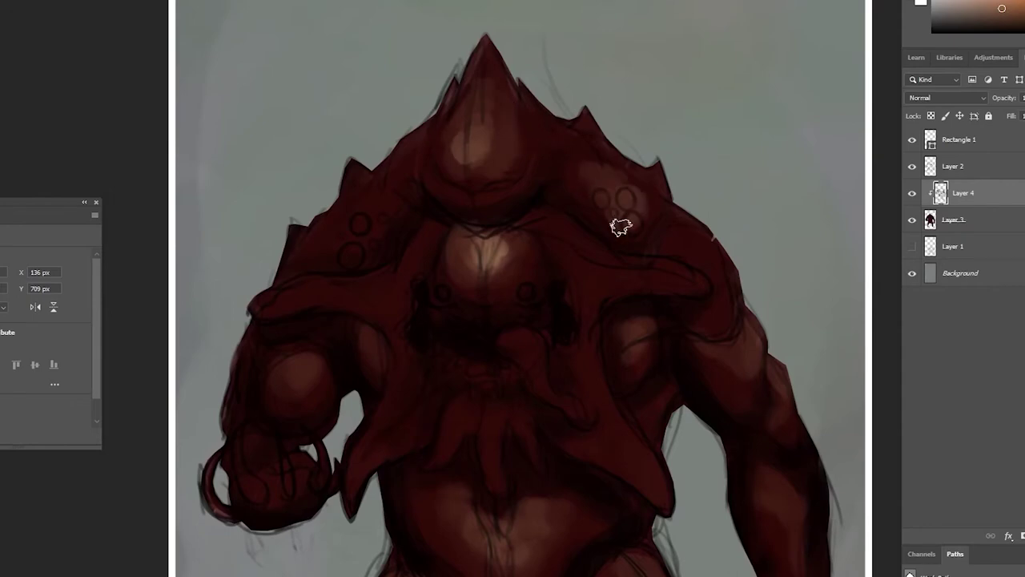
key("ctrl+minus")
key("ctrl+plus")
left_click_drag(496, 201, 498, 172)
key("ctrl+minus")
left_click_drag(485, 264, 517, 272)
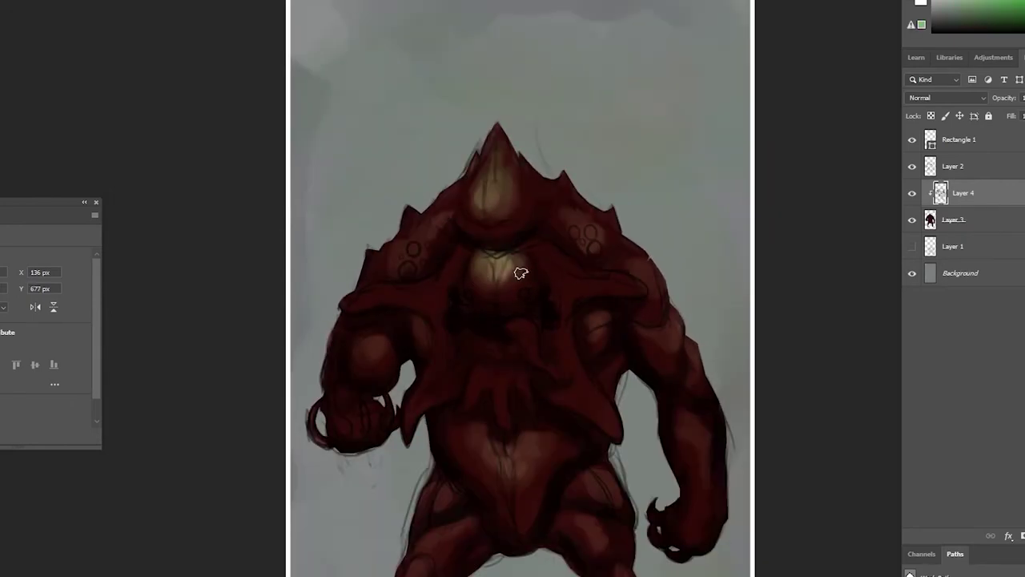
Switch brushes, darken the belt, and add golden highlights on the arms, belly and right shoulder.
right_click(521, 275)
mouse_move(461, 293)
left_mouse_down()
mouse_move(508, 316)
mouse_move(496, 312)
left_mouse_up()
left_click_drag(368, 360, 378, 369)
left_click_drag(423, 320, 429, 344)
left_click_drag(480, 456, 528, 457)
left_click_drag(593, 317, 601, 328)
left_click_drag(648, 297, 655, 300)
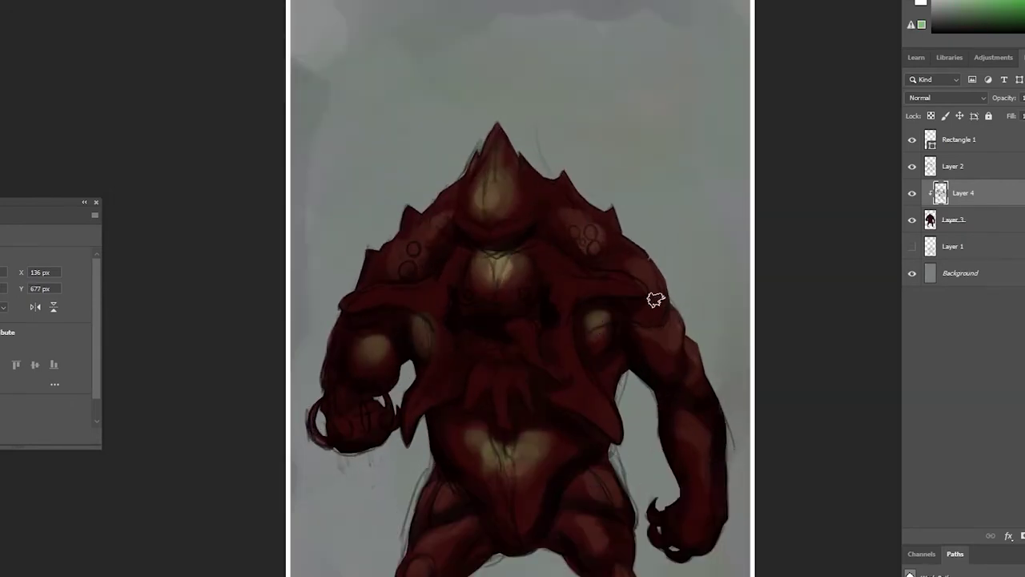
scroll(412, 248, "down", 3)
left_click_drag(592, 353, 630, 418)
Zoom out and back in to review the highlighted figure.
key("ctrl+minus")
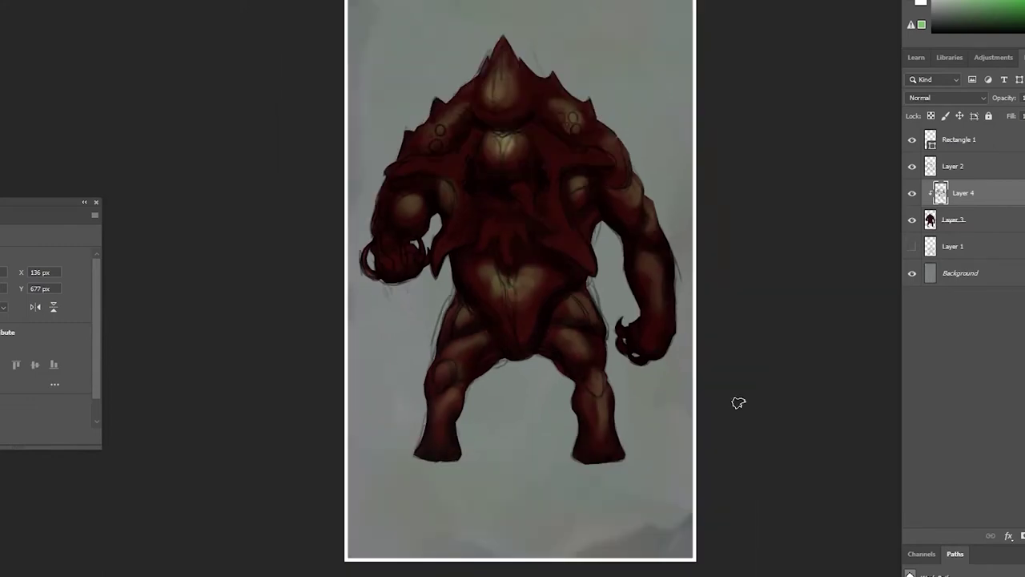
key("ctrl+plus")
key("ctrl+plus")
scroll(521, 288, "up", 3)
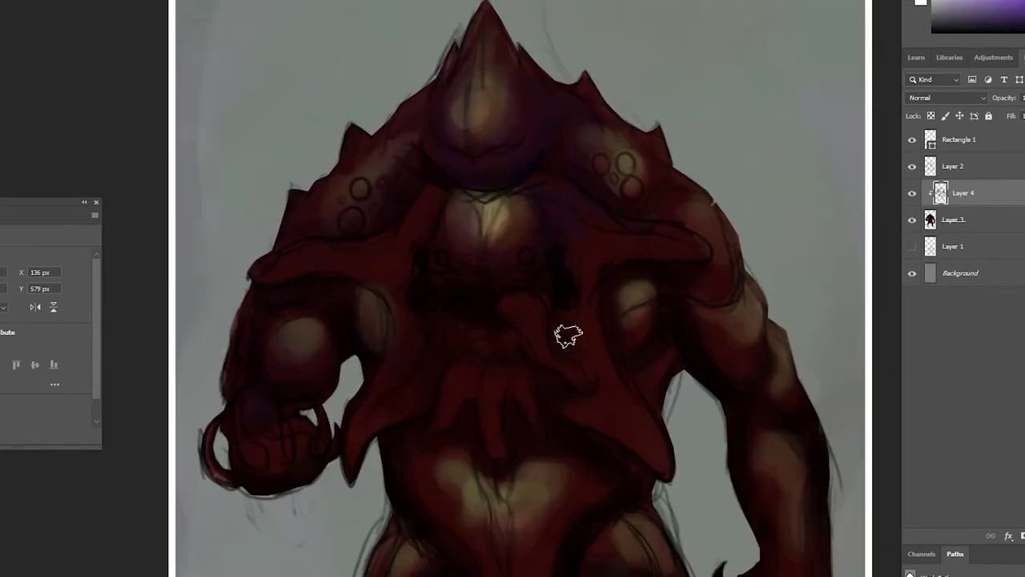
scroll(496, 320, "down", 2)
key("ctrl+minus")
key("ctrl+minus")
key("ctrl+plus")
key("ctrl+plus")
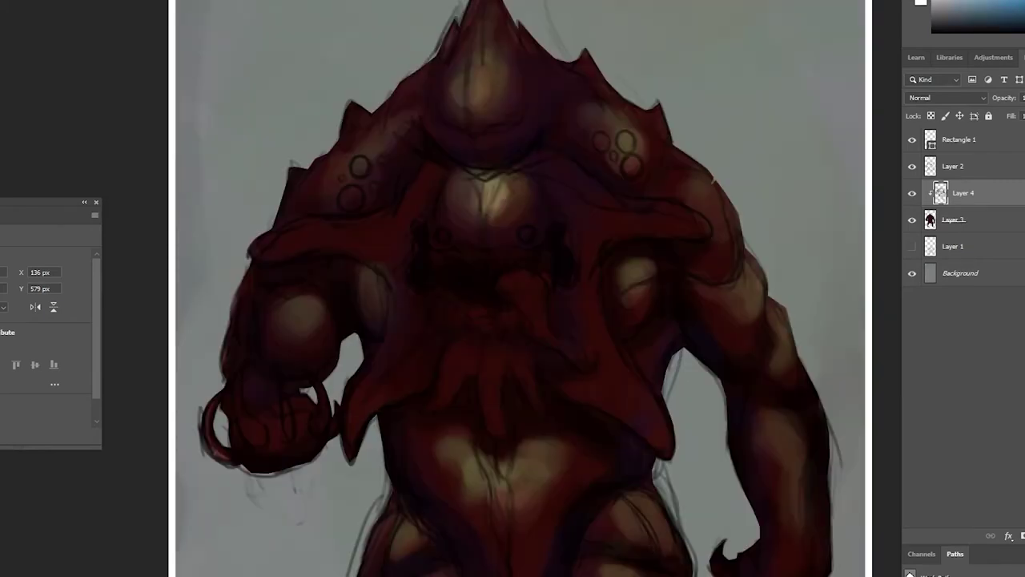
right_click(404, 88)
Paint a pale rim stroke along the left head spike and dab a glowing green left eye.
left_click_drag(378, 142, 394, 90)
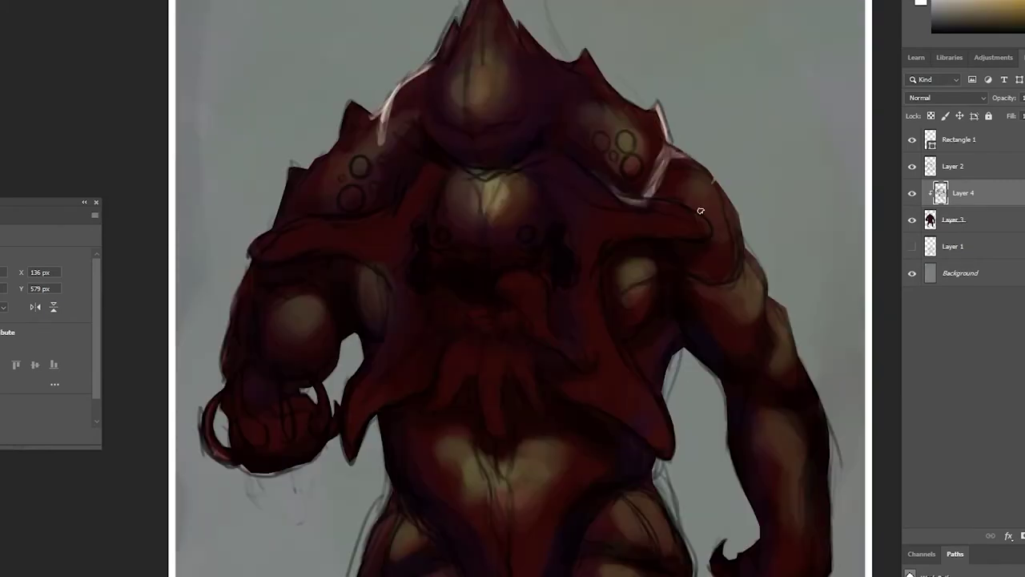
scroll(680, 392, "up", 1)
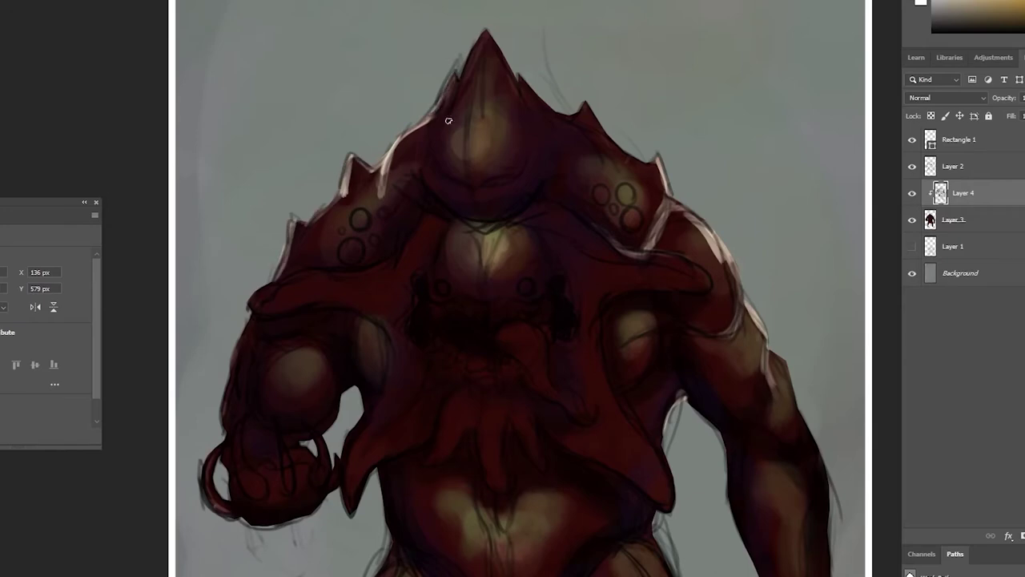
scroll(796, 233, "down", 3)
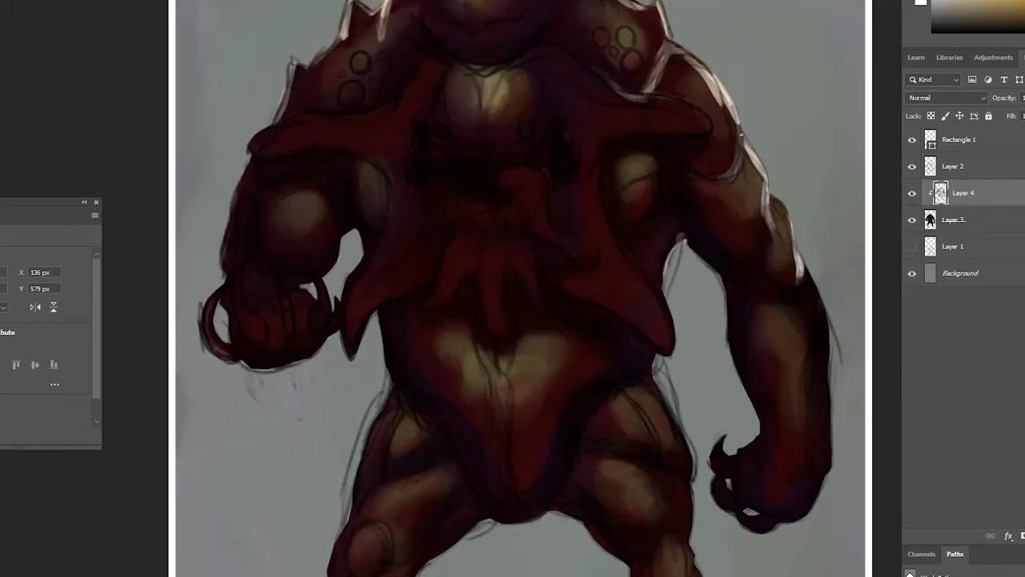
scroll(769, 183, "up", 3)
key("ctrl+minus")
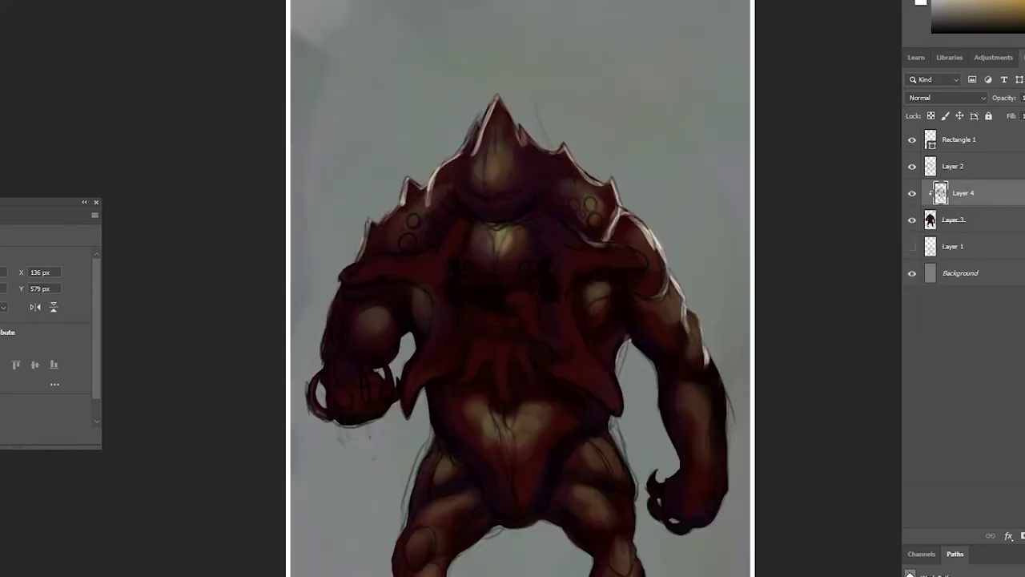
scroll(633, 380, "down", 2)
key("ctrl+plus")
key("ctrl+plus")
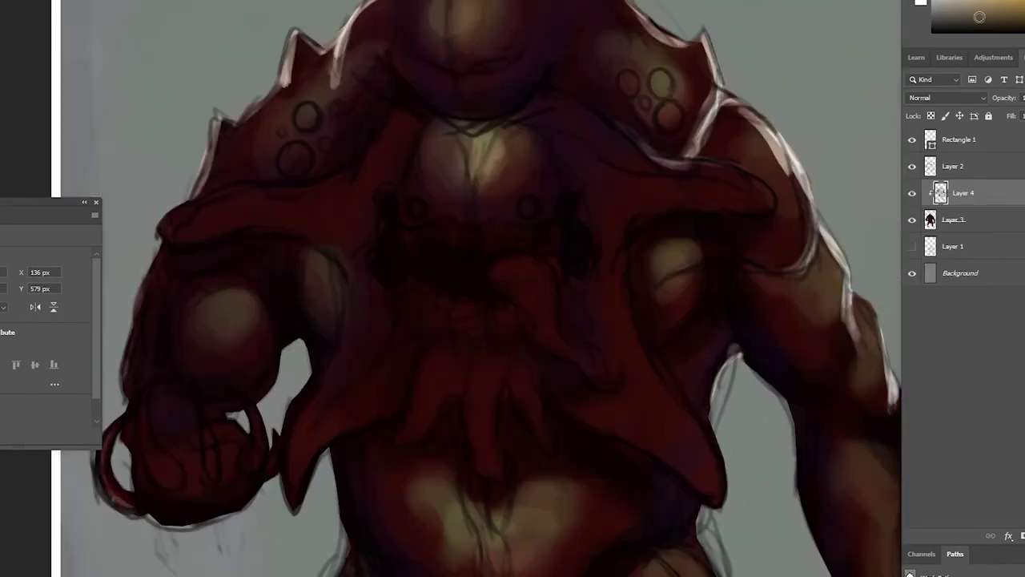
left_click(418, 209)
key("ctrl+plus")
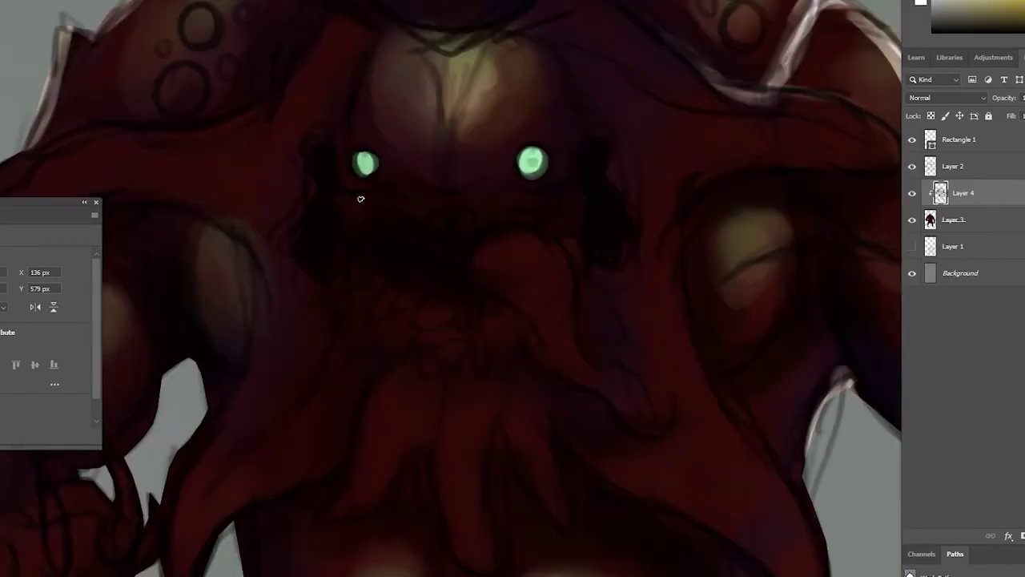
left_click_drag(477, 219, 493, 224)
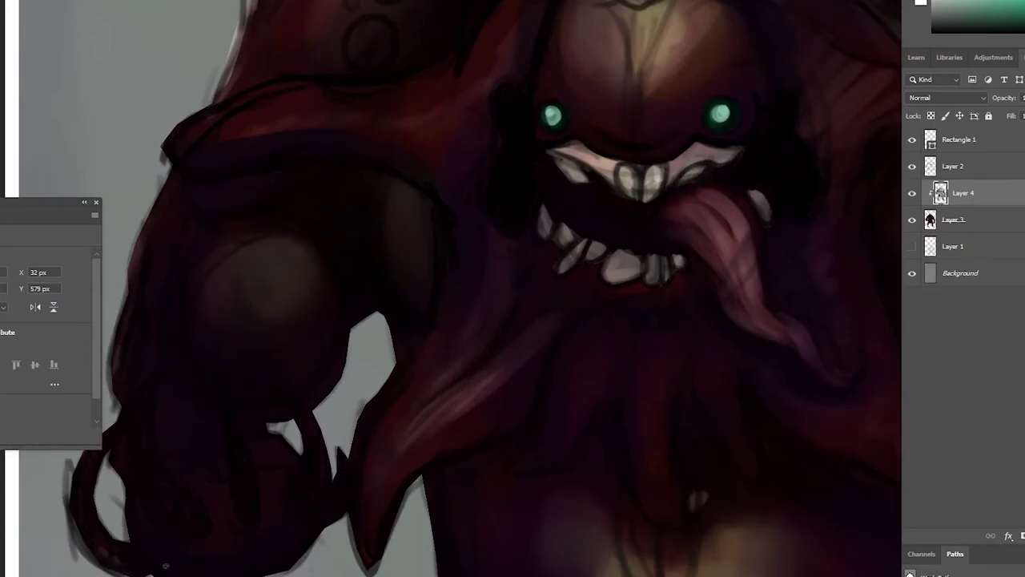
left_click_drag(672, 326, 411, 334)
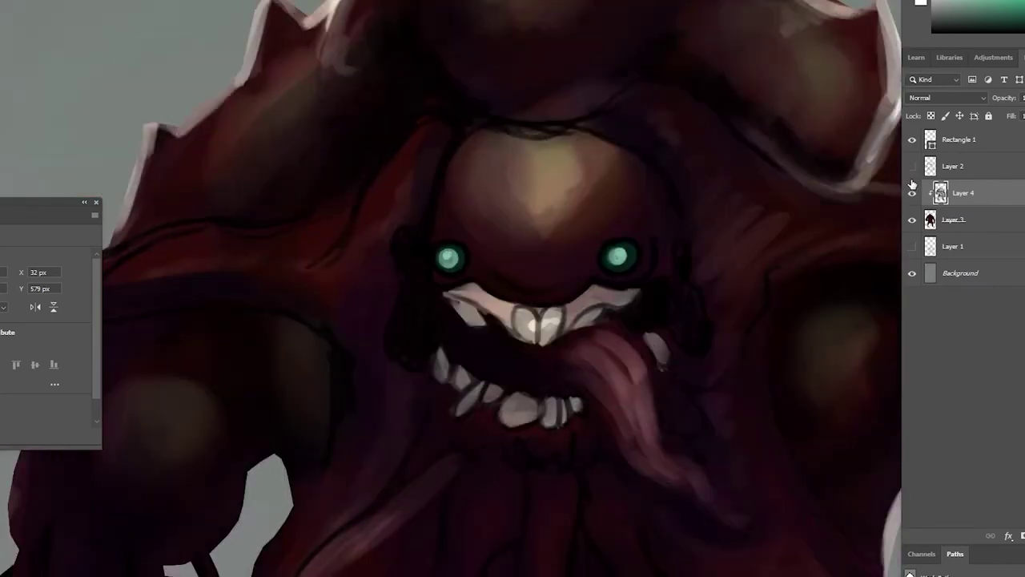
key("ctrl+minus")
key("ctrl+plus")
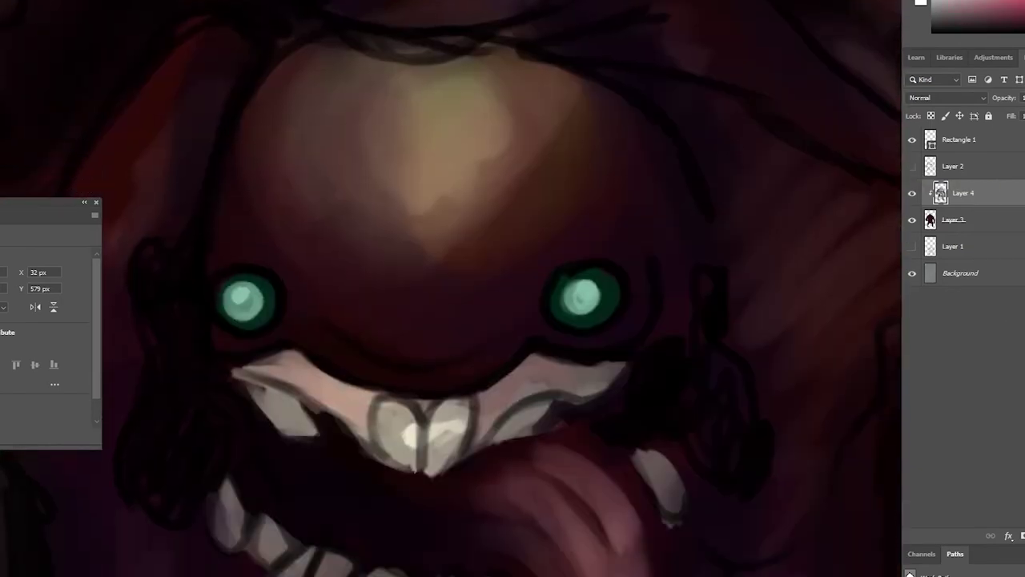
Paint light yellow-tan highlights and darker shading across the top of the head.
right_click(404, 369)
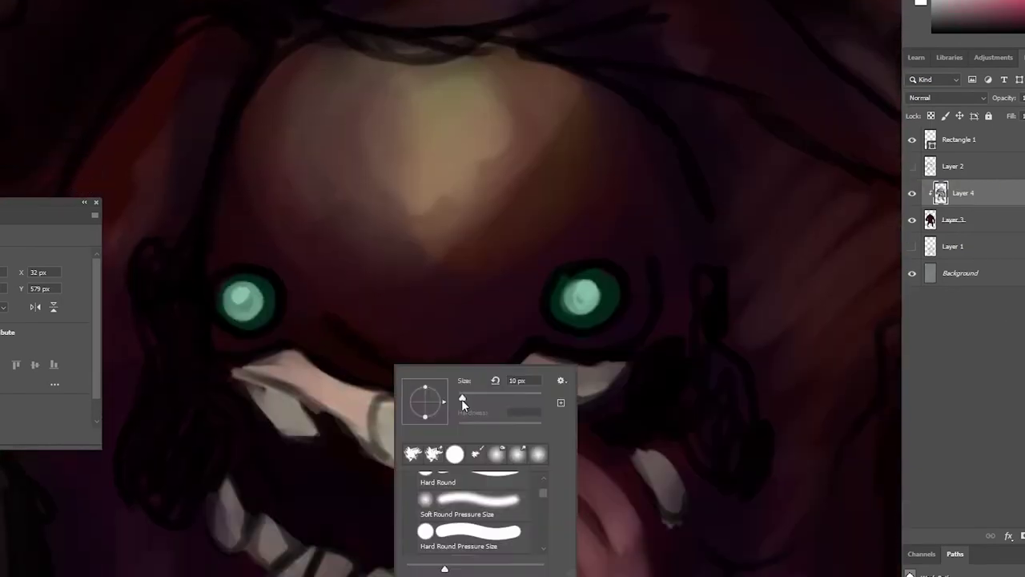
right_click(501, 323)
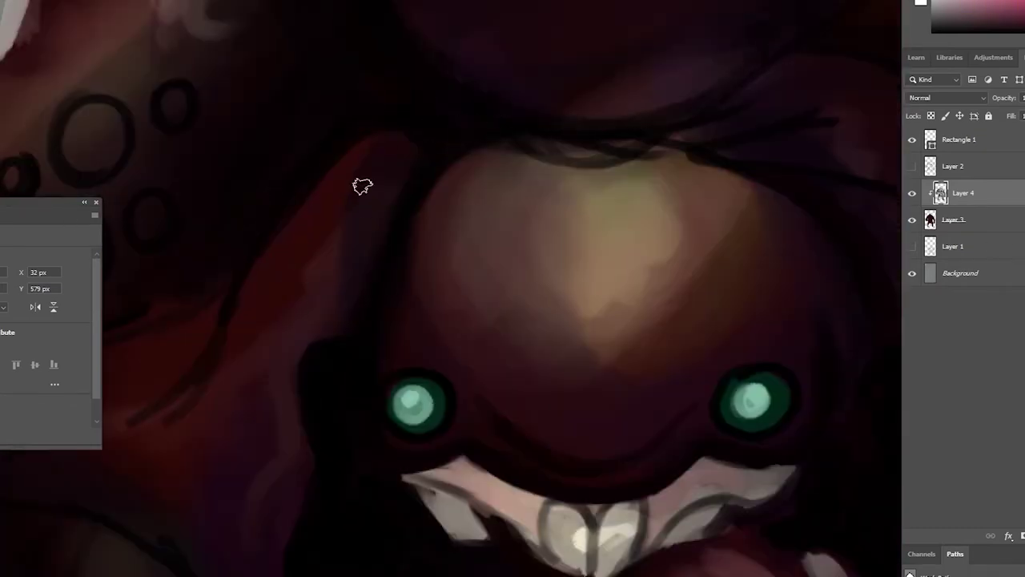
mouse_move(625, 160)
left_mouse_down()
mouse_move(636, 201)
mouse_move(565, 201)
mouse_move(527, 164)
left_mouse_up()
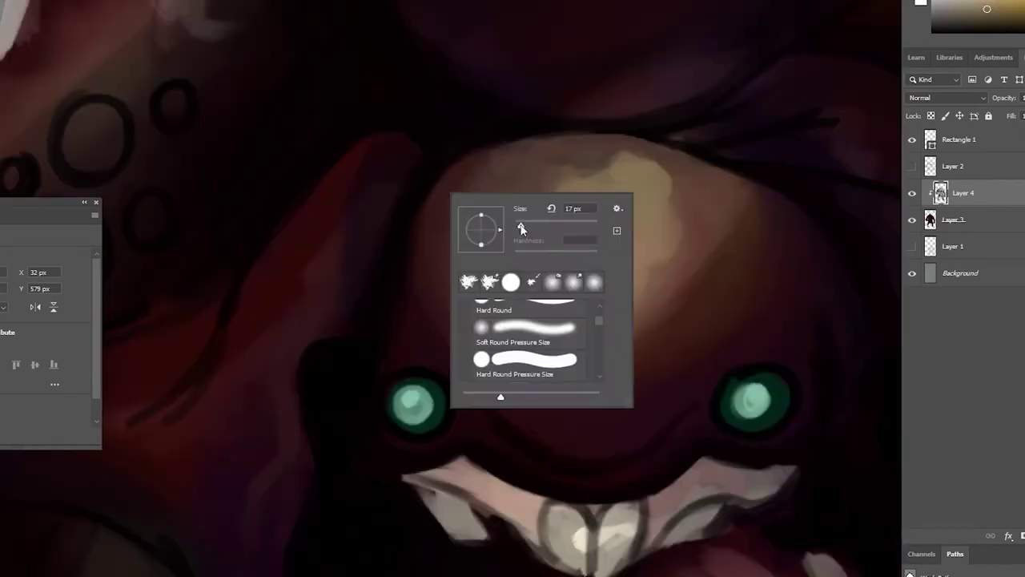
left_click_drag(405, 226, 568, 132)
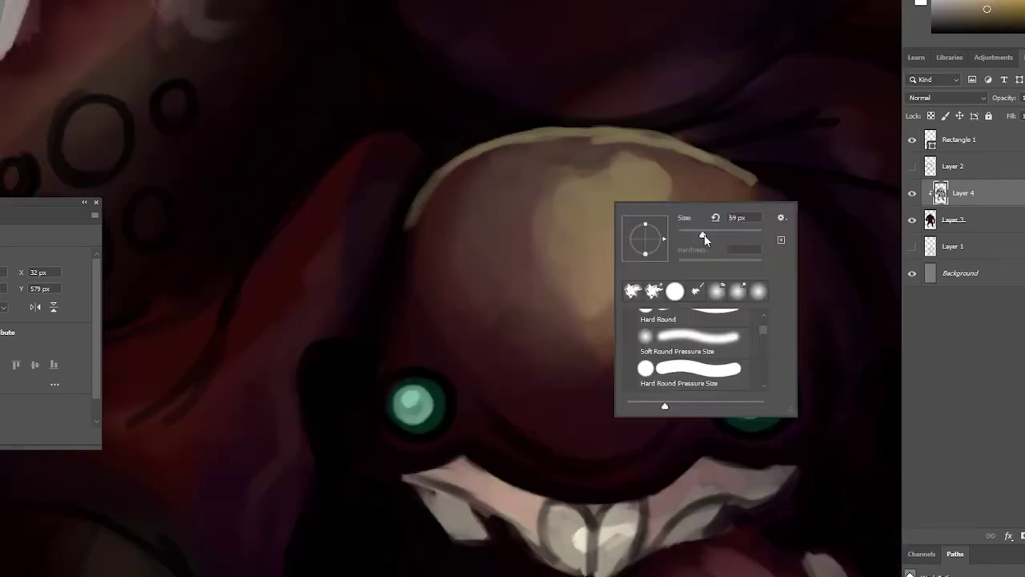
left_click_drag(504, 167, 725, 180)
left_click_drag(432, 133, 664, 251)
right_click(441, 236)
key("Escape")
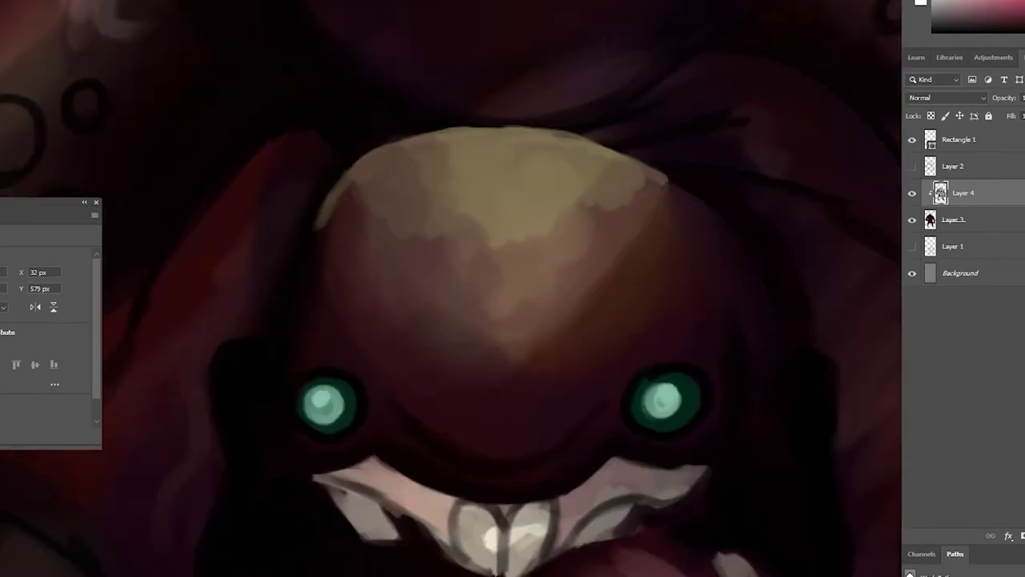
mouse_move(336, 217)
left_mouse_down()
mouse_move(384, 137)
mouse_move(657, 173)
left_mouse_up()
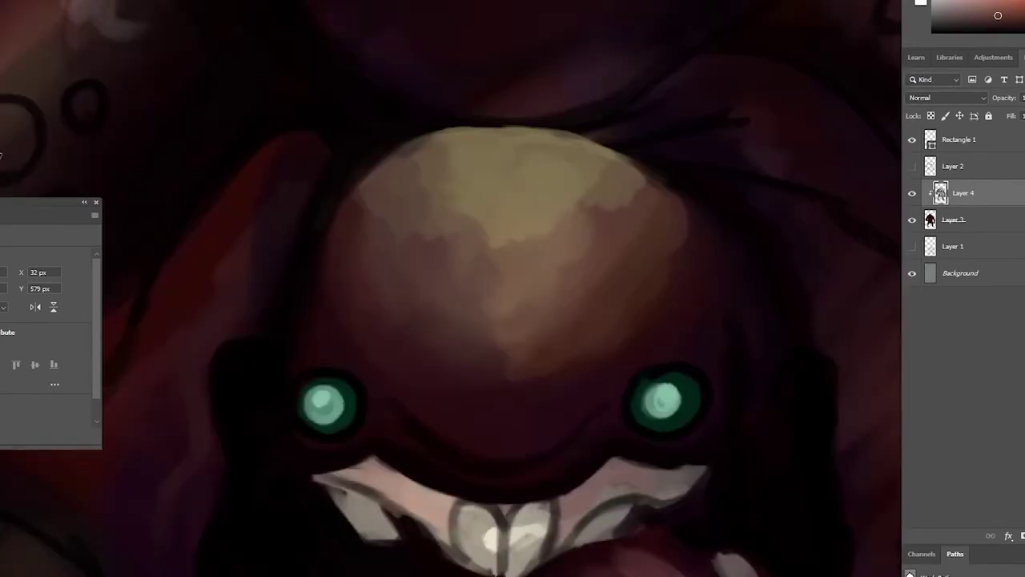
Darken around the left eye, rim its socket, and brighten the area between the eyes.
right_click(378, 402)
left_click_drag(368, 369, 312, 382)
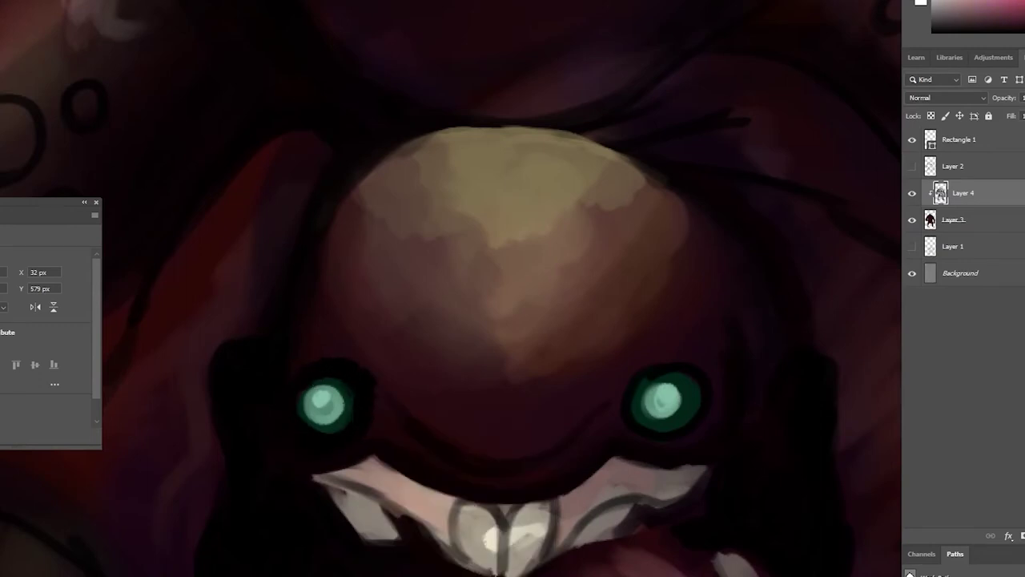
left_click_drag(302, 434, 313, 440)
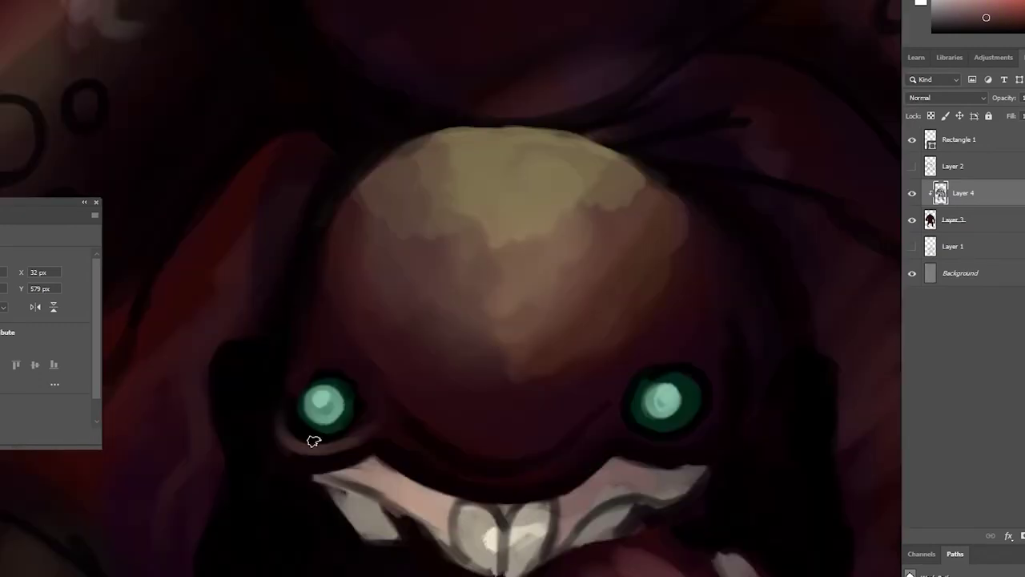
left_click_drag(411, 417, 561, 449)
mouse_move(498, 324)
left_mouse_down()
mouse_move(526, 355)
mouse_move(454, 423)
mouse_move(613, 313)
mouse_move(570, 303)
left_mouse_up()
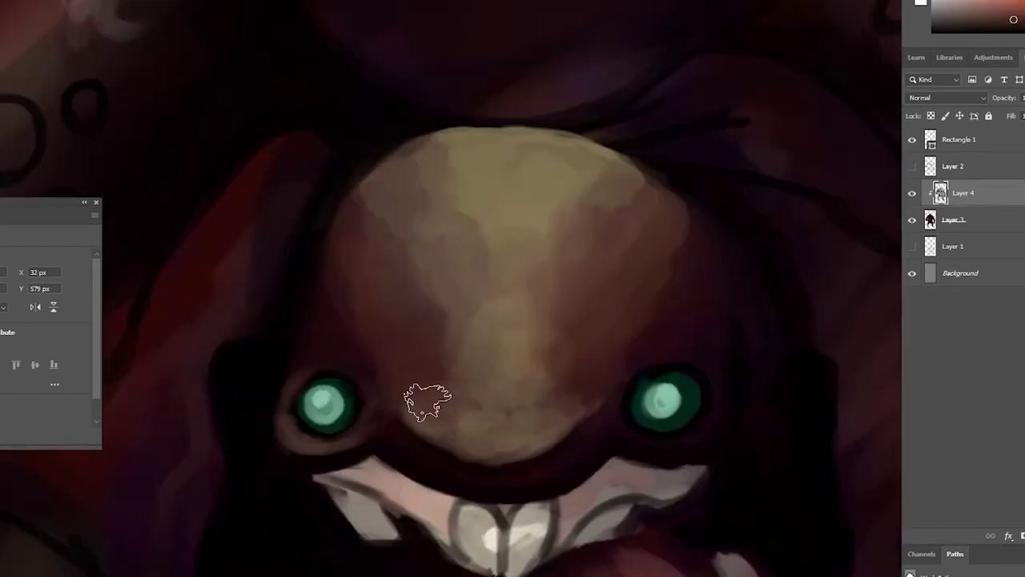
left_click_drag(424, 400, 544, 449)
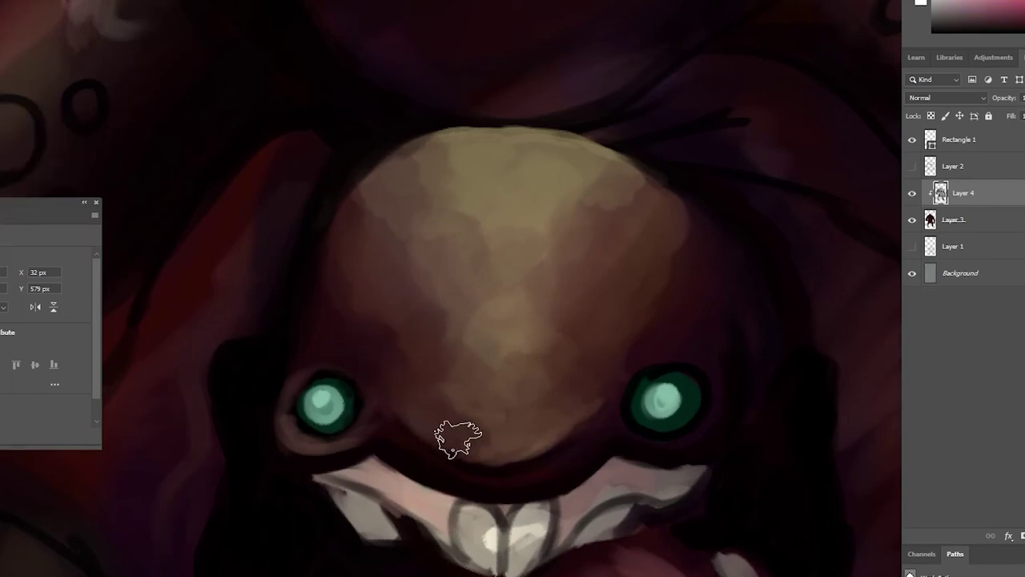
key("ctrl+0")
scroll(514, 376, "up", 3)
Paint a lighter reddish ring around the right eye, then resize the brush for the head.
key("ctrl+0")
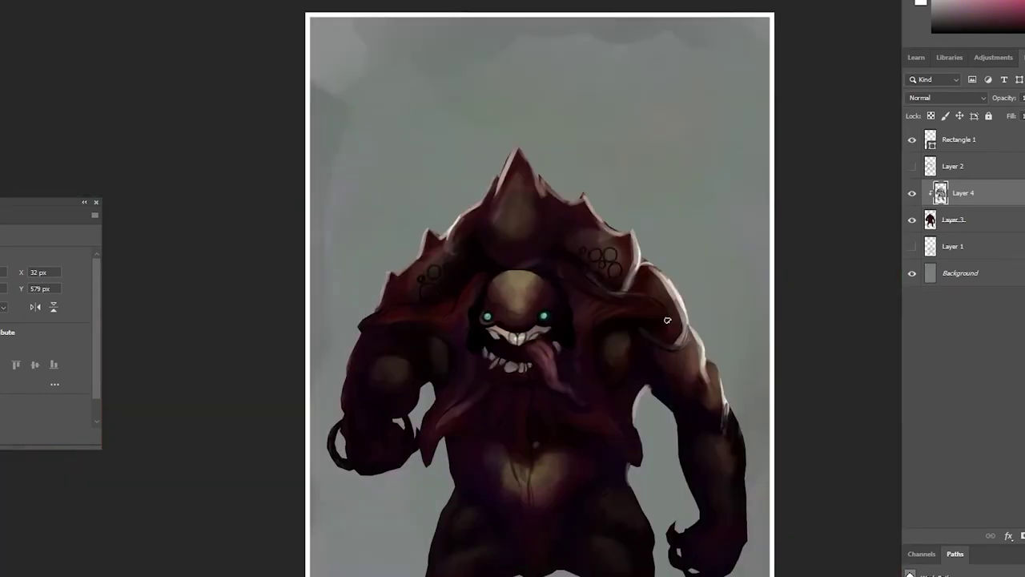
scroll(560, 352, "up", 3)
scroll(526, 411, "up", 2)
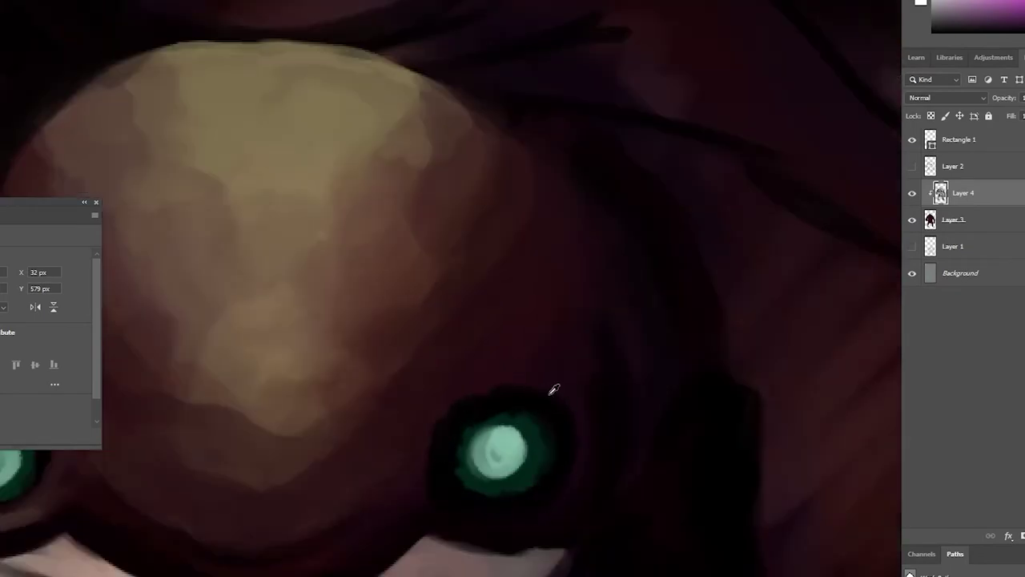
mouse_move(435, 431)
left_mouse_down()
mouse_move(469, 377)
mouse_move(439, 499)
mouse_move(465, 520)
left_mouse_up()
right_click(481, 398)
key("Escape")
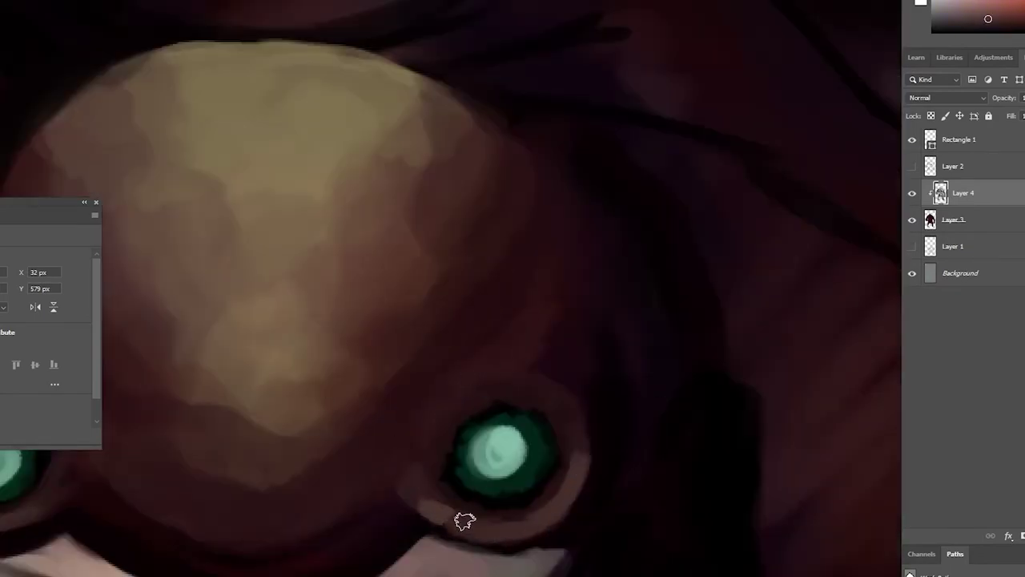
key("ctrl+minus")
key("ctrl+0")
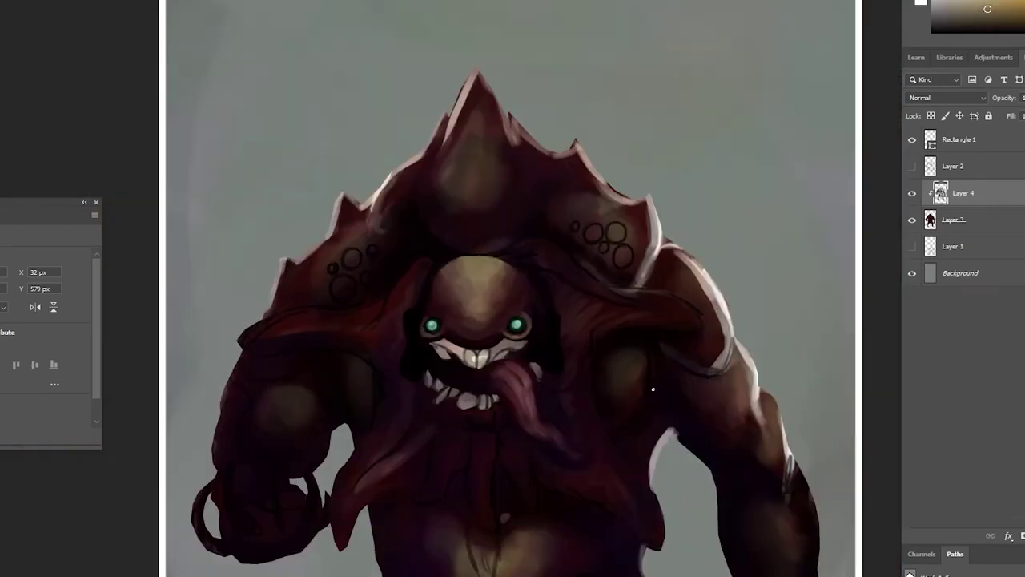
key("ctrl+plus")
key("ctrl+plus")
key("ctrl+minus")
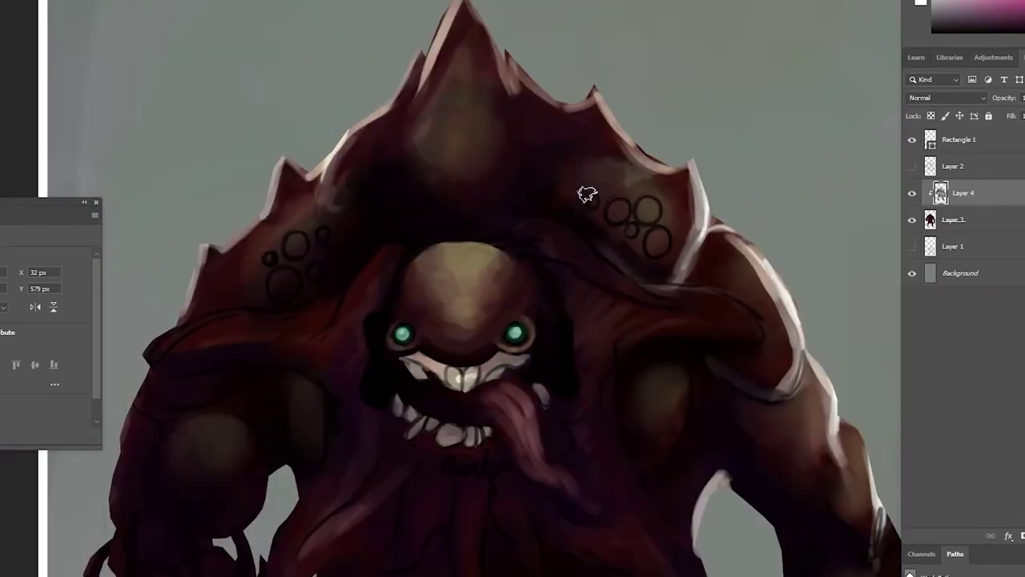
right_click(468, 332)
key("Escape")
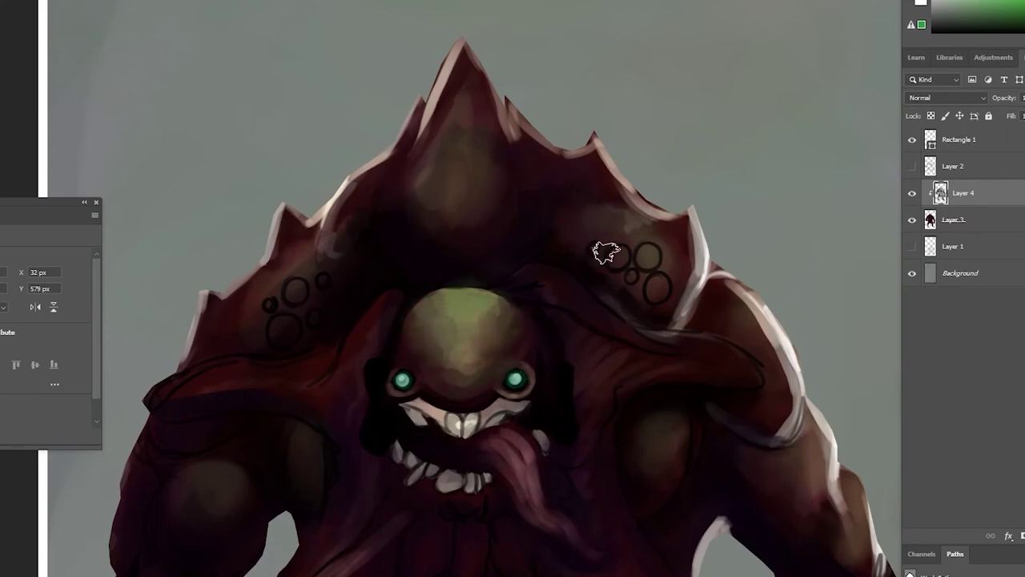
key("ctrl+minus")
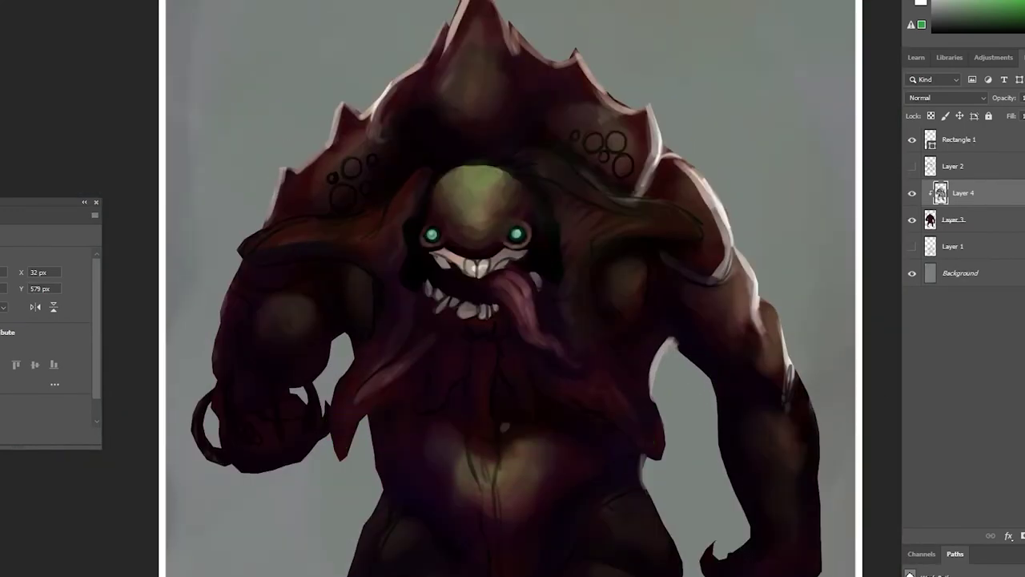
Brush a soft green glow on the crest and darken the spike edges.
right_click(583, 264)
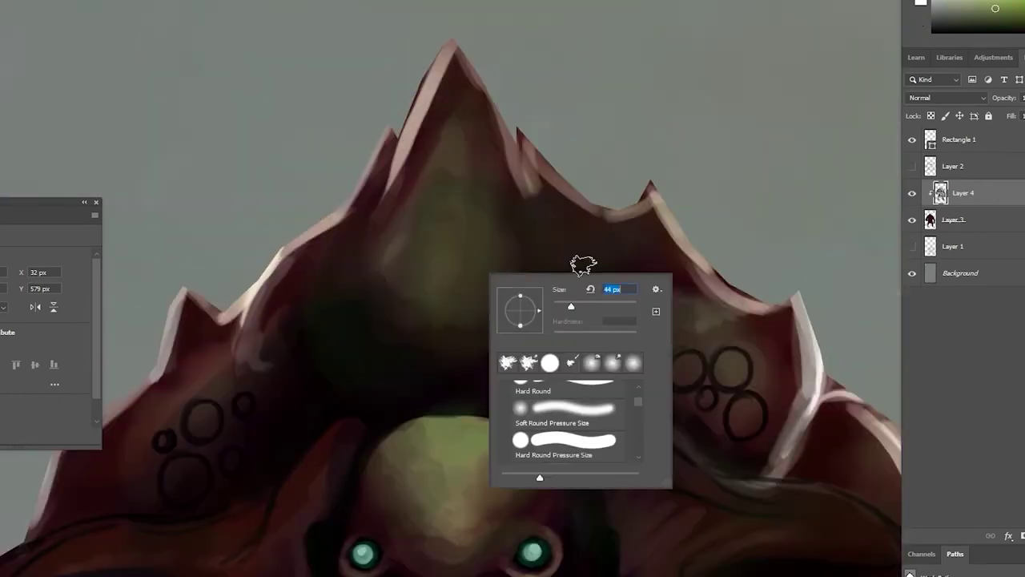
left_click_drag(449, 208, 421, 217)
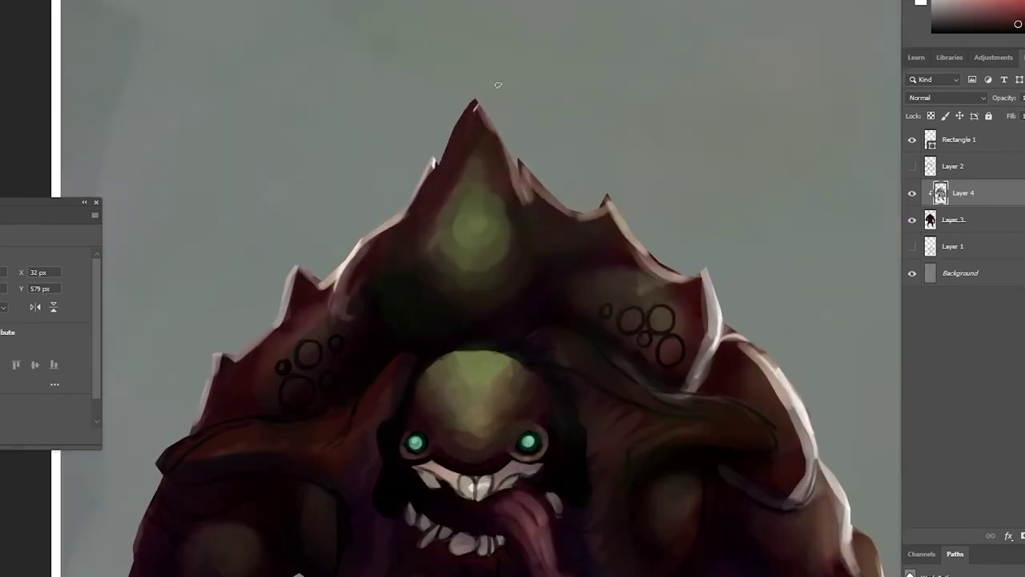
left_click_drag(446, 159, 468, 120)
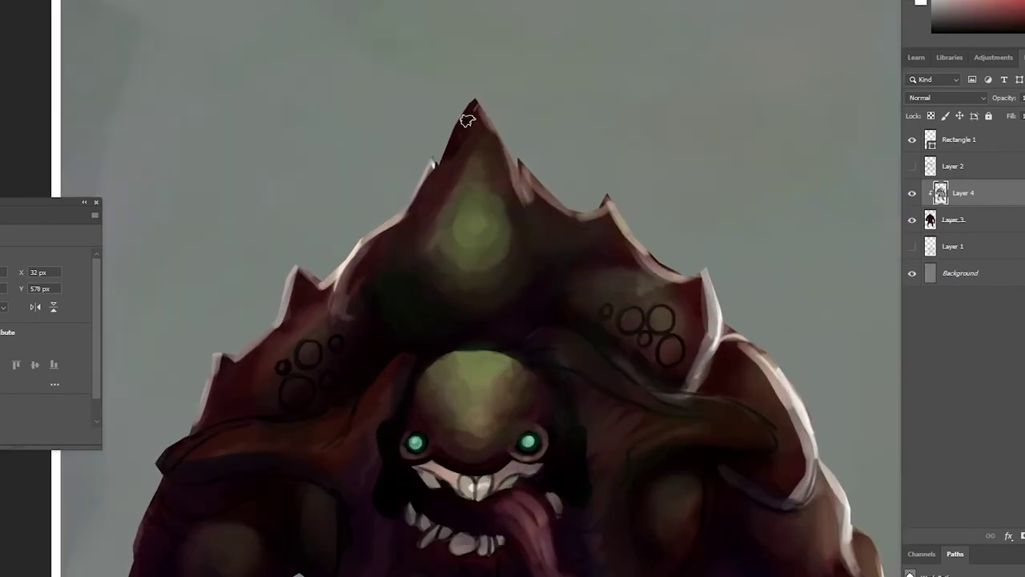
right_click(477, 130)
key("Escape")
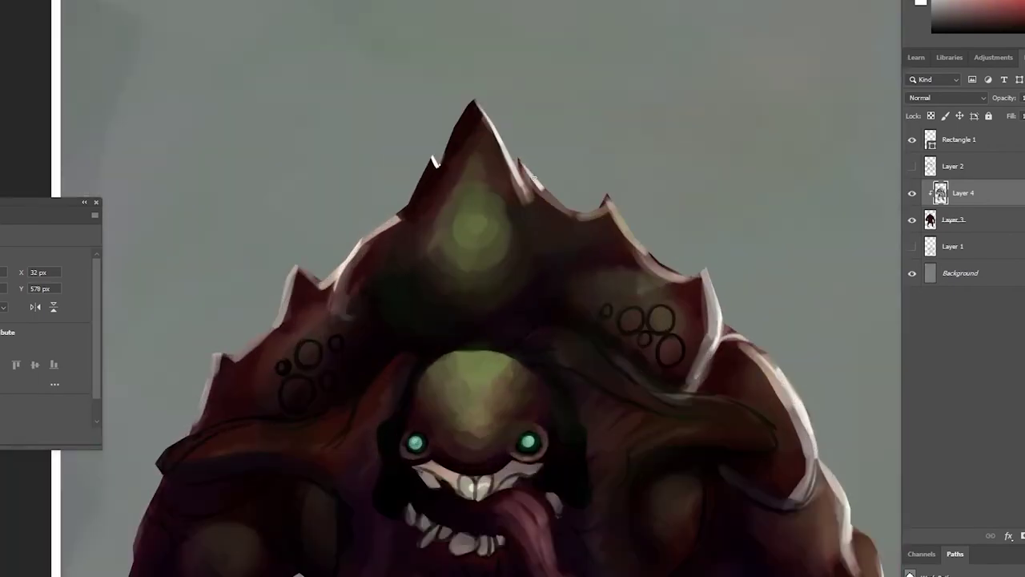
right_click(638, 245)
left_click_drag(607, 199, 665, 273)
left_click_drag(605, 220, 653, 257)
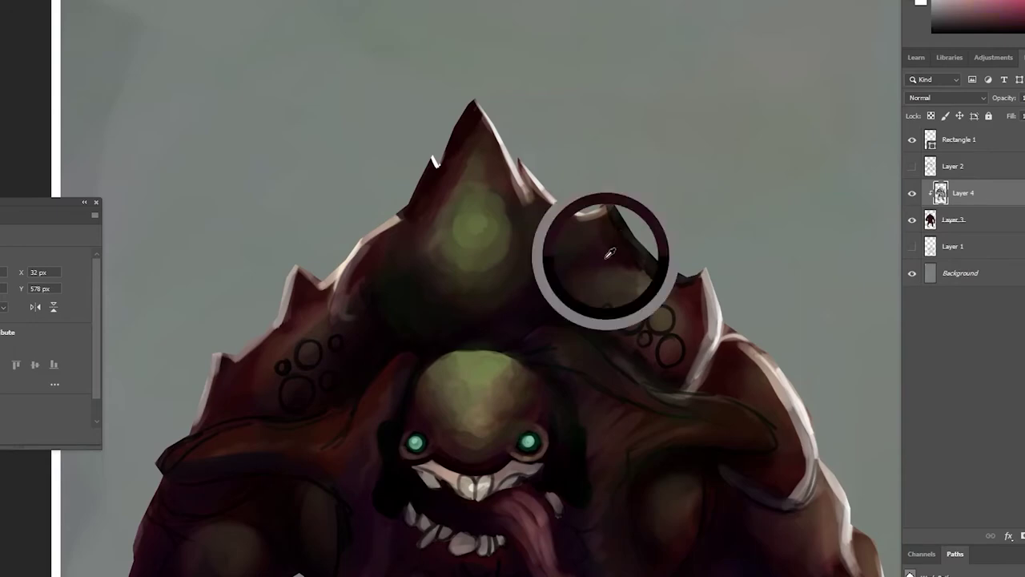
left_click_drag(607, 196, 652, 276)
Sample a painted colour and lay light strokes on the right shoulder and green light along the head ridge.
left_click(513, 254, "alt")
left_click_drag(544, 272, 636, 270)
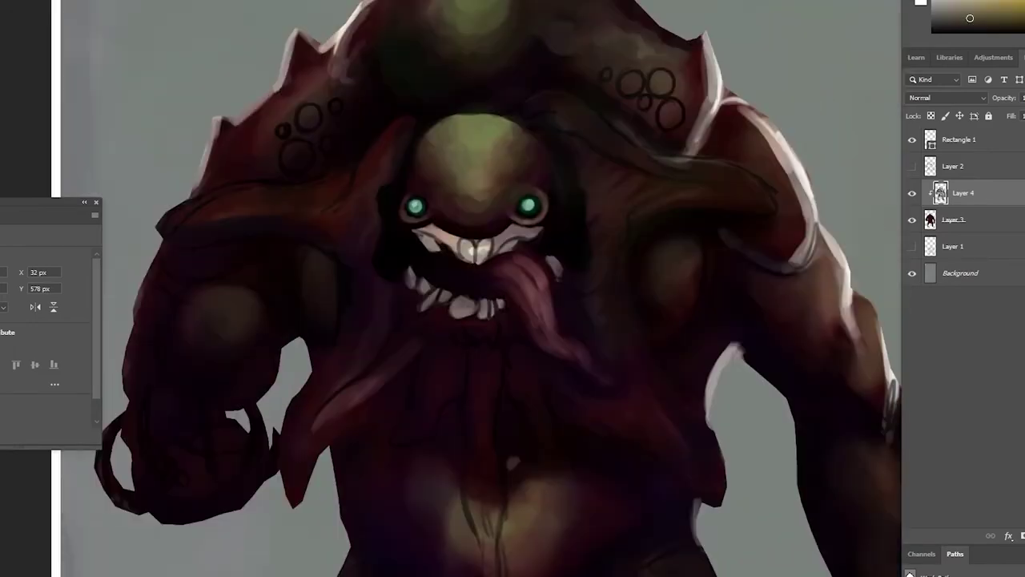
mouse_move(504, 160)
left_mouse_down()
mouse_move(586, 181)
mouse_move(566, 187)
left_mouse_up()
left_click_drag(477, 59, 598, 189)
left_click_drag(522, 187, 584, 180)
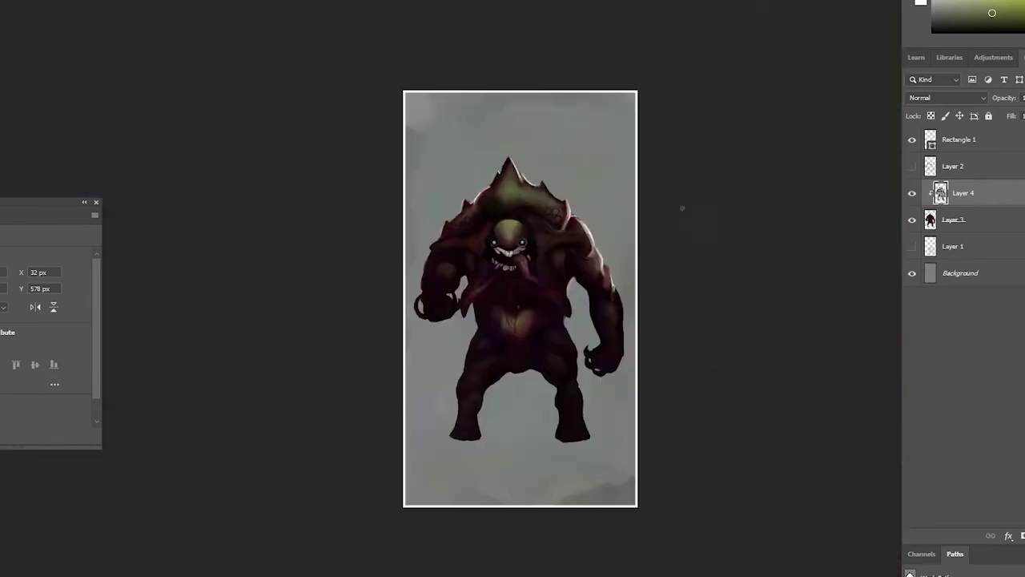
Sample pink and brown, then paint a dark grey dividing line down the front tooth.
key("ctrl+plus")
left_click(337, 449, "alt")
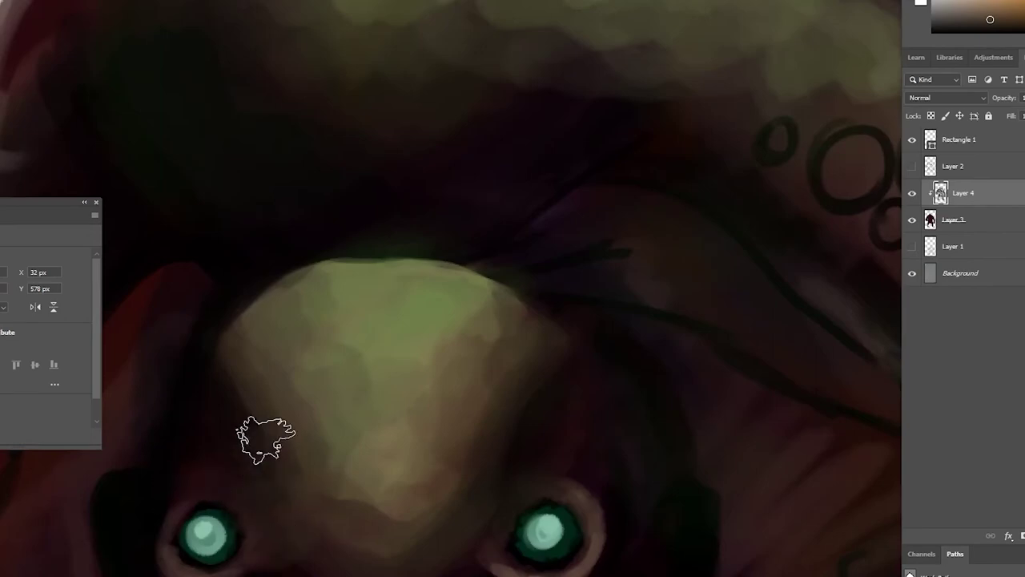
left_click(474, 453, "alt")
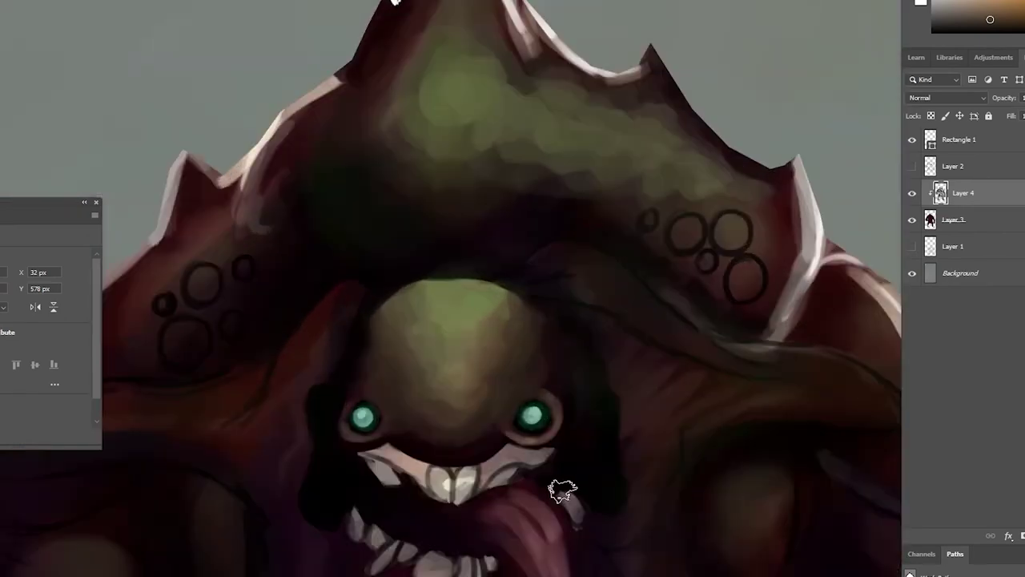
key("ctrl+plus")
key("ctrl+plus")
left_click(135, 302, "alt")
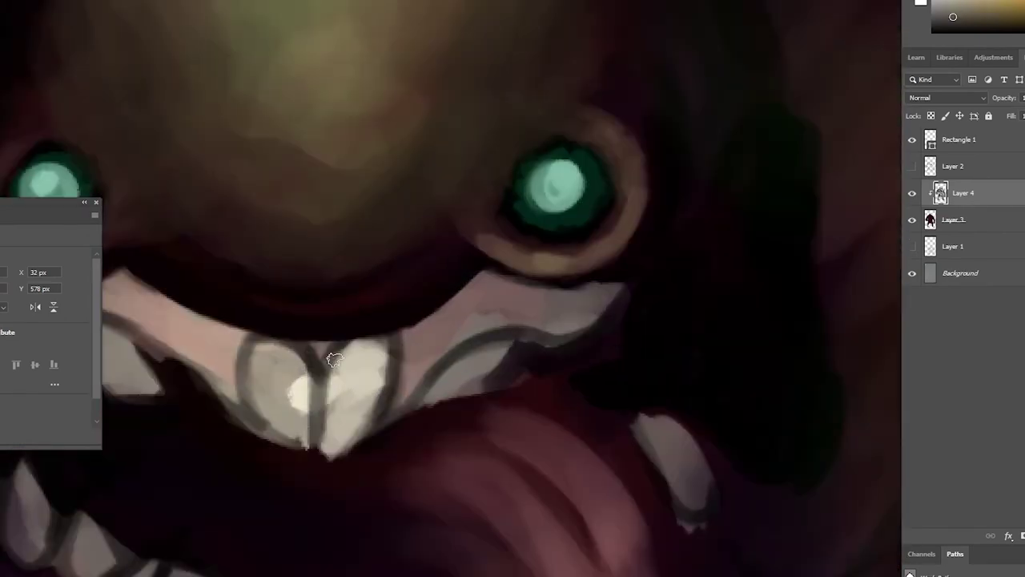
mouse_move(334, 360)
left_mouse_down()
mouse_move(329, 461)
mouse_move(350, 371)
mouse_move(328, 460)
left_mouse_up()
Darken the gap between the front teeth and add light cream strokes on them.
left_click_drag(397, 336, 369, 421)
left_click(339, 372, "alt")
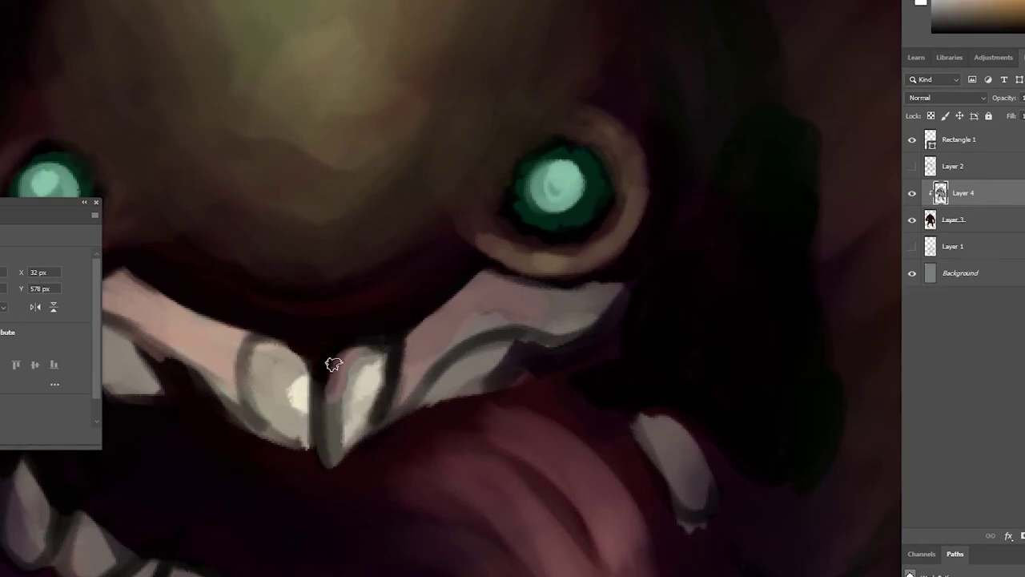
mouse_move(384, 347)
left_mouse_down()
mouse_move(334, 361)
mouse_move(340, 448)
left_mouse_up()
key("ctrl+0")
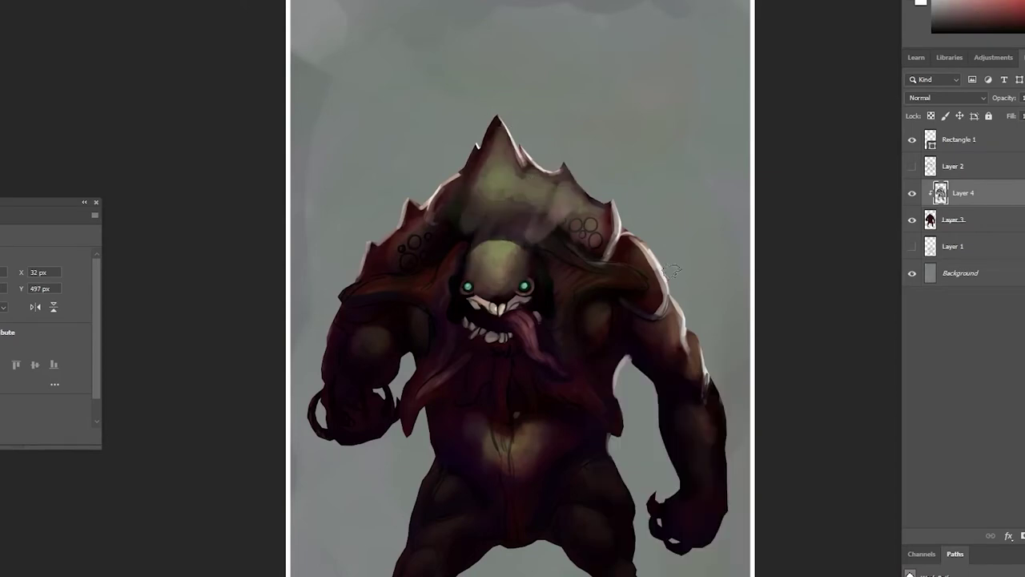
key("ctrl+plus")
Switch to a splatter brush and outline the upper right teeth in dark red.
right_click(527, 298)
double_click(543, 384)
key("ctrl+0")
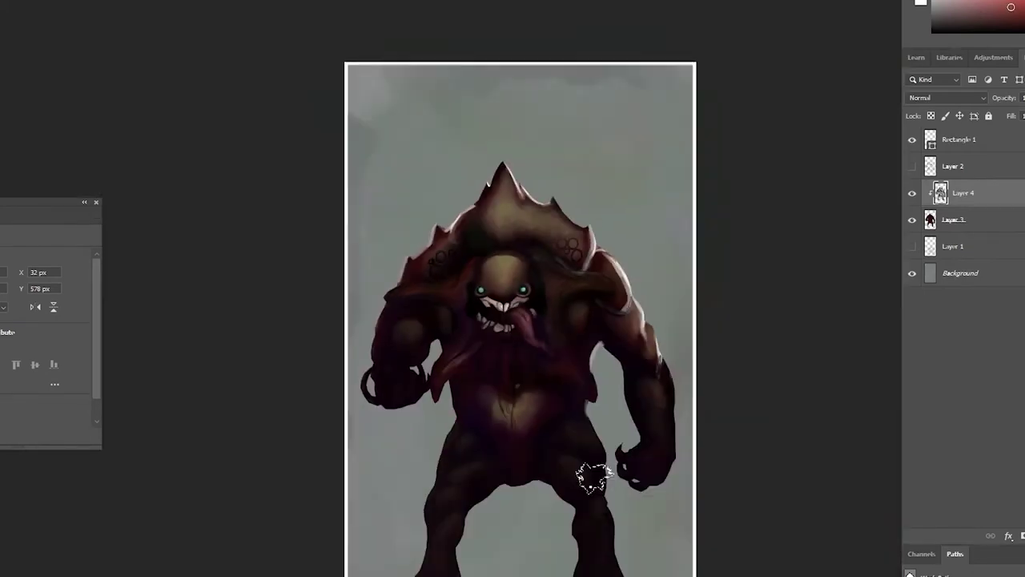
key("ctrl+plus")
key("ctrl+minus")
scroll(547, 264, "up", 4)
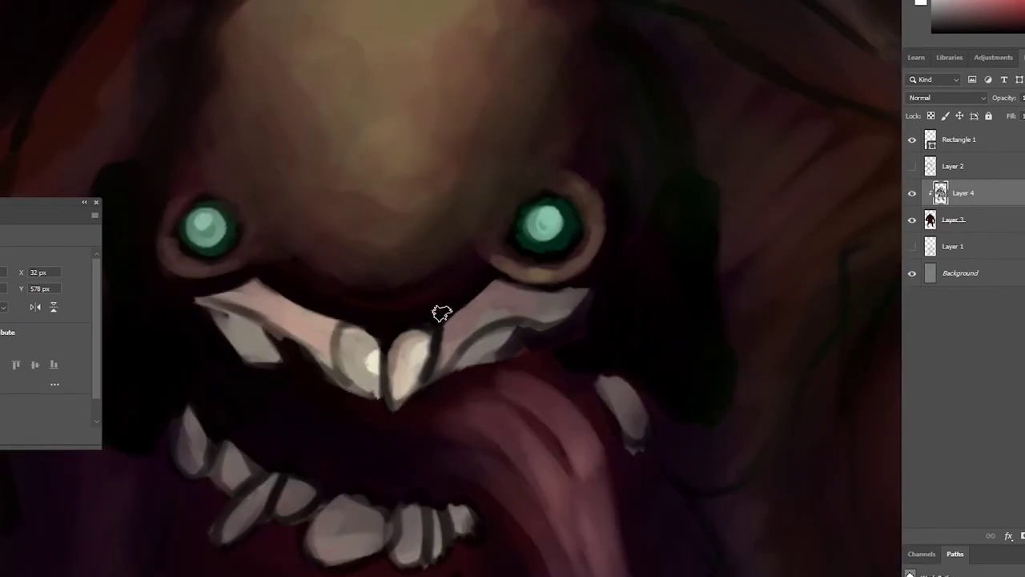
mouse_move(589, 287)
left_mouse_down()
mouse_move(480, 312)
mouse_move(451, 352)
mouse_move(454, 337)
mouse_move(375, 393)
mouse_move(593, 406)
left_mouse_up()
scroll(430, 346, "up", 2)
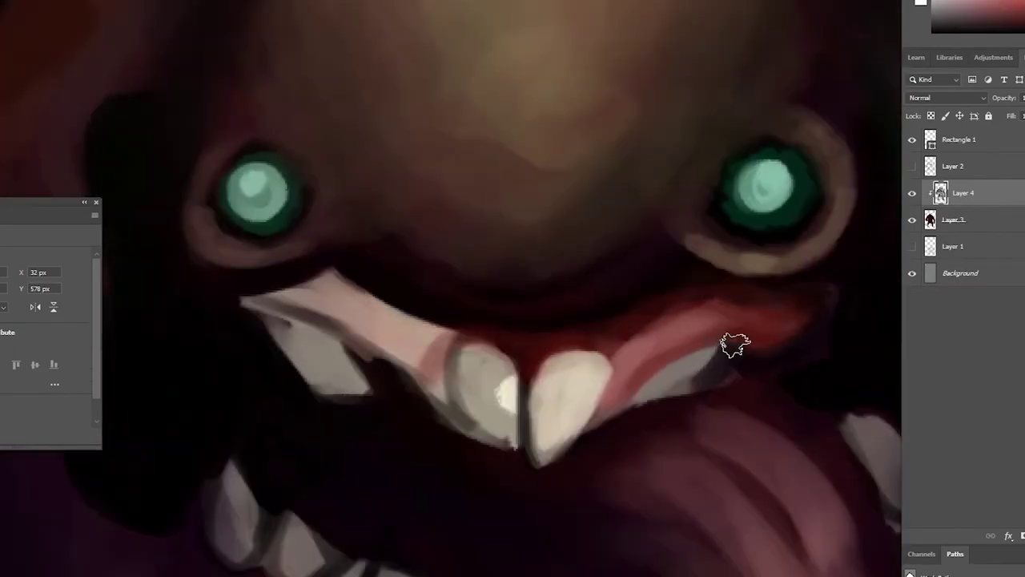
mouse_move(513, 352)
left_mouse_down()
mouse_move(533, 469)
mouse_move(609, 404)
left_mouse_up()
Lighten the right front tooth with cream, add a new tooth beside the tongue, and darken the gum.
left_click(550, 373, "alt")
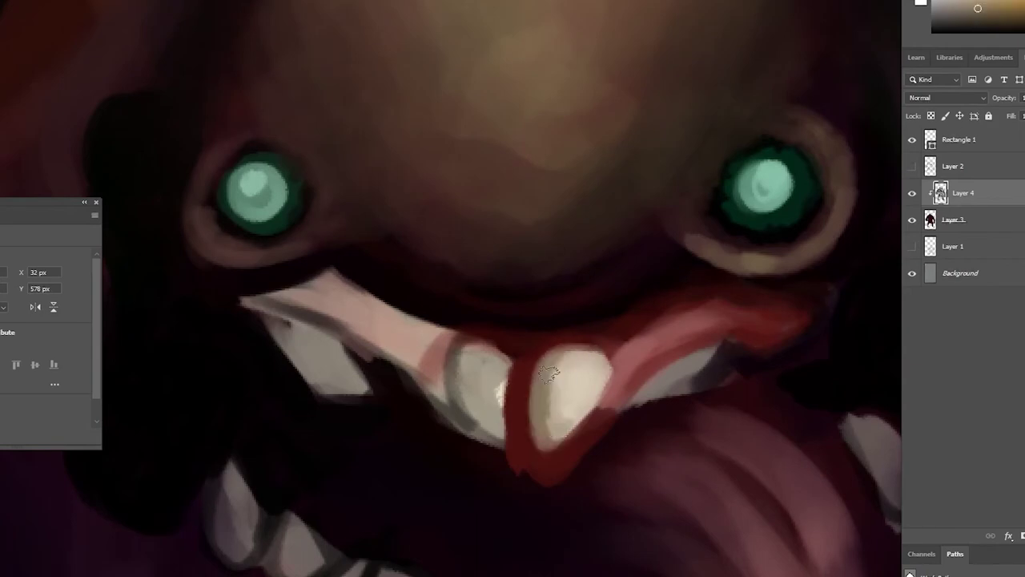
left_click_drag(549, 373, 536, 425)
mouse_move(638, 425)
left_mouse_down()
mouse_move(678, 354)
mouse_move(726, 339)
left_mouse_up()
left_click_drag(521, 472, 522, 366)
left_click_drag(560, 449, 607, 348)
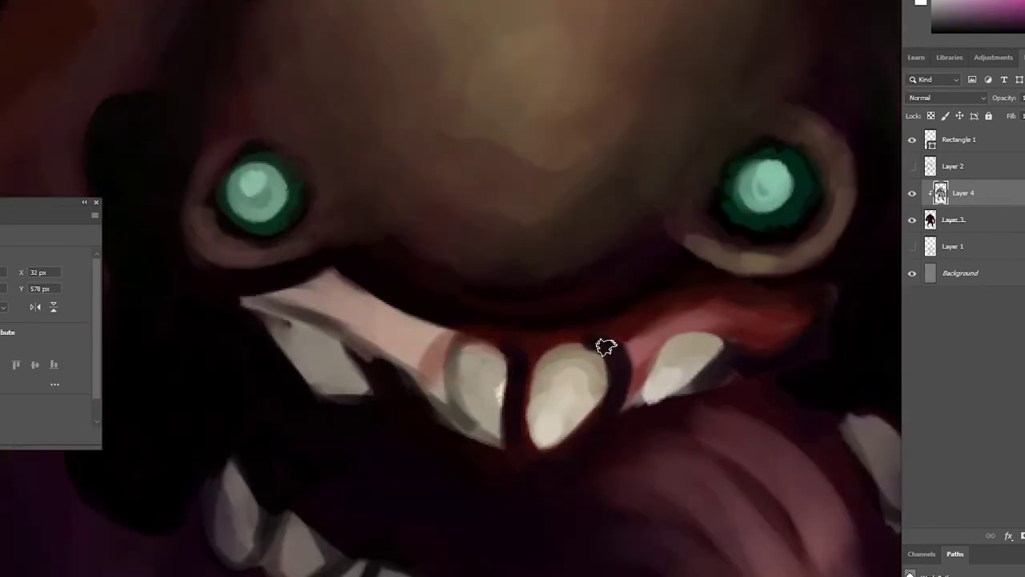
left_click_drag(632, 400, 705, 336)
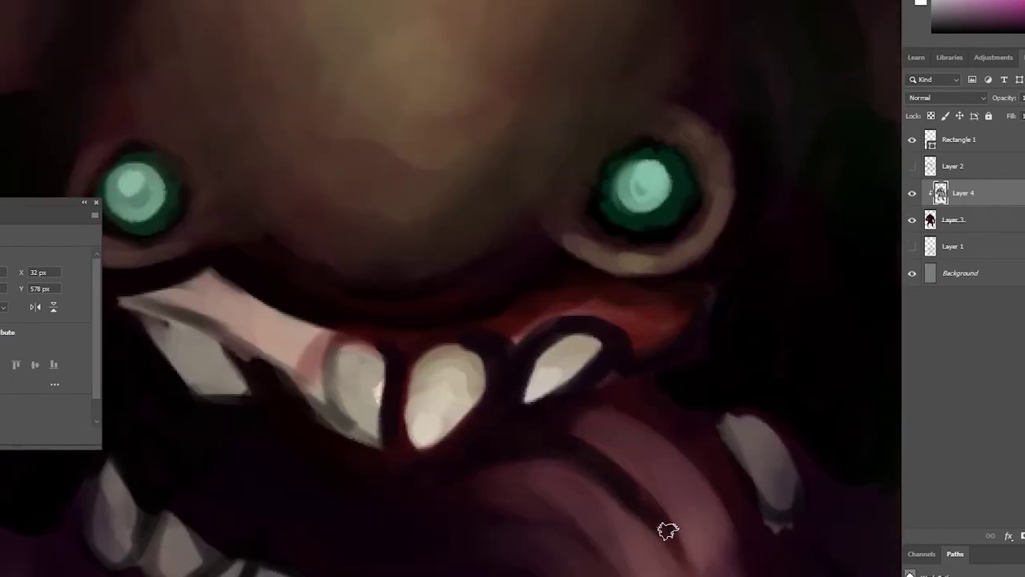
left_click_drag(665, 531, 659, 218)
right_click(659, 217)
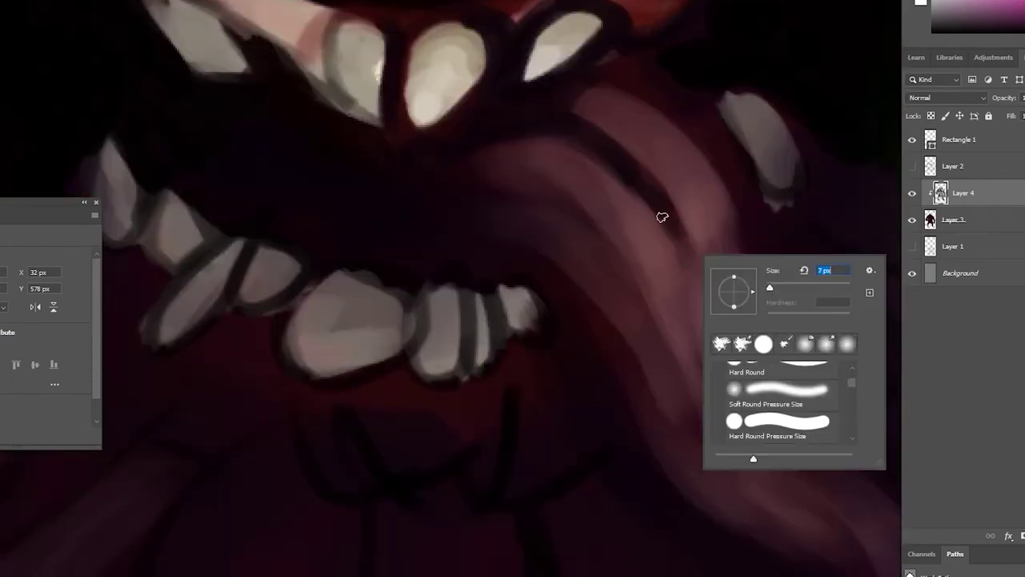
key("Escape")
left_click_drag(440, 154, 440, 314)
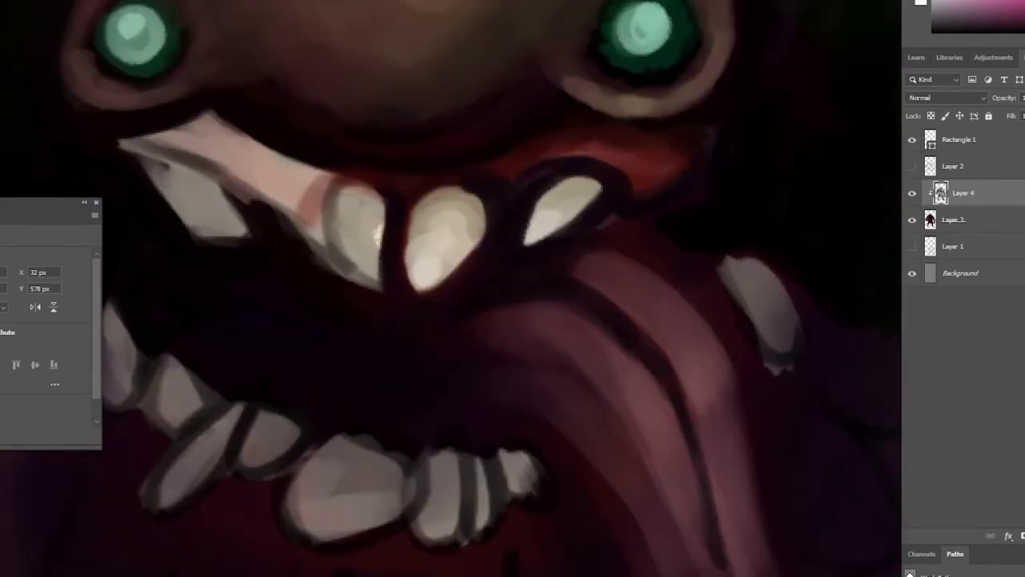
Repaint the upper teeth in lighter olive-cream tones and add a new right upper tooth.
left_click(695, 187)
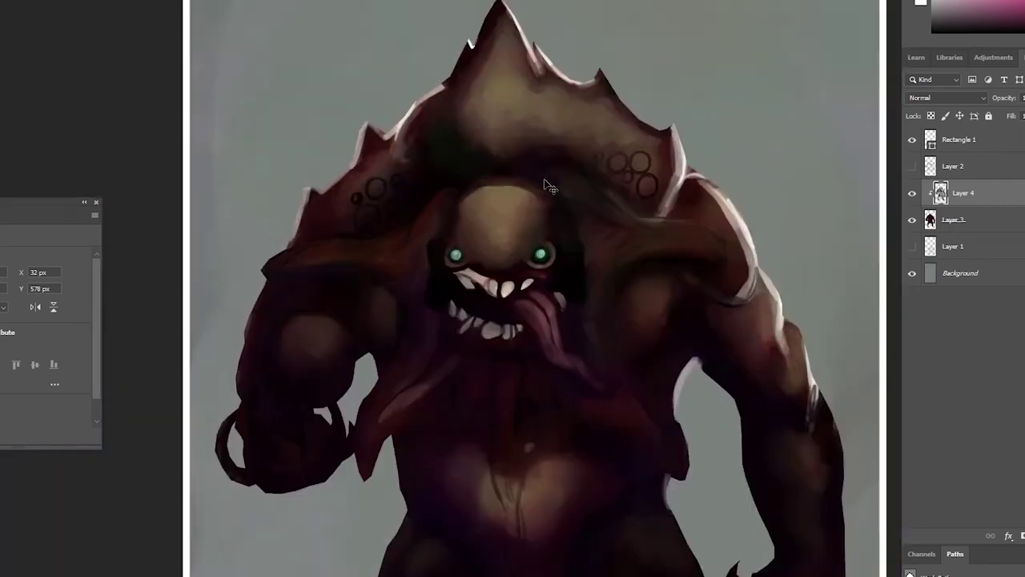
right_click(488, 216)
left_click_drag(480, 201, 436, 288)
left_click_drag(570, 212, 633, 188)
left_click_drag(304, 200, 368, 272)
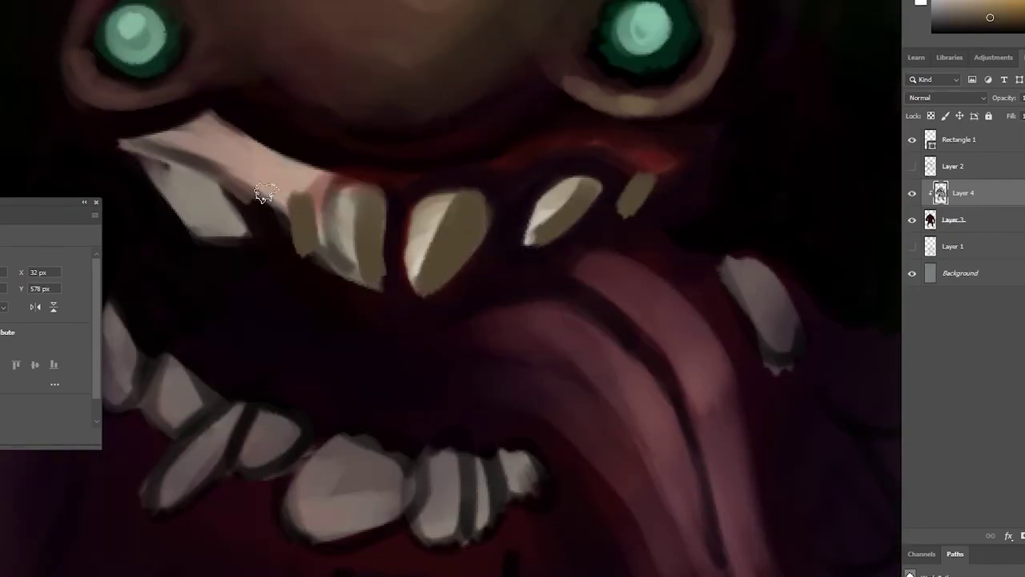
left_click_drag(432, 200, 449, 281)
left_click_drag(577, 185, 521, 240)
left_click_drag(361, 215, 356, 276)
left_click_drag(284, 204, 289, 252)
left_click_drag(240, 180, 248, 216)
left_click_drag(168, 172, 217, 240)
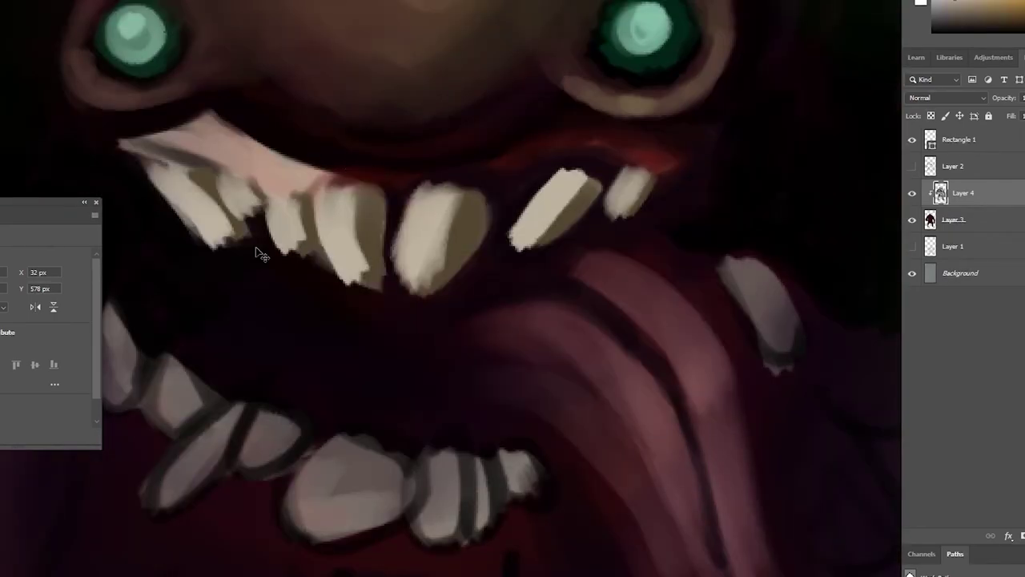
Darken the pink gum above the upper teeth with dark red strokes.
left_click_drag(120, 140, 344, 188)
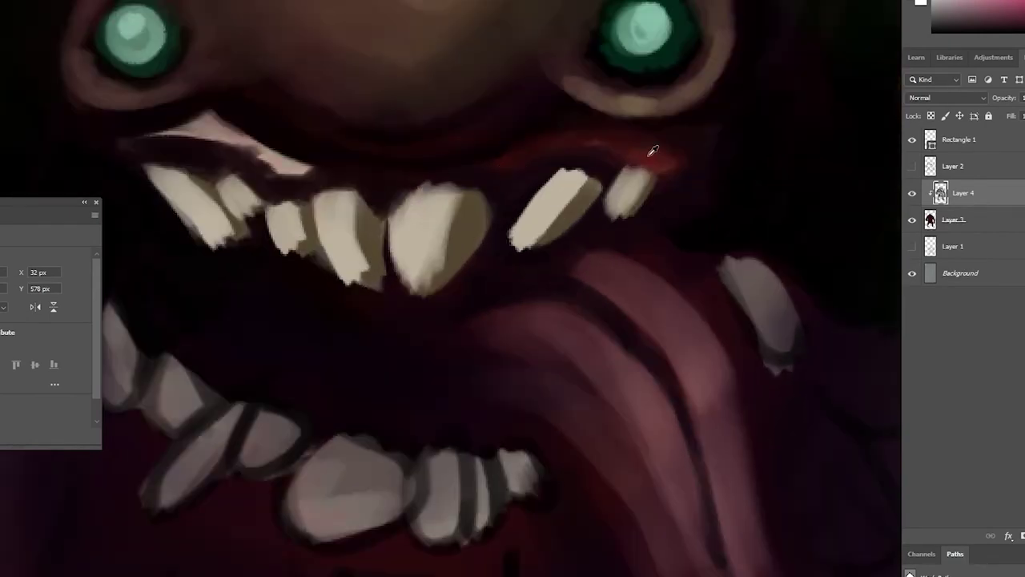
mouse_move(124, 128)
left_mouse_down()
mouse_move(265, 167)
mouse_move(329, 170)
left_mouse_up()
right_click(596, 168)
key("Escape")
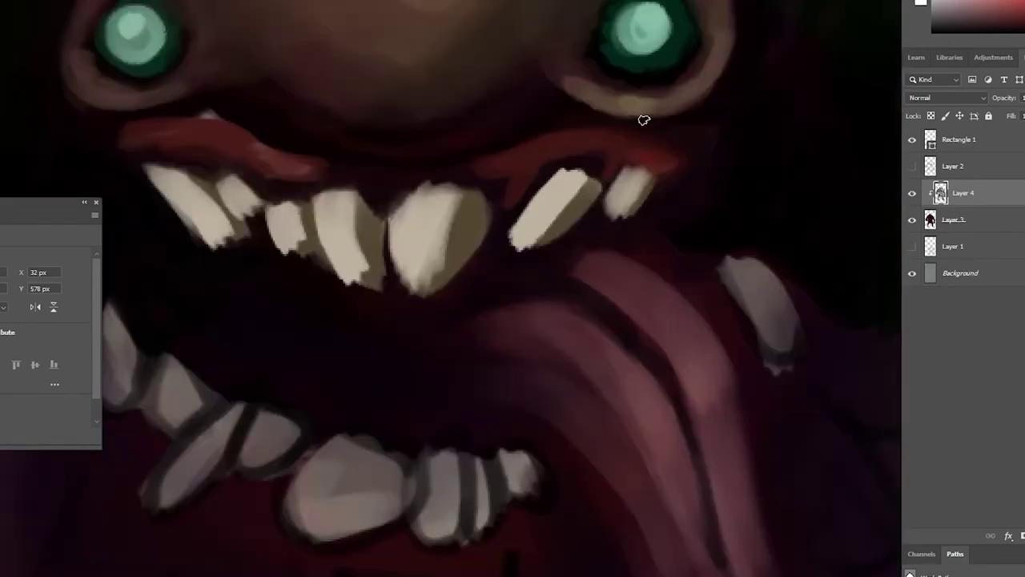
right_click(483, 293)
key("Escape")
left_click_drag(120, 132, 327, 165)
left_click_drag(472, 164, 681, 156)
left_click_drag(584, 168, 641, 184)
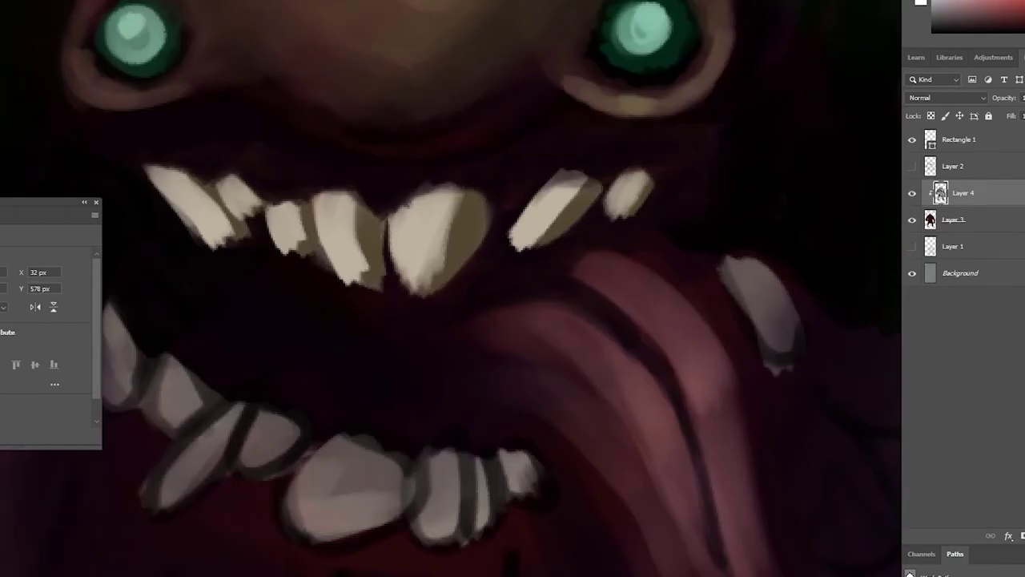
Touch up the upper teeth with small detail strokes.
left_click_drag(452, 192, 472, 224)
left_click_drag(281, 216, 344, 199)
key("ctrl+minus")
left_click_drag(167, 251, 483, 320)
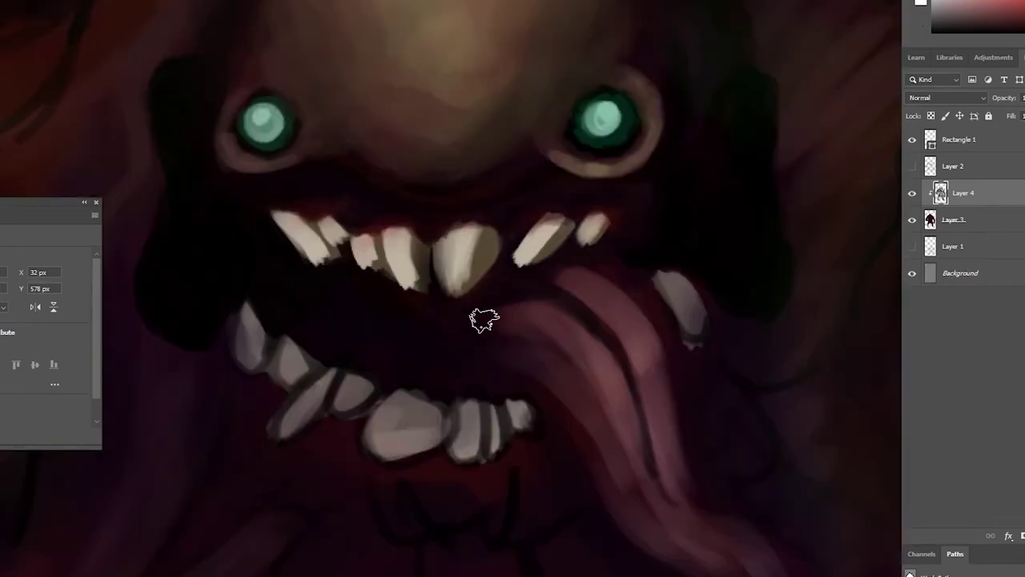
Repaint the lower teeth tan, then brighten them to cream.
left_click_drag(400, 455, 440, 417)
right_click(448, 408)
key("Escape")
left_click_drag(288, 416, 354, 350)
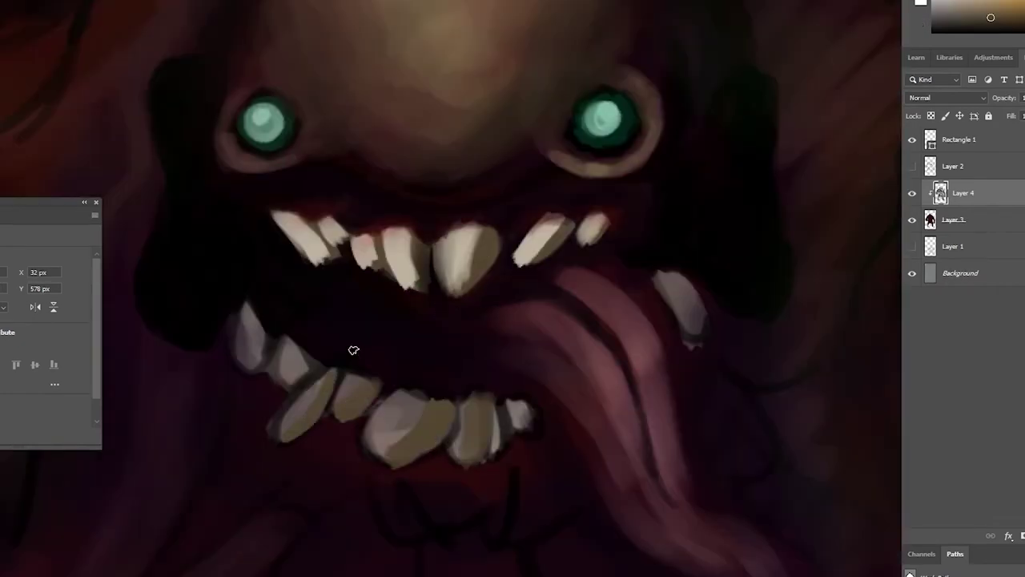
left_click_drag(248, 336, 336, 400)
left_click_drag(424, 408, 512, 417)
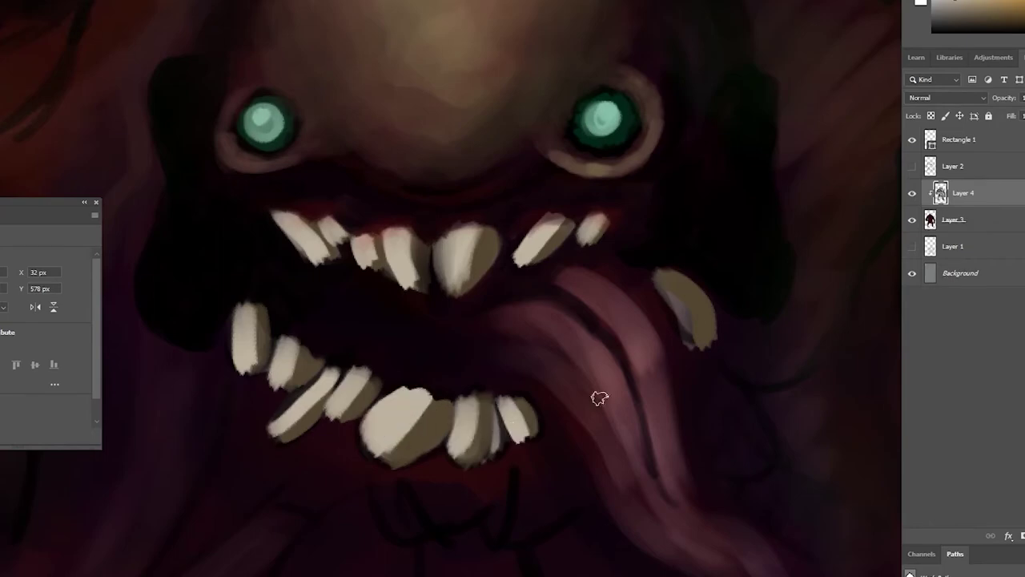
left_click_drag(681, 297, 704, 344)
Add pinkish tints and highlights to the teeth and lighten the nose's lower edge.
right_click(469, 304)
key("Escape")
mouse_move(449, 268)
left_mouse_down()
mouse_move(538, 259)
mouse_move(390, 249)
left_mouse_up()
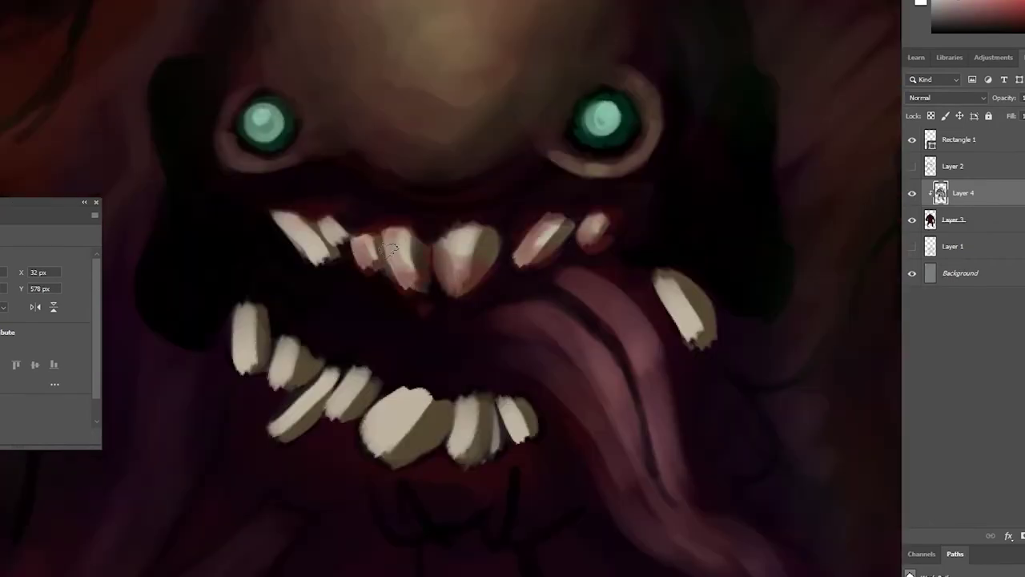
mouse_move(289, 359)
left_mouse_down()
mouse_move(413, 400)
mouse_move(513, 401)
left_mouse_up()
left_click_drag(655, 273, 703, 291)
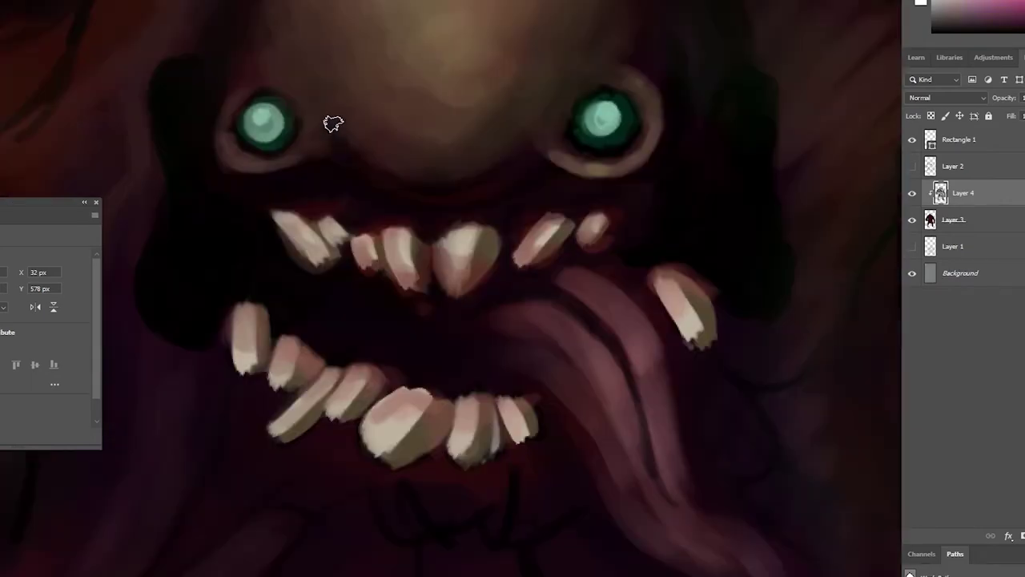
mouse_move(373, 172)
left_mouse_down()
mouse_move(512, 164)
mouse_move(360, 183)
left_mouse_up()
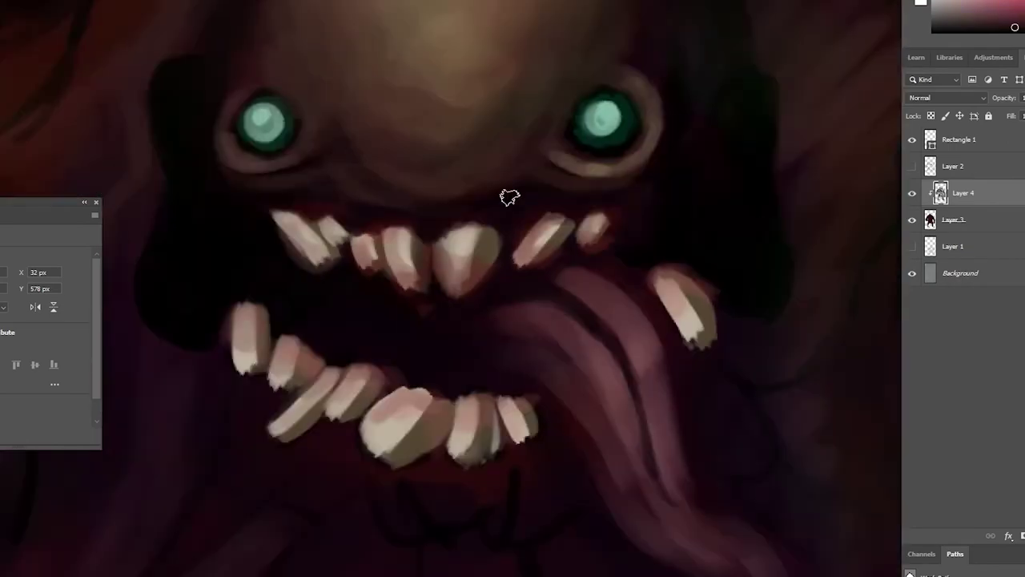
scroll(327, 142, "down", 5)
scroll(327, 141, "up", 3)
Resize the brush and fill the lower-left shoulder circle with tan.
right_click(303, 306)
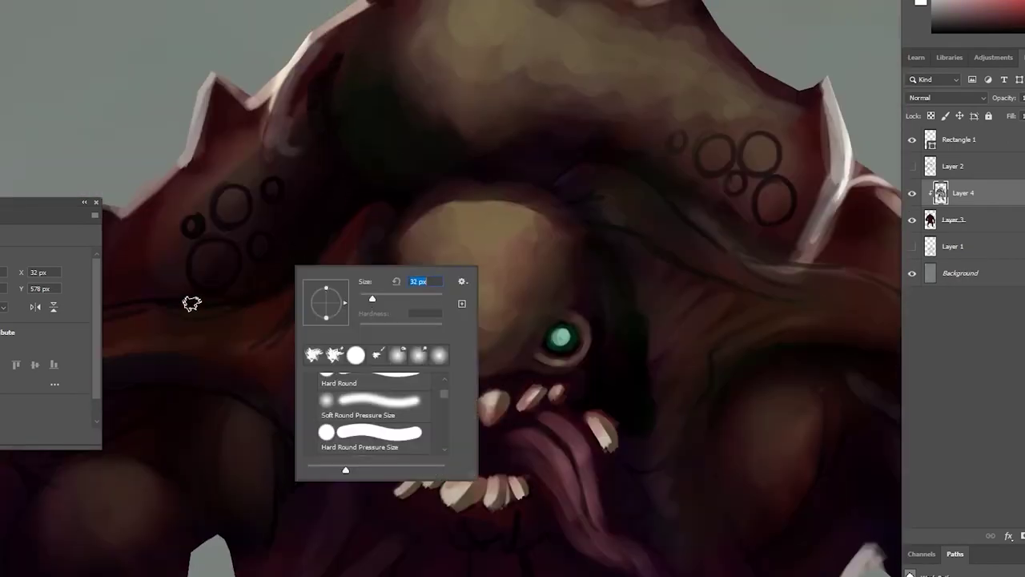
key("Escape")
scroll(590, 229, "up", 3)
right_click(353, 276)
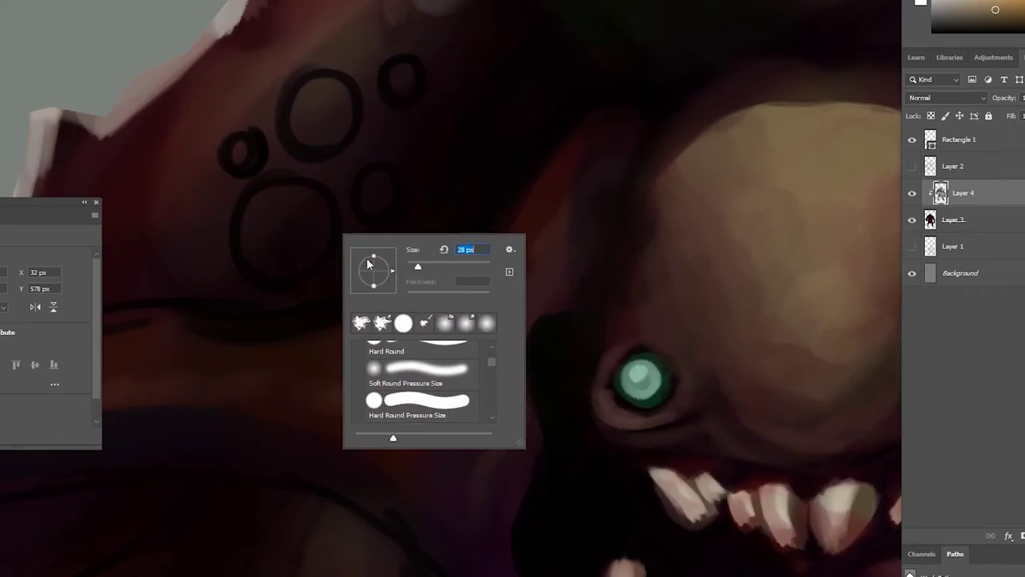
key("Escape")
left_click_drag(272, 201, 265, 253)
scroll(301, 236, "down", 5)
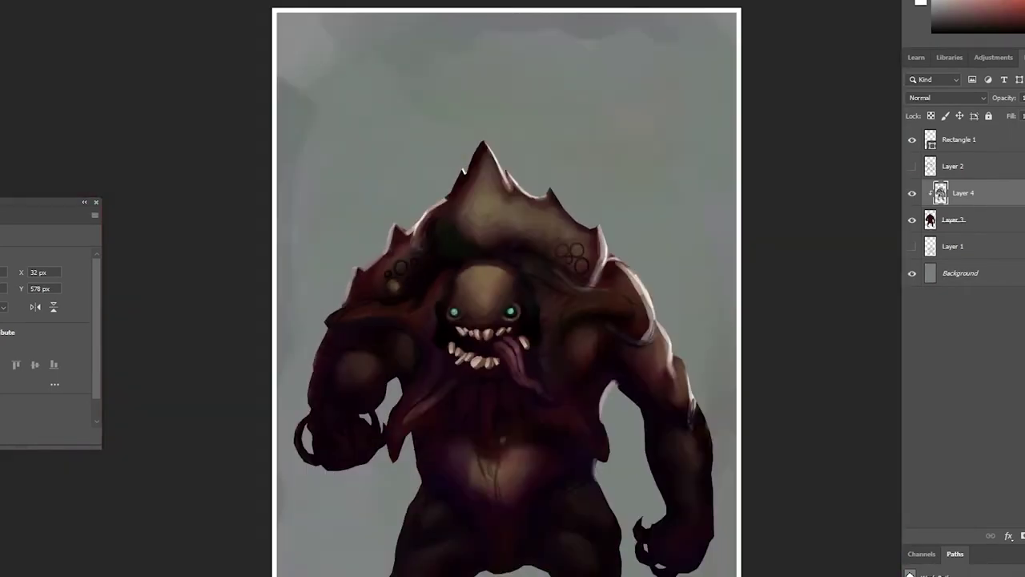
scroll(448, 304, "up", 4)
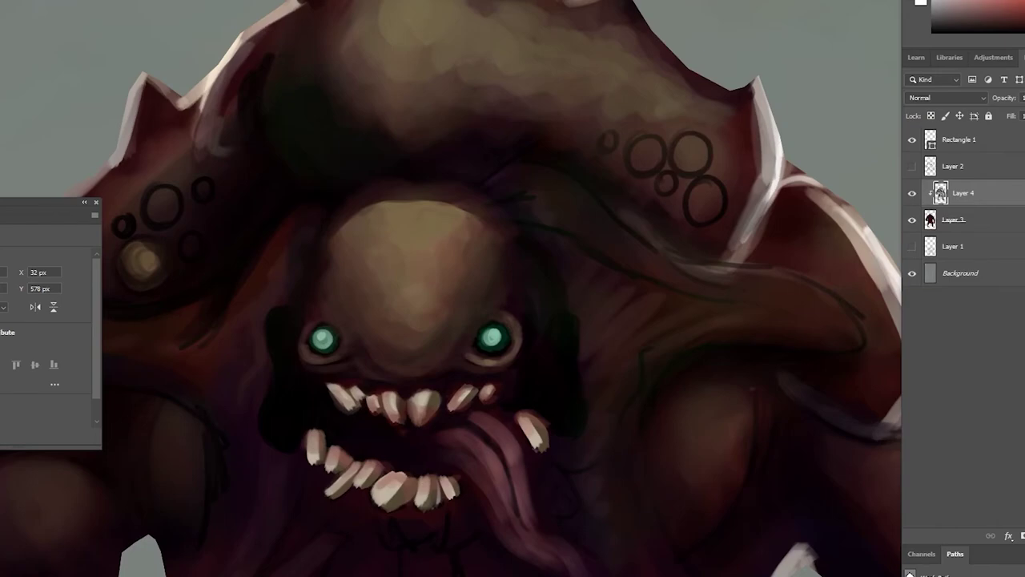
scroll(451, 299, "up", 2)
scroll(315, 344, "down", 2)
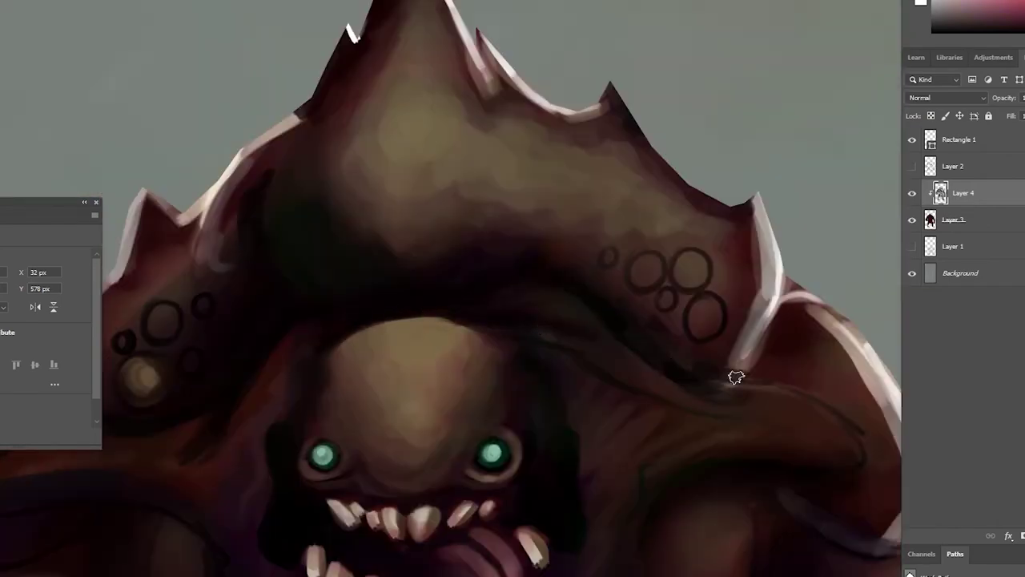
scroll(836, 385, "down", 5)
scroll(835, 385, "down", 3)
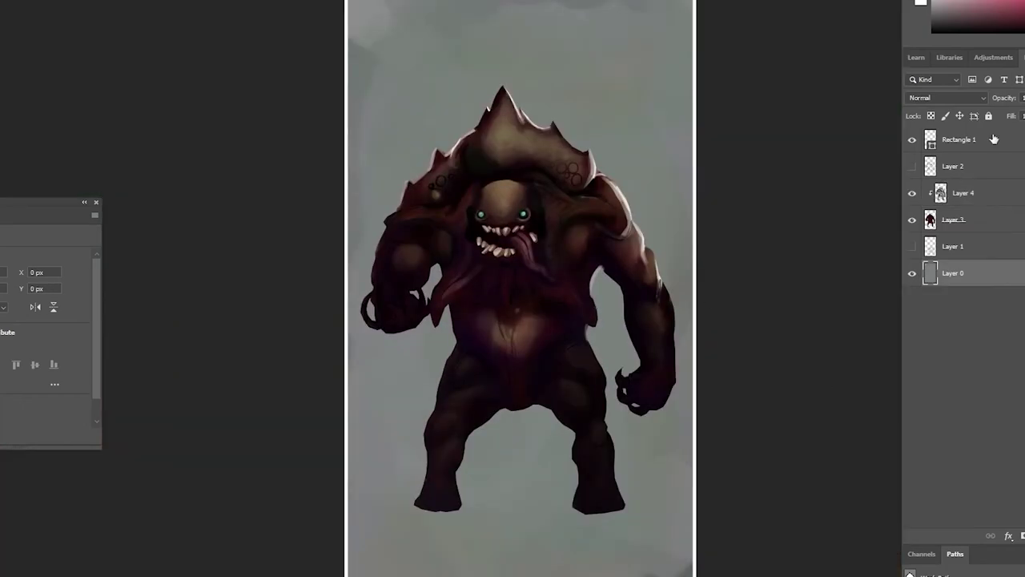
Paint the grey background right of the head and upper right dark.
right_click(598, 484)
right_click(690, 189)
mouse_move(665, 80)
left_mouse_down()
mouse_move(587, 112)
mouse_move(419, 103)
mouse_move(550, 76)
mouse_move(457, 316)
mouse_move(448, 481)
mouse_move(709, 412)
mouse_move(586, 373)
mouse_move(728, 526)
left_mouse_up()
scroll(458, 469, "down", 2)
scroll(727, 526, "up", 2)
left_click_drag(606, 92, 595, 338)
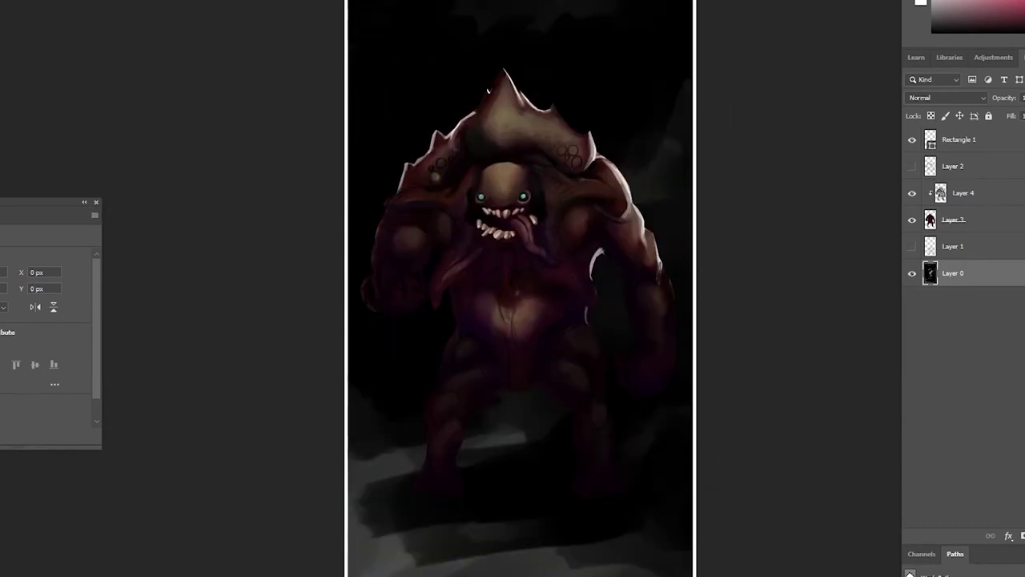
scroll(521, 288, "up", 1)
Paint soft light and brown strokes on the floor, then dark strokes over them.
mouse_move(743, 68)
left_mouse_down()
mouse_move(492, 164)
mouse_move(384, 448)
left_mouse_up()
scroll(481, 361, "down", 2)
left_click_drag(408, 488, 570, 337)
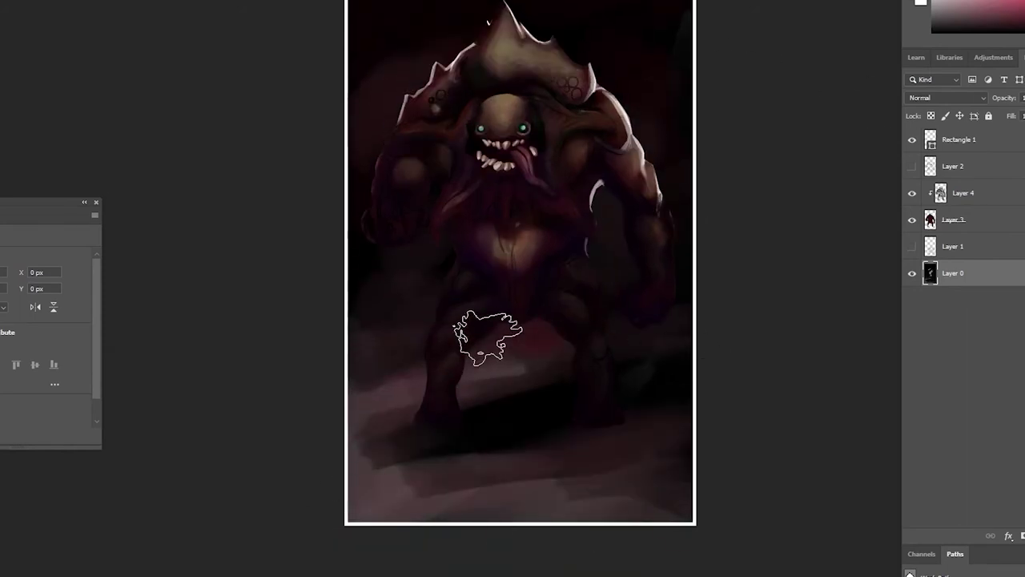
scroll(510, 407, "up", 2)
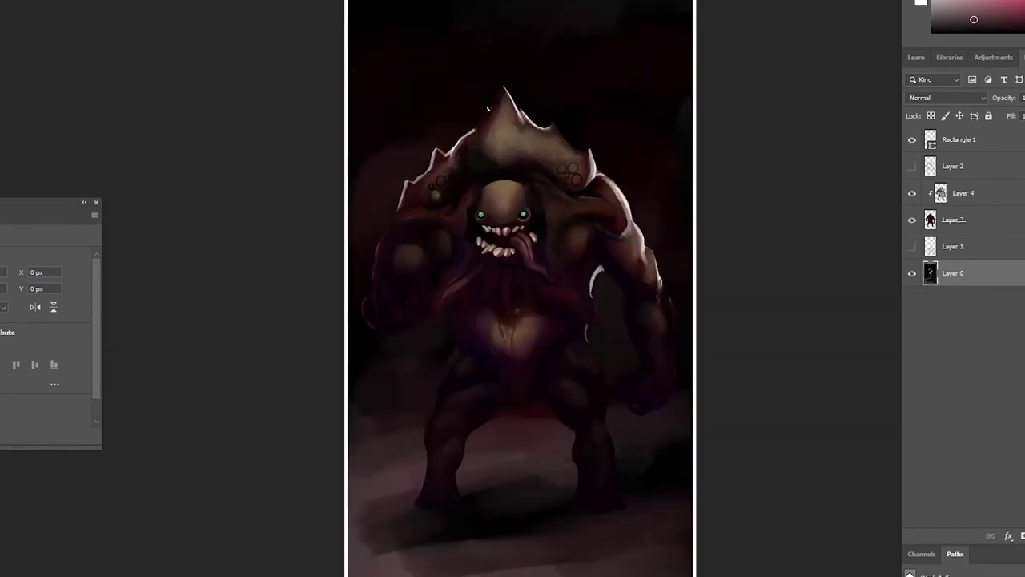
key("ctrl+minus")
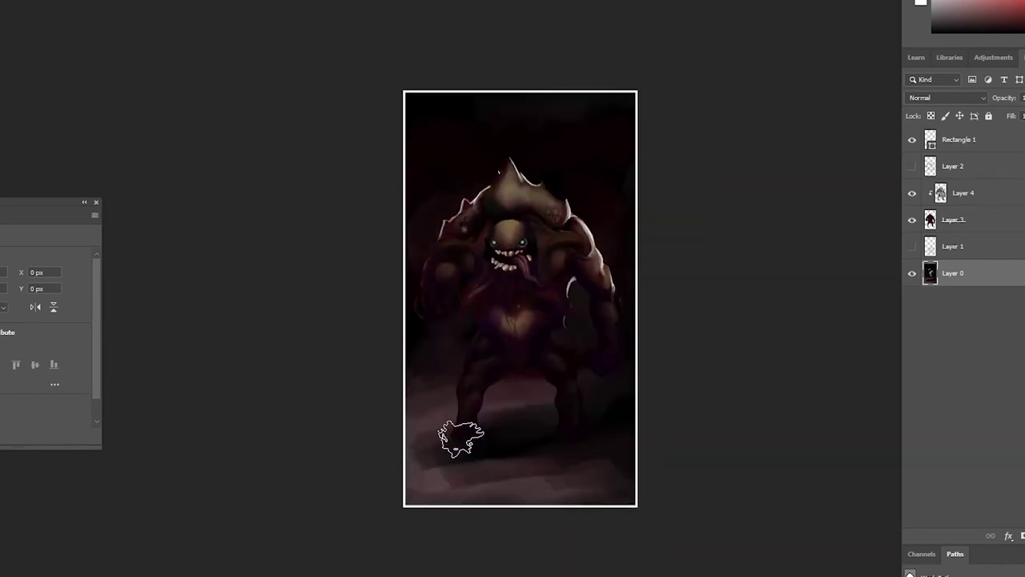
mouse_move(461, 438)
left_mouse_down()
mouse_move(485, 419)
mouse_move(601, 455)
left_mouse_up()
mouse_move(446, 459)
left_mouse_down()
mouse_move(487, 499)
mouse_move(568, 425)
left_mouse_up()
Review the painting at different zoom levels and mirrored to check composition.
key("ctrl+plus")
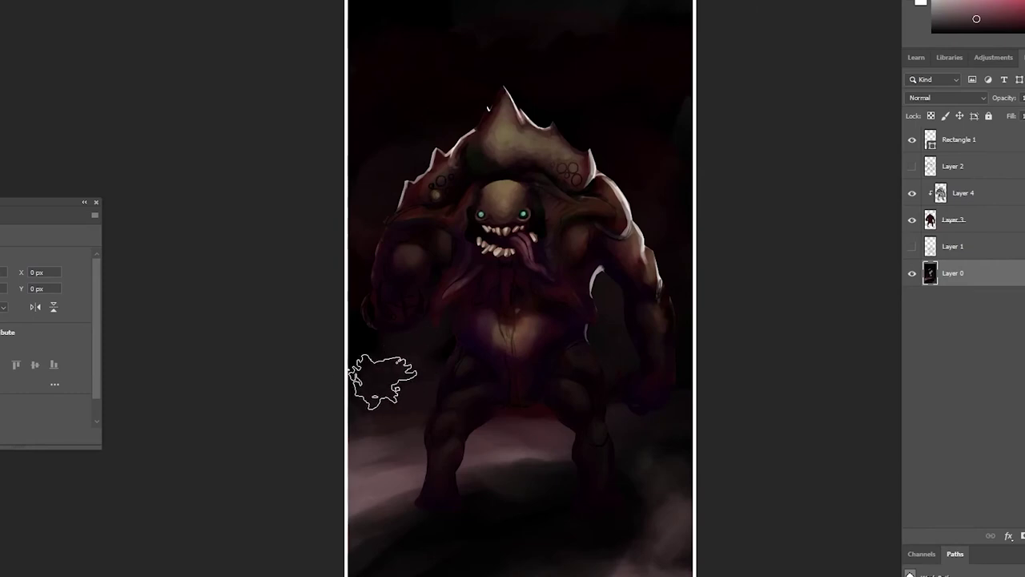
key("ctrl+minus")
key("ctrl+minus")
key("ctrl+minus")
key("ctrl+plus")
key("ctrl+plus")
key("ctrl+plus")
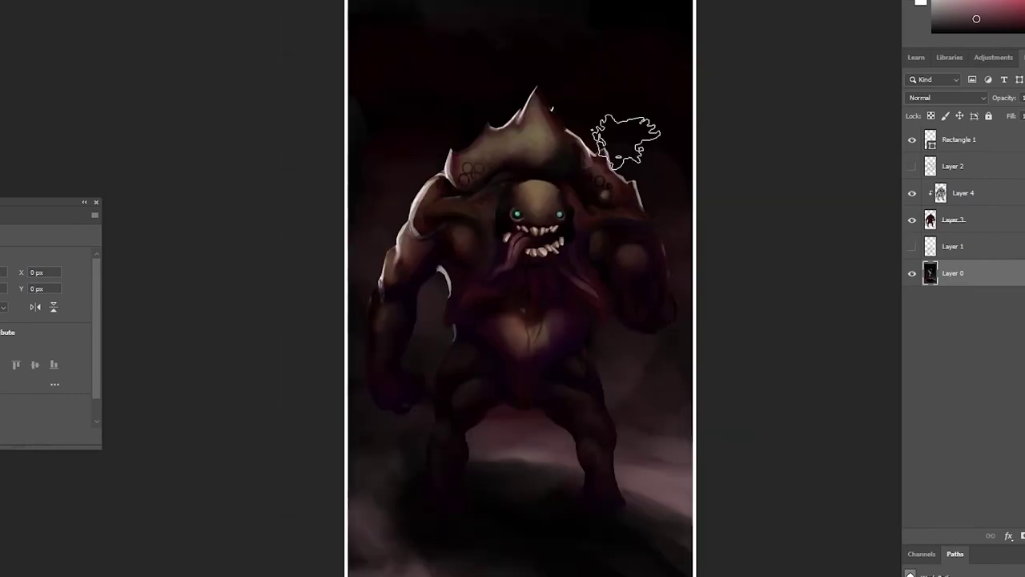
key("ctrl+minus")
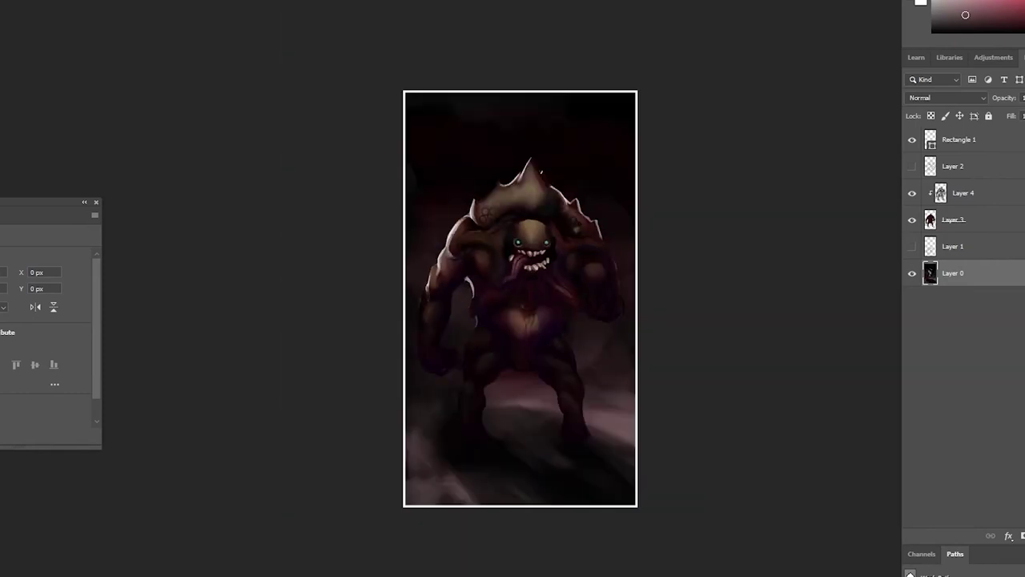
key("ctrl+plus")
key("ctrl+plus")
key("ctrl+minus")
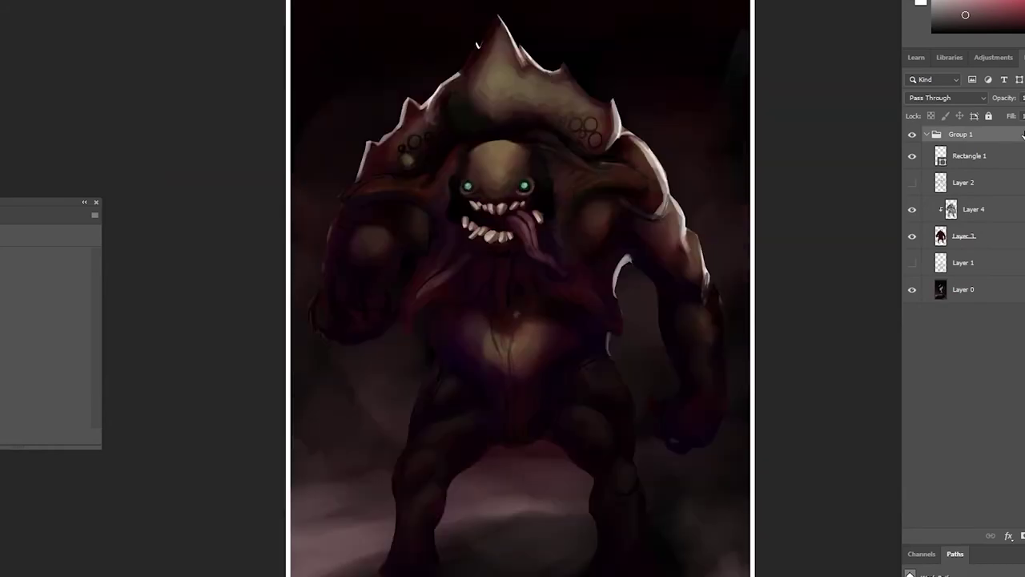
On Layer 4, paint dark purple over the bright chest glow.
left_click(973, 210)
scroll(607, 277, "up", 2)
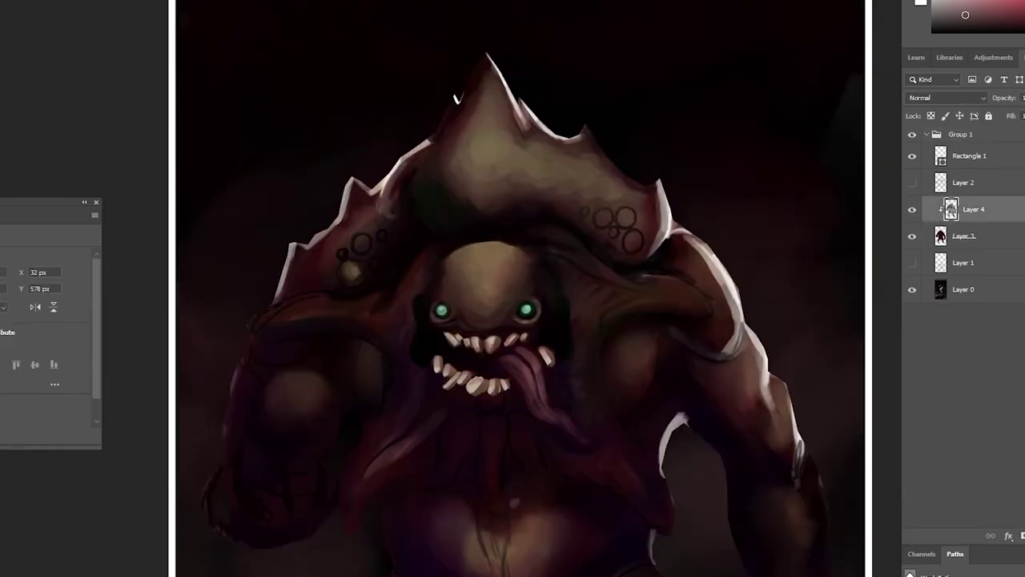
scroll(606, 277, "up", 2)
scroll(606, 277, "up", 2)
left_click(606, 277, "alt")
mouse_move(560, 312)
left_mouse_down()
mouse_move(473, 268)
mouse_move(526, 237)
left_mouse_up()
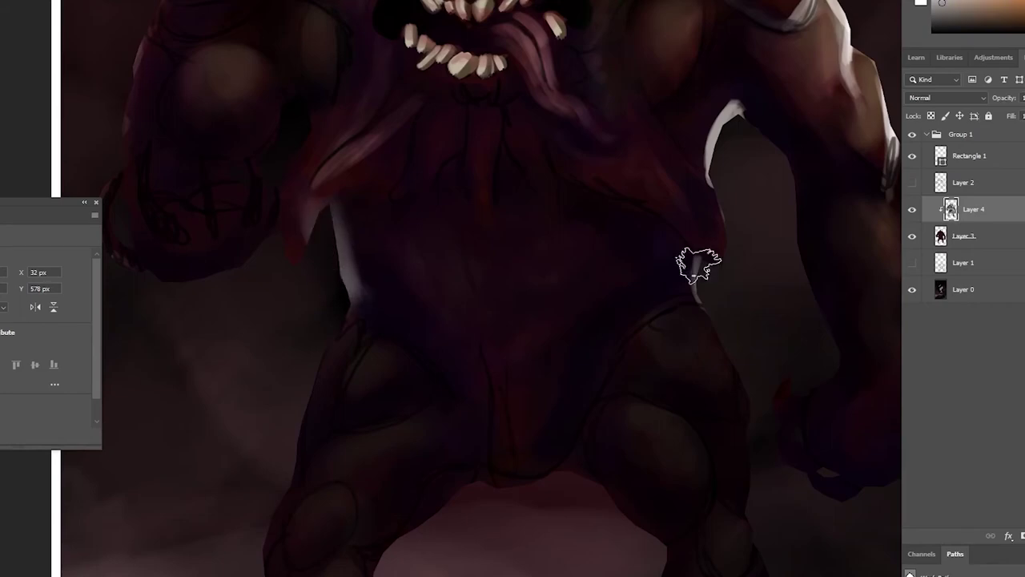
Add a pale glow on the hip and light rim strokes along the arm edge.
scroll(698, 263, "down", 3)
scroll(648, 257, "down", 2)
scroll(647, 256, "up", 2)
left_click_drag(641, 361, 664, 348)
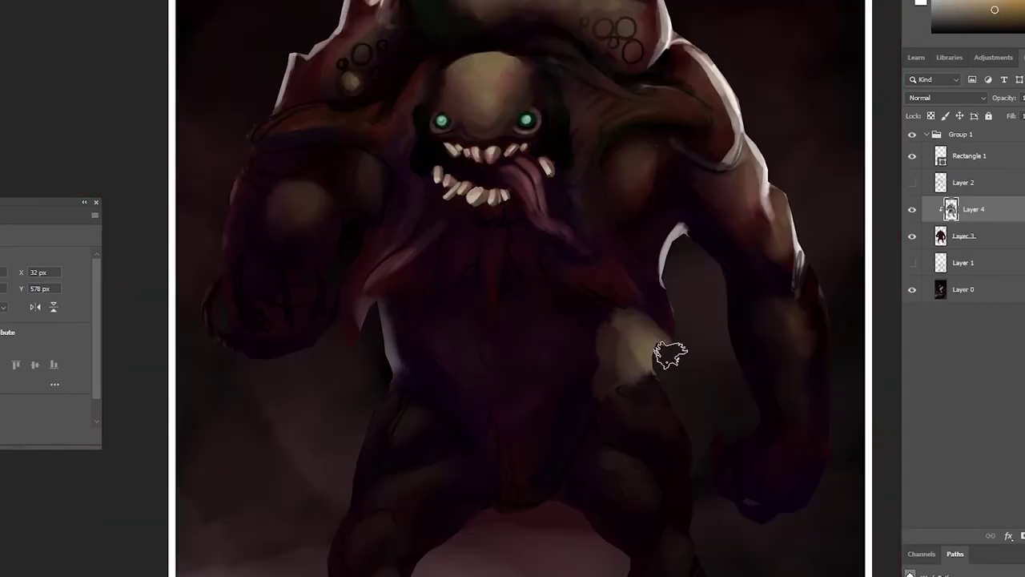
left_click(607, 343, "alt")
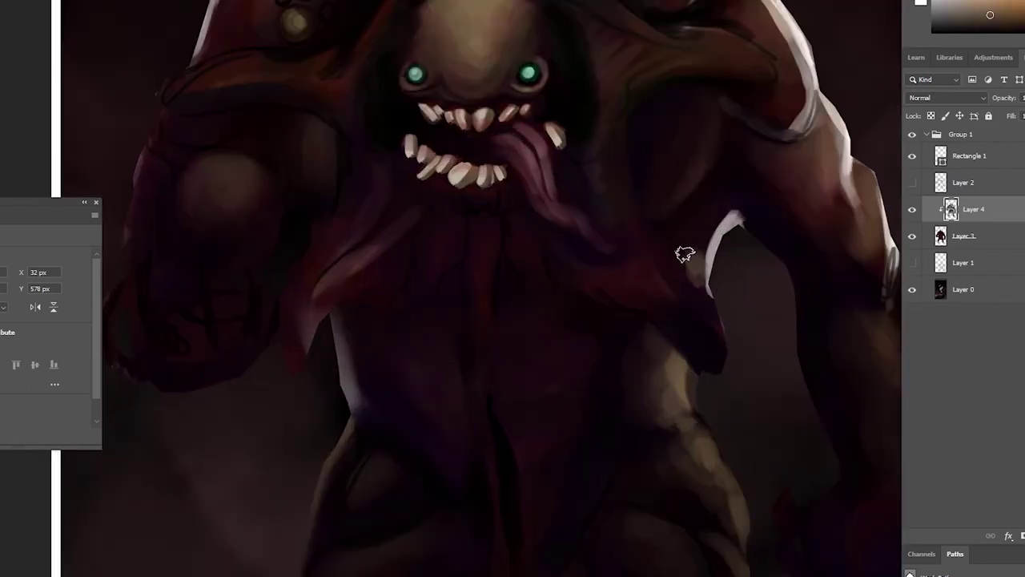
left_click_drag(685, 255, 725, 199)
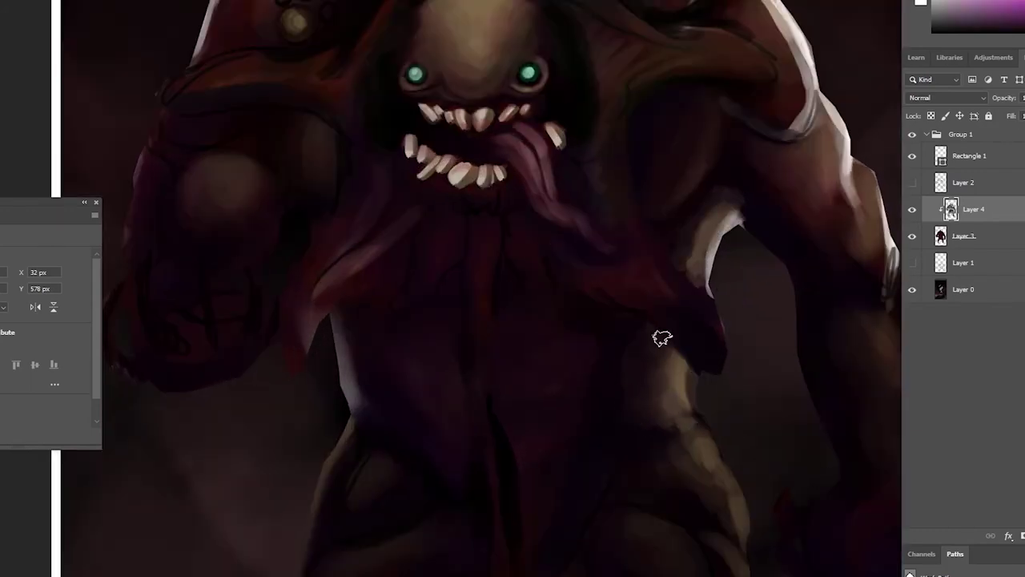
left_click_drag(753, 321, 686, 249)
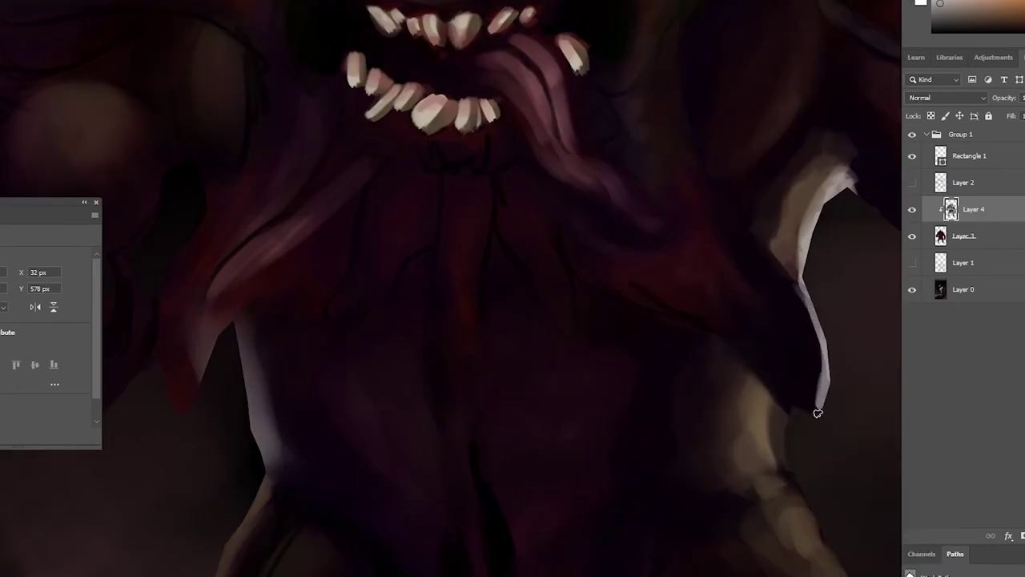
Soften and darken the edge light beside the tongue.
key("ctrl+plus")
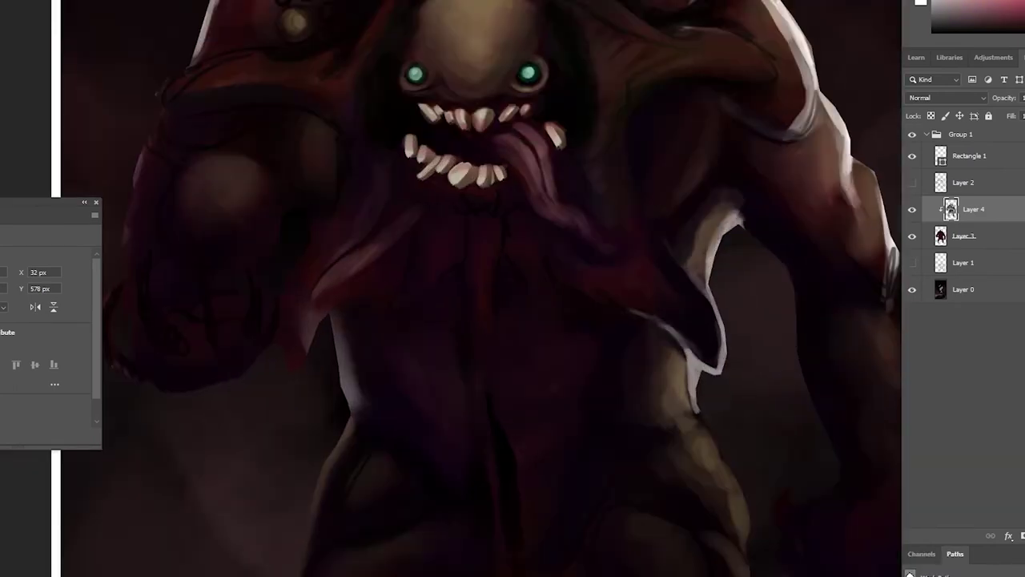
key("ctrl+plus")
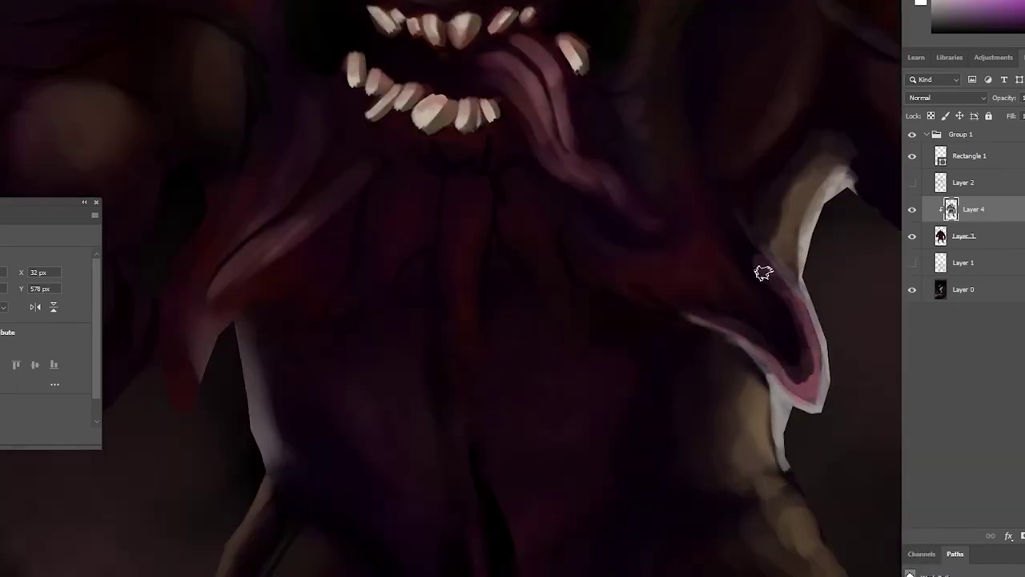
key("ctrl+0")
key("ctrl+plus")
key("ctrl+plus")
key("ctrl+minus")
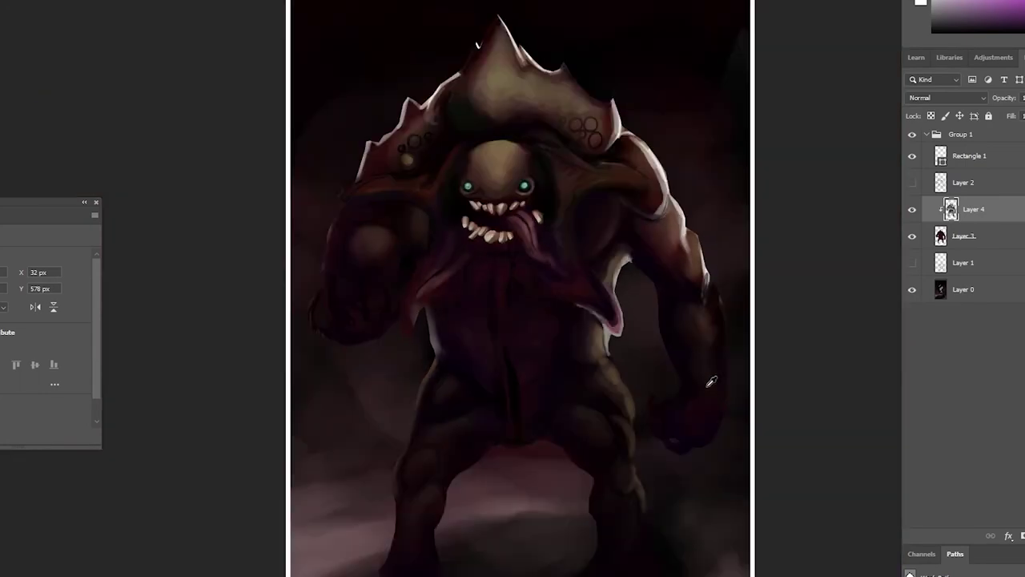
key("ctrl+plus")
key("ctrl+plus")
key("ctrl+plus")
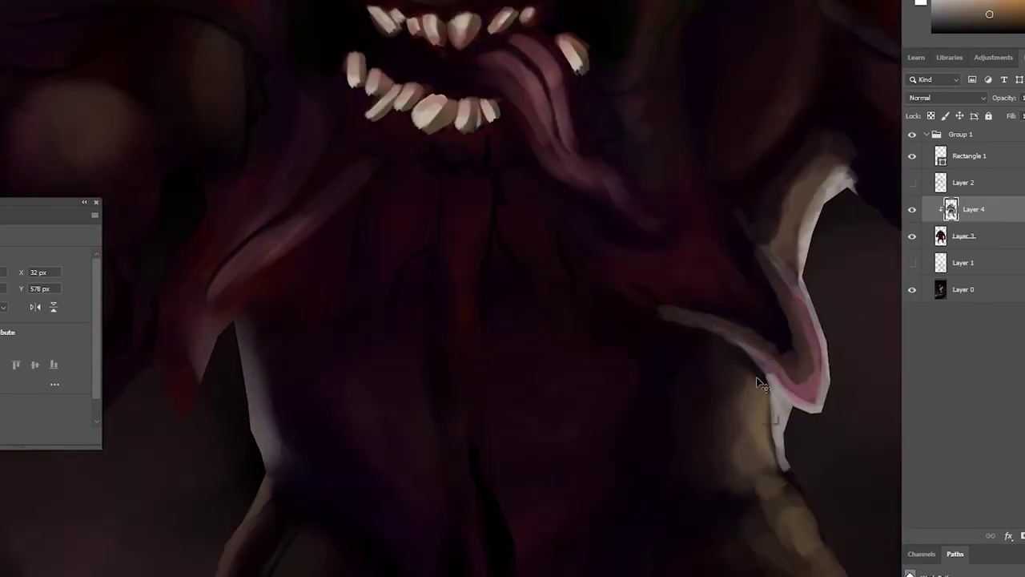
left_click_drag(756, 376, 790, 304)
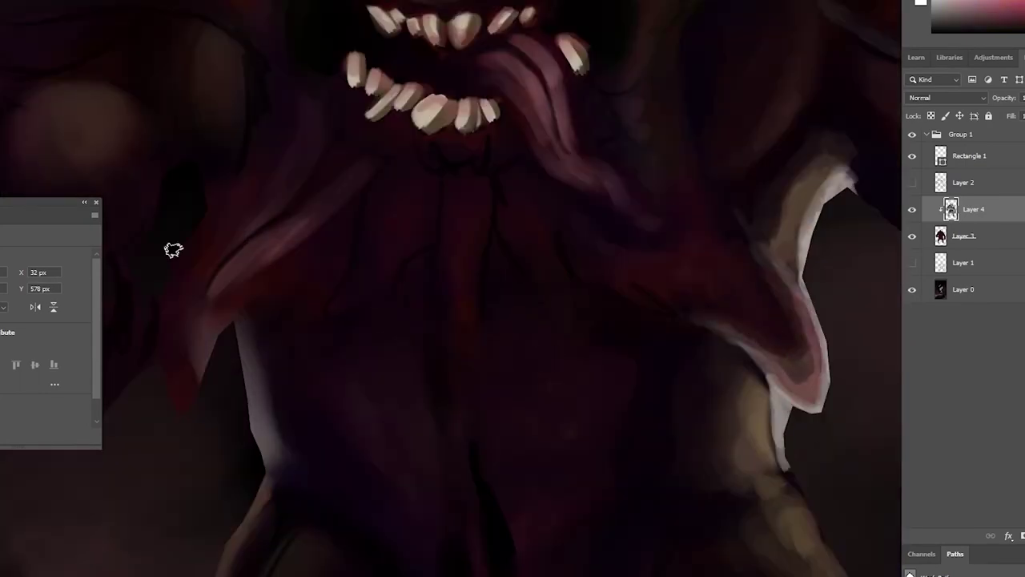
Review the figure at several zoom levels, then darken between the eyes and forehead.
key("ctrl+minus")
key("ctrl+minus")
key("ctrl+minus")
key("ctrl+minus")
key("ctrl+minus")
key("ctrl+plus")
key("ctrl+plus")
key("ctrl+plus")
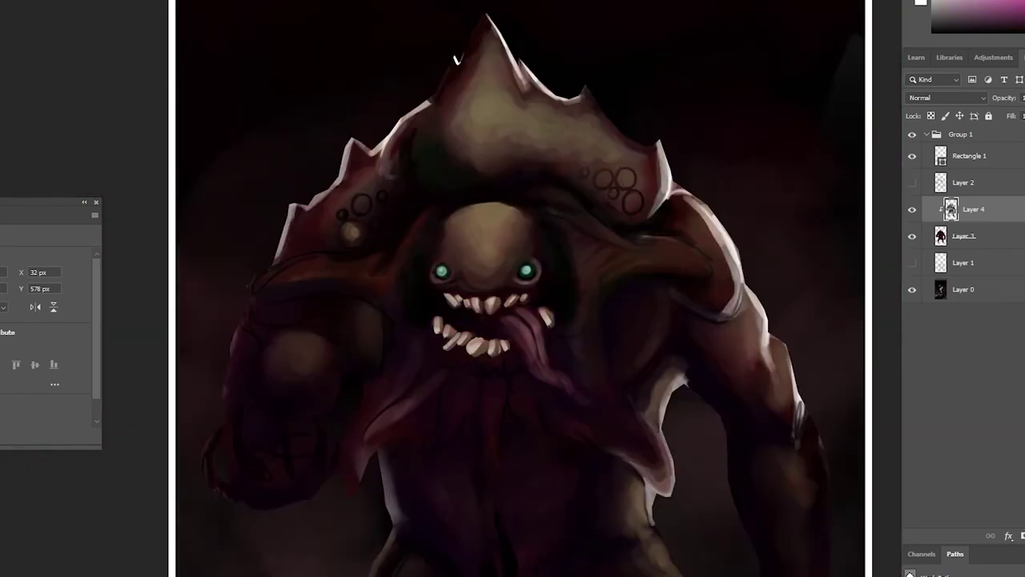
key("ctrl+minus")
key("ctrl+minus")
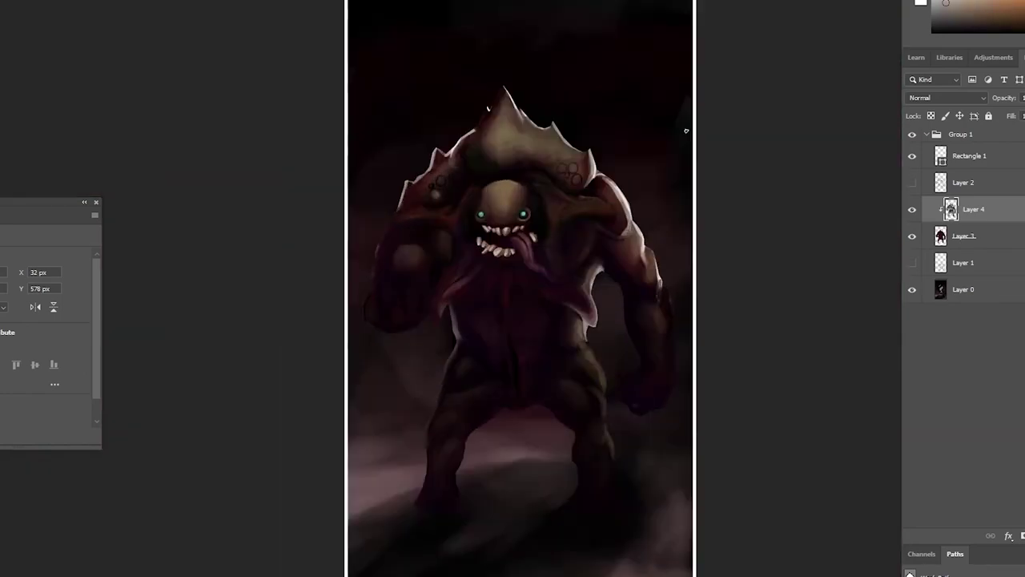
key("ctrl+plus")
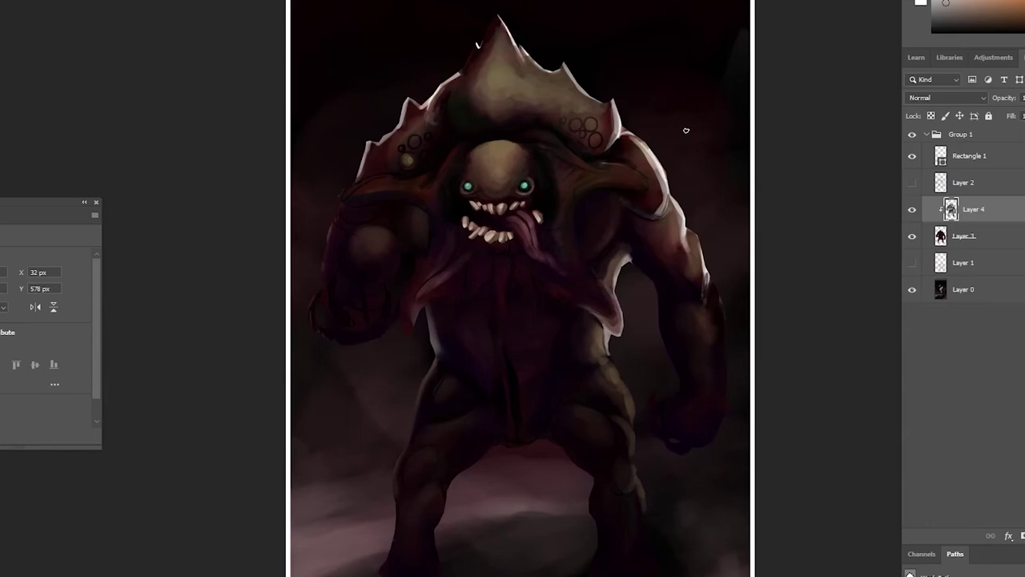
key("ctrl+plus")
key("ctrl+plus")
key("ctrl+minus")
key("ctrl+plus")
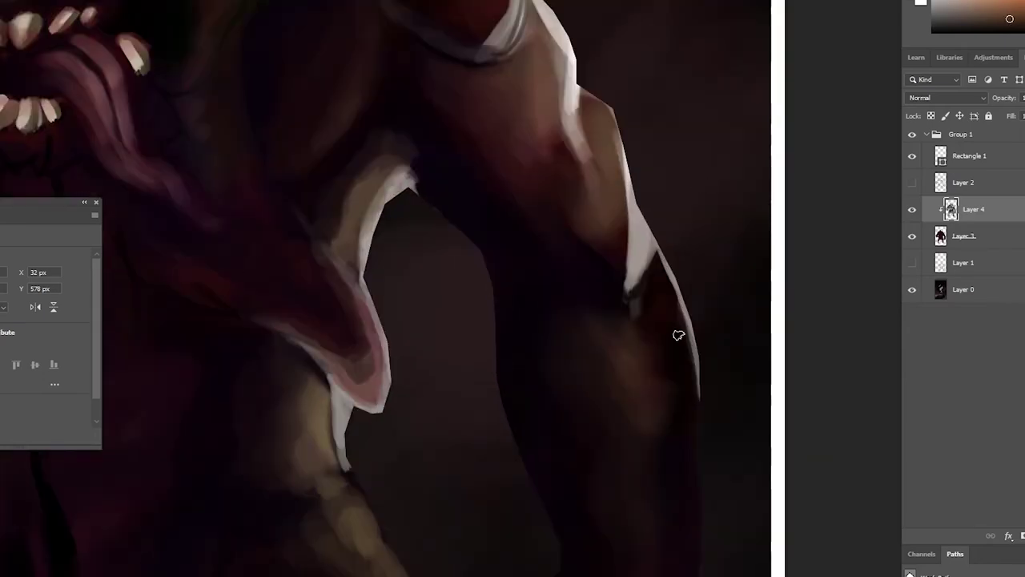
key("ctrl+minus")
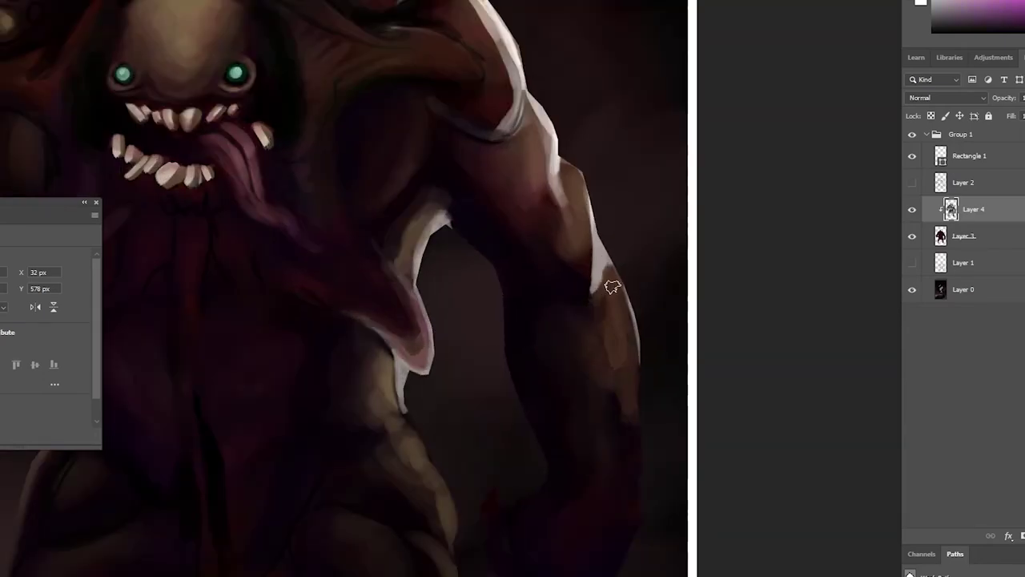
key("ctrl+minus")
key("ctrl+minus")
key("ctrl+minus")
key("ctrl+minus")
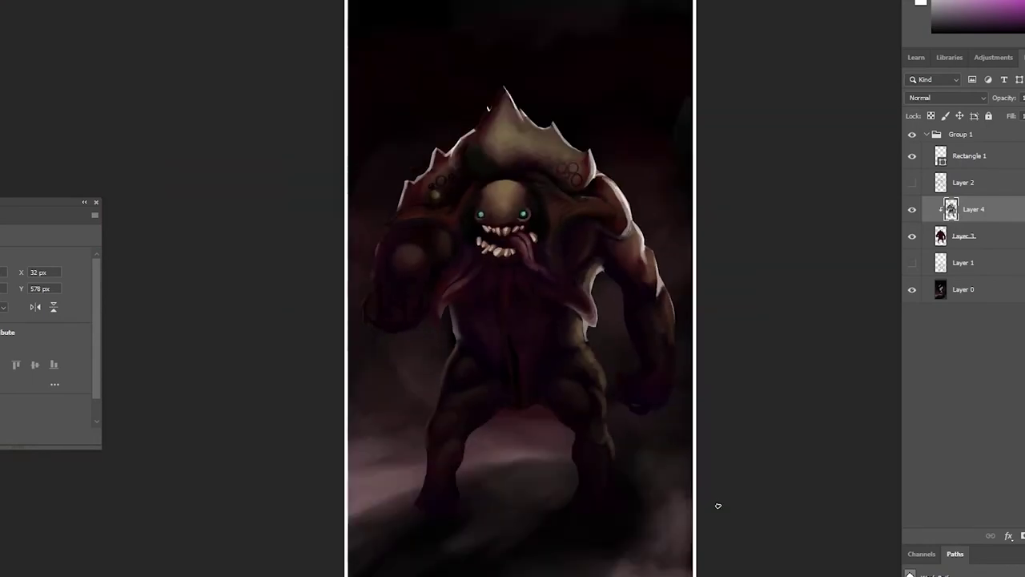
key("ctrl+minus")
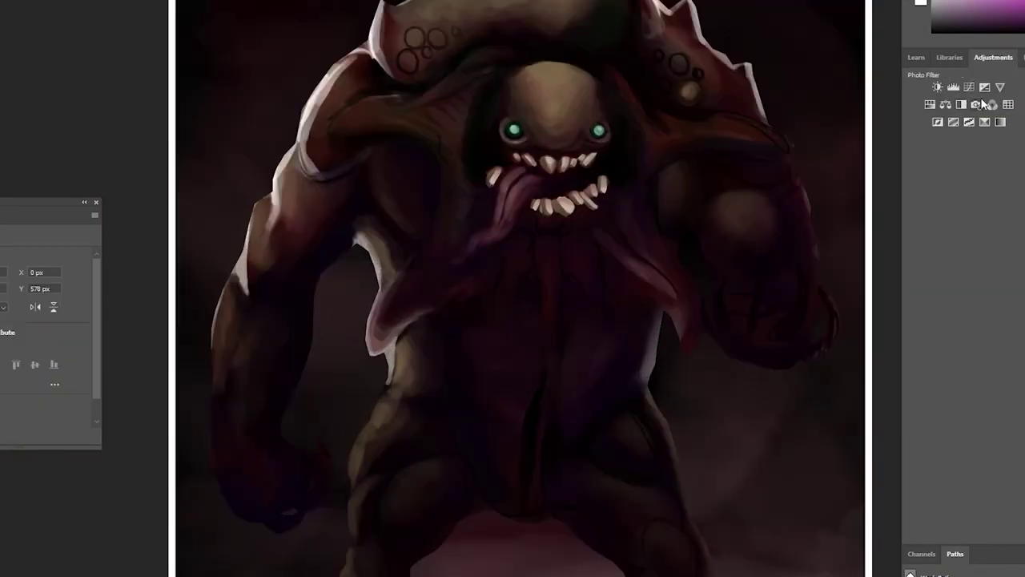
key("ctrl+plus")
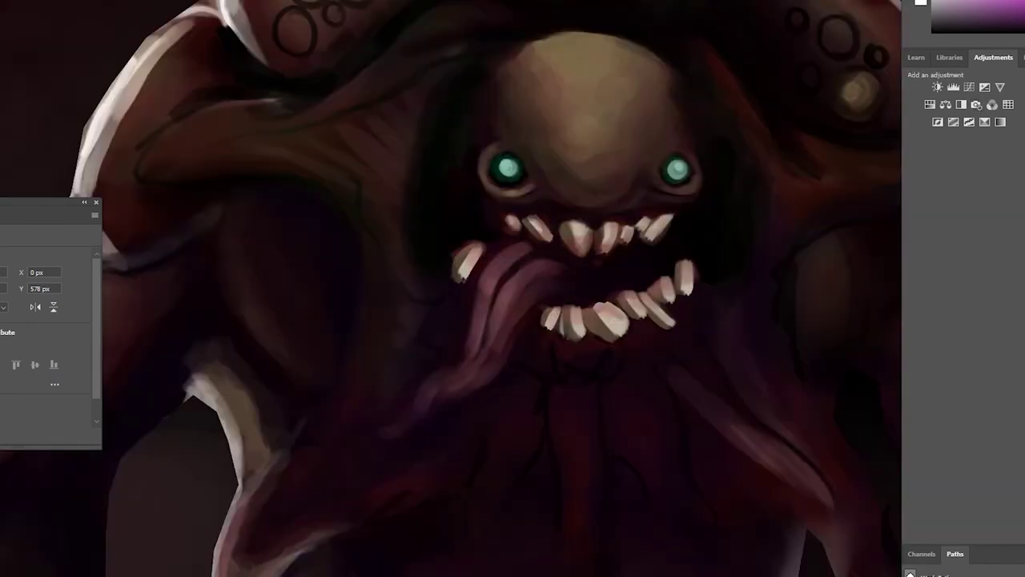
key("ctrl+0")
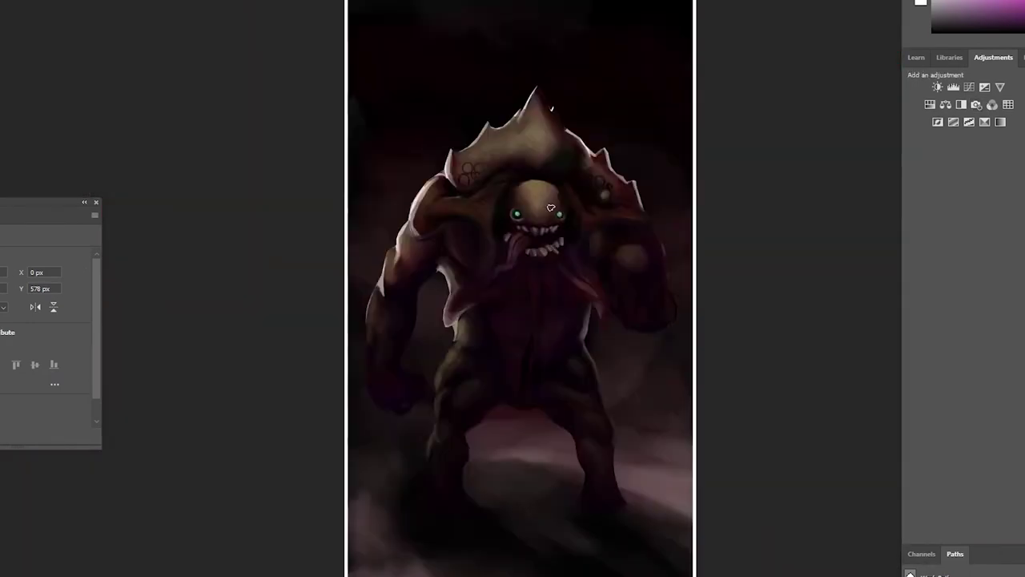
key("ctrl+plus")
left_click_drag(574, 282, 545, 230)
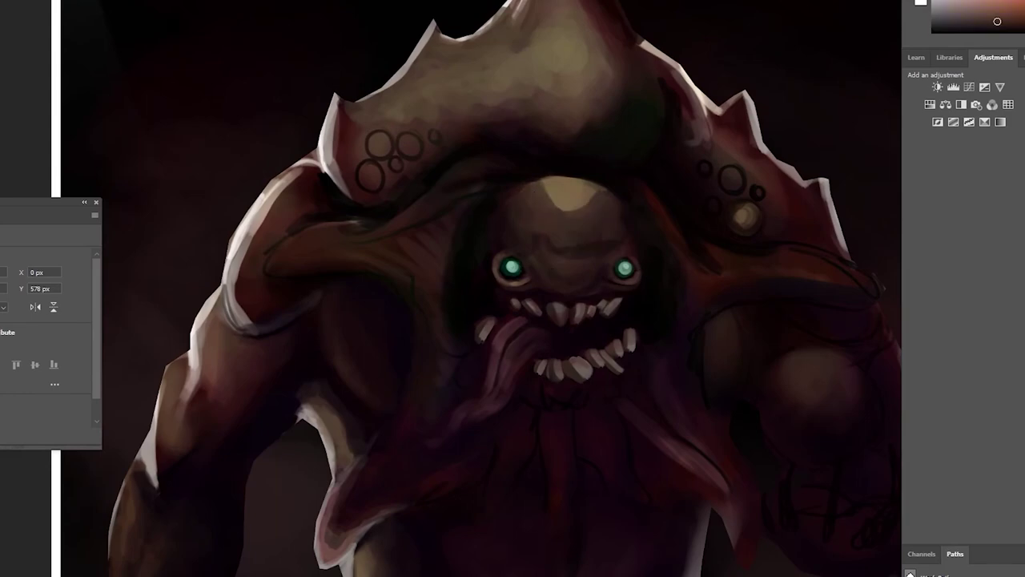
Inspect the face up close and add a new empty Layer 5.
key("ctrl+plus")
key("ctrl+0")
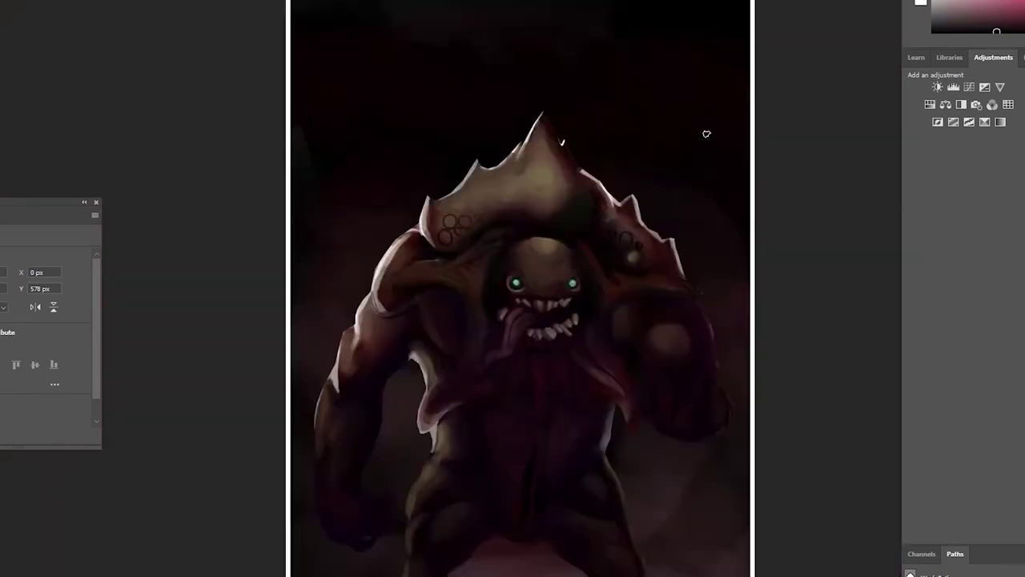
key("ctrl+1")
key("ctrl+minus")
key("ctrl+minus")
key("ctrl+plus")
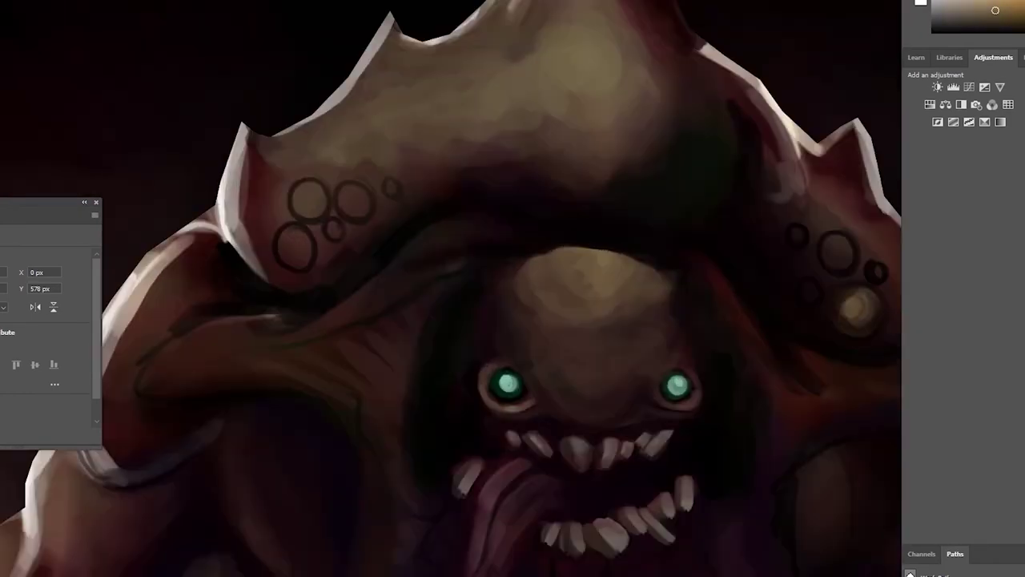
key("ctrl+minus")
key("F7")
key("ctrl+minus")
key("ctrl+plus")
Pick a soft, smaller brush on Layer 4 and zoom in on the creature's face.
right_click(556, 362)
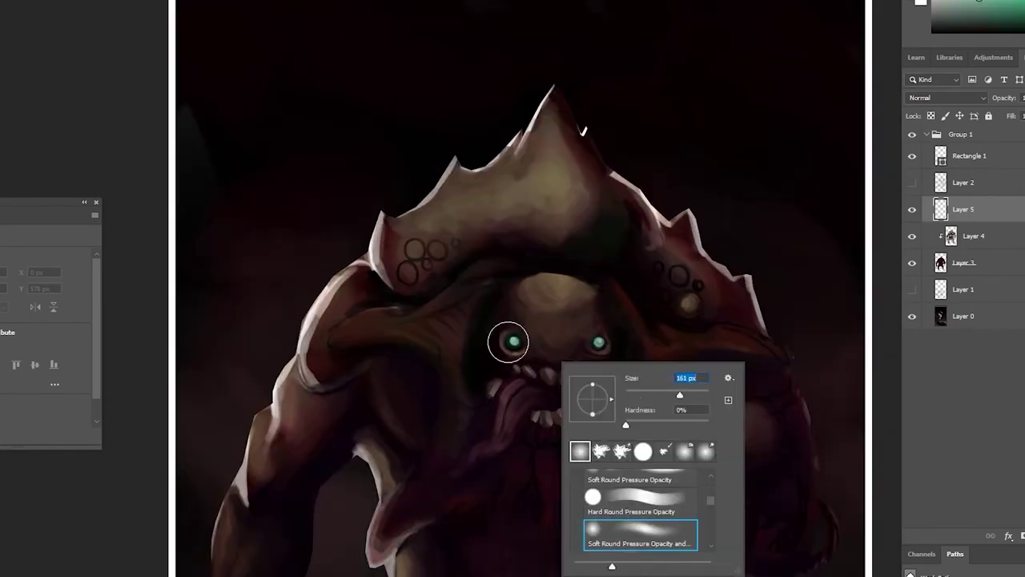
key("ctrl+0")
key("ctrl+plus")
key("ctrl+plus")
key("ctrl+plus")
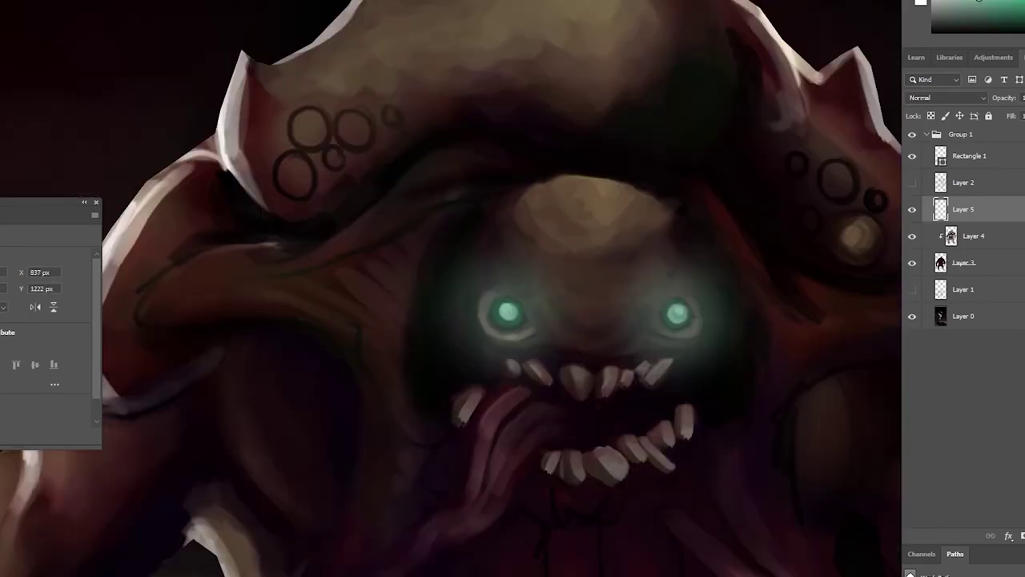
key("ctrl+minus")
key("ctrl+minus")
key("ctrl+minus")
key("ctrl+plus")
key("ctrl+plus")
key("ctrl+plus")
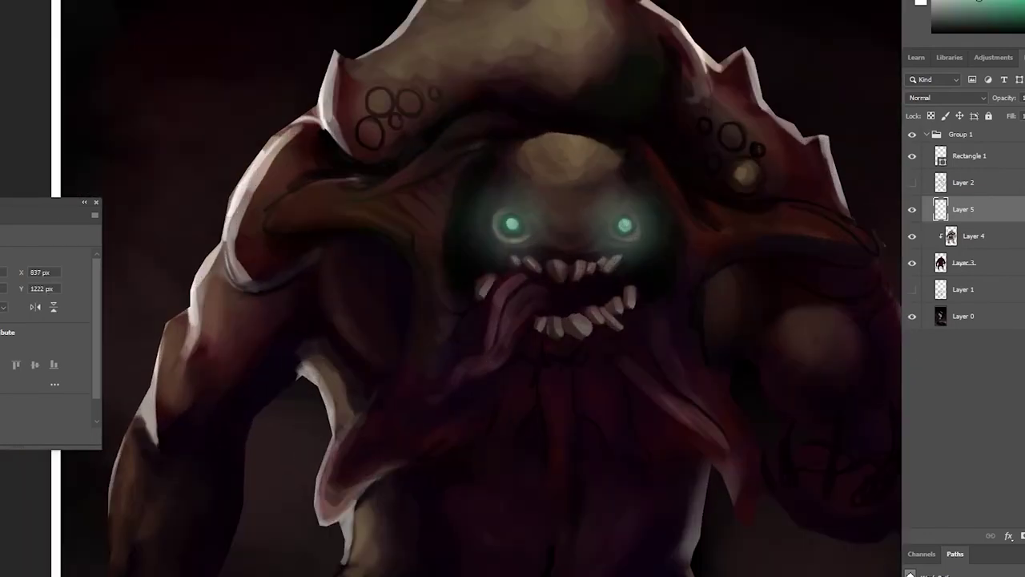
key("ctrl+plus")
key("alt+bracketleft")
key("ctrl+plus")
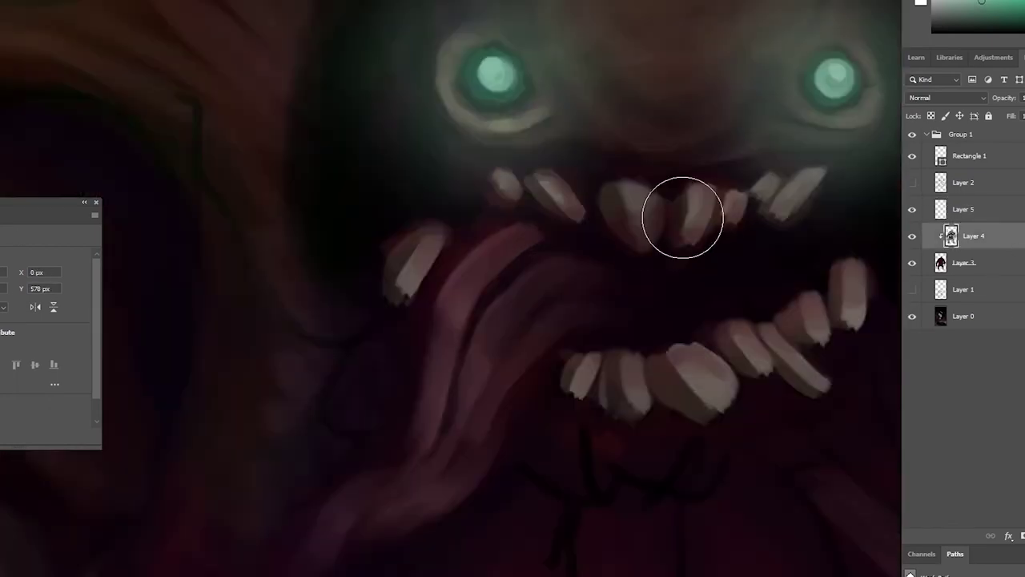
key("ctrl+minus")
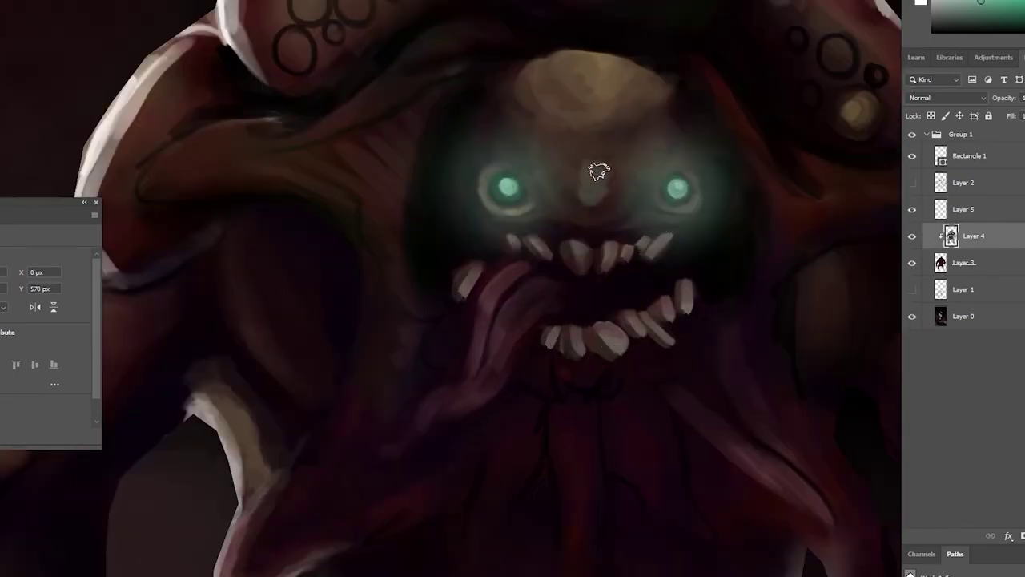
key("ctrl+minus")
key("ctrl+minus")
key("ctrl+minus")
key("ctrl+plus")
key("ctrl+plus")
key("ctrl+plus")
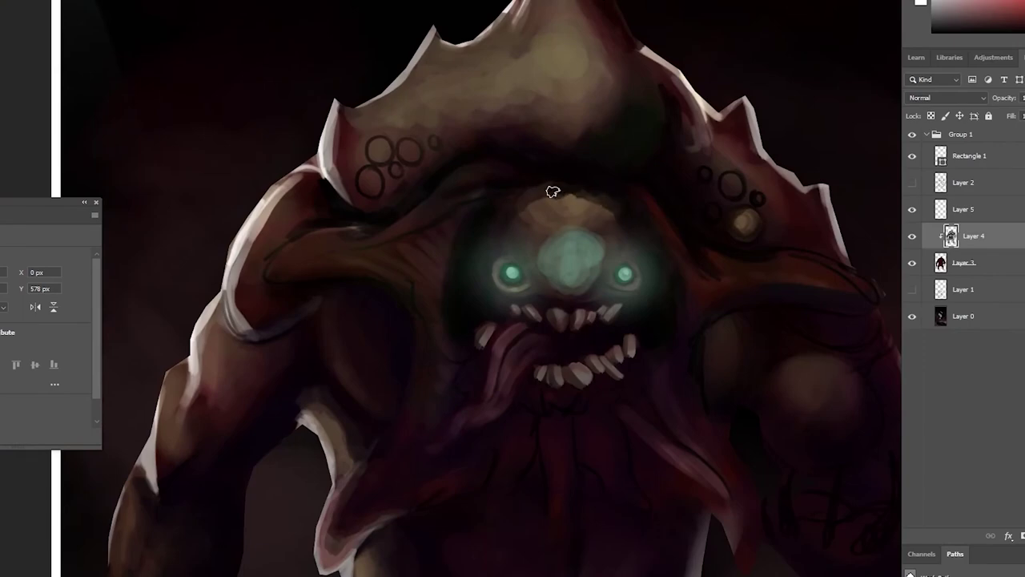
key("ctrl+plus")
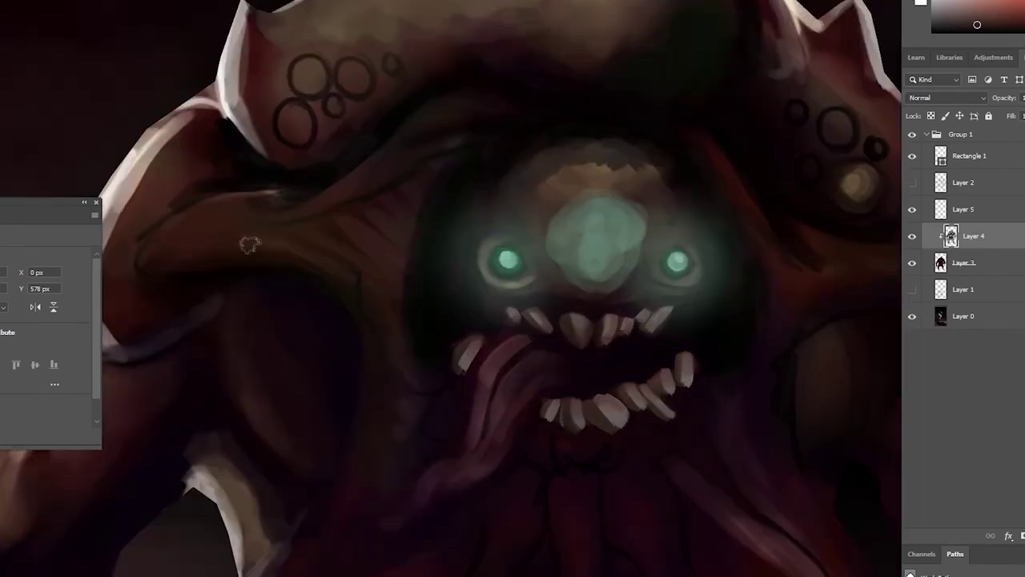
Paint green light over the teal nose blob and blend it into darker tones.
mouse_move(577, 176)
left_mouse_down()
mouse_move(595, 279)
mouse_move(609, 208)
left_mouse_up()
left_click_drag(592, 264, 610, 232)
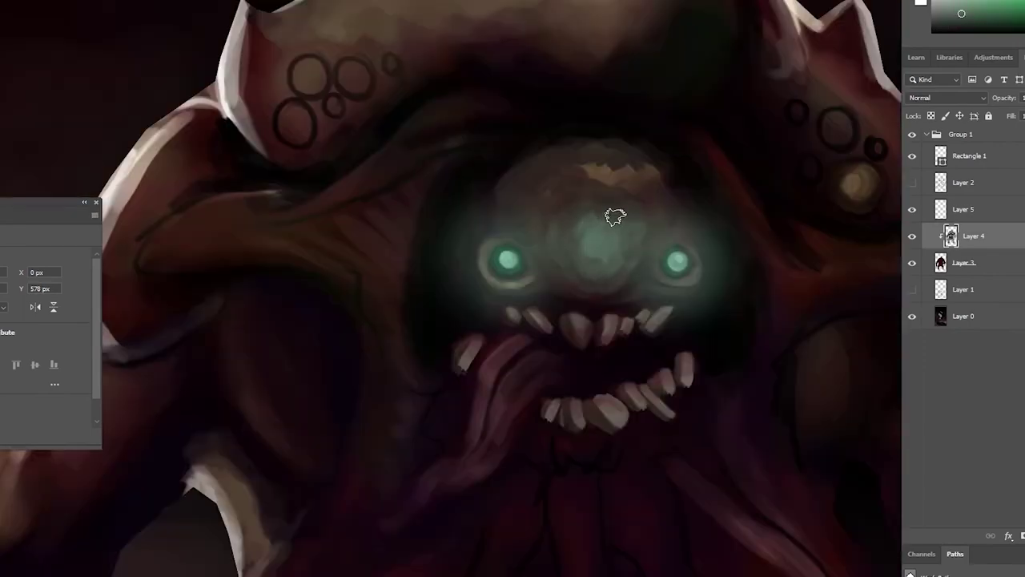
right_click(629, 279)
key("Escape")
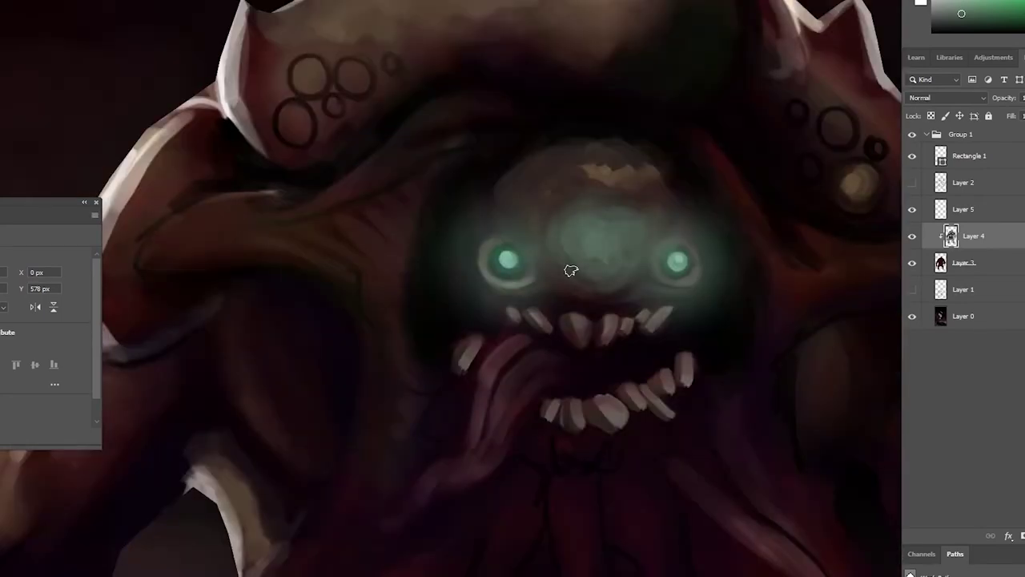
scroll(603, 181, "up", 3)
key("ctrl+0")
scroll(572, 232, "up", 5)
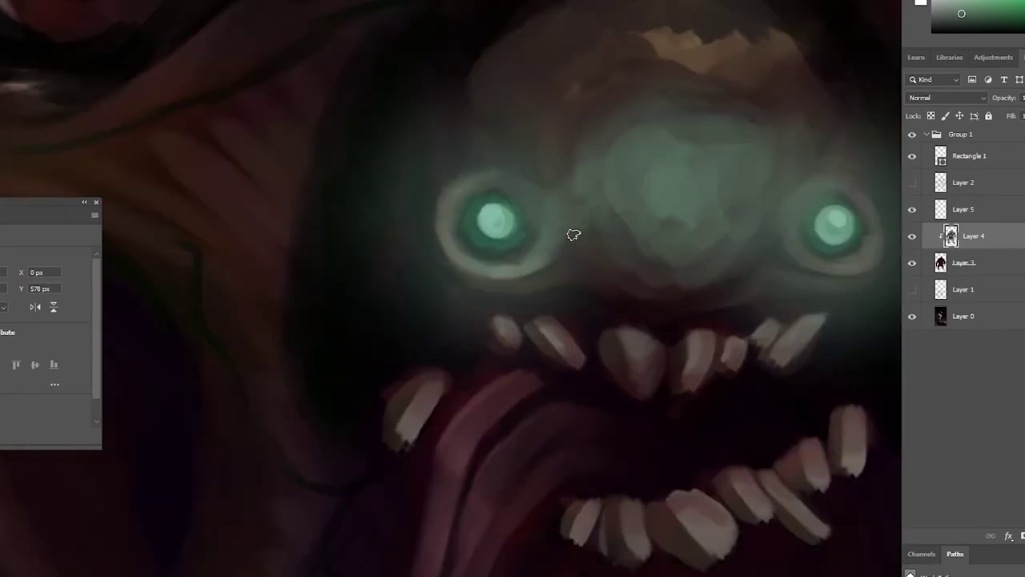
Choose a pale green as the colour for painting the eye light.
right_click(634, 231)
key("Escape")
scroll(625, 232, "down", 5)
scroll(552, 183, "up", 5)
scroll(753, 115, "down", 5)
scroll(606, 284, "up", 5)
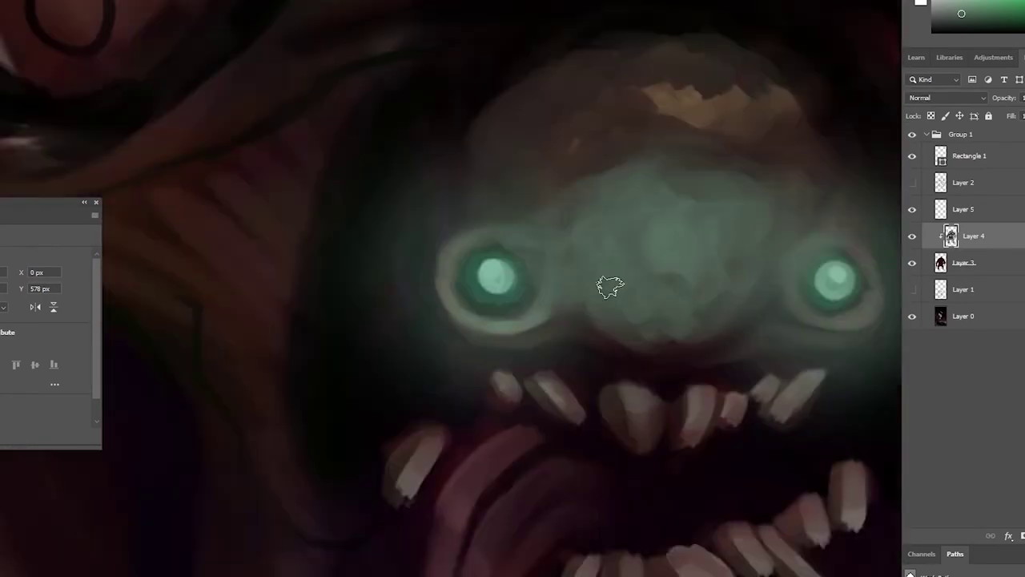
scroll(519, 209, "down", 5)
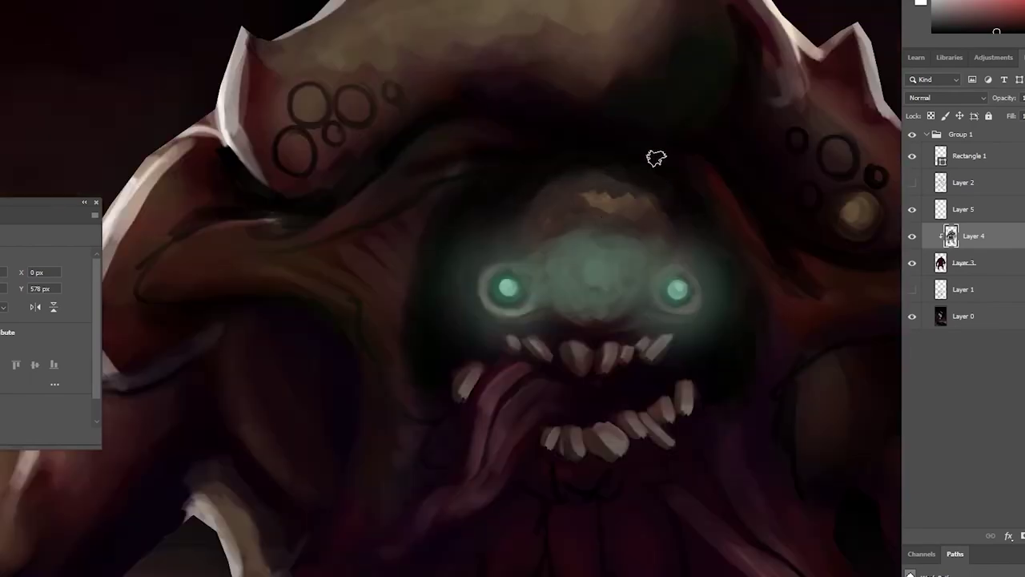
scroll(656, 158, "up", 5)
scroll(805, 172, "down", 5)
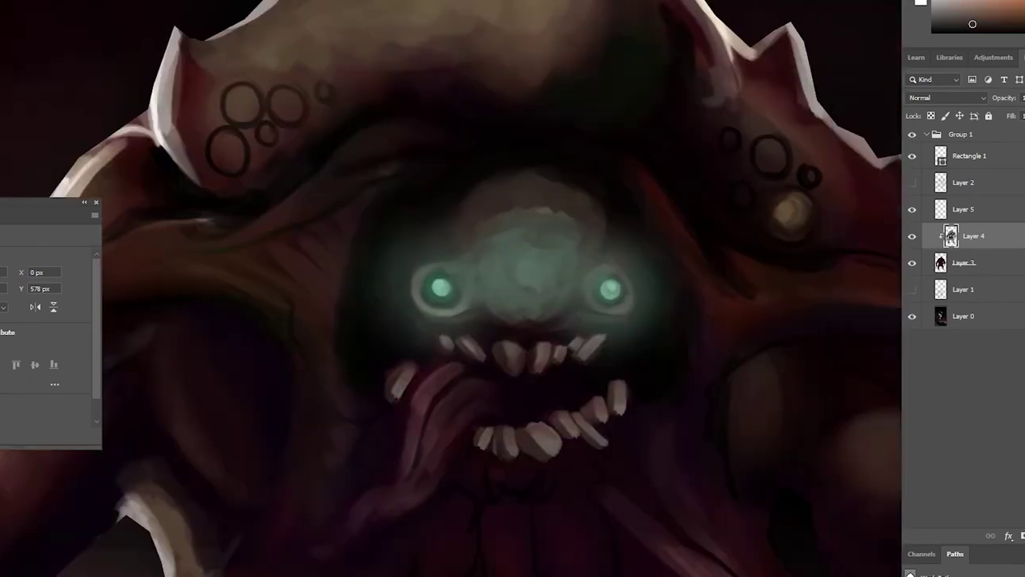
scroll(609, 265, "up", 5)
scroll(513, 296, "down", 5)
scroll(513, 297, "up", 5)
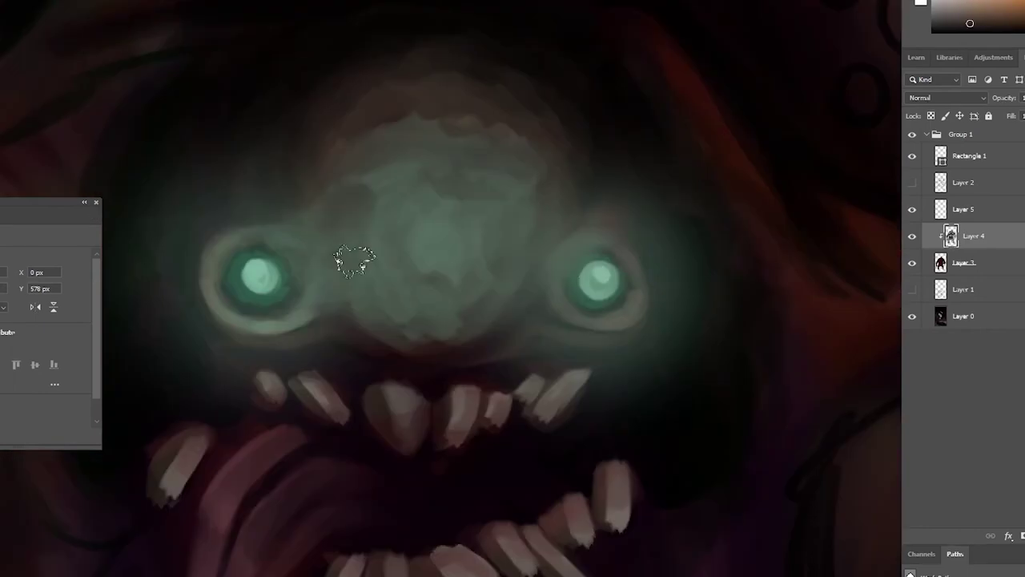
scroll(456, 277, "down", 5)
scroll(456, 277, "up", 5)
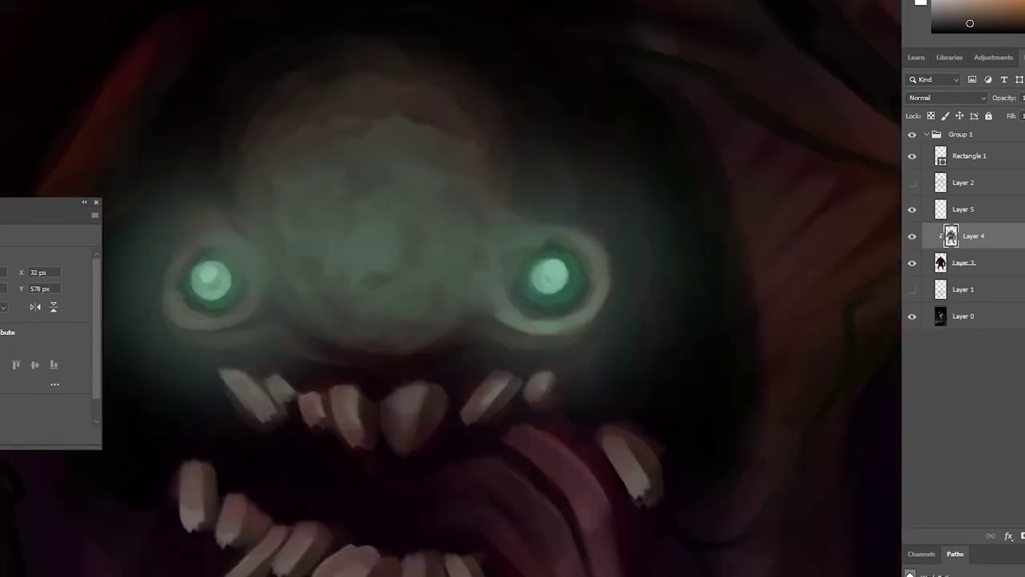
scroll(476, 396, "down", 5)
scroll(542, 236, "up", 2)
scroll(542, 235, "up", 2)
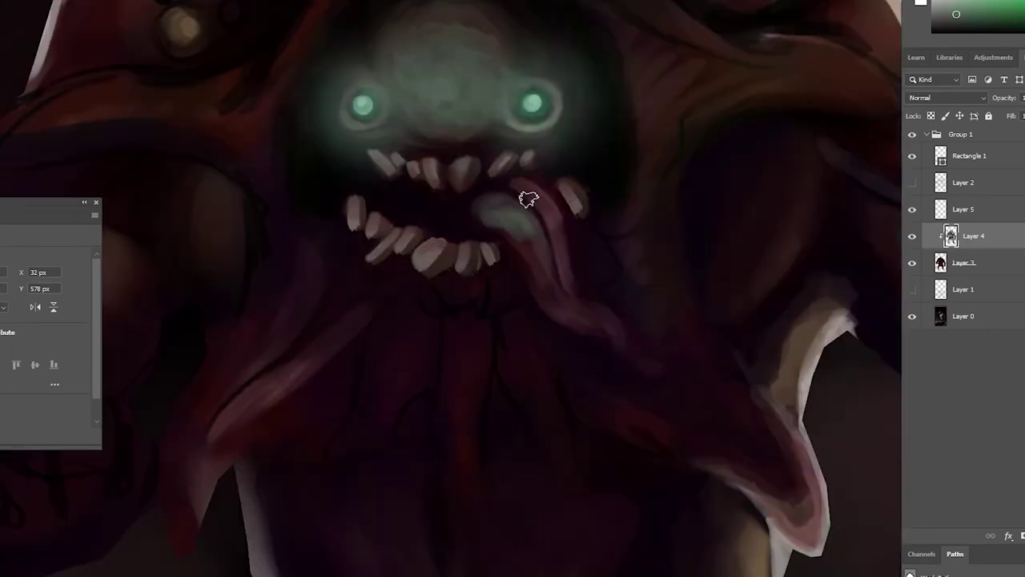
scroll(528, 198, "up", 3)
scroll(556, 235, "down", 3)
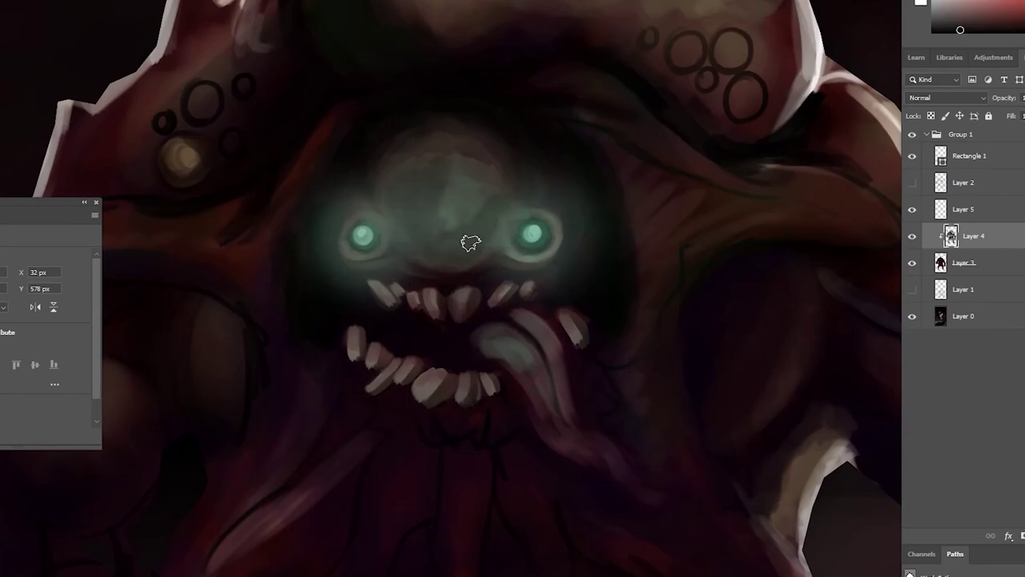
left_click(425, 165, "alt")
Sample face green, light the upper-left head outline and left eye ring, and hide Layer 5.
scroll(480, 296, "up", 3)
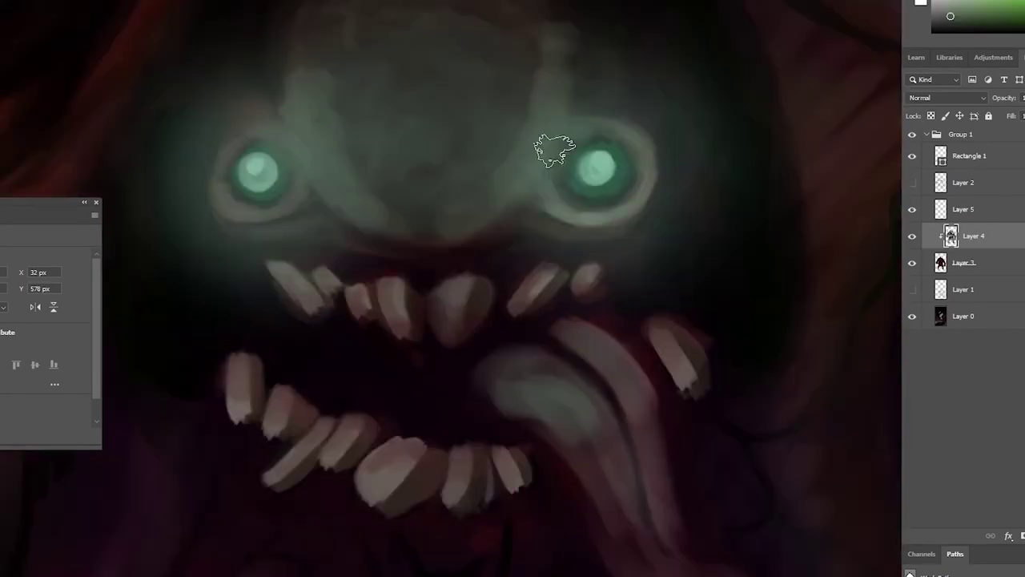
scroll(275, 256, "up", 3)
scroll(622, 251, "down", 5)
scroll(439, 278, "up", 5)
right_click(439, 278)
key("Return")
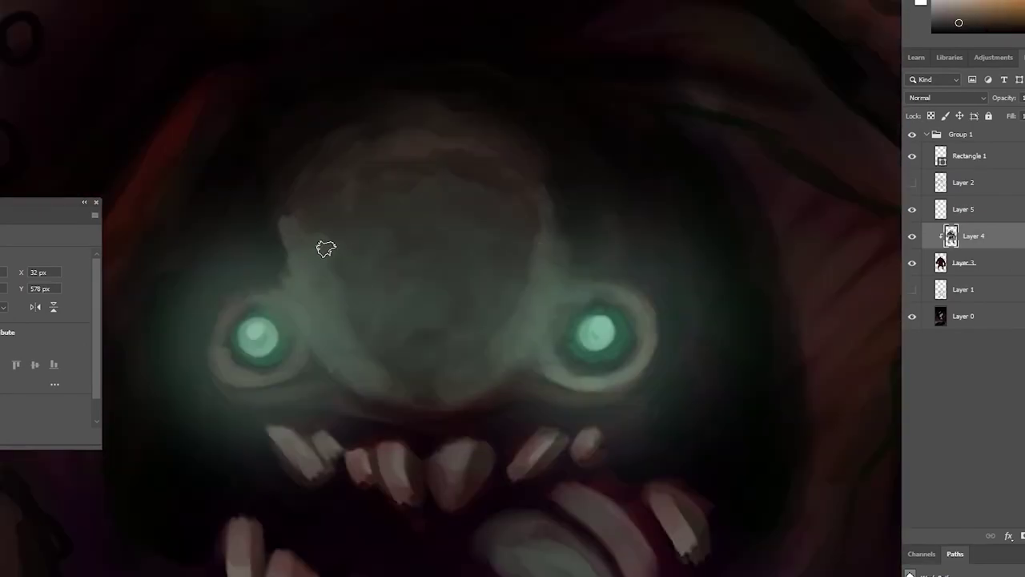
left_click(273, 273, "alt")
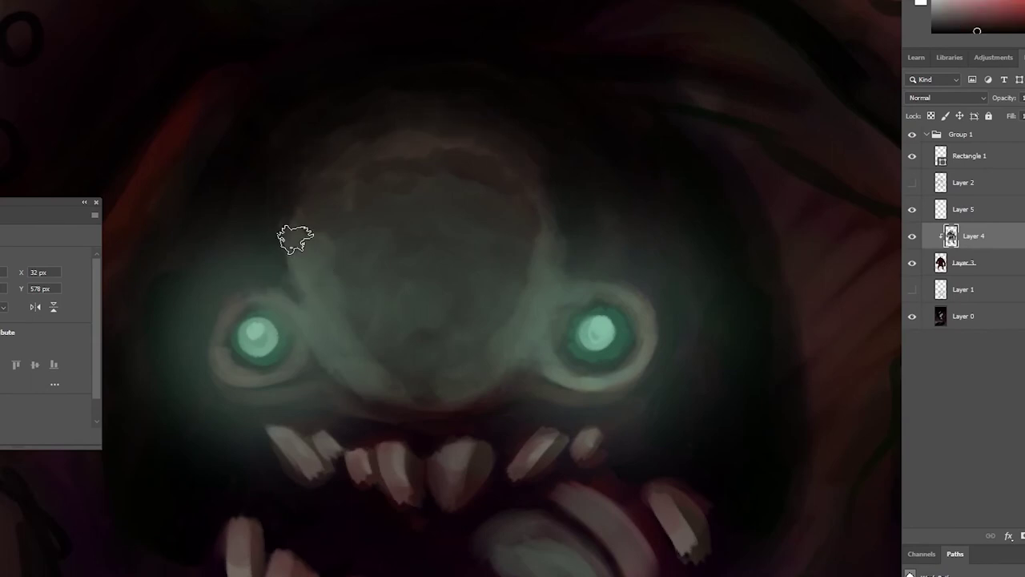
left_click(344, 351, "alt")
scroll(536, 346, "up", 2)
left_click_drag(292, 223, 337, 143)
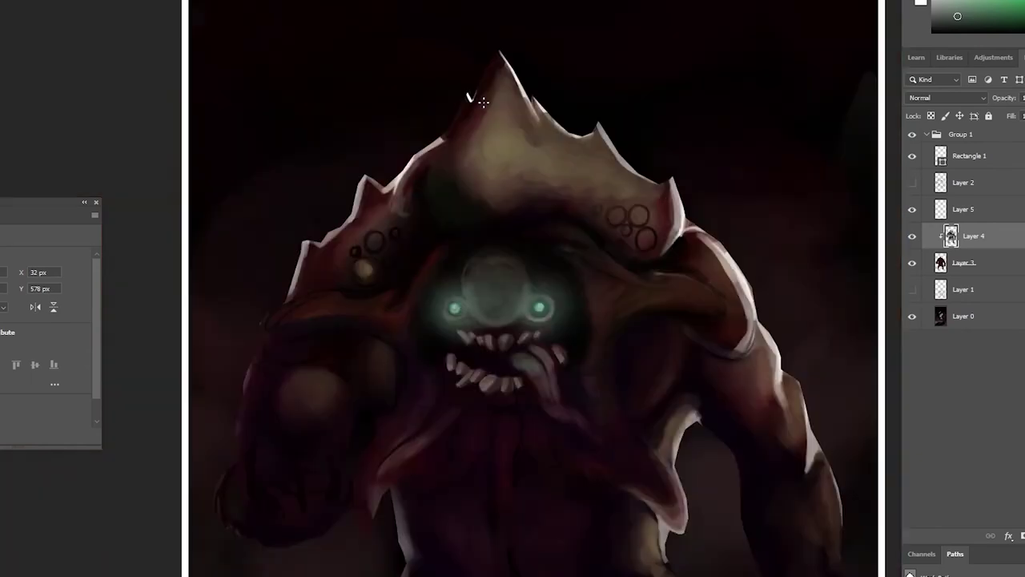
mouse_move(272, 282)
left_mouse_down()
mouse_move(229, 389)
mouse_move(231, 366)
left_mouse_up()
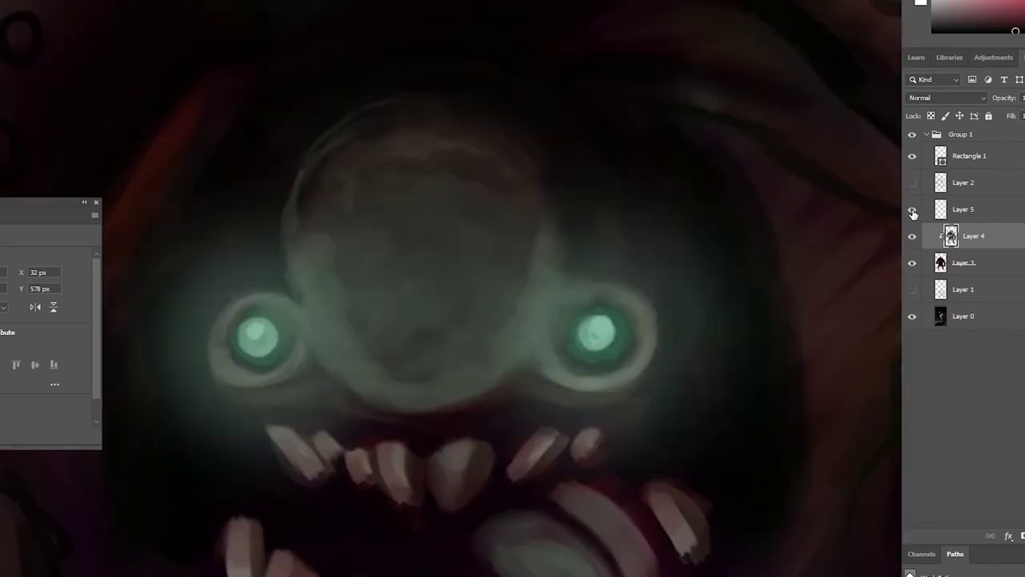
left_click(911, 209)
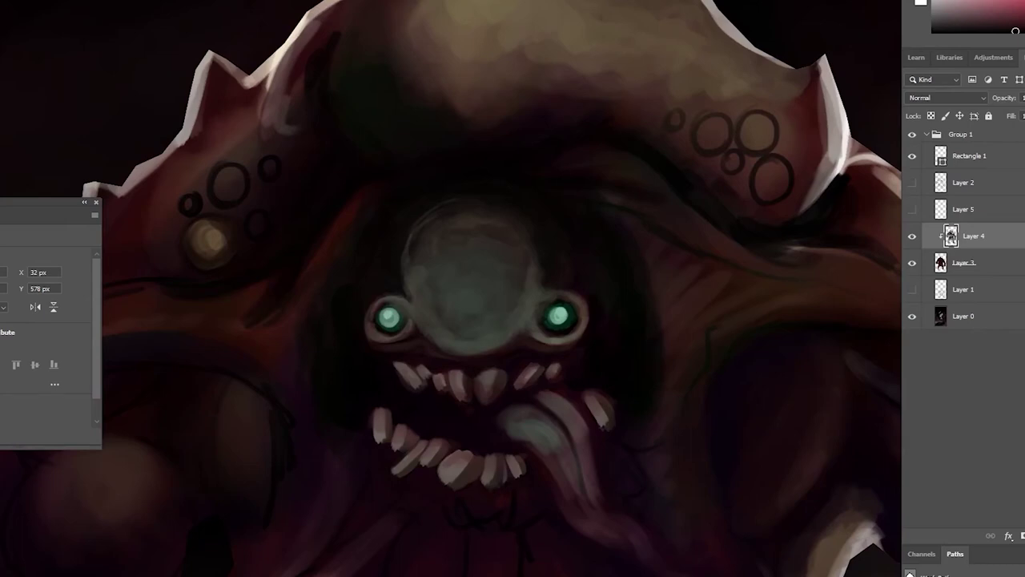
Darken the nose and mouth area with dark tones sampled from the face.
left_click(353, 332, "alt")
scroll(463, 330, "up", 2)
mouse_move(327, 359)
left_mouse_down()
mouse_move(451, 382)
mouse_move(481, 373)
left_mouse_up()
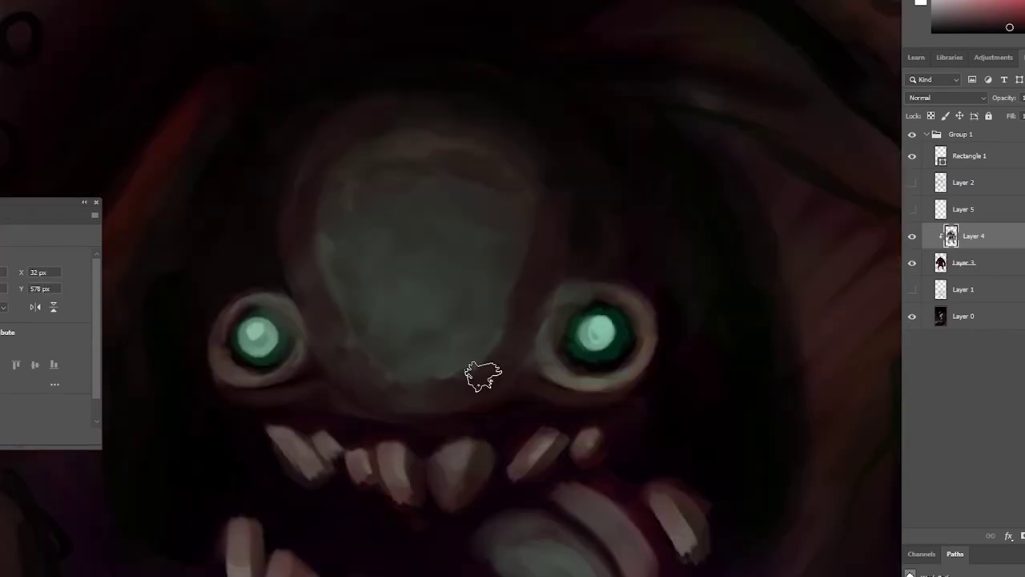
left_click(481, 373, "alt")
scroll(646, 435, "down", 2)
scroll(321, 286, "up", 2)
left_click(321, 286, "alt")
mouse_move(320, 286)
left_mouse_down()
mouse_move(339, 315)
mouse_move(467, 369)
mouse_move(385, 184)
left_mouse_up()
Reshape the nose patch: darker top, lighter lower part, darker edge above the left eye.
left_click(335, 229, "alt")
left_click_drag(336, 229, 522, 247)
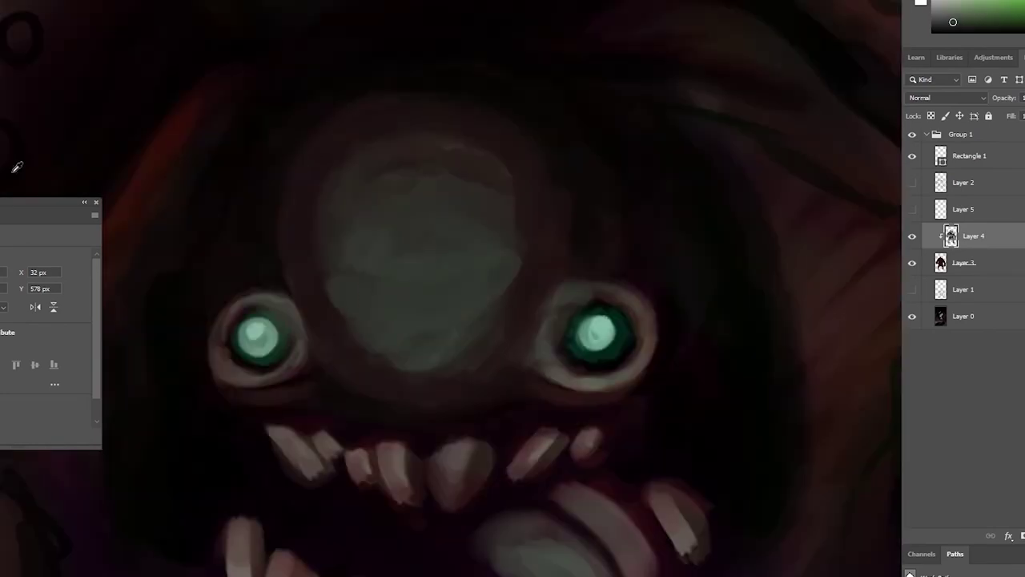
left_click(382, 147, "alt")
mouse_move(344, 289)
left_mouse_down()
mouse_move(390, 362)
mouse_move(473, 344)
left_mouse_up()
left_click(343, 318, "alt")
left_click_drag(279, 257, 294, 296)
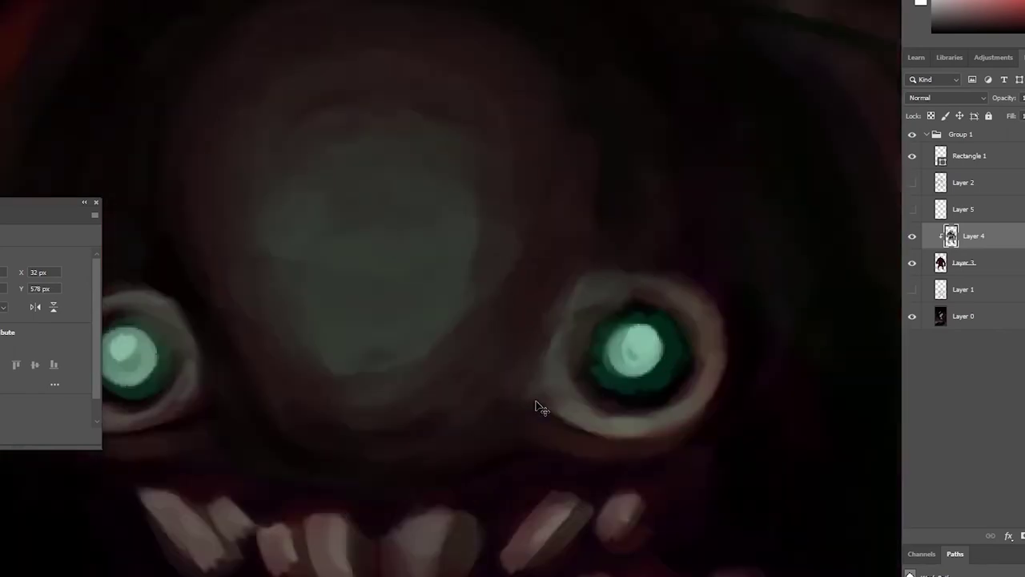
Lighten the right rim of the left eye with a sampled lighter colour.
scroll(366, 376, "up", 1)
scroll(366, 373, "down", 1)
scroll(366, 366, "down", 2)
scroll(364, 372, "up", 2)
left_click(362, 376, "alt")
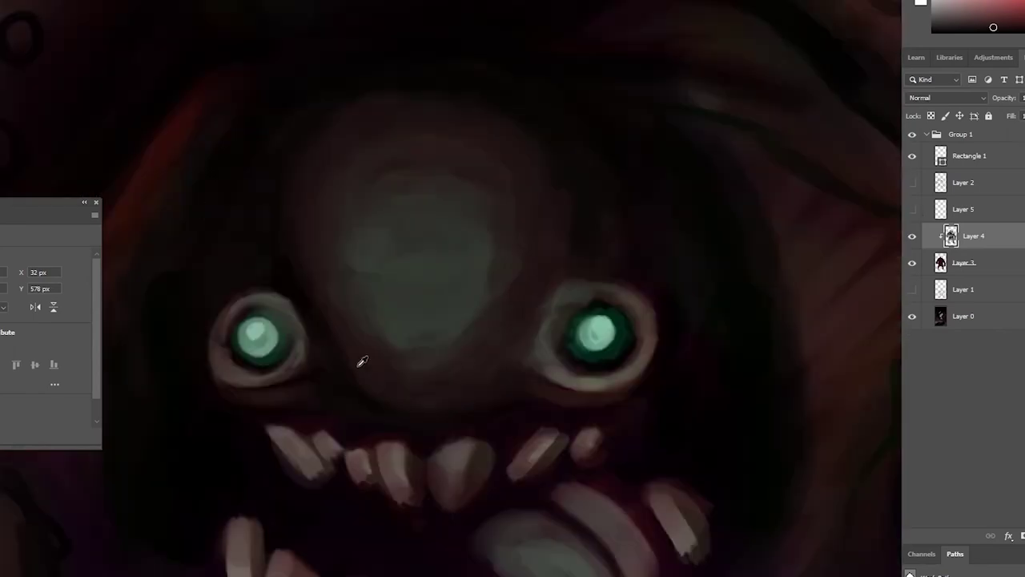
left_click(297, 303, "alt")
left_click_drag(296, 303, 305, 356)
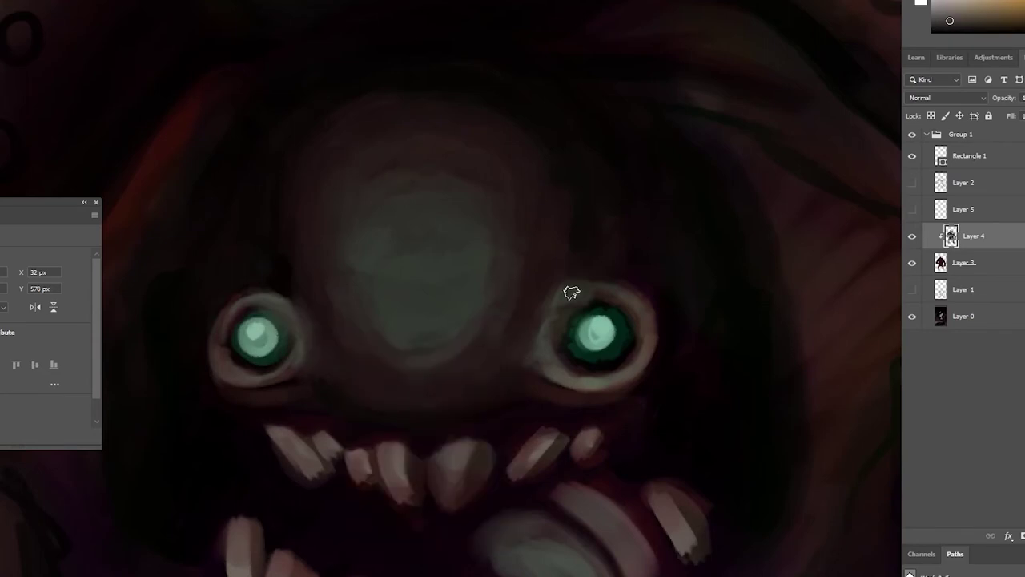
scroll(571, 292, "down", 5)
scroll(491, 286, "up", 5)
Try a green highlight on the central tooth, then undo it.
left_click(555, 330, "alt")
left_click_drag(434, 276, 456, 247)
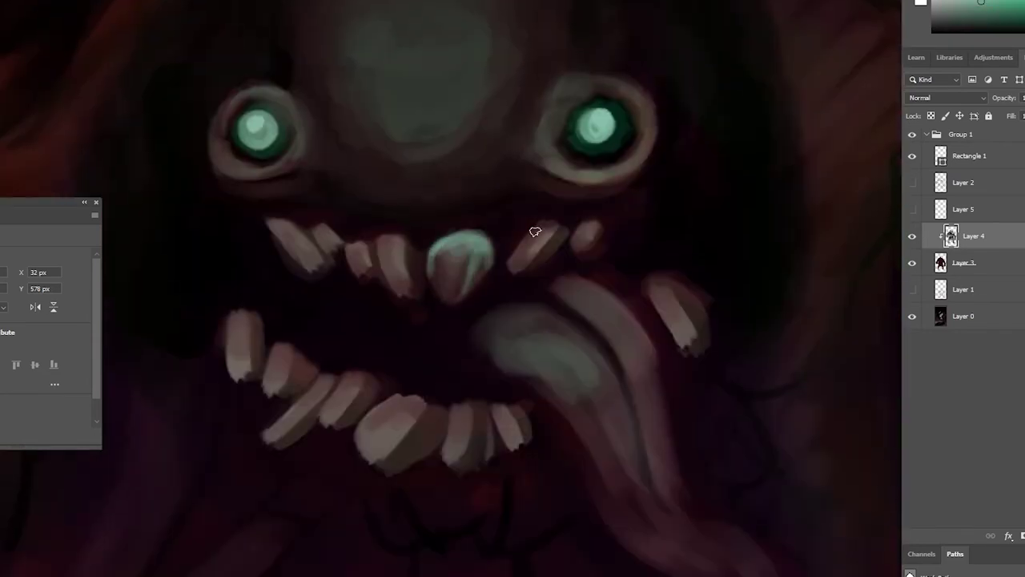
key("ctrl+z")
key("ctrl+z")
key("ctrl+z")
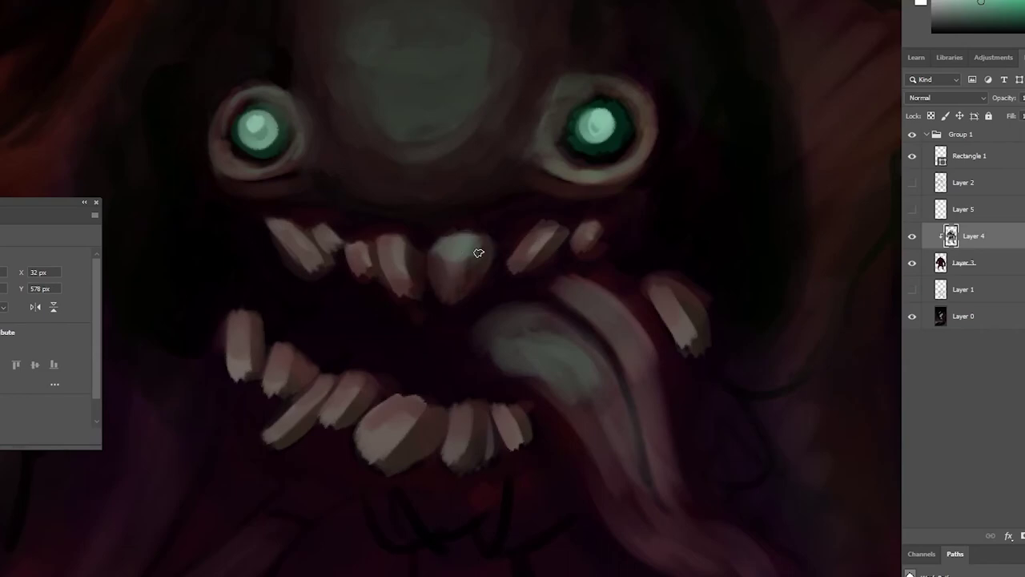
scroll(543, 233, "down", 5)
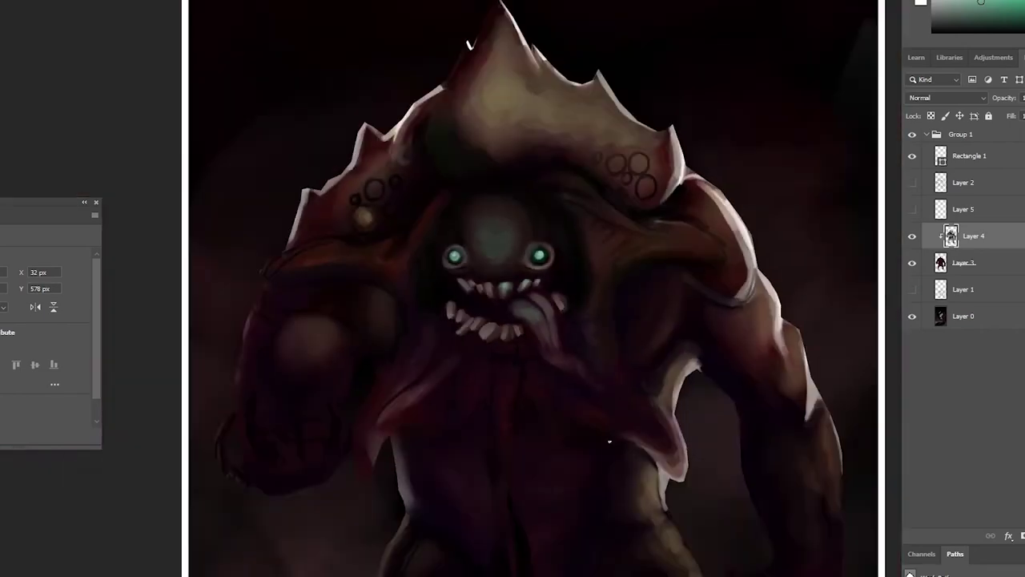
scroll(386, 249, "up", 5)
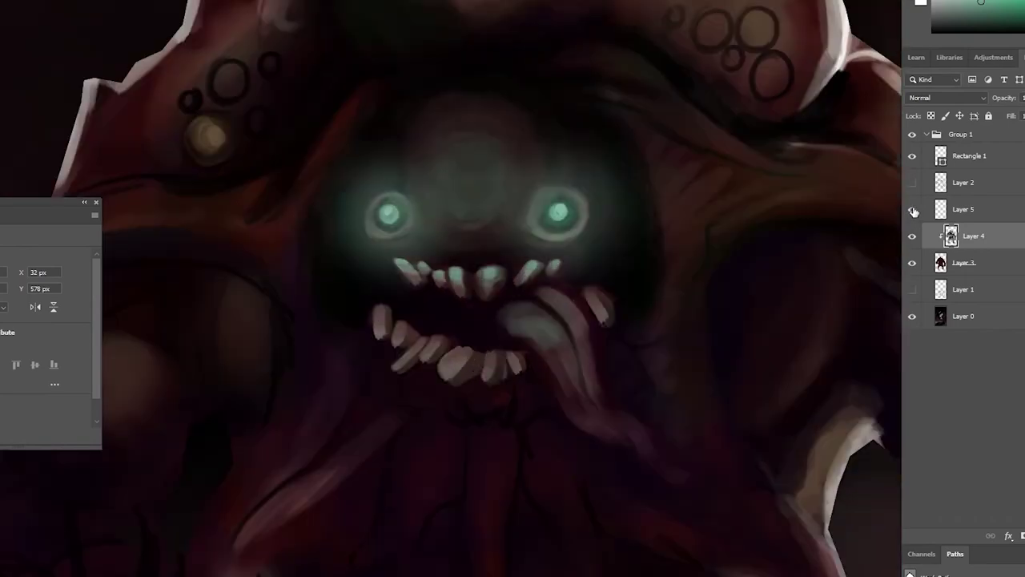
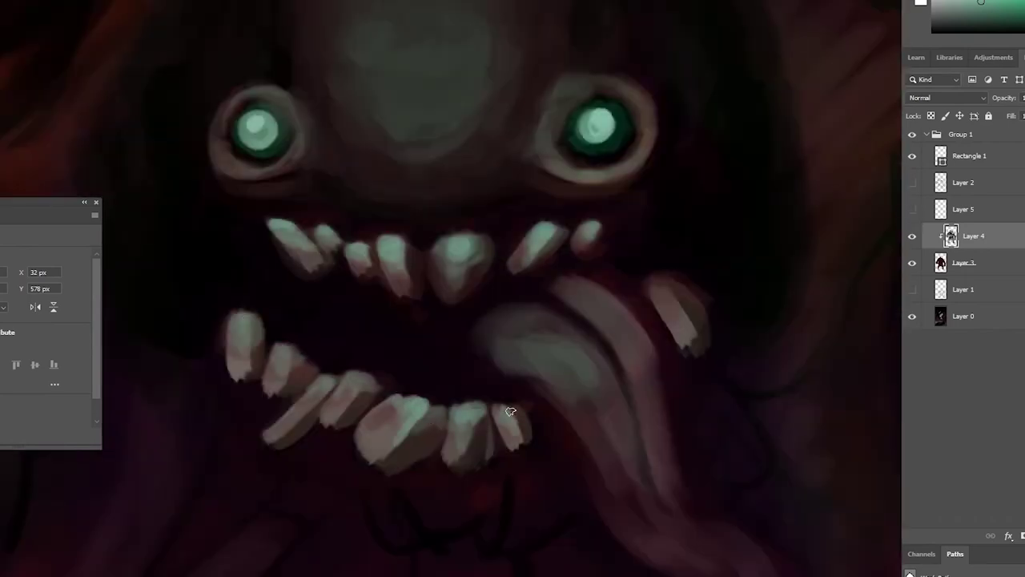
Paint a pale green-grey highlight stroke across the monster's tongue.
left_click_drag(508, 320, 600, 358)
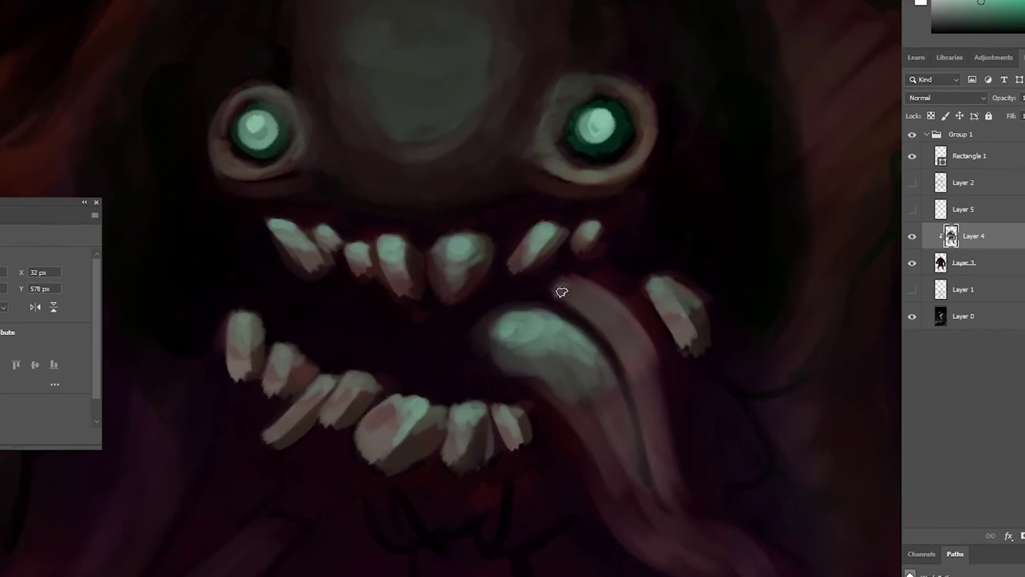
scroll(513, 128, "down", 5)
scroll(529, 80, "up", 3)
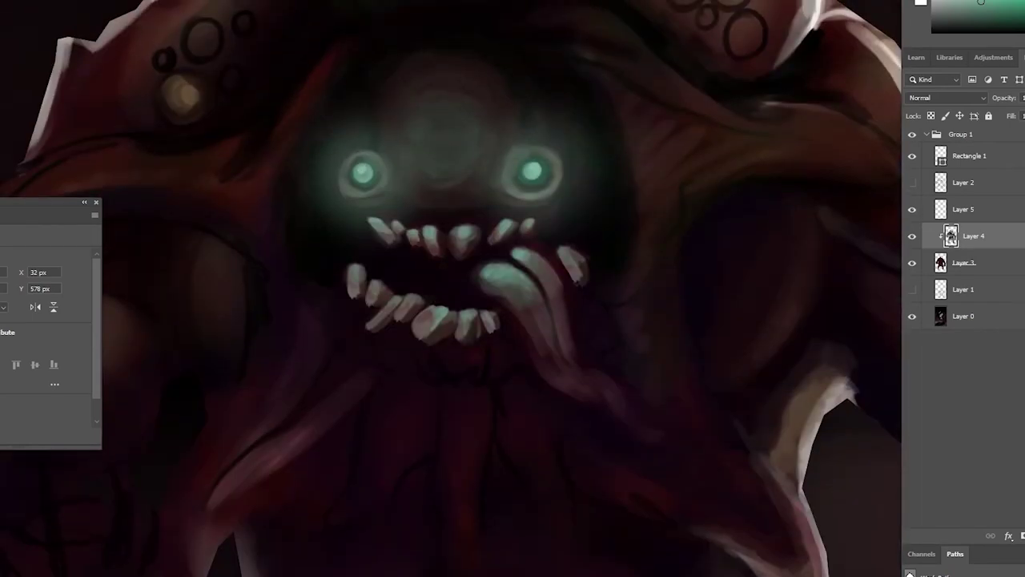
left_click_drag(352, 296, 352, 398)
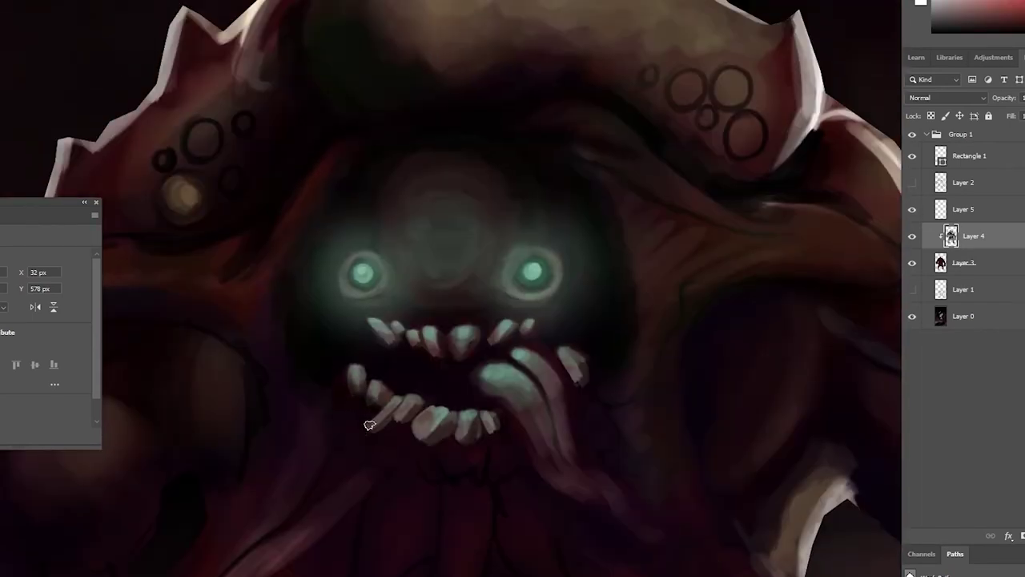
scroll(450, 351, "down", 5)
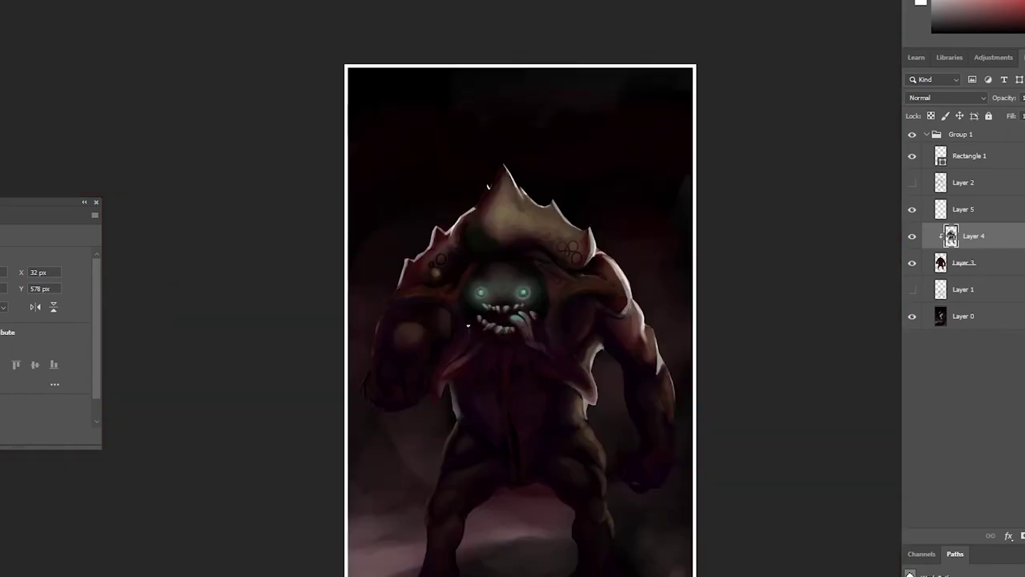
scroll(469, 325, "down", 1)
scroll(469, 325, "up", 5)
scroll(561, 256, "up", 2)
Review the brush presets and pick a purple painting colour.
right_click(599, 239)
key("Escape")
scroll(514, 293, "down", 3)
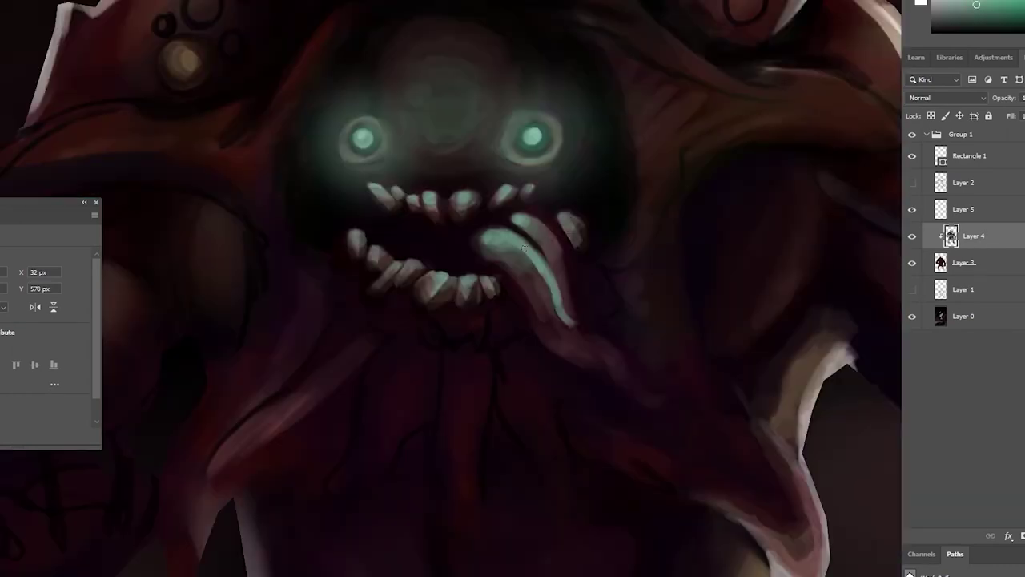
scroll(607, 321, "up", 2)
scroll(561, 256, "down", 5)
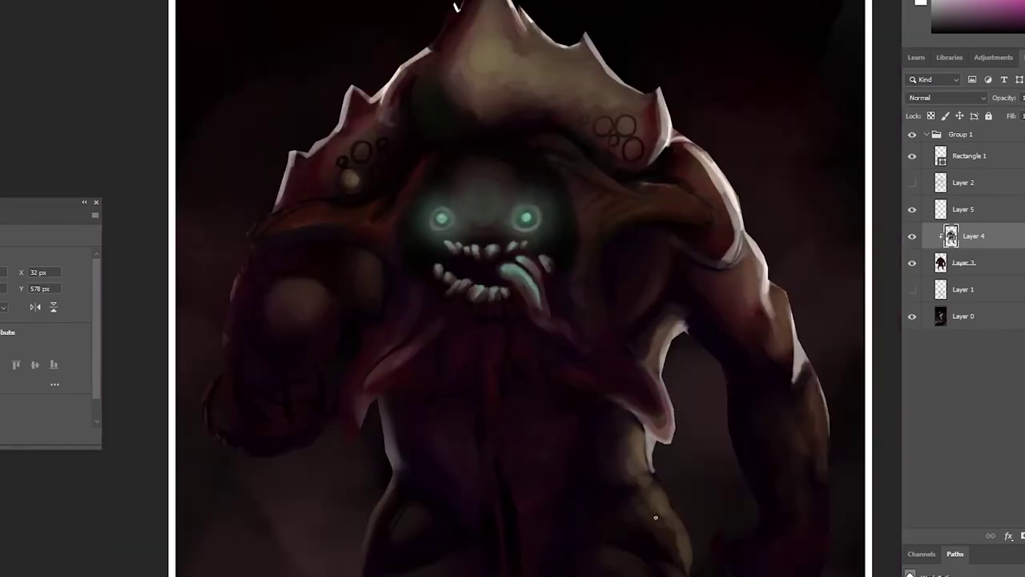
scroll(545, 240, "up", 5)
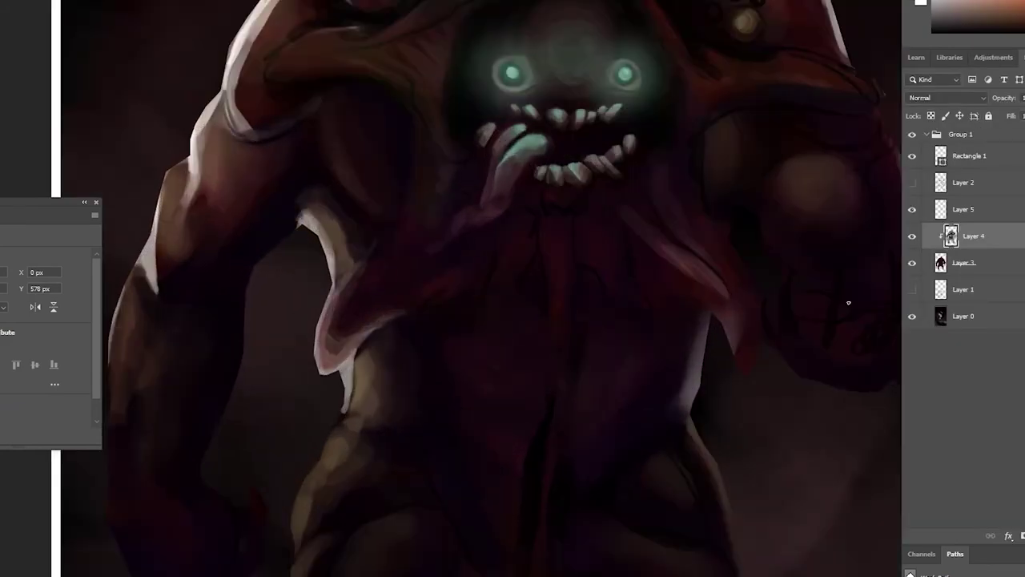
left_click(485, 279, "alt")
right_click(508, 328)
key("Escape")
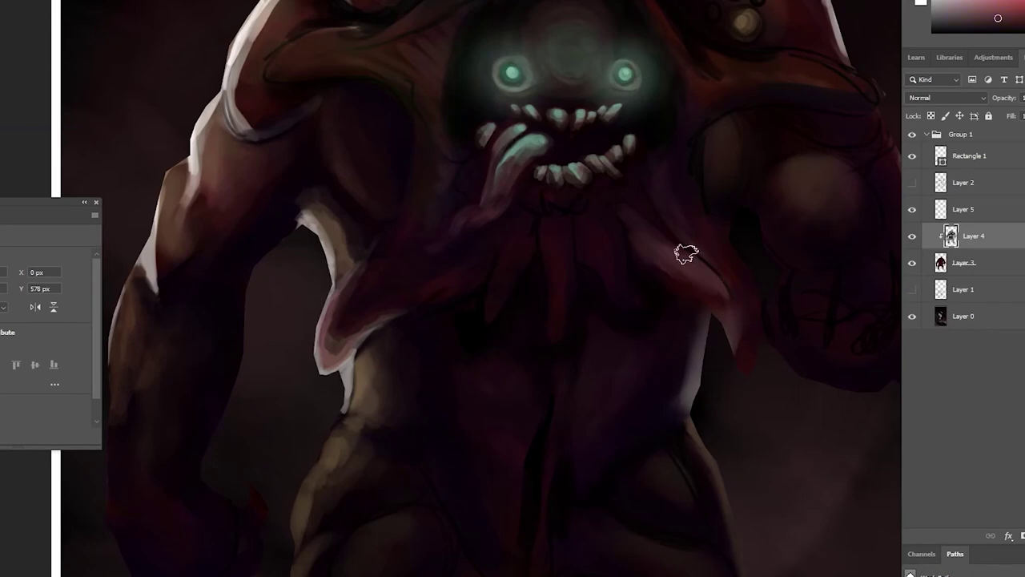
scroll(513, 272, "up", 1)
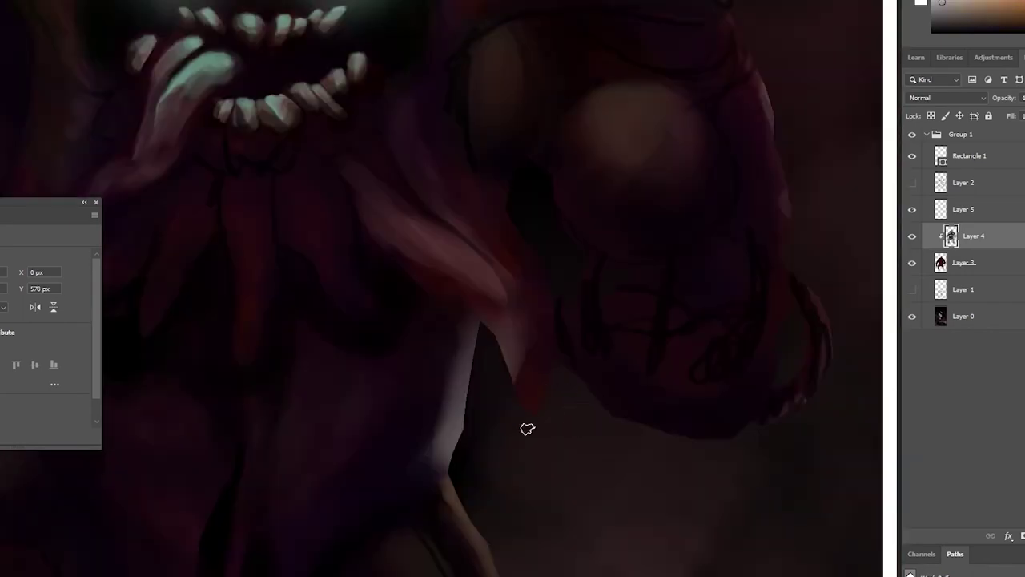
Paint a white zigzag edge on the chest drape with pinkish tones blended inside.
left_click_drag(478, 320, 532, 413)
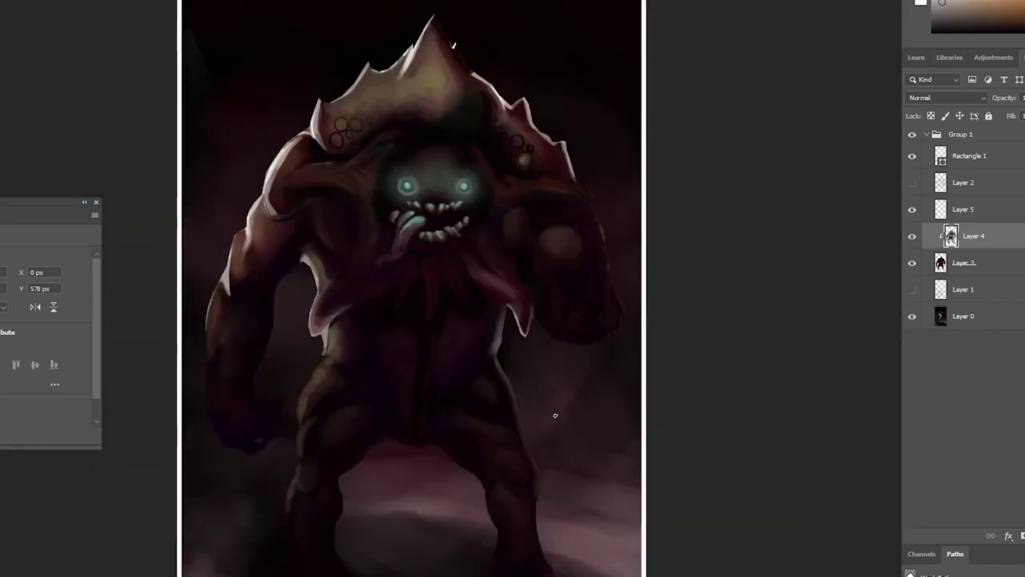
left_click_drag(449, 460, 551, 305)
left_click_drag(481, 328, 524, 400)
mouse_move(513, 268)
left_mouse_down()
mouse_move(504, 347)
mouse_move(476, 294)
left_mouse_up()
left_click_drag(412, 245, 510, 264)
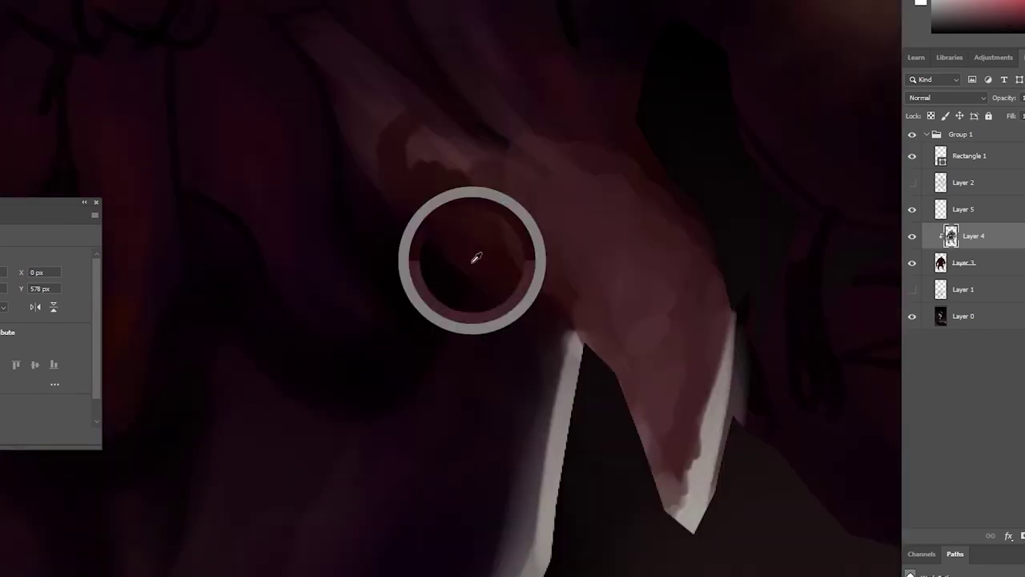
left_click_drag(469, 251, 561, 176)
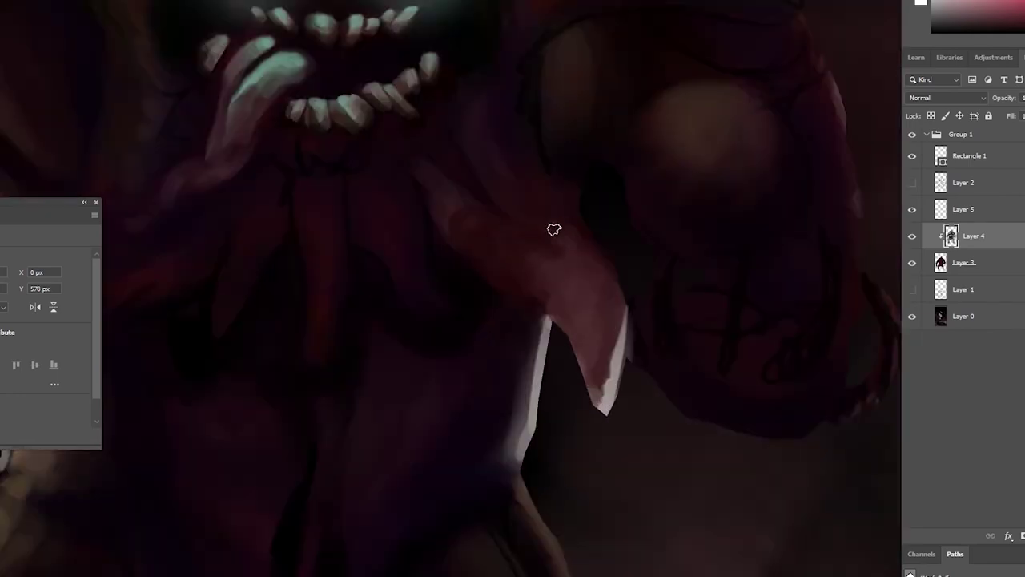
scroll(555, 230, "down", 5)
scroll(594, 183, "up", 5)
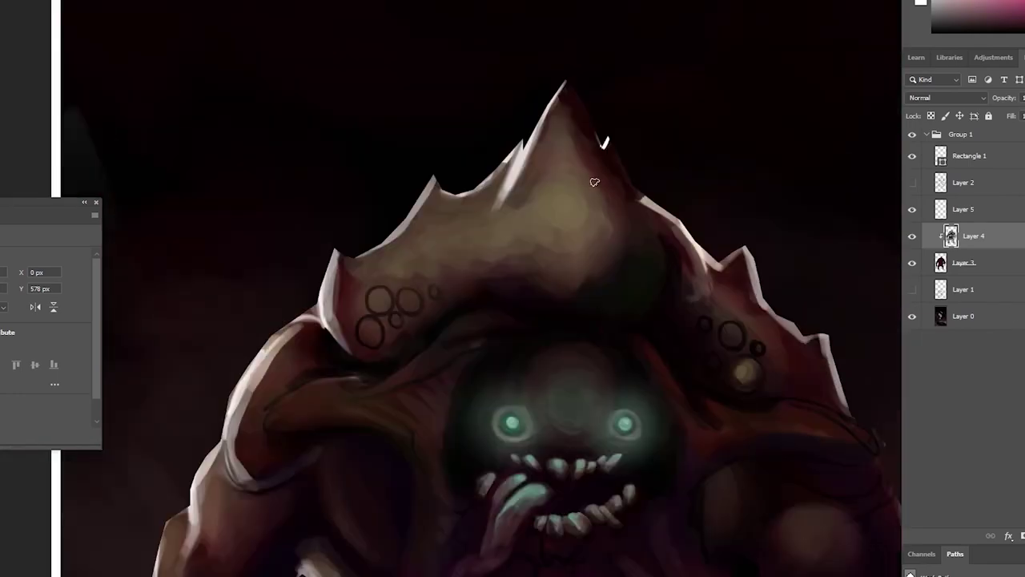
Darken the top ridge of the head, then add lighter strokes along it.
mouse_move(594, 183)
left_mouse_down()
mouse_move(561, 224)
mouse_move(629, 229)
mouse_move(528, 268)
mouse_move(602, 227)
left_mouse_up()
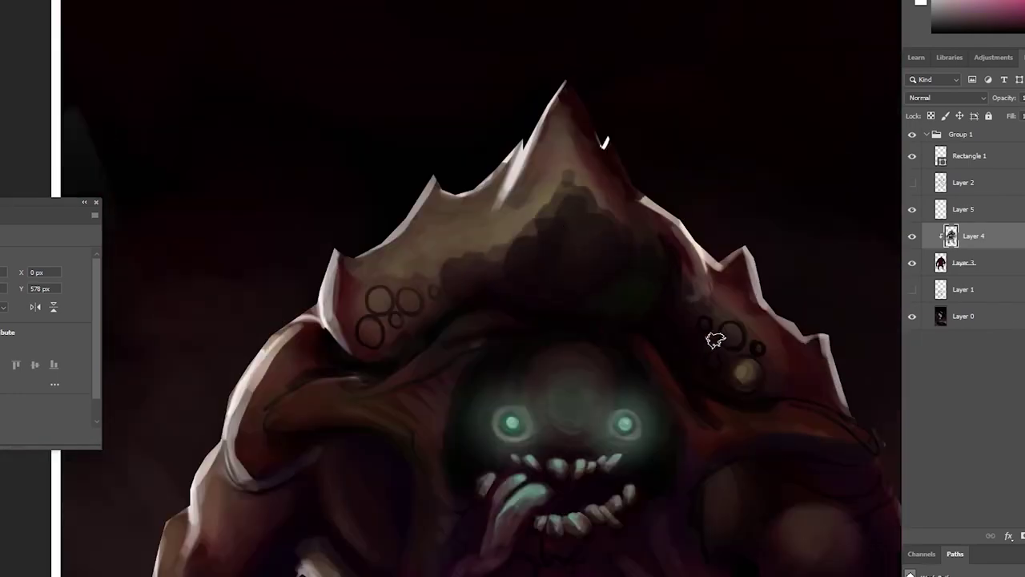
scroll(715, 340, "down", 5)
scroll(705, 444, "up", 3)
scroll(835, 393, "up", 1)
scroll(499, 130, "up", 2)
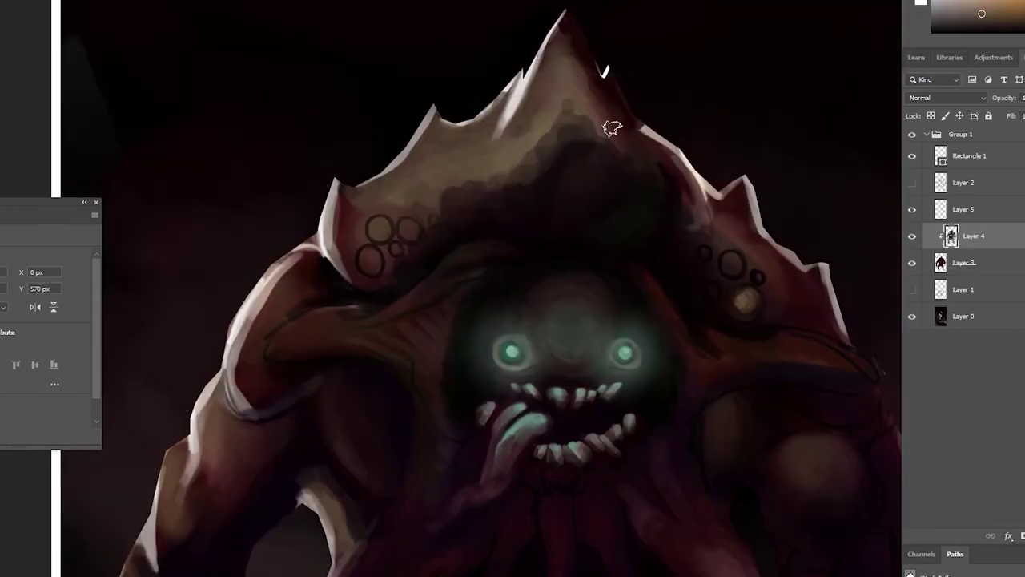
scroll(611, 128, "down", 5)
scroll(727, 249, "up", 3)
scroll(564, 144, "up", 2)
scroll(564, 145, "up", 1)
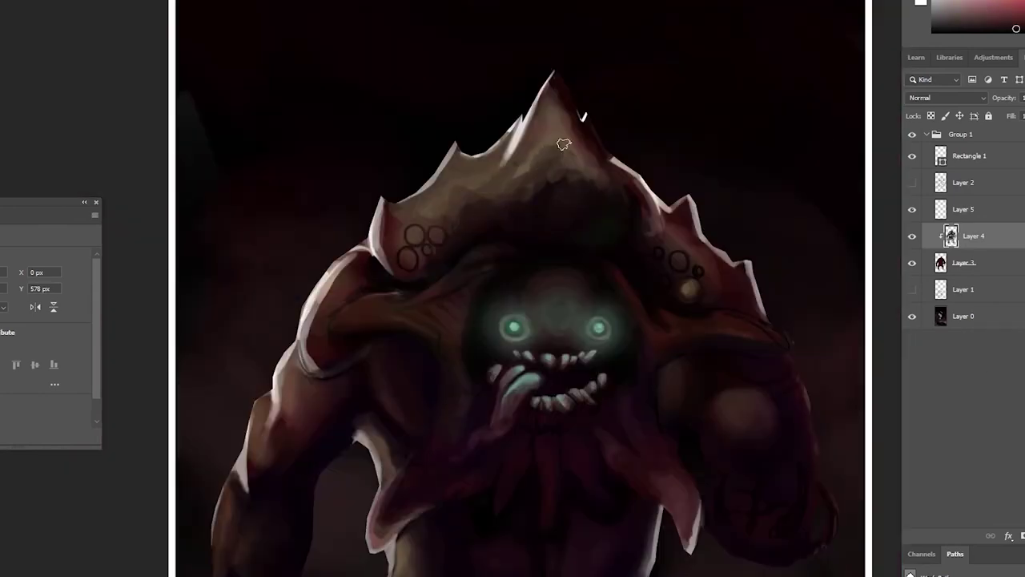
left_click_drag(563, 145, 600, 199)
scroll(600, 199, "up", 2)
left_click_drag(549, 176, 625, 144)
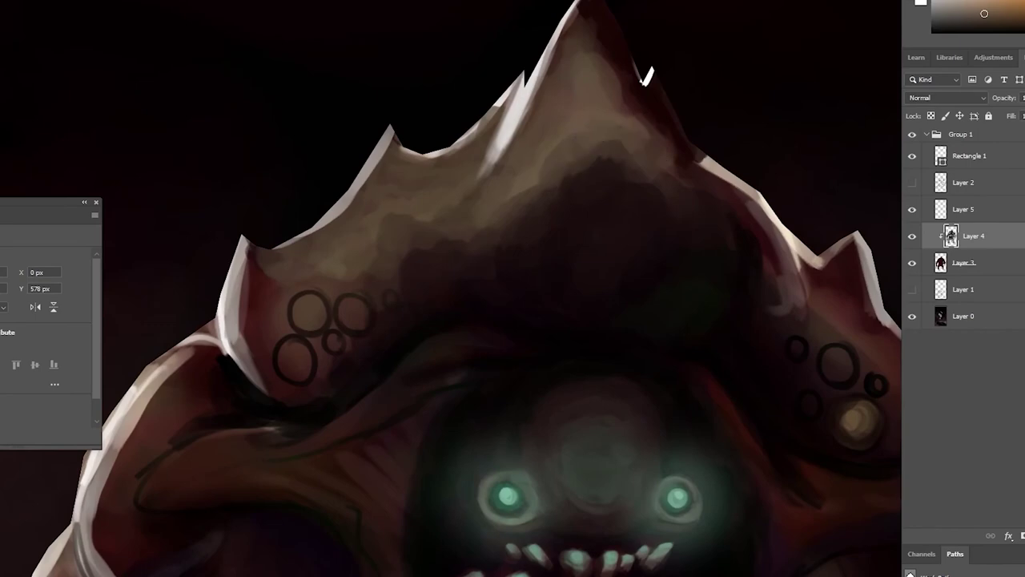
scroll(430, 141, "down", 4)
scroll(449, 128, "up", 2)
Paint the forehead circles into light blobs, then tone them down to darker tan.
left_click(419, 113, "alt")
scroll(488, 131, "up", 2)
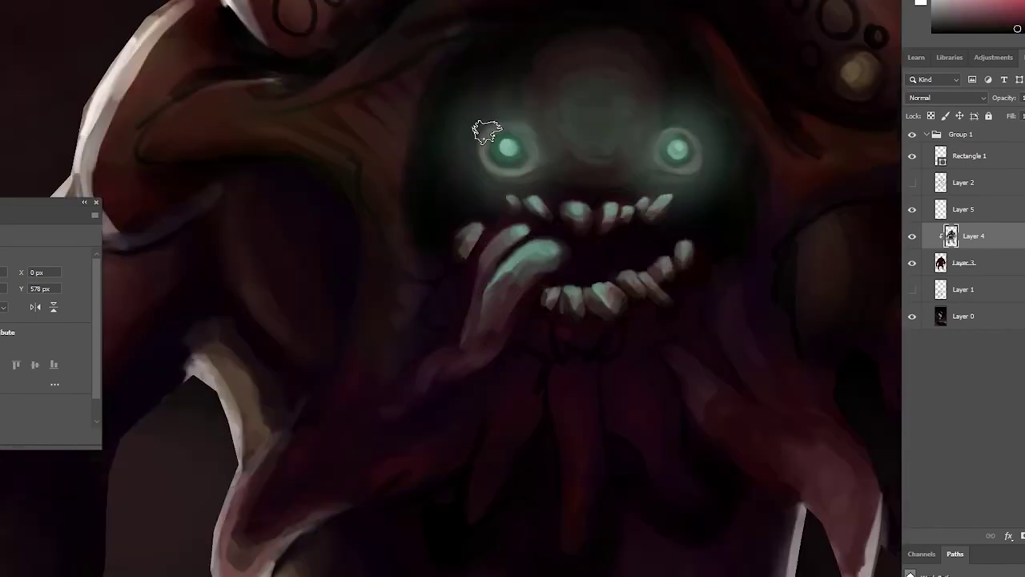
scroll(488, 130, "down", 1)
left_click(36, 157, "alt")
left_click_drag(304, 89, 366, 72)
scroll(366, 73, "up", 3)
left_click_drag(280, 249, 366, 229)
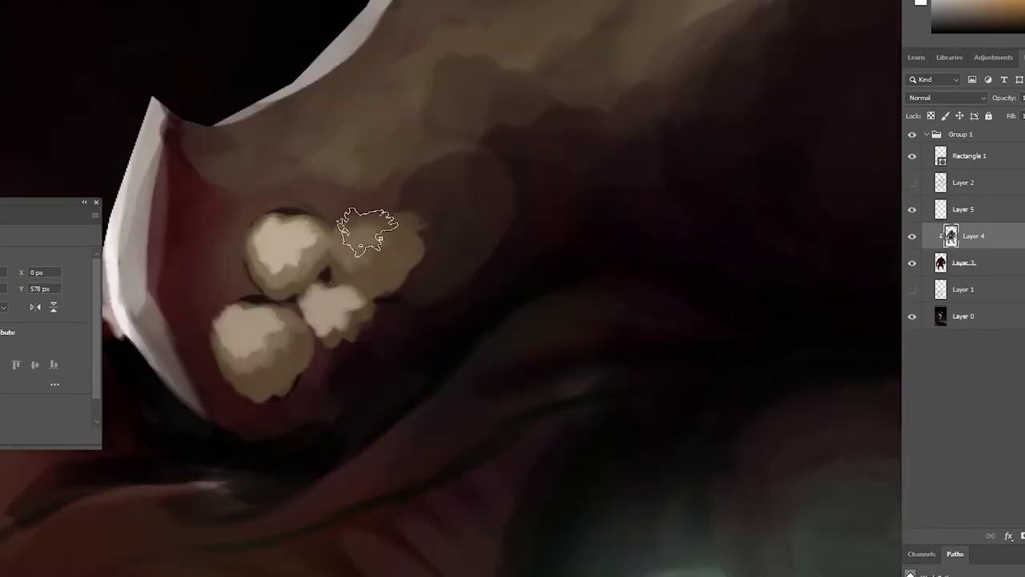
left_click(448, 240, "alt")
left_click_drag(232, 337, 280, 376)
mouse_move(265, 240)
left_mouse_down()
mouse_move(385, 248)
mouse_move(324, 341)
left_mouse_up()
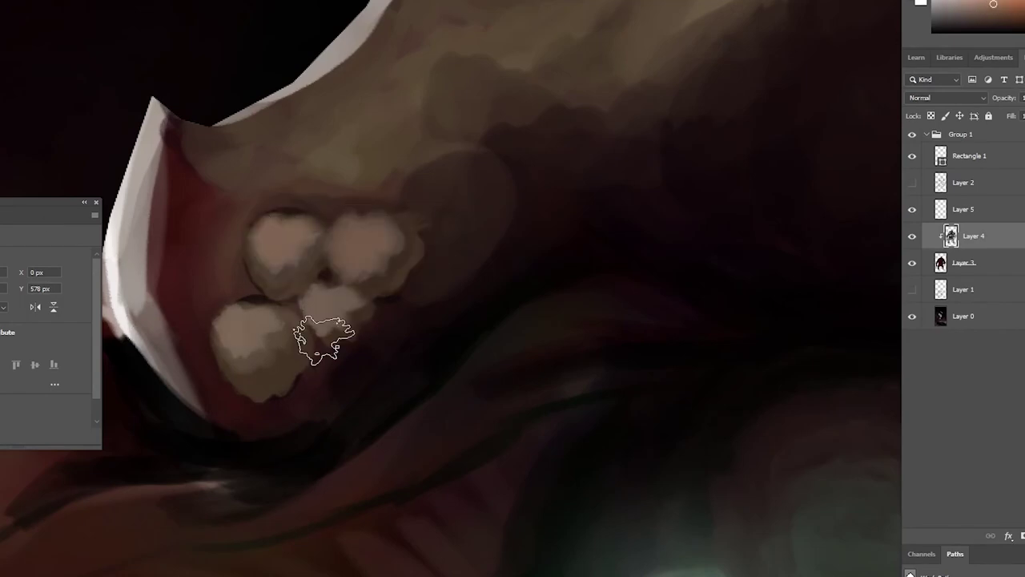
Darken the lighter area of the head and add a light edge along its upper right.
scroll(323, 340, "down", 3)
scroll(325, 340, "up", 2)
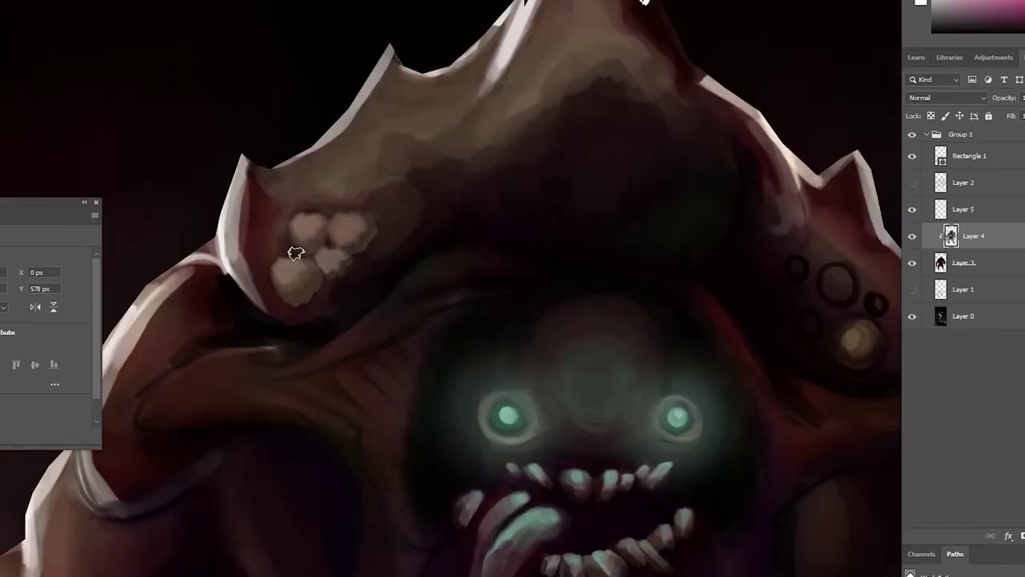
scroll(380, 236, "down", 2)
scroll(481, 256, "up", 4)
scroll(309, 293, "left", 3)
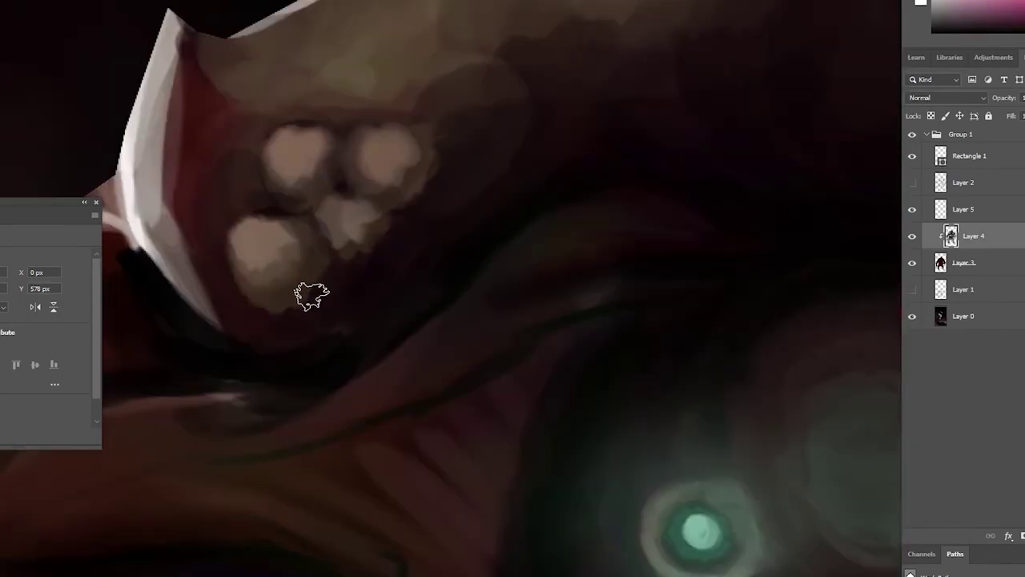
scroll(488, 110, "down", 2)
mouse_move(598, 248)
left_mouse_down()
mouse_move(668, 215)
mouse_move(857, 217)
left_mouse_up()
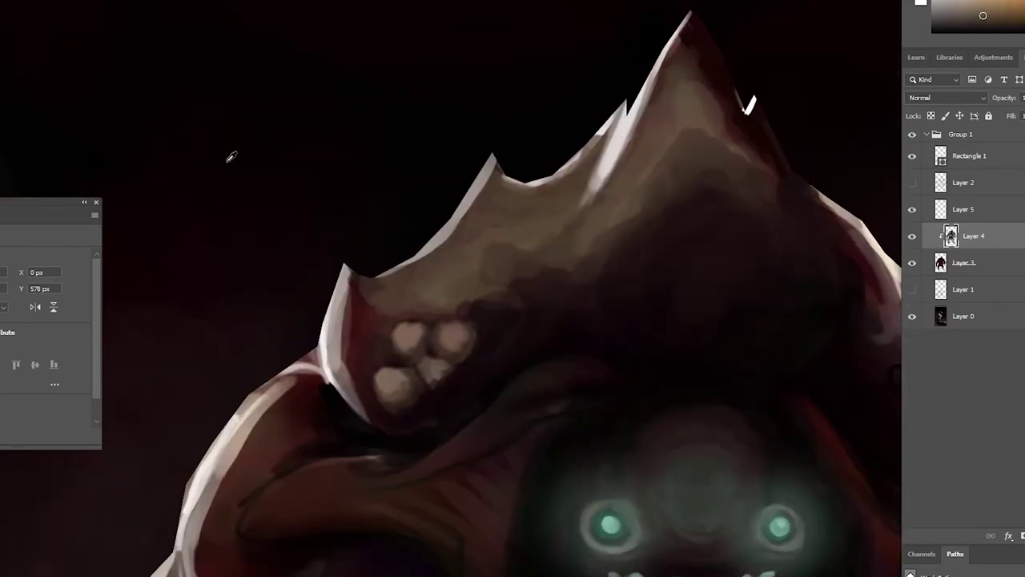
mouse_move(689, 20)
left_mouse_down()
mouse_move(758, 137)
mouse_move(849, 248)
left_mouse_up()
scroll(865, 309, "down", 3)
scroll(865, 309, "up", 2)
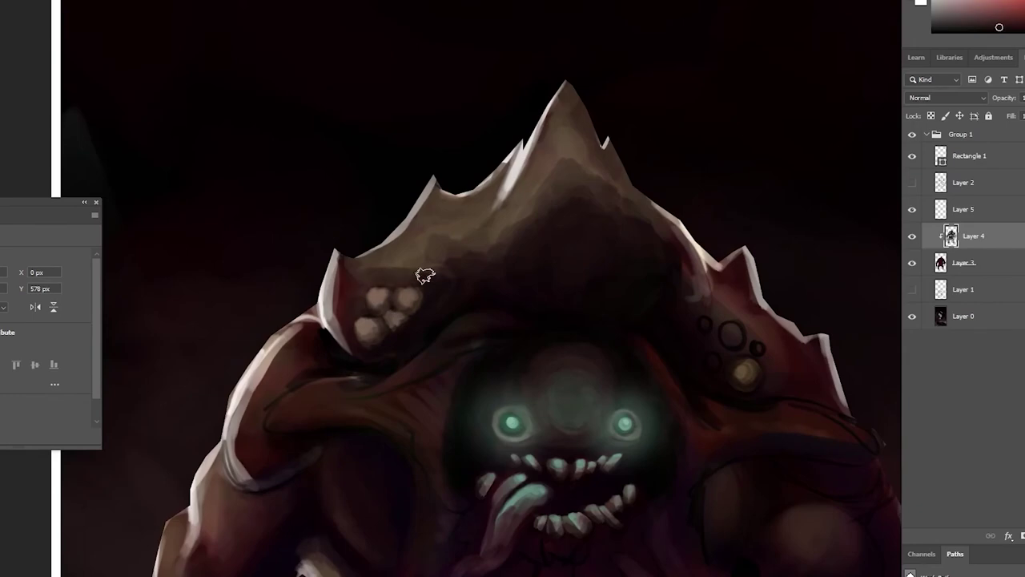
scroll(816, 394, "down", 3)
scroll(816, 394, "down", 1)
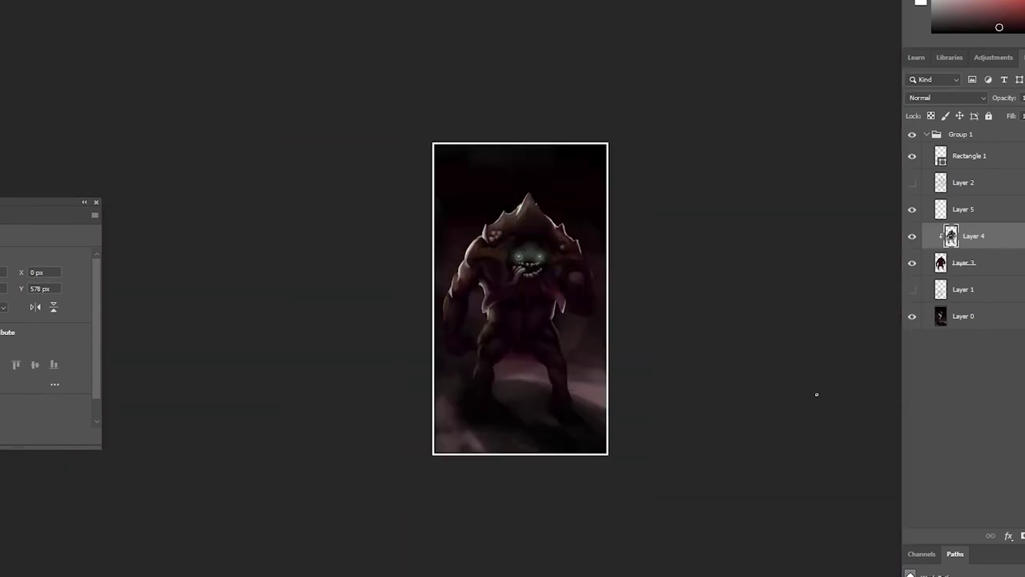
scroll(816, 394, "up", 3)
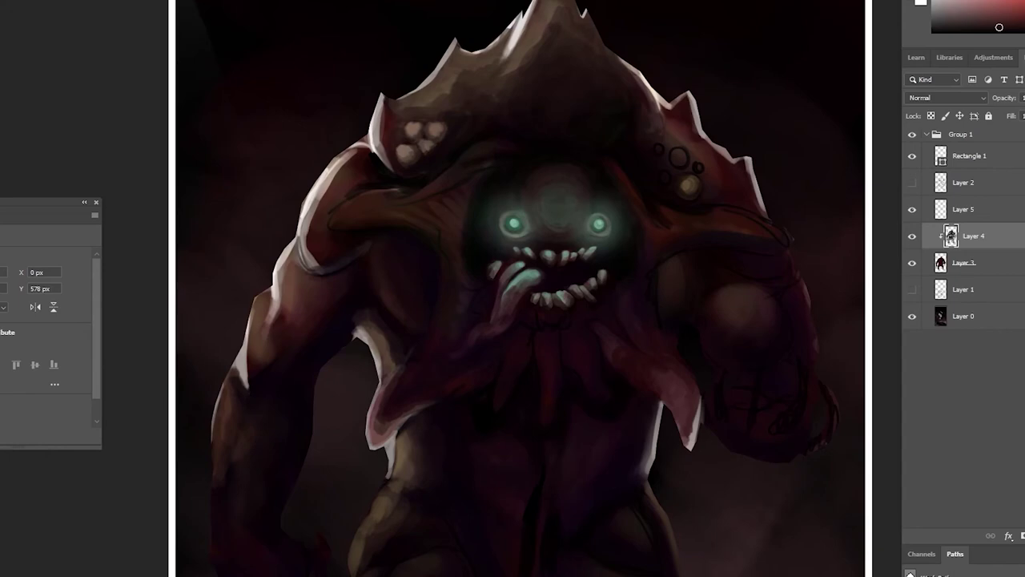
Brighten the yellow glow of the eye slit and extend it to the slit's left end.
scroll(476, 339, "down", 3)
scroll(274, 229, "up", 4)
scroll(383, 184, "down", 4)
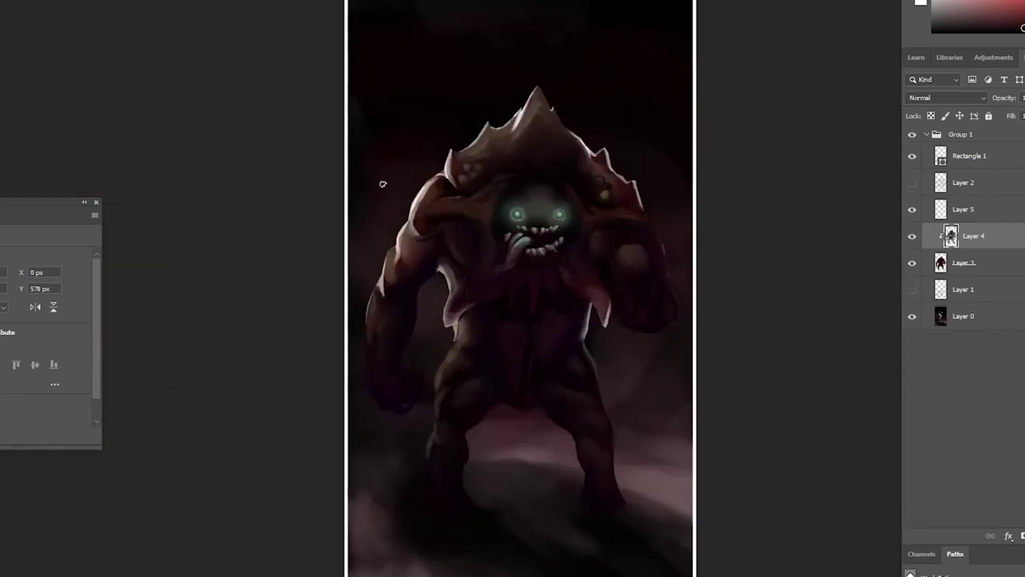
scroll(383, 184, "up", 4)
scroll(441, 179, "down", 4)
scroll(563, 190, "up", 4)
scroll(469, 187, "down", 2)
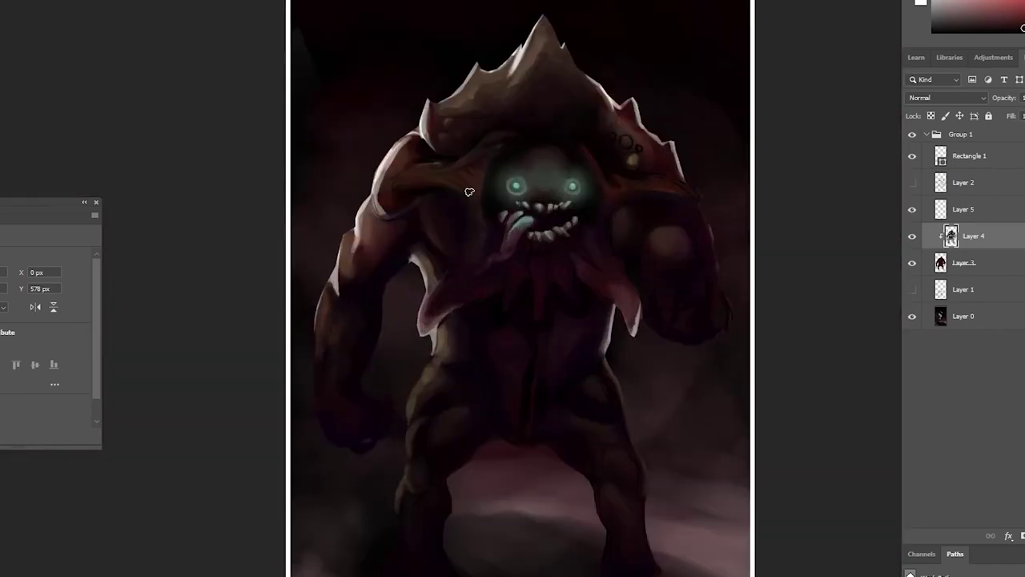
scroll(469, 192, "up", 2)
scroll(480, 294, "up", 3)
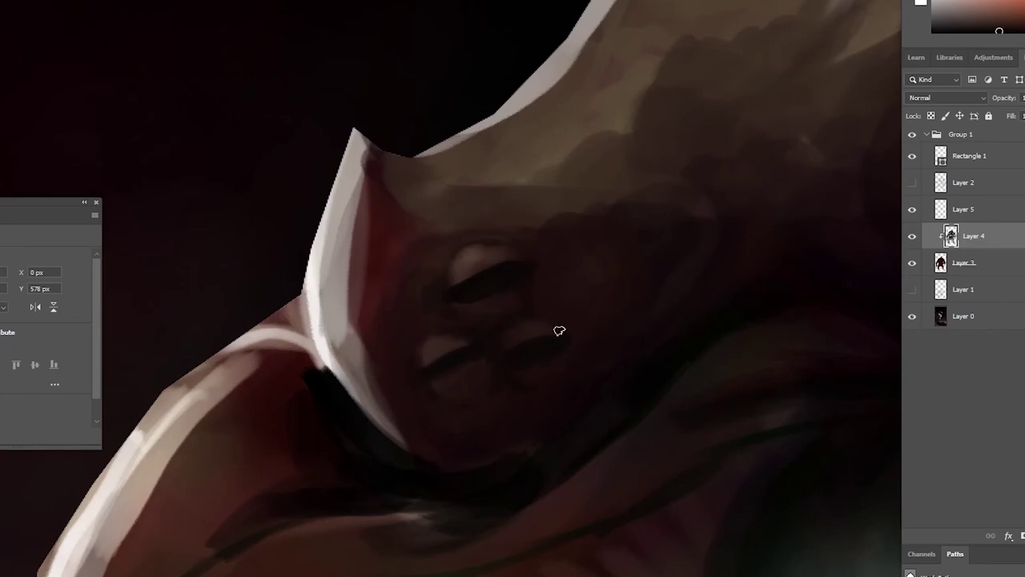
scroll(559, 330, "down", 4)
scroll(559, 331, "up", 5)
left_click_drag(465, 282, 463, 279)
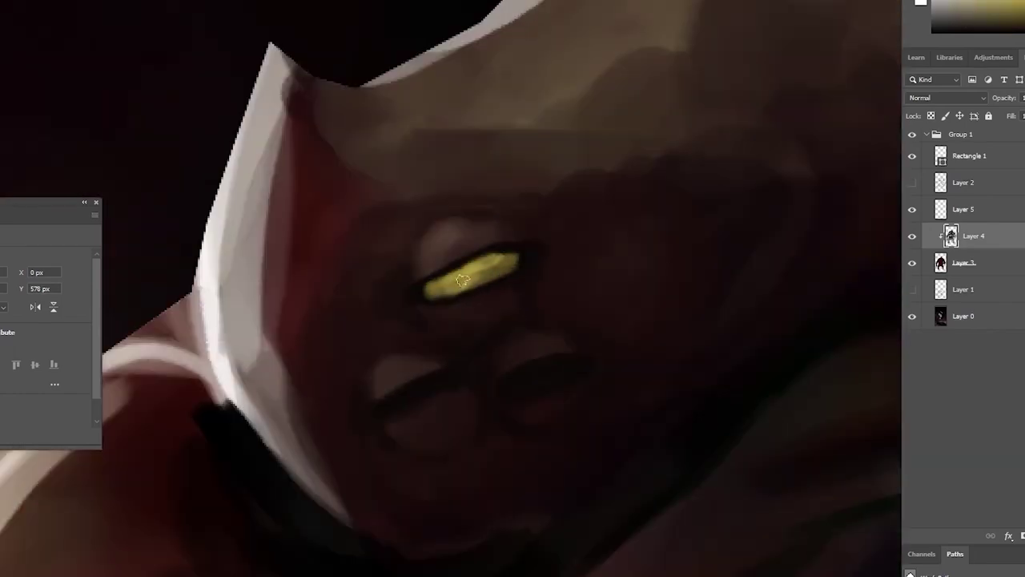
left_click(496, 240, "alt")
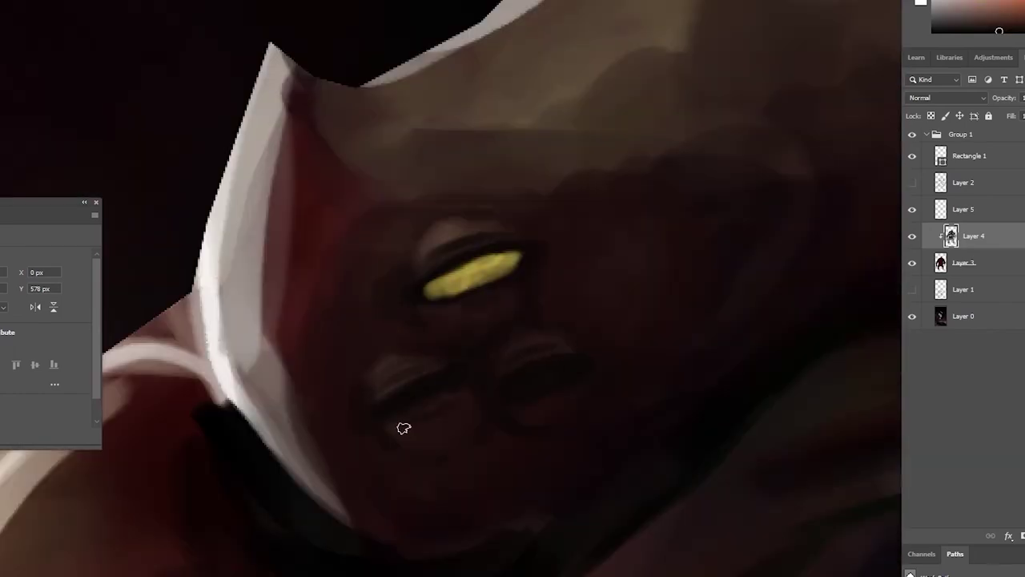
left_click(475, 270, "alt")
left_click_drag(423, 292, 491, 256)
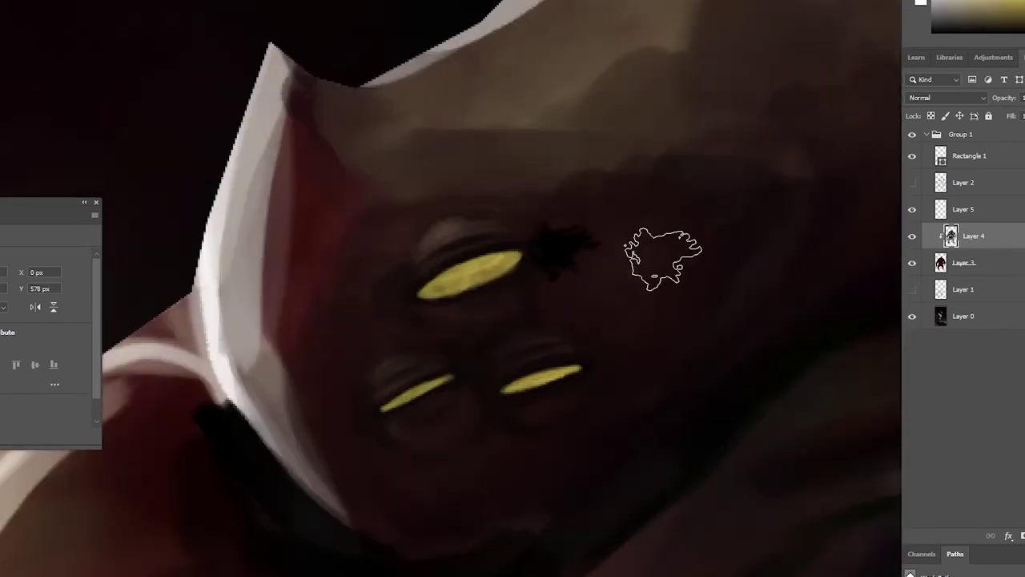
Pick an orange-brown colour for the eye slits and inspect them.
left_click(565, 252, "alt")
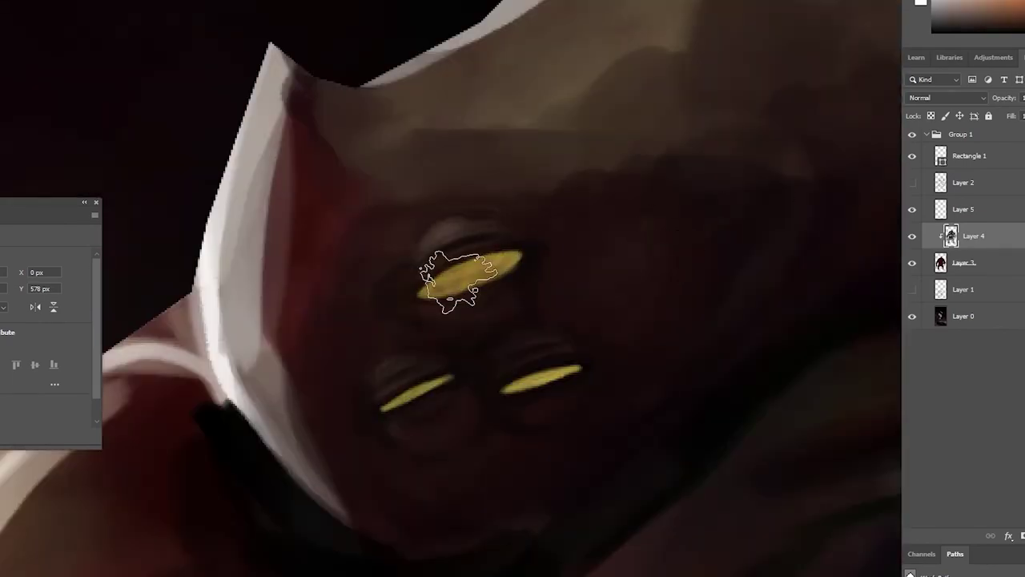
scroll(629, 384, "up", 5)
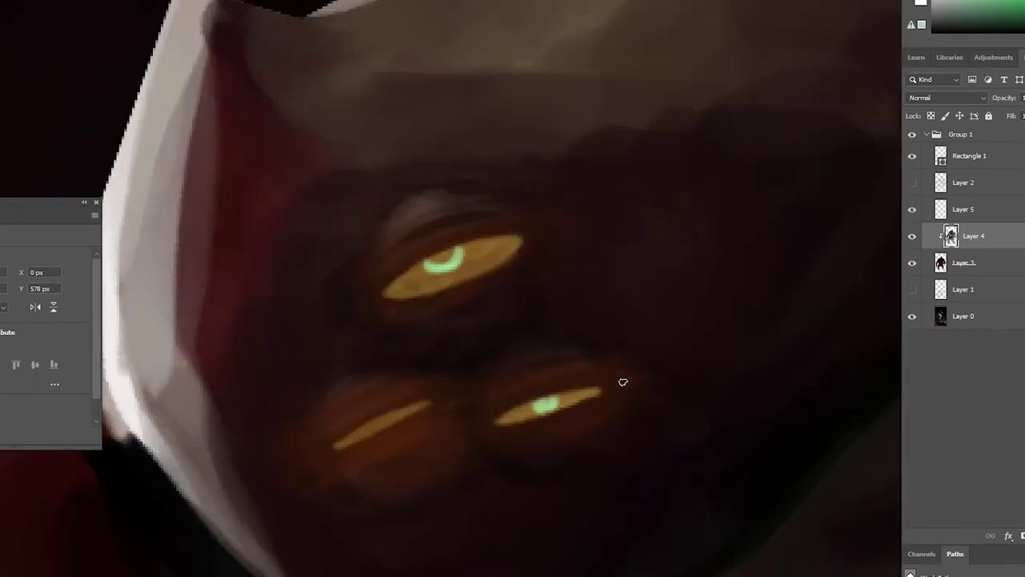
scroll(449, 394, "down", 3)
scroll(450, 394, "down", 1)
scroll(449, 394, "down", 1)
scroll(449, 394, "down", 2)
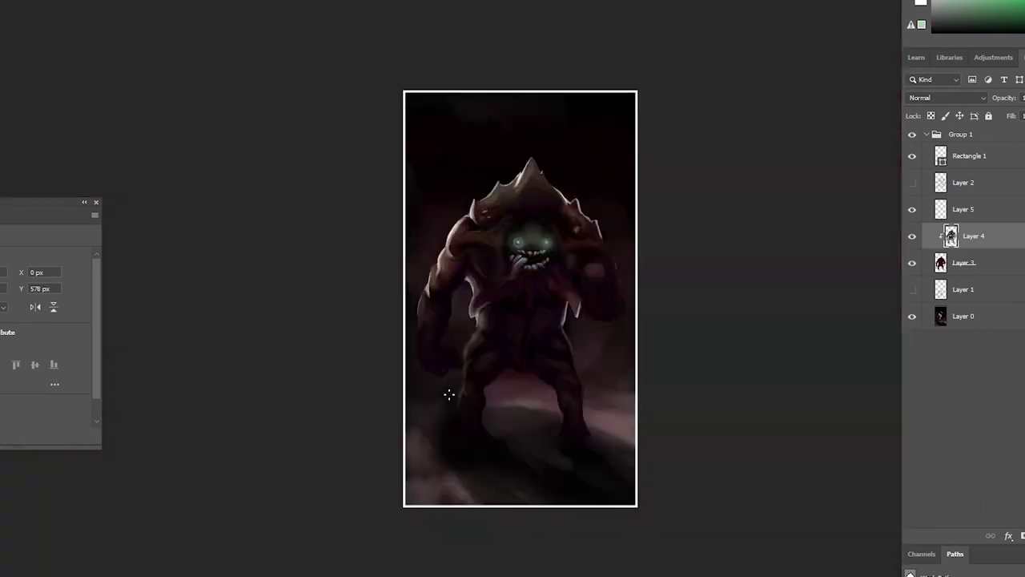
scroll(449, 394, "up", 2)
scroll(449, 394, "up", 1)
scroll(450, 394, "up", 3)
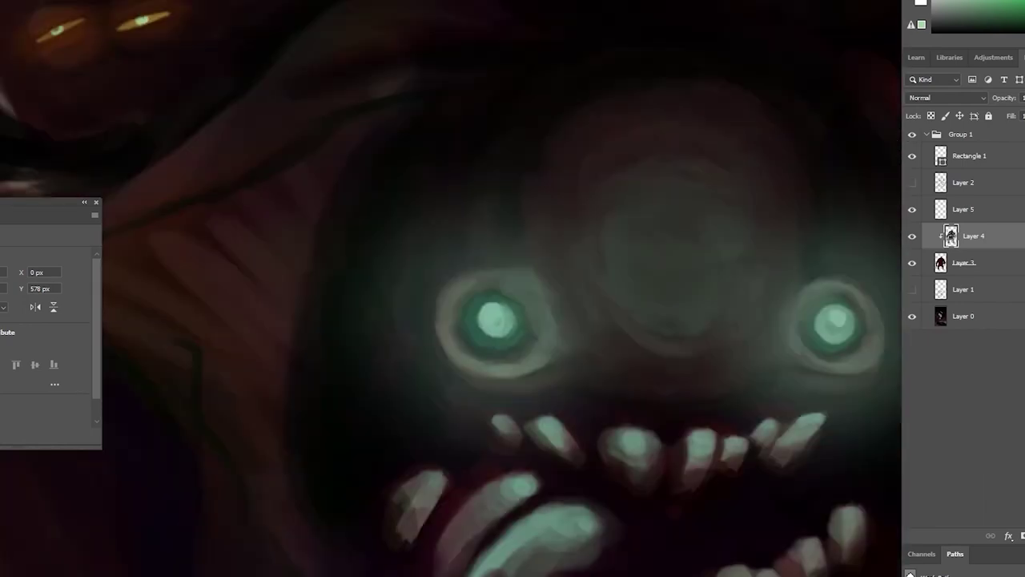
scroll(449, 394, "down", 2)
scroll(618, 298, "down", 5)
Fill the hollow dark shoulder rings into solid spots and refine the skin strokes around them.
scroll(617, 297, "up", 2)
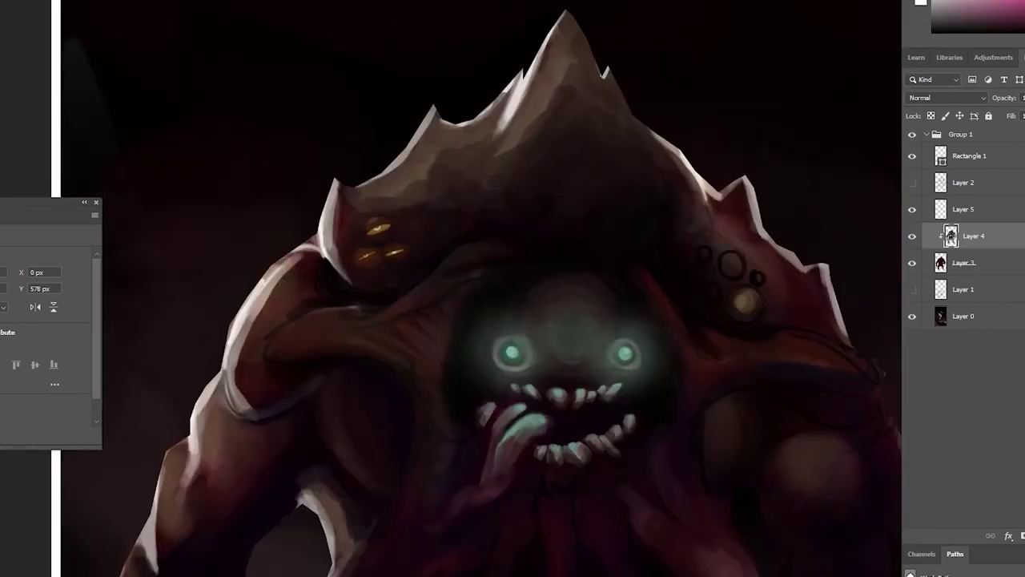
scroll(617, 297, "up", 3)
right_click(618, 297)
key("Escape")
left_click_drag(656, 304, 785, 361)
mouse_move(559, 241)
left_mouse_down()
mouse_move(704, 424)
mouse_move(755, 446)
mouse_move(733, 460)
left_mouse_up()
mouse_move(678, 318)
left_mouse_down()
mouse_move(697, 229)
mouse_move(645, 297)
mouse_move(697, 353)
left_mouse_up()
left_click(652, 321, "alt")
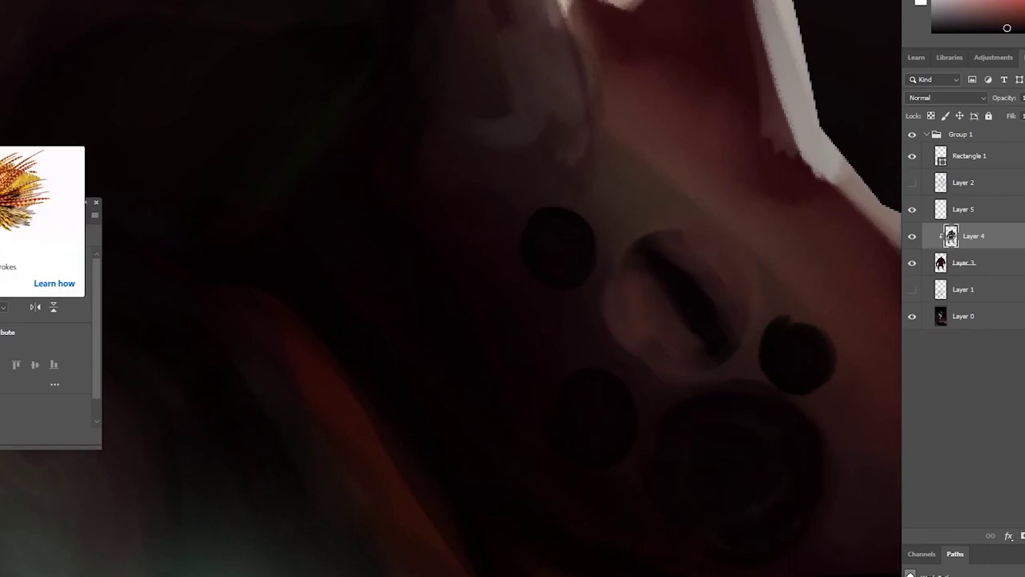
left_click_drag(669, 319, 760, 348)
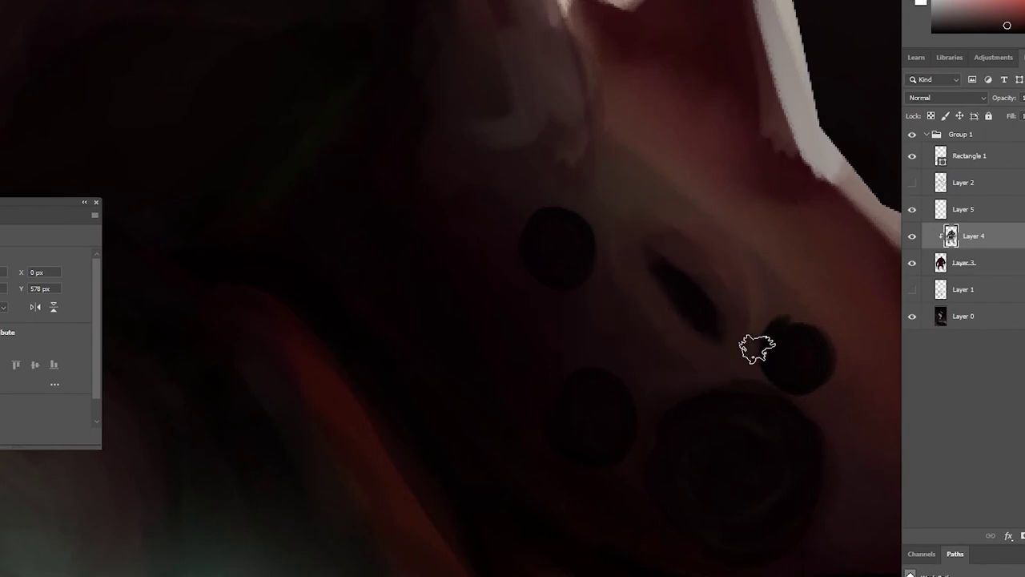
key("ctrl+minus")
left_click_drag(652, 419, 739, 469)
Paint a yellow-orange spot in a shoulder hole and outline it with dark strokes.
key("ctrl+0")
key("ctrl+plus")
key("ctrl+plus")
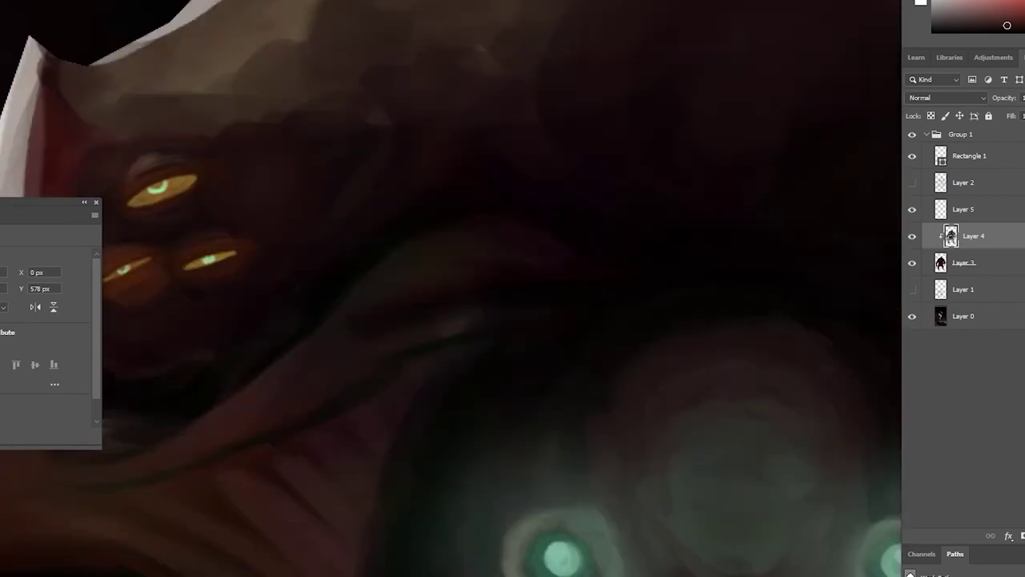
left_click(160, 194, "alt")
mouse_move(512, 449)
left_mouse_down()
mouse_move(550, 481)
mouse_move(534, 455)
mouse_move(561, 489)
left_mouse_up()
key("ctrl+0")
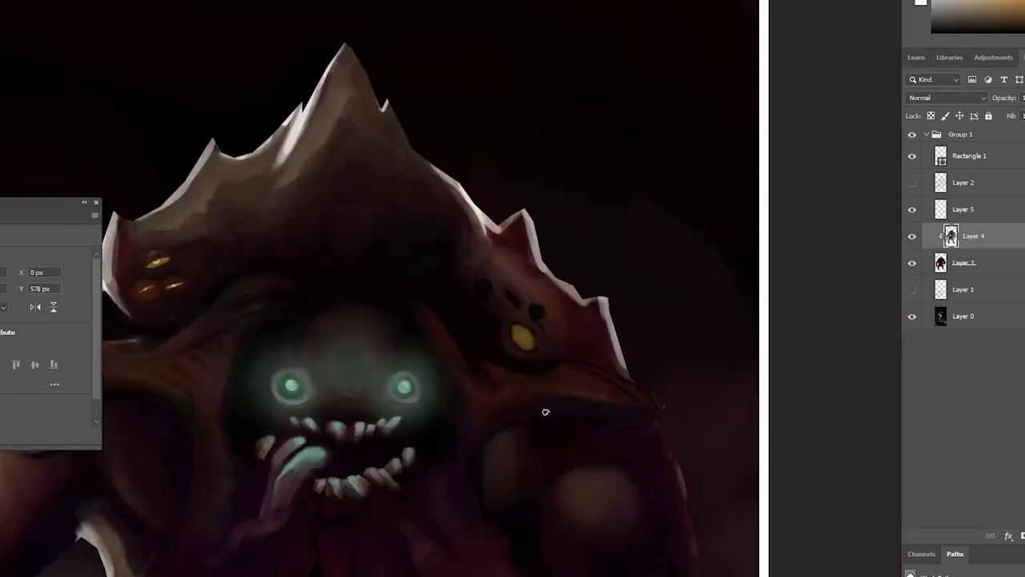
key("ctrl+plus")
key("ctrl+plus")
right_click(564, 336)
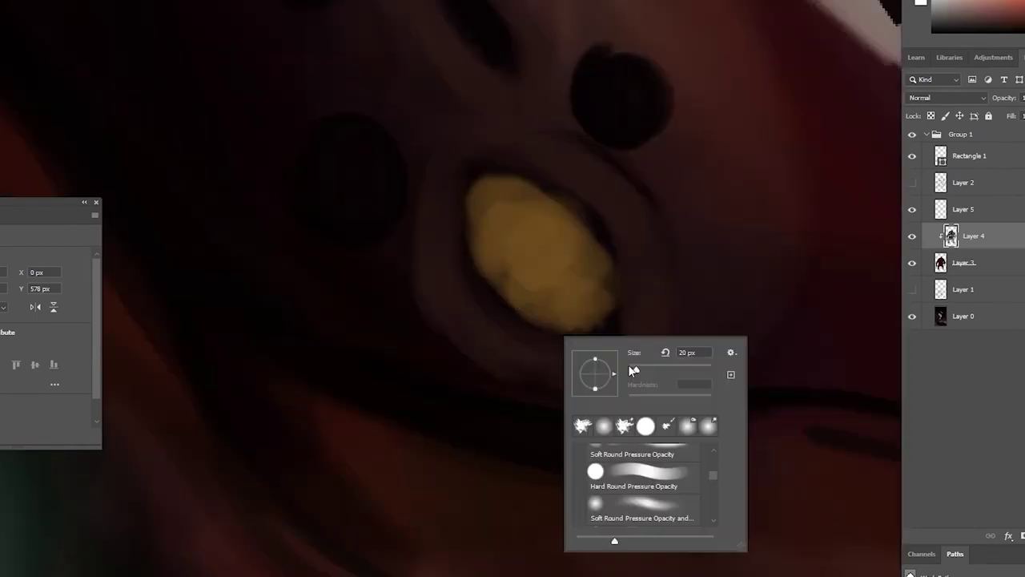
key("Escape")
mouse_move(512, 309)
left_mouse_down()
mouse_move(471, 211)
mouse_move(615, 321)
left_mouse_up()
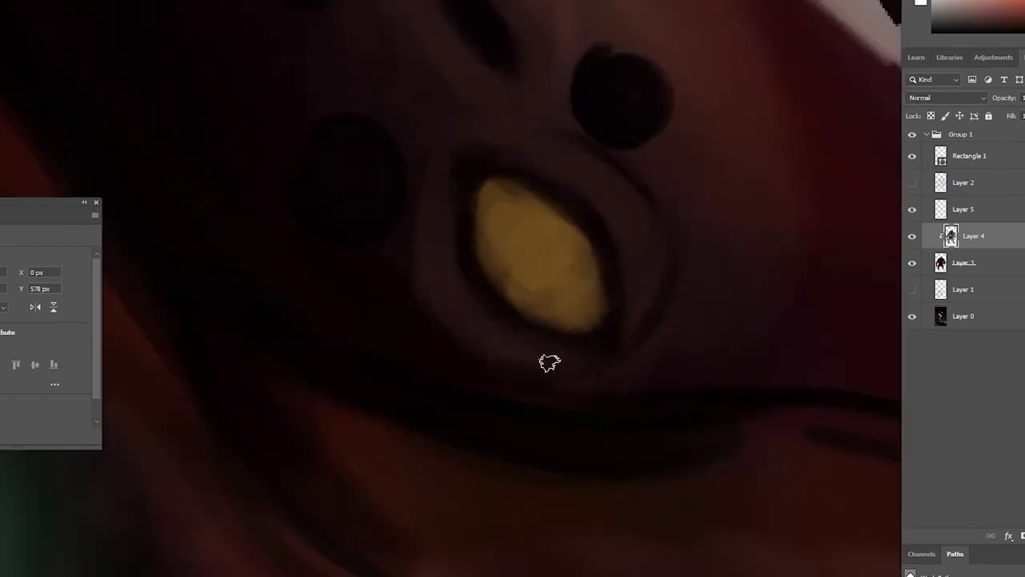
Zoom between the whole creature and the shoulder spot to check the result.
key("ctrl+0")
key("ctrl+plus")
key("ctrl+plus")
key("ctrl+0")
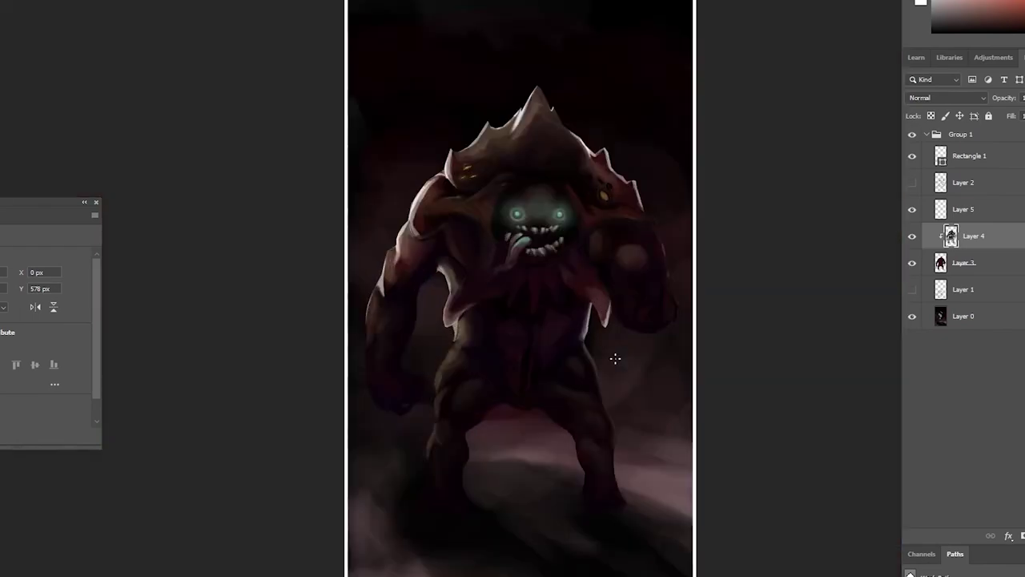
key("ctrl+plus")
key("ctrl+plus")
key("ctrl+plus")
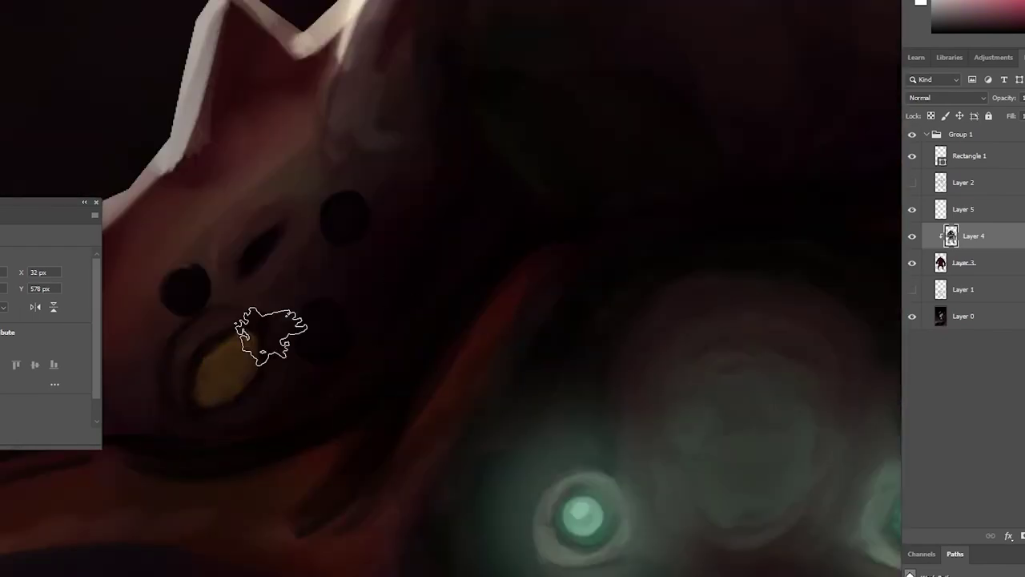
key("ctrl+0")
key("ctrl+0")
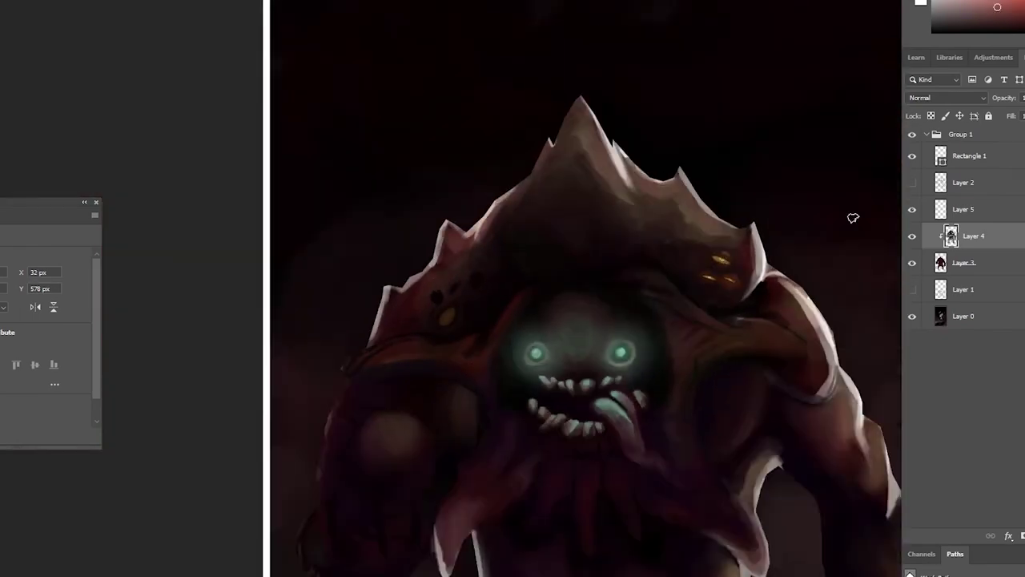
key("ctrl+plus")
key("ctrl+plus")
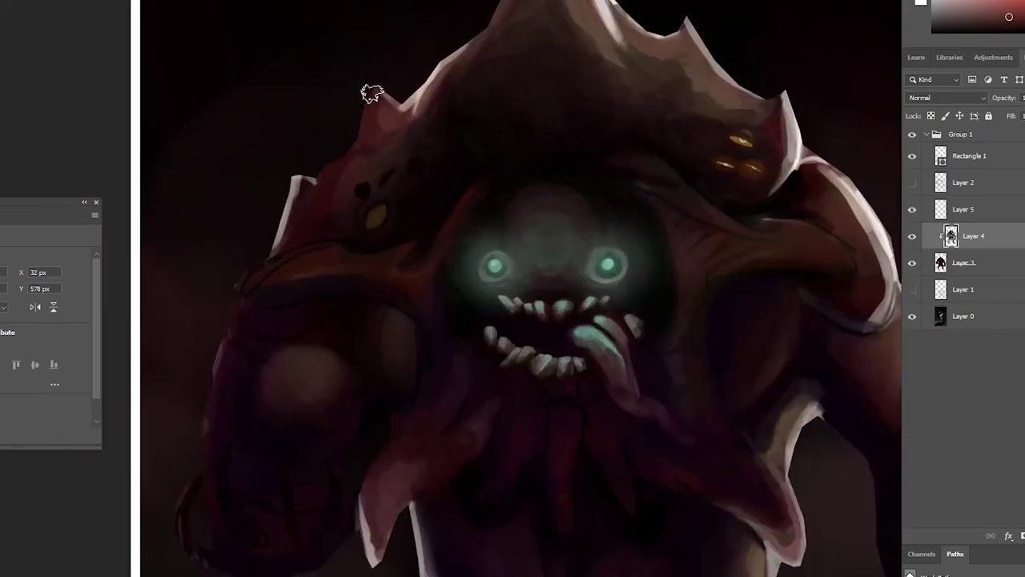
key("ctrl+0")
key("ctrl+plus")
key("ctrl+plus")
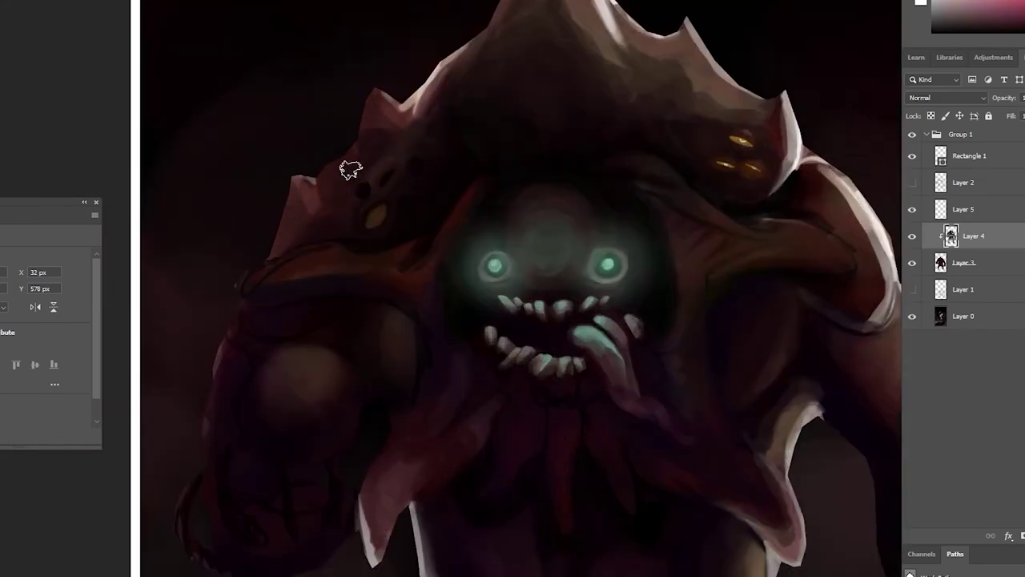
key("ctrl+0")
key("ctrl+plus")
key("ctrl+plus")
Paint over the shoulder eye's green highlights with yellow.
key("ctrl+plus")
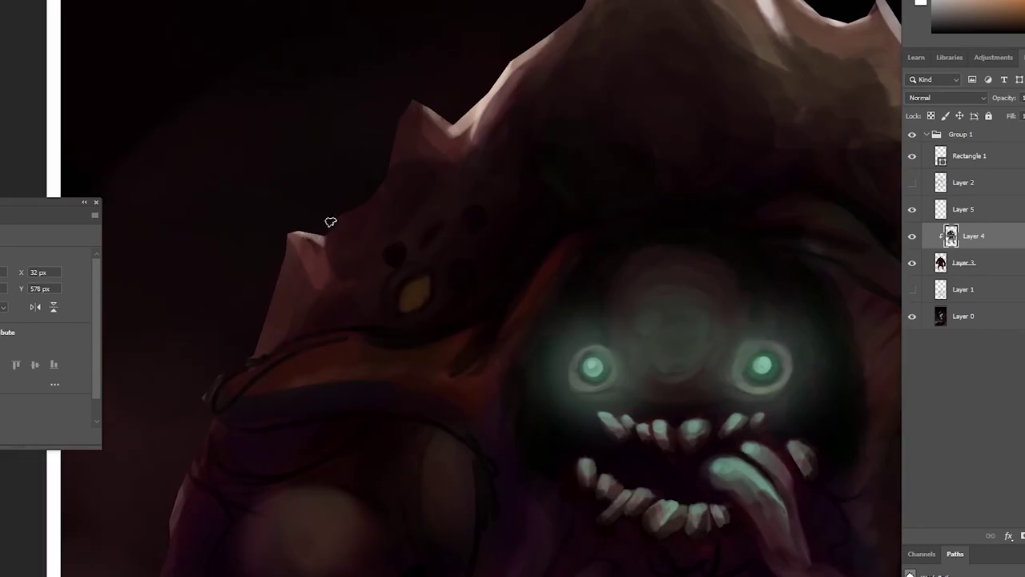
key("ctrl+plus")
right_click(293, 284)
key("Escape")
key("ctrl+0")
key("ctrl+plus")
key("ctrl+plus")
key("ctrl+plus")
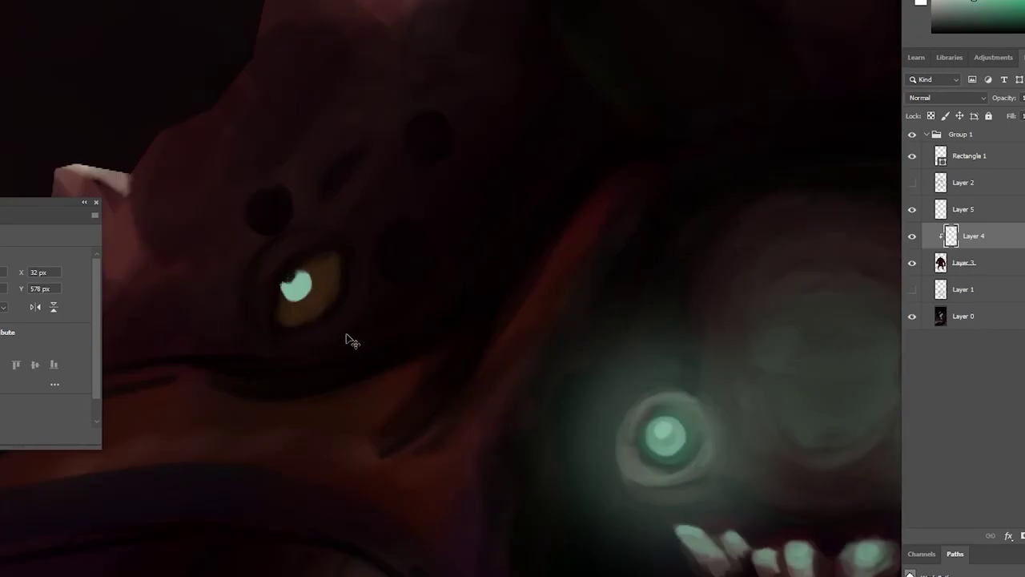
key("ctrl+plus")
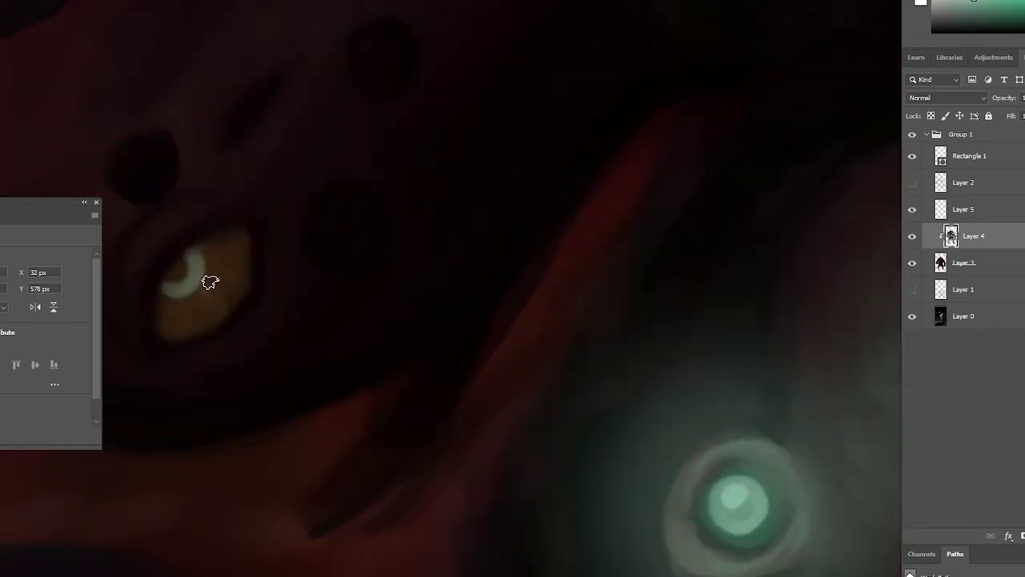
key("ctrl+0")
key("ctrl+plus")
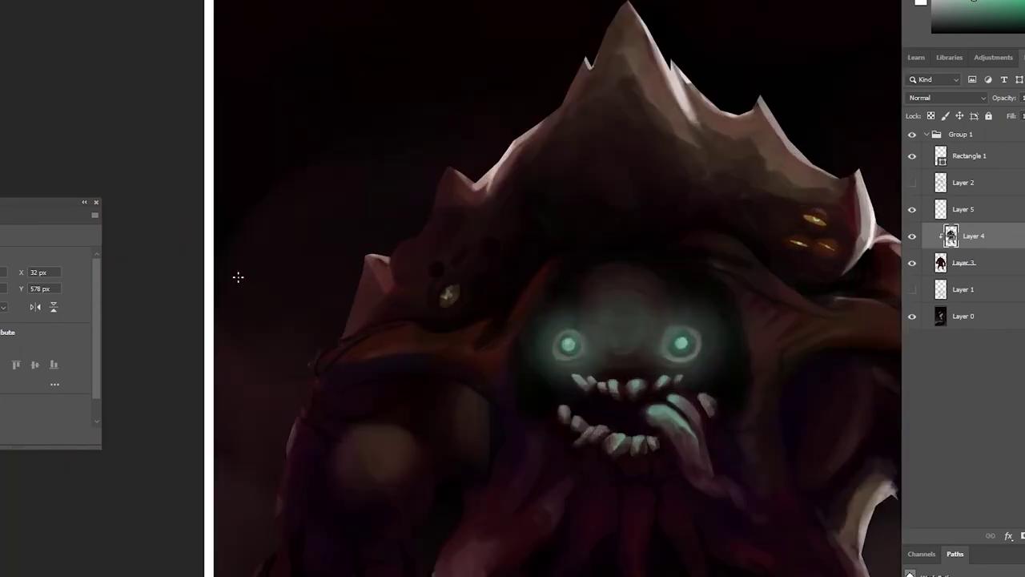
key("ctrl+plus")
key("ctrl+plus")
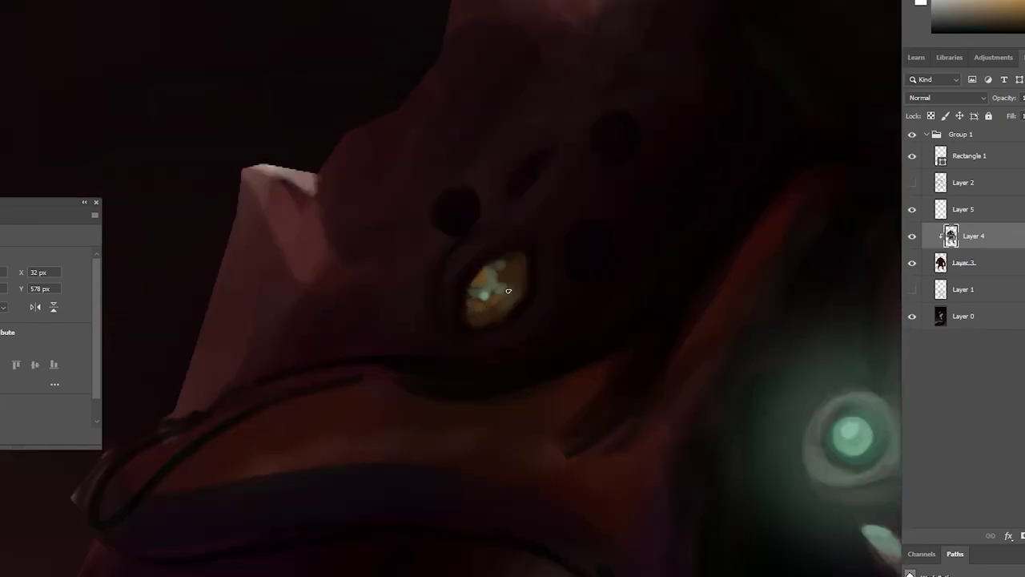
Paint out the small yellow eye marks on both shoulders.
key("ctrl+plus")
left_click_drag(458, 229, 515, 252)
key("ctrl+minus")
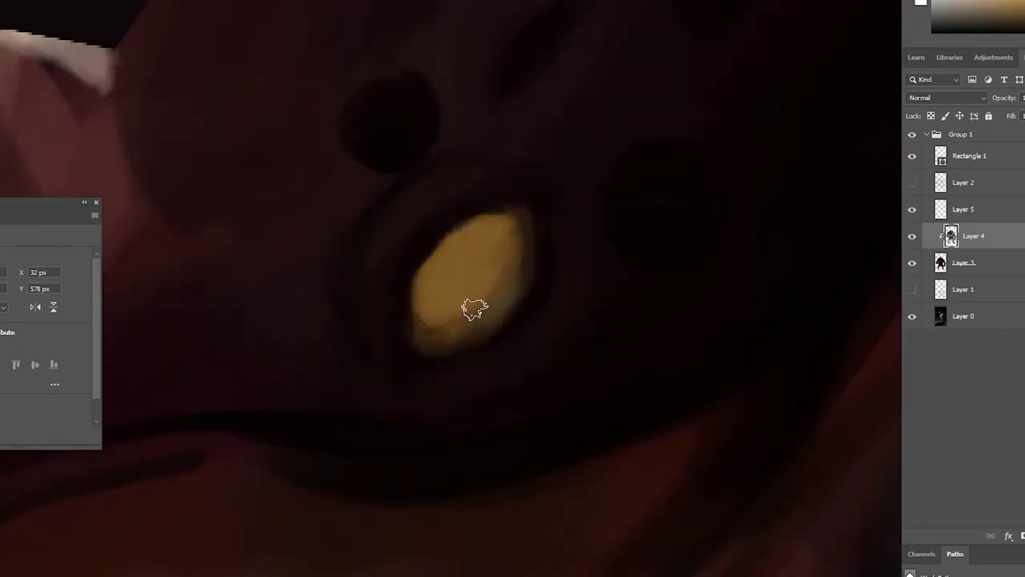
key("ctrl+minus")
key("ctrl+minus")
key("ctrl+0")
key("ctrl+plus")
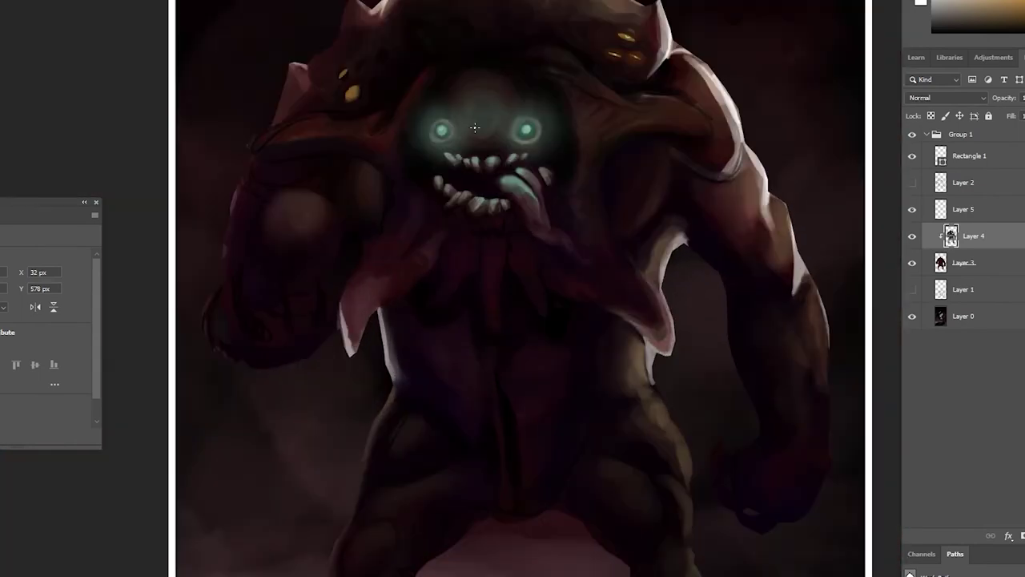
key("ctrl+plus")
left_click(296, 244)
left_click(661, 188)
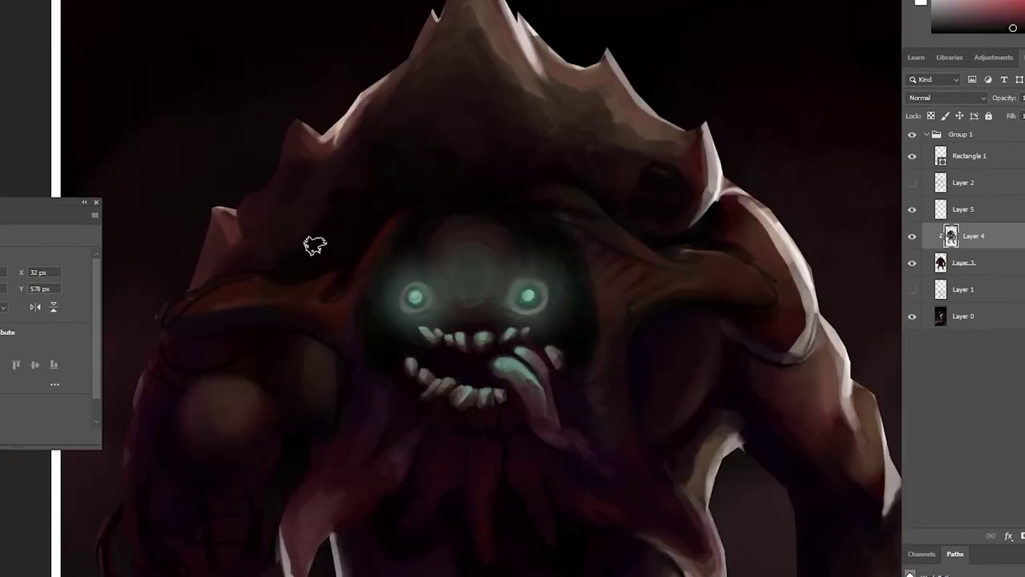
Sketch dark strokes on the creature's left arm and add a light rim stroke beneath it.
key("ctrl+minus")
key("ctrl+minus")
key("ctrl+minus")
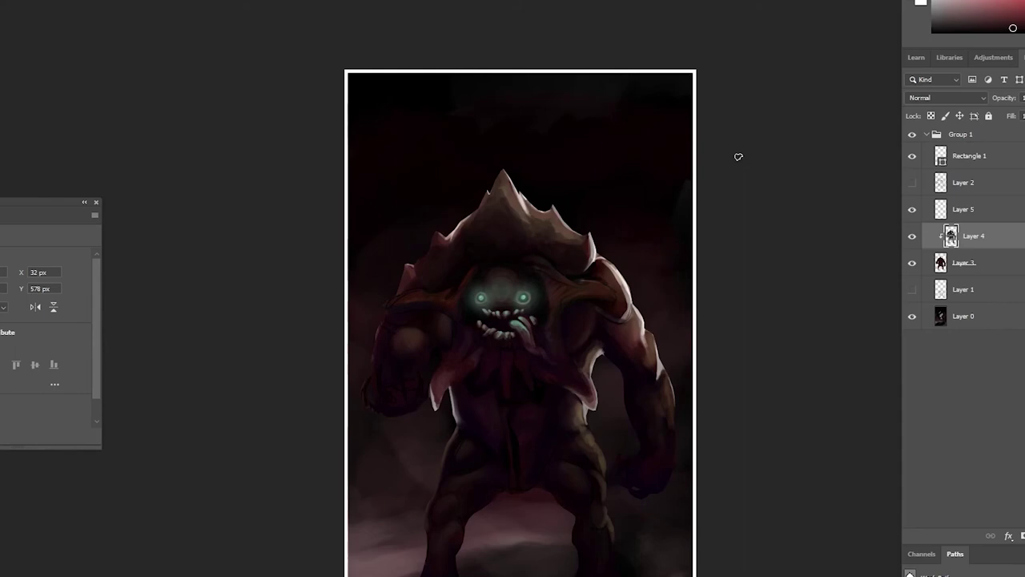
key("ctrl+plus")
key("ctrl+plus")
key("ctrl+plus")
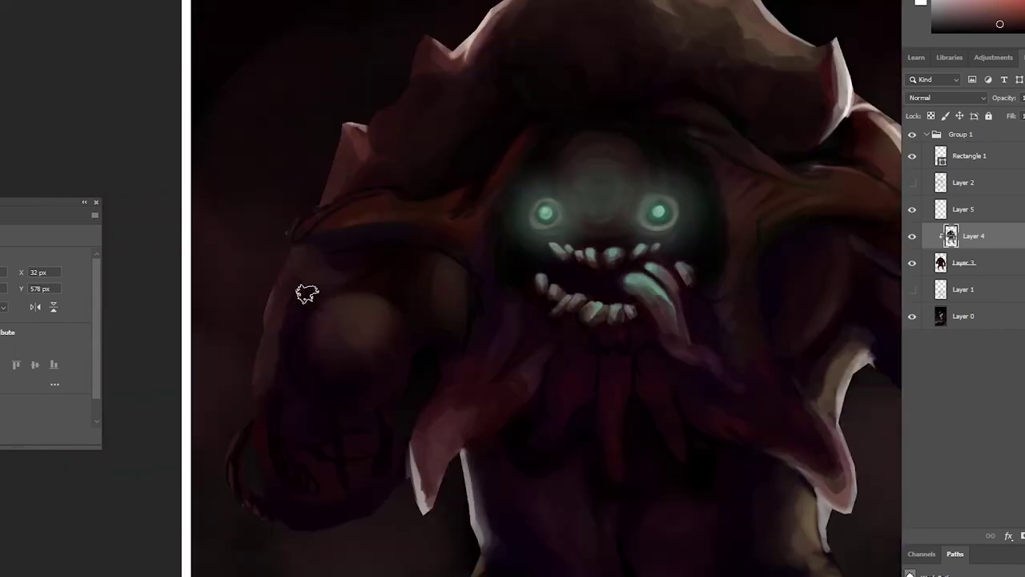
left_click_drag(275, 392, 372, 195)
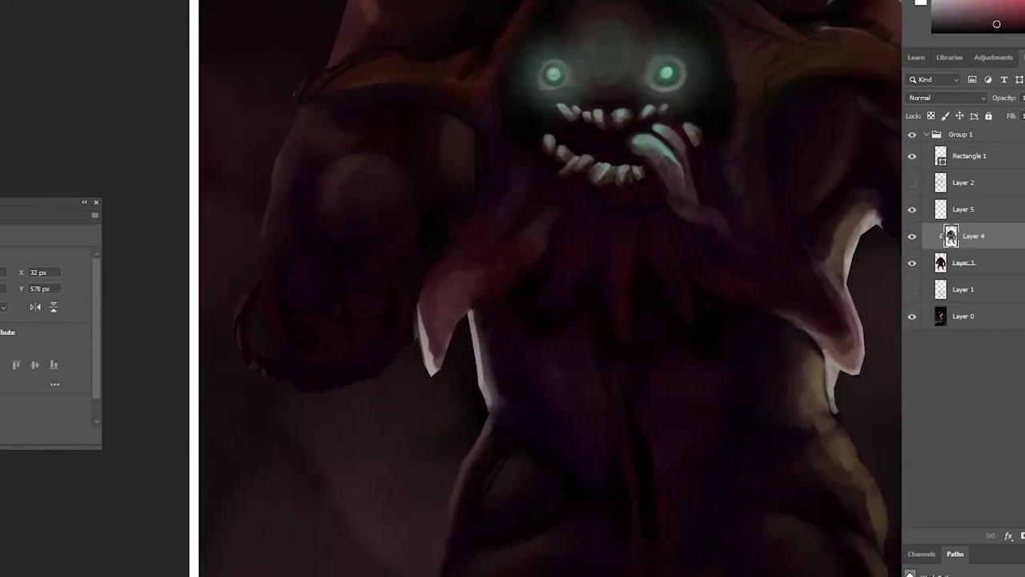
left_click_drag(320, 215, 377, 250)
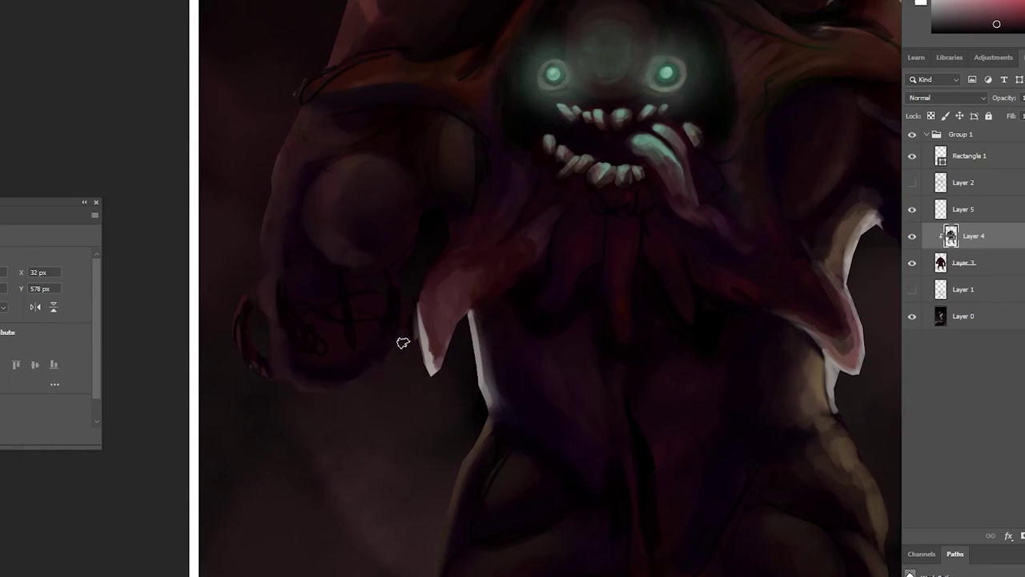
left_click_drag(403, 343, 302, 390)
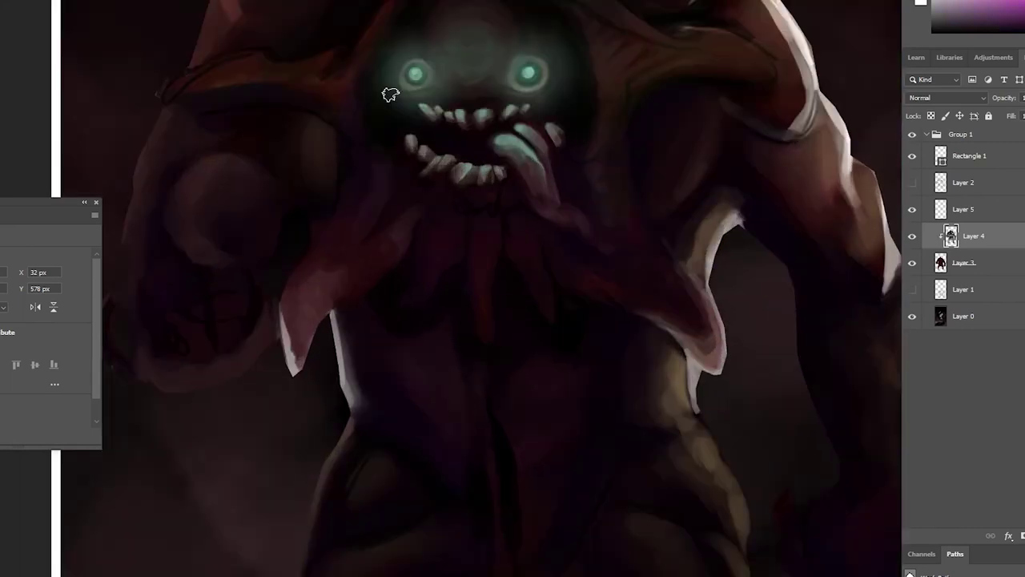
left_click_drag(318, 144, 389, 91)
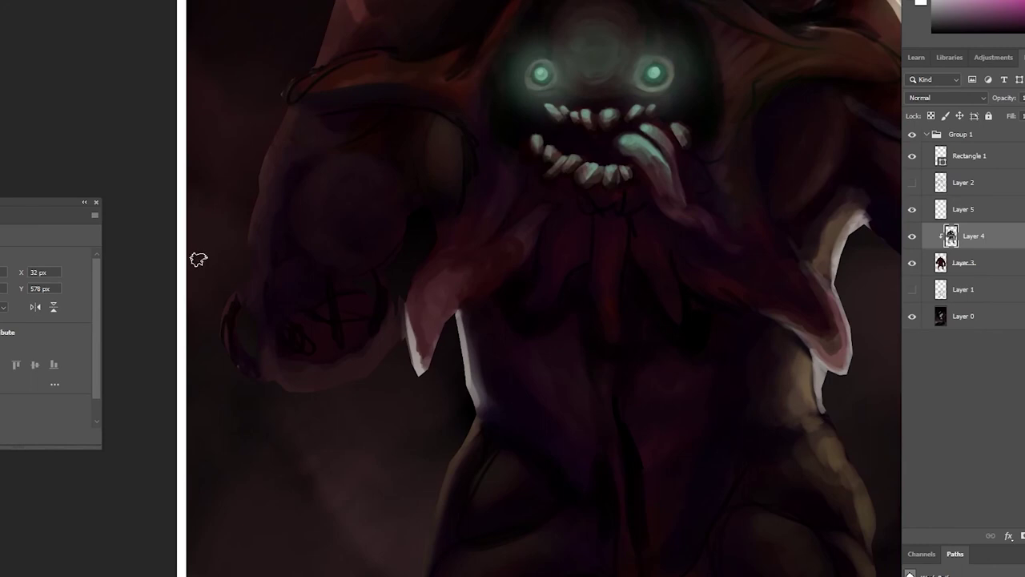
key("ctrl+plus")
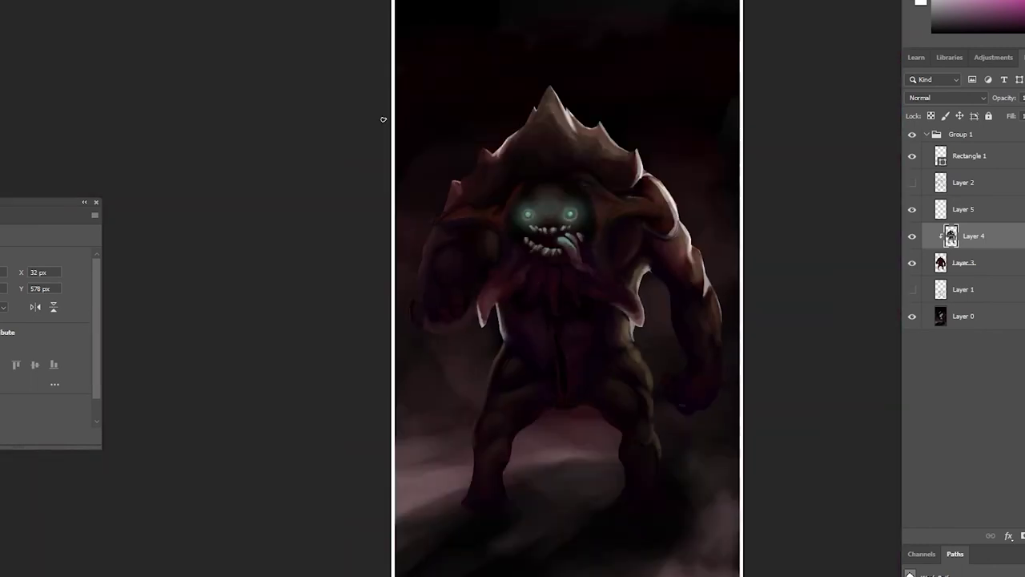
key("ctrl+plus")
key("ctrl+plus")
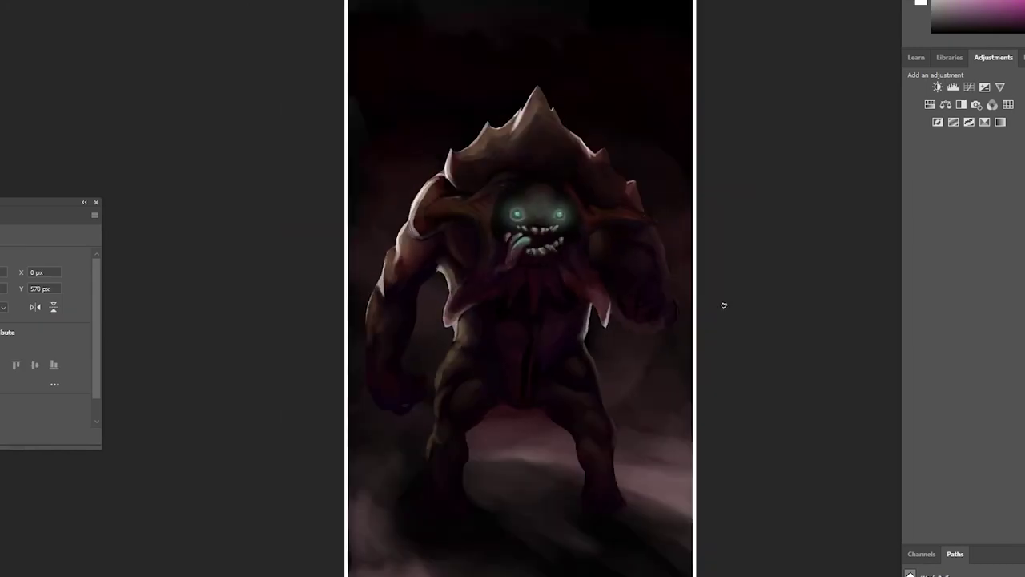
Repaint the raised right hand with broader pink strokes.
key("ctrl+plus")
key("ctrl+plus")
key("ctrl+plus")
scroll(659, 246, "down", 2)
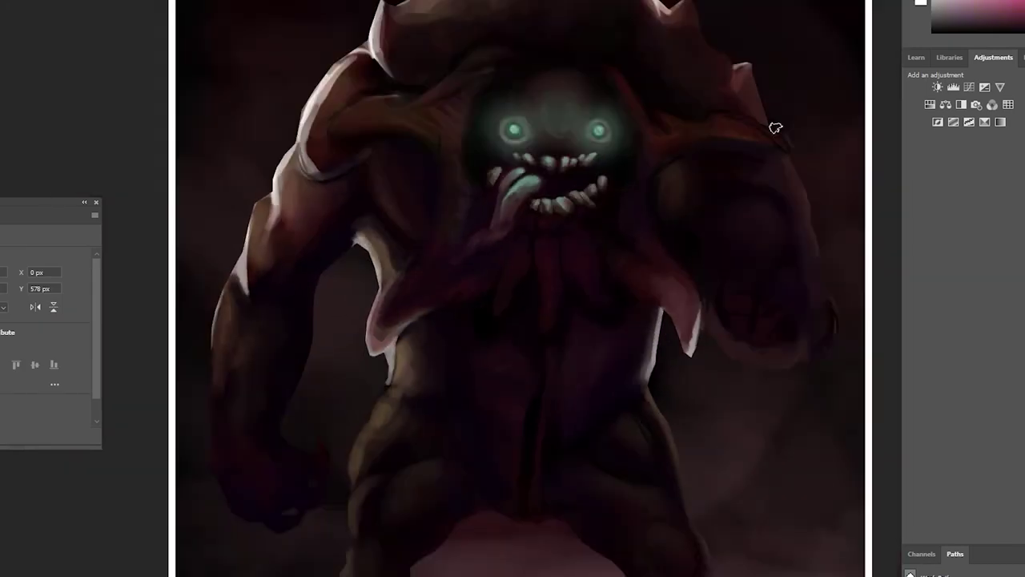
scroll(777, 126, "down", 2)
scroll(554, 508, "up", 5)
mouse_move(619, 413)
left_mouse_down()
mouse_move(540, 297)
mouse_move(512, 298)
left_mouse_up()
scroll(512, 298, "down", 3)
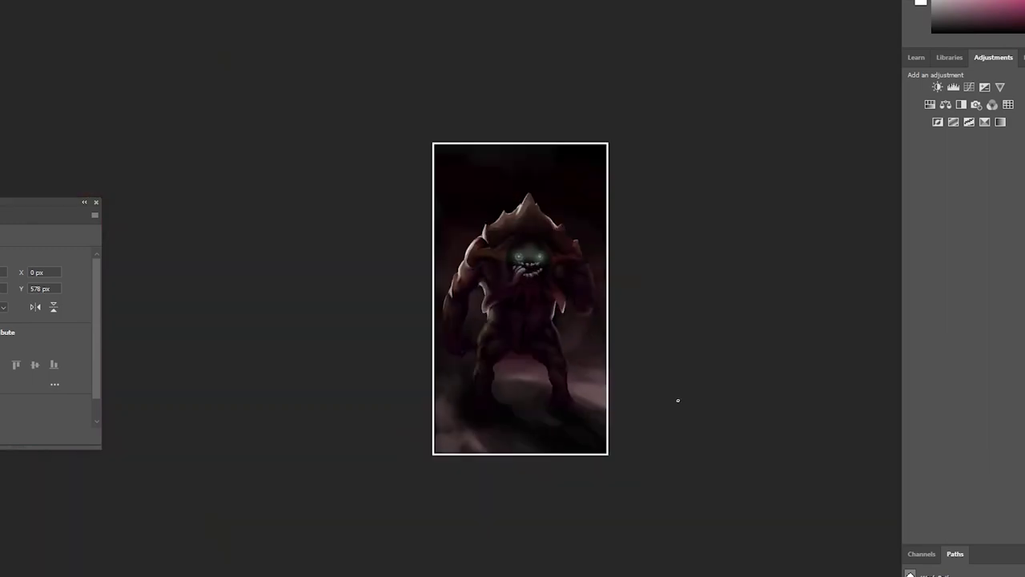
scroll(678, 400, "up", 4)
scroll(616, 448, "up", 2)
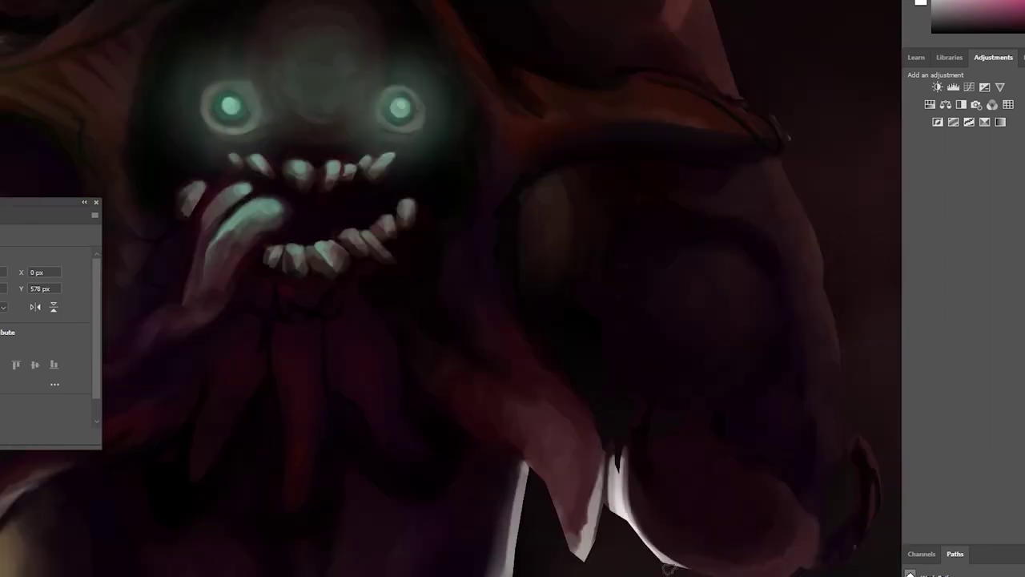
scroll(743, 547, "down", 3)
scroll(744, 547, "up", 3)
Paint white highlight strokes along the hand's claws, building up the right claw.
left_click_drag(801, 449, 765, 513)
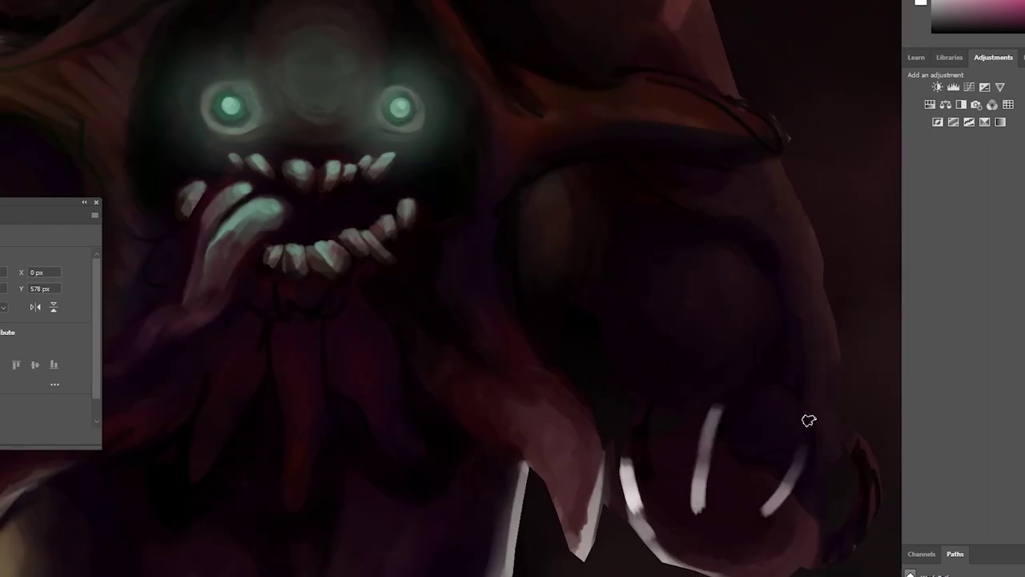
left_click_drag(869, 436, 825, 553)
left_click_drag(645, 396, 629, 468)
scroll(601, 473, "up", 2)
mouse_move(604, 508)
left_mouse_down()
mouse_move(567, 496)
mouse_move(606, 279)
left_mouse_up()
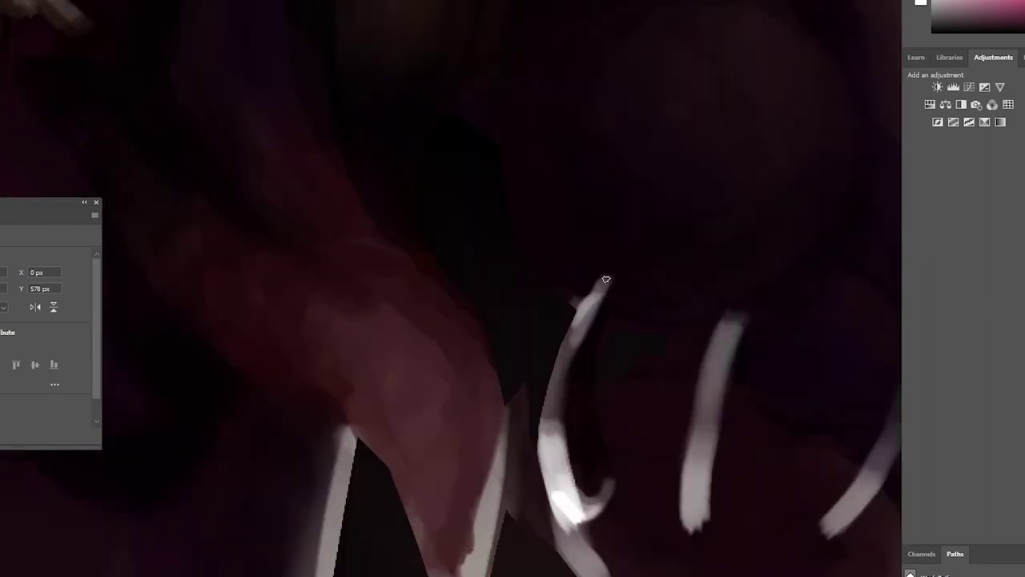
mouse_move(713, 350)
left_mouse_down()
mouse_move(762, 297)
mouse_move(696, 528)
left_mouse_up()
scroll(758, 492, "down", 3)
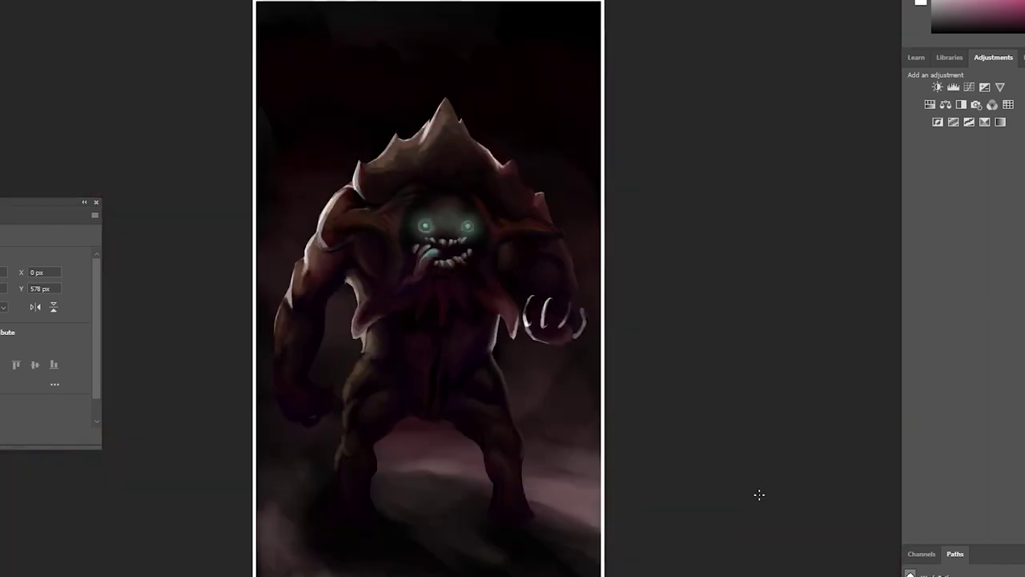
scroll(757, 492, "up", 2)
left_click_drag(761, 333, 732, 456)
scroll(556, 401, "up", 2)
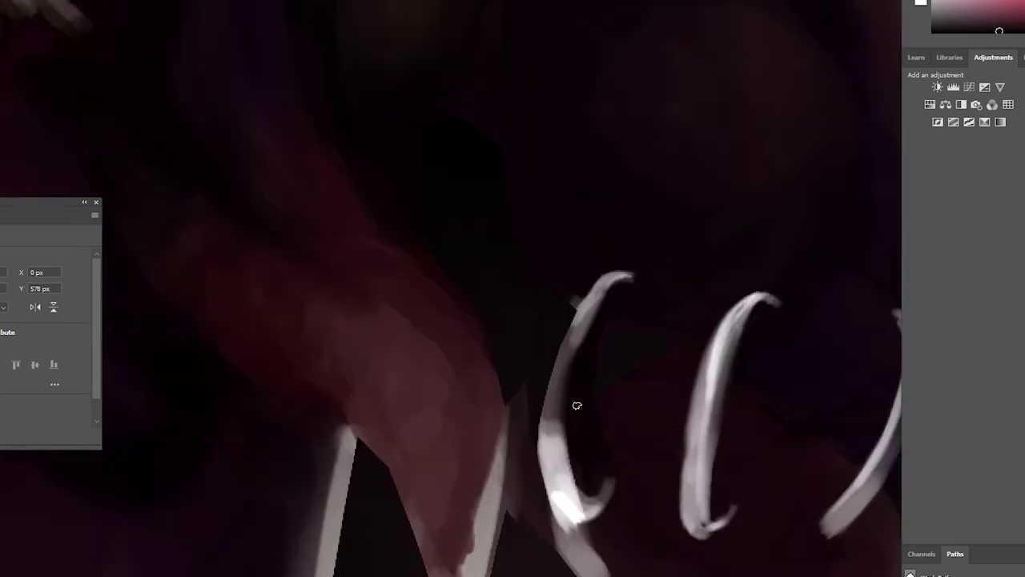
Add dark shading inside the claws, along the right claw and over the third claw.
mouse_move(573, 409)
left_mouse_down()
mouse_move(590, 336)
mouse_move(579, 442)
left_mouse_up()
left_click_drag(753, 304, 701, 521)
scroll(602, 288, "up", 2)
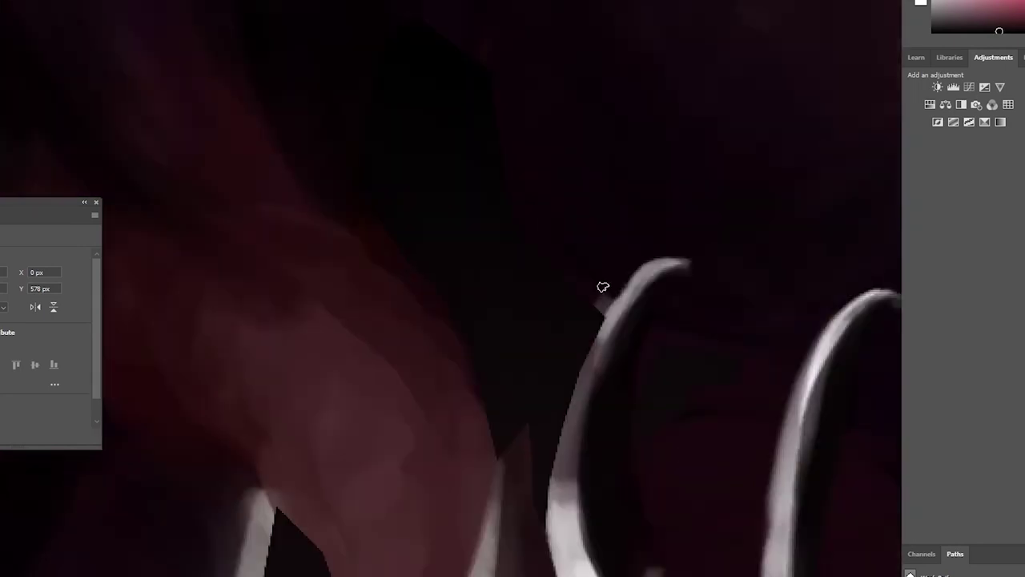
scroll(601, 288, "down", 3)
scroll(500, 531, "up", 3)
left_click_drag(501, 531, 576, 317)
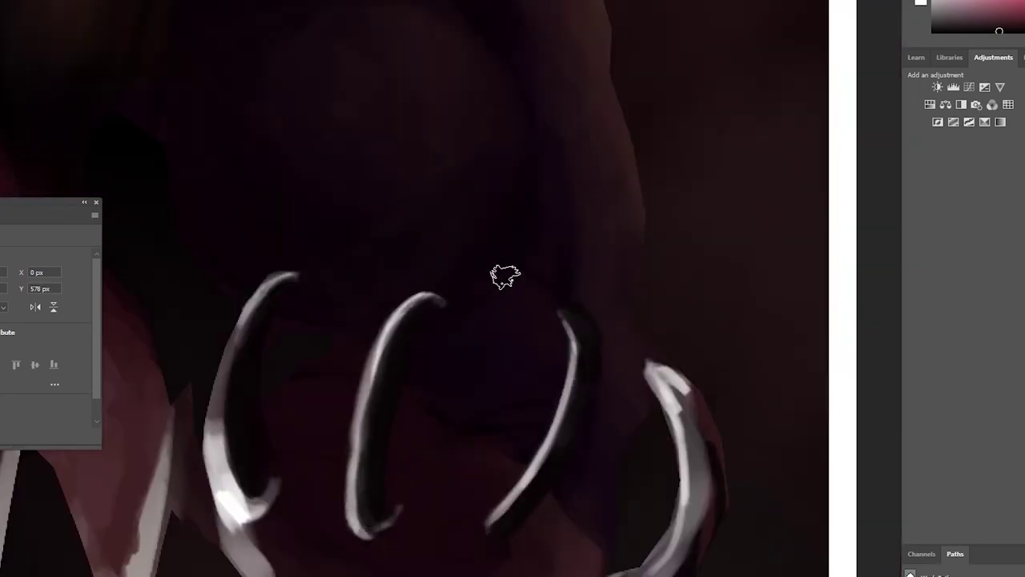
scroll(505, 274, "down", 3)
scroll(615, 416, "up", 3)
scroll(616, 415, "up", 2)
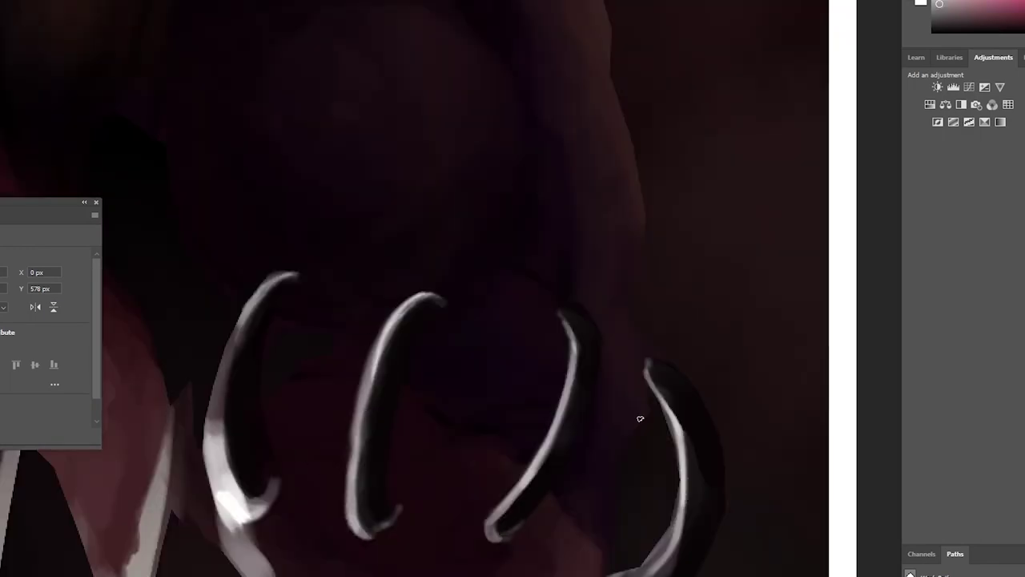
scroll(401, 522, "down", 3)
scroll(739, 408, "up", 3)
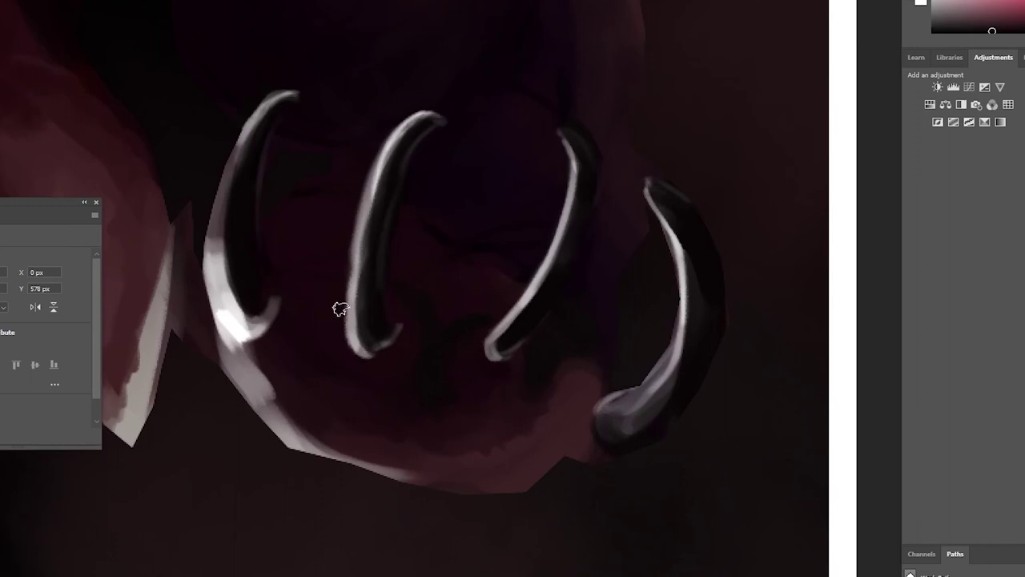
scroll(497, 268, "down", 3)
scroll(730, 388, "up", 2)
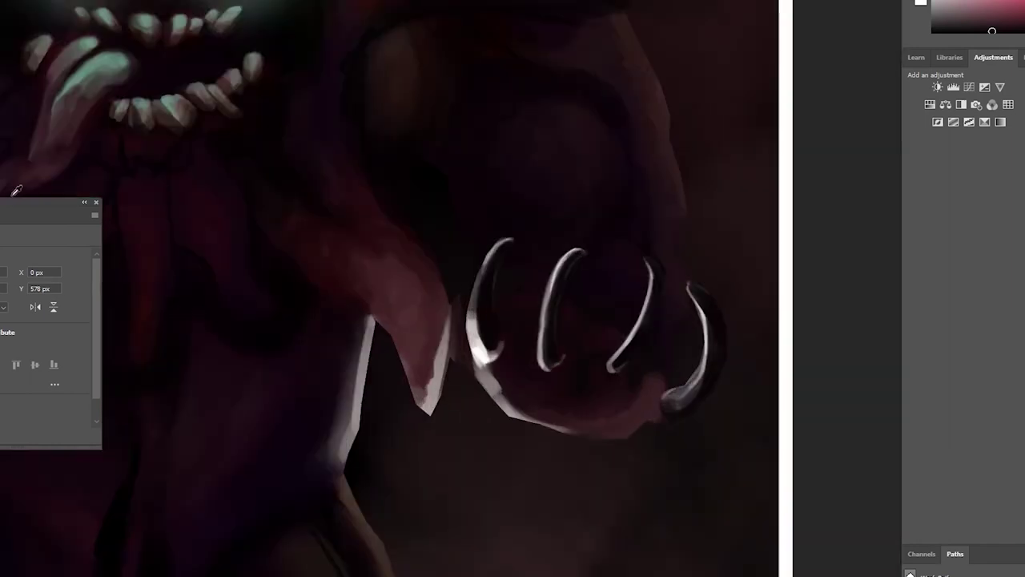
scroll(730, 389, "up", 1)
scroll(730, 388, "down", 1)
scroll(729, 352, "down", 2)
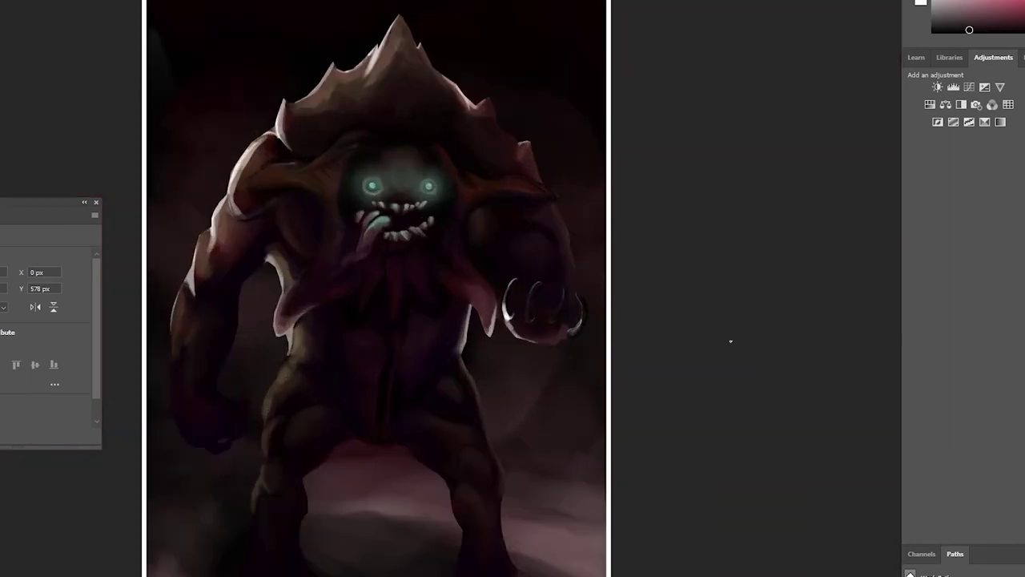
scroll(728, 343, "up", 2)
scroll(590, 376, "down", 3)
scroll(705, 419, "up", 3)
scroll(621, 422, "up", 2)
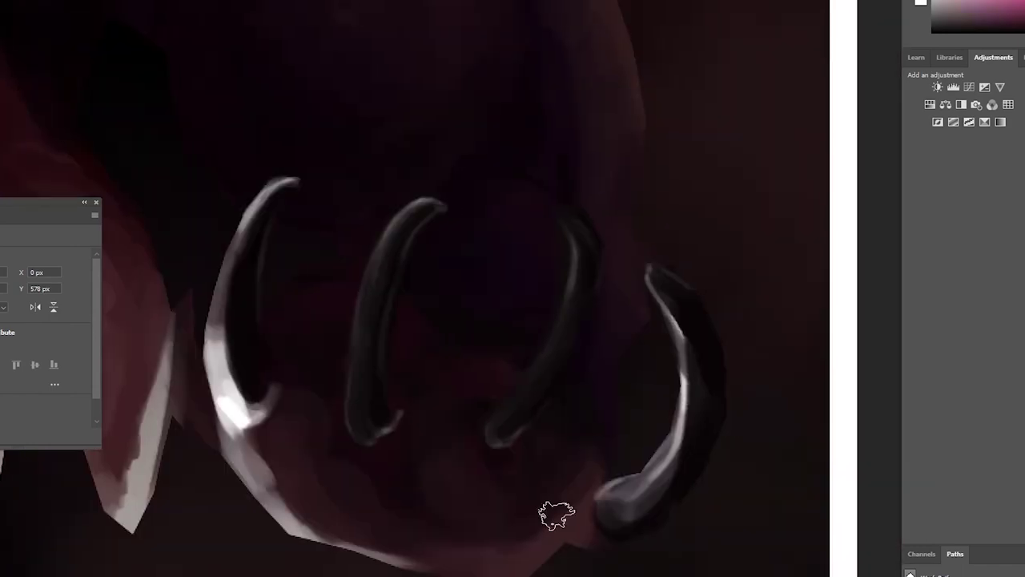
Sample dark and pinkish colours, darken a claw's bright edge, then add a Black & White adjustment.
left_click(330, 405, "alt")
left_click(517, 385, "alt")
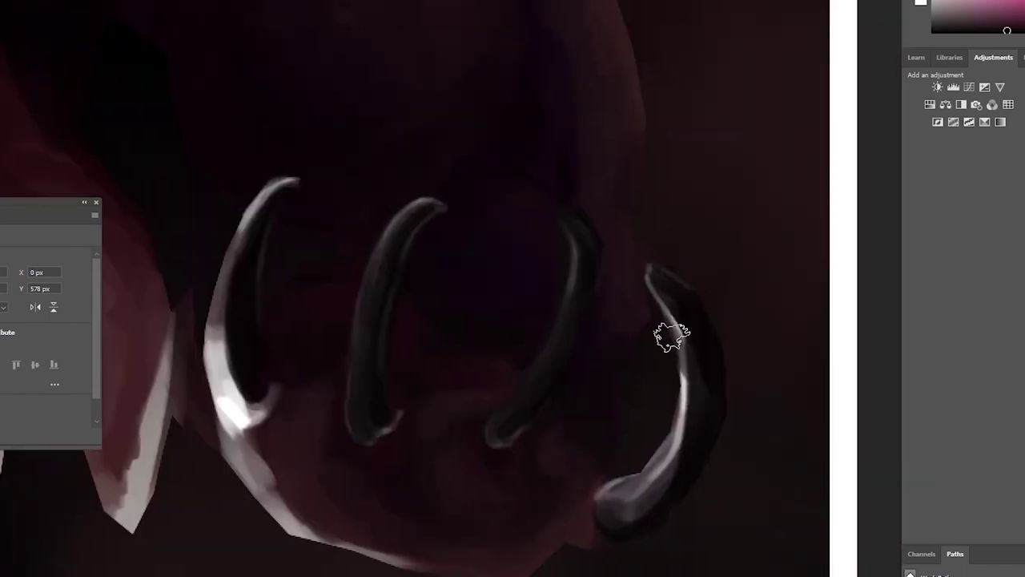
scroll(668, 336, "down", 3)
scroll(675, 343, "up", 1)
scroll(675, 343, "up", 2)
scroll(432, 355, "up", 1)
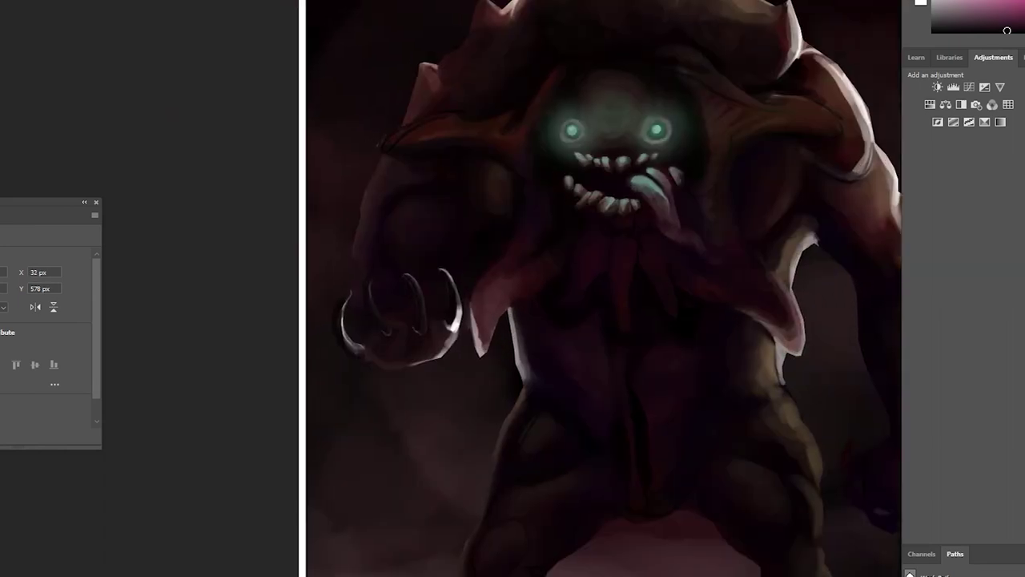
scroll(432, 355, "up", 2)
left_click(432, 354, "alt")
scroll(441, 275, "down", 1)
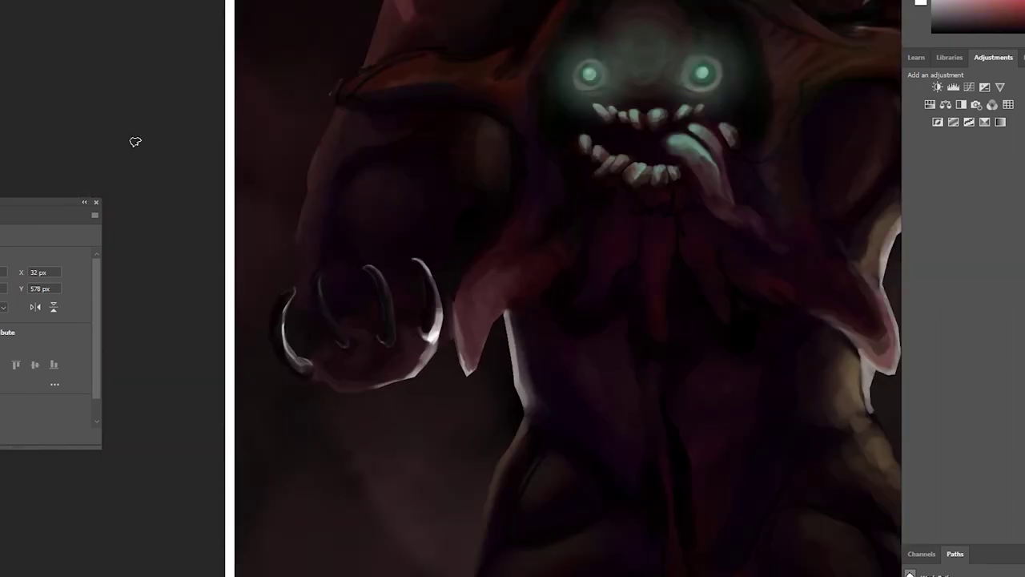
scroll(579, 194, "down", 1)
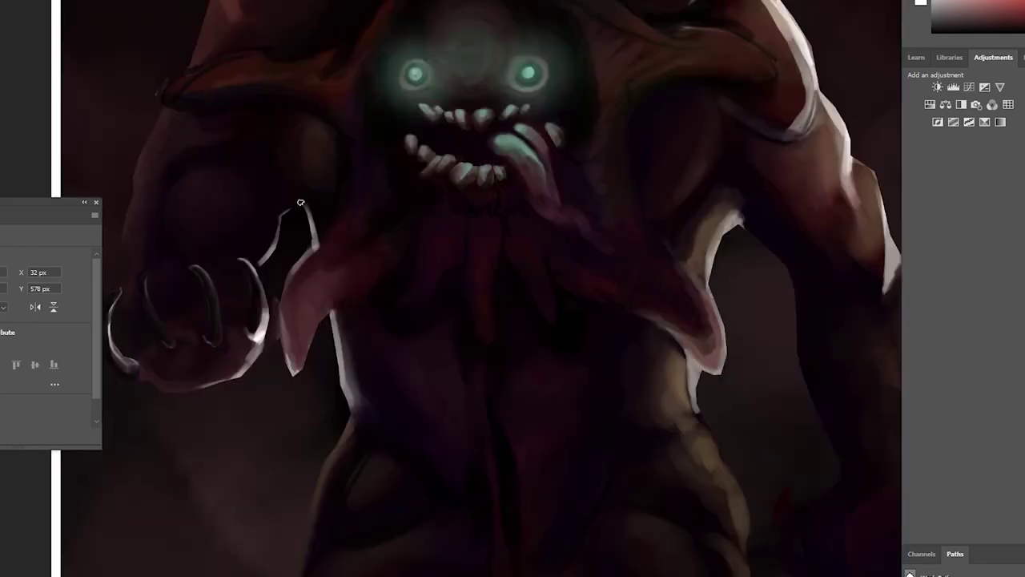
scroll(297, 206, "up", 3)
left_click_drag(238, 246, 274, 175)
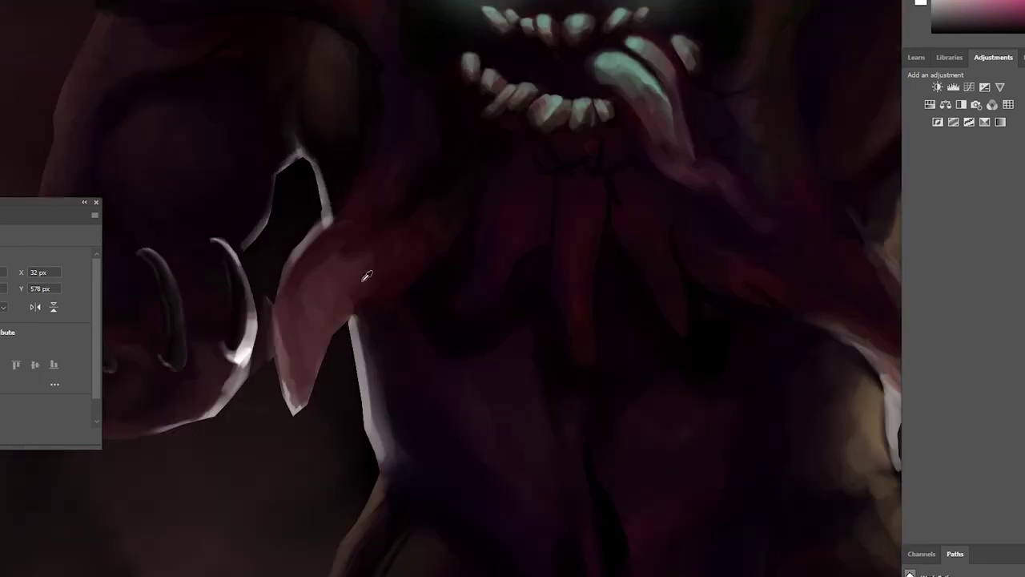
scroll(303, 233, "down", 3)
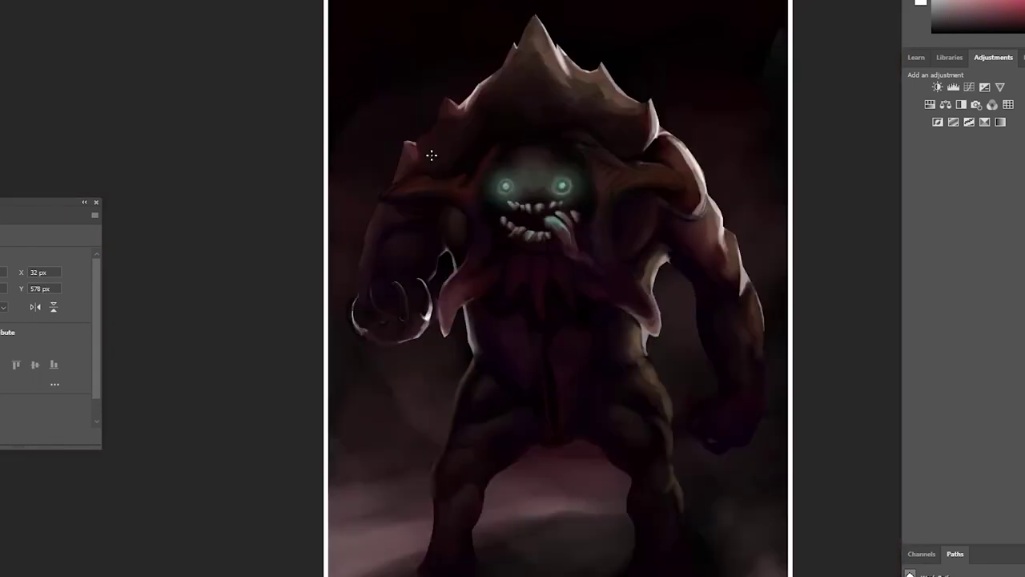
scroll(430, 155, "down", 1)
left_click(961, 104)
scroll(741, 290, "down", 2)
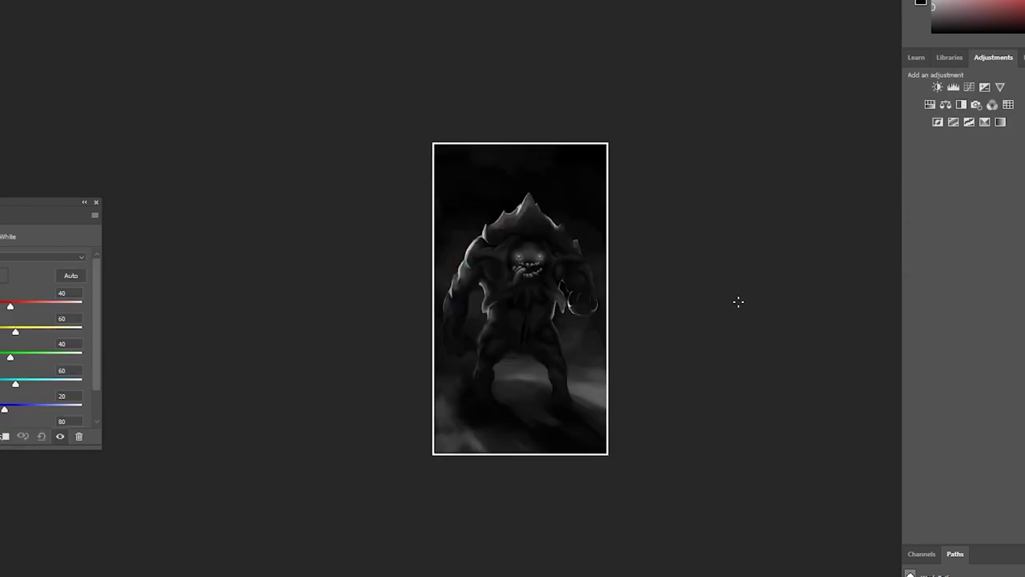
scroll(738, 302, "up", 2)
key("ctrl+z")
scroll(686, 343, "up", 1)
scroll(338, 403, "up", 2)
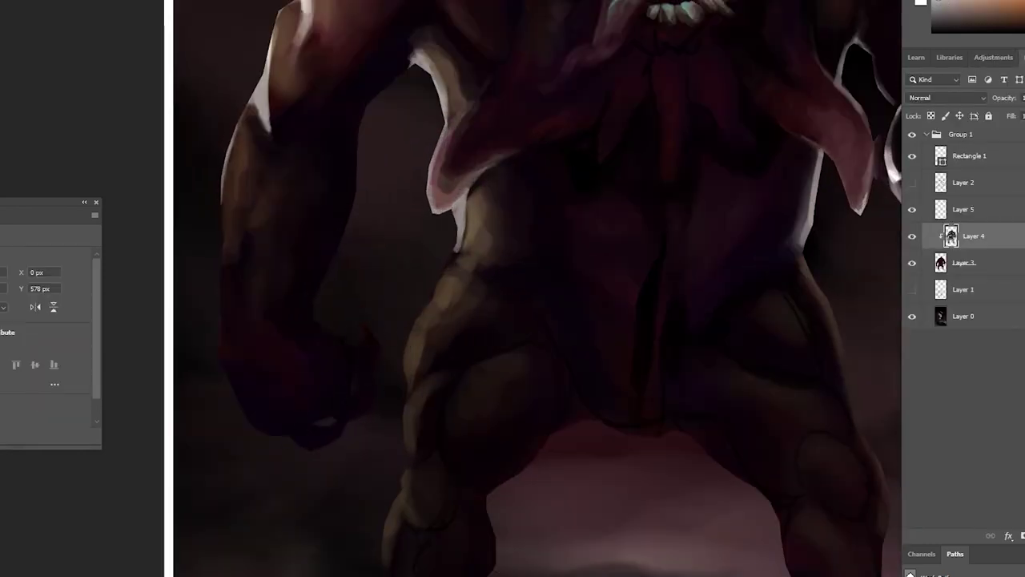
scroll(388, 393, "up", 1)
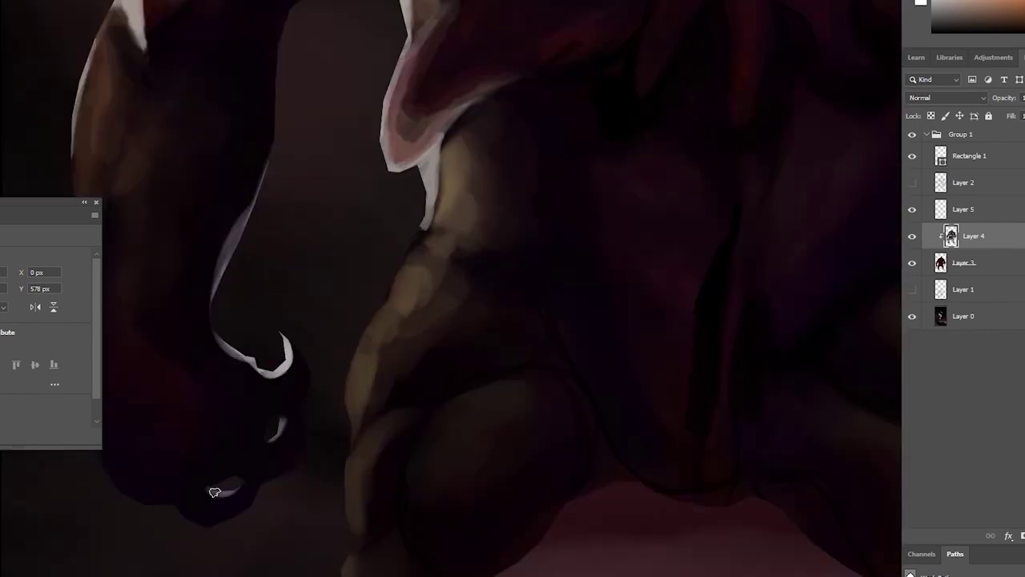
scroll(435, 415, "down", 2)
scroll(355, 343, "up", 1)
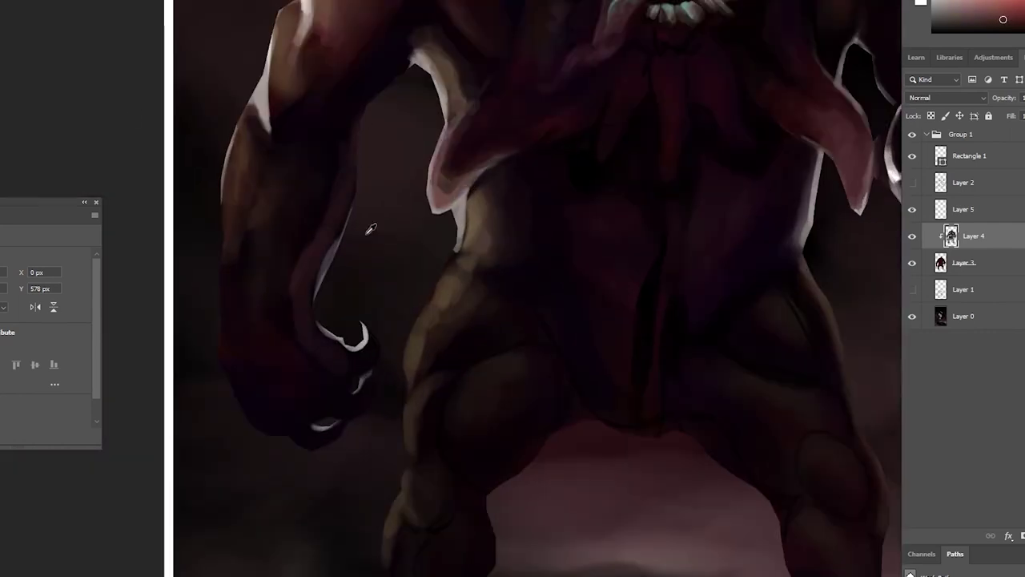
left_click(259, 220, "alt")
mouse_move(293, 270)
left_mouse_down()
mouse_move(320, 312)
mouse_move(371, 353)
left_mouse_up()
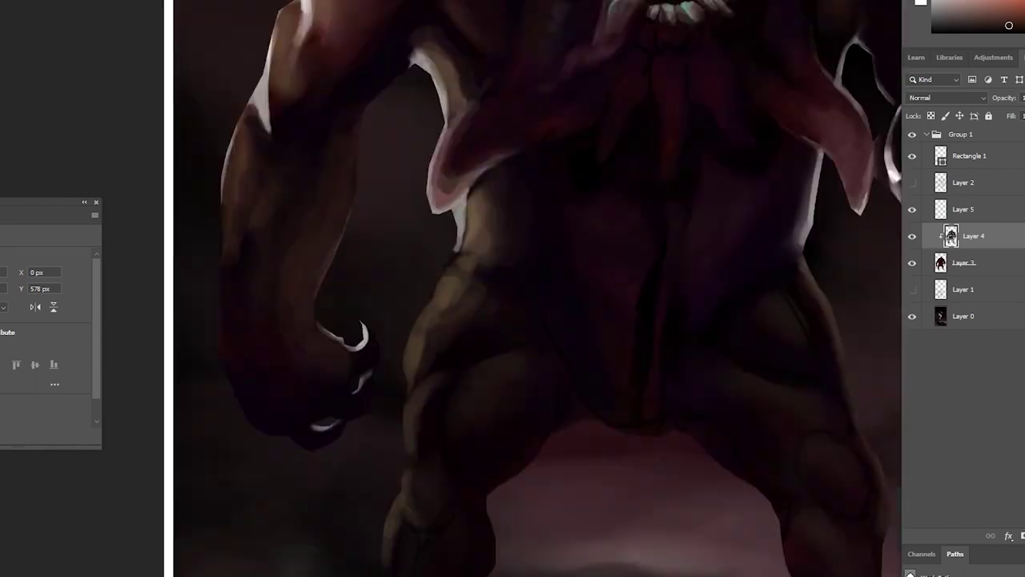
left_click(301, 181, "alt")
scroll(268, 324, "down", 3)
scroll(516, 234, "up", 4)
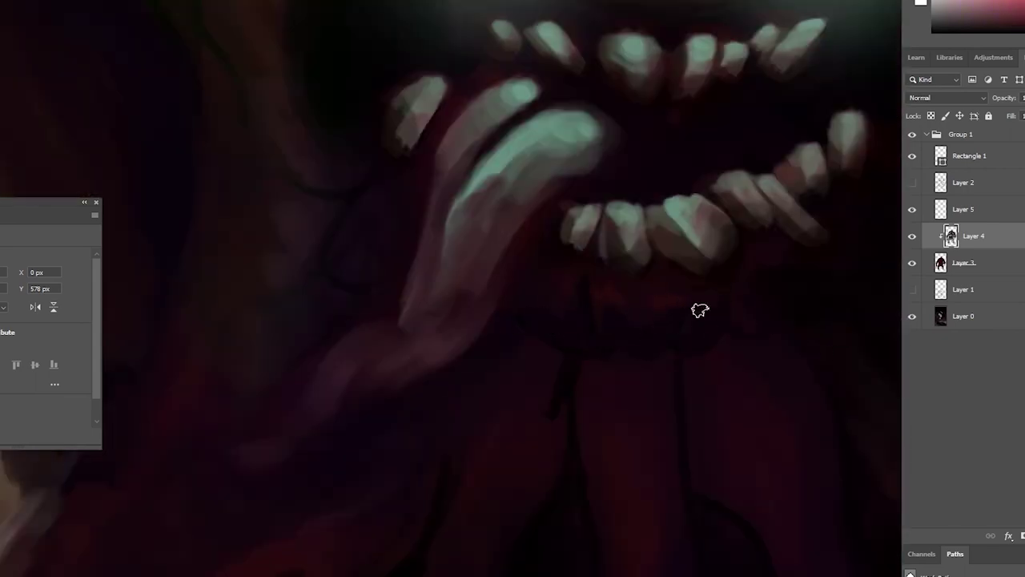
scroll(556, 309, "down", 2)
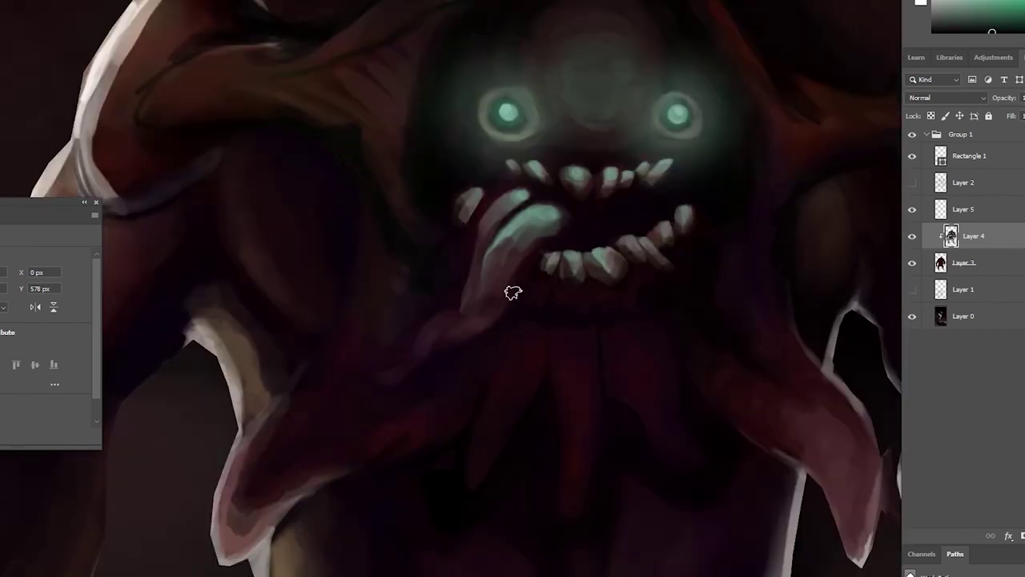
scroll(504, 293, "down", 2)
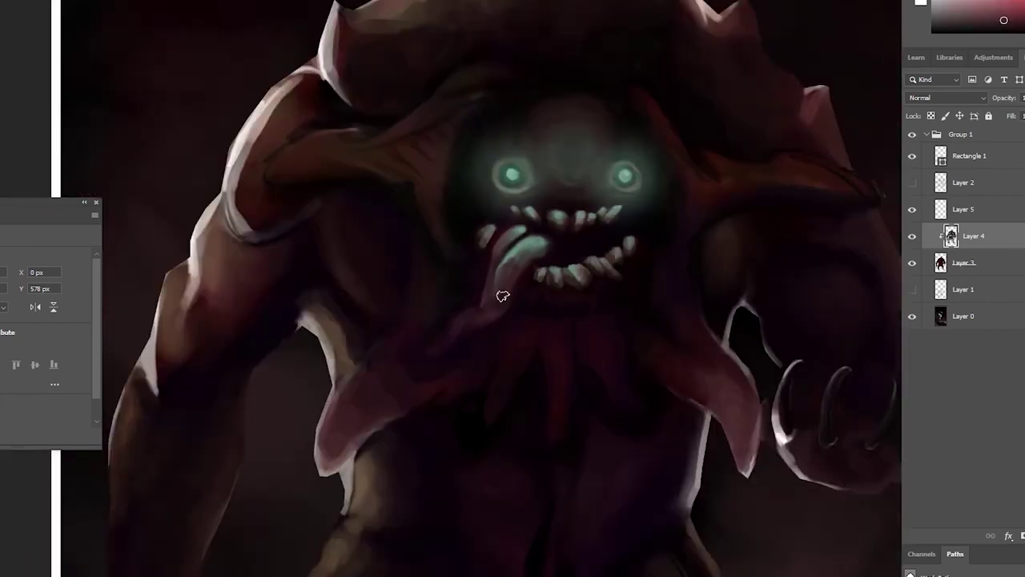
scroll(502, 297, "down", 1)
scroll(502, 296, "up", 1)
scroll(502, 296, "up", 1)
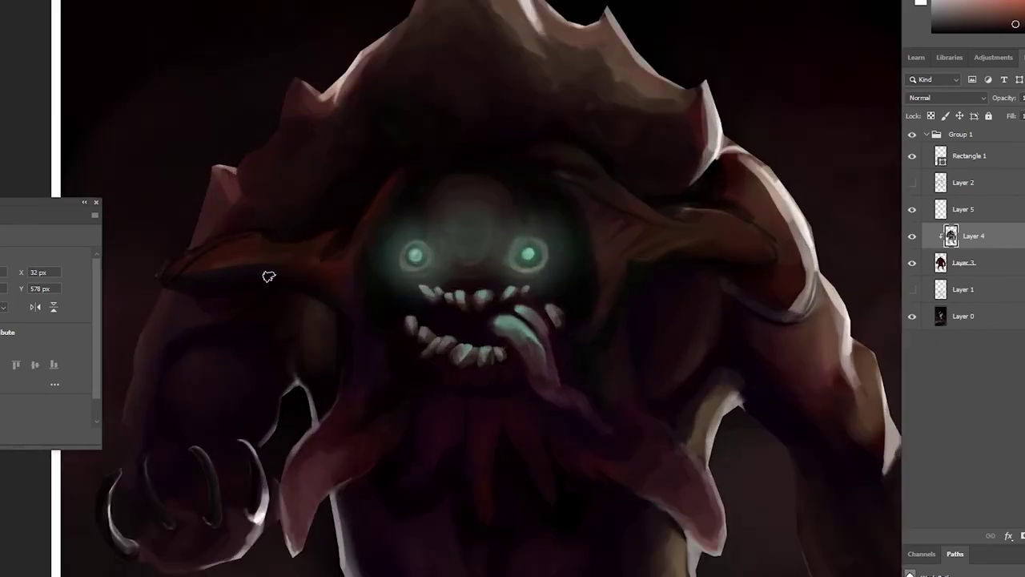
scroll(637, 249, "up", 1)
scroll(637, 249, "up", 1)
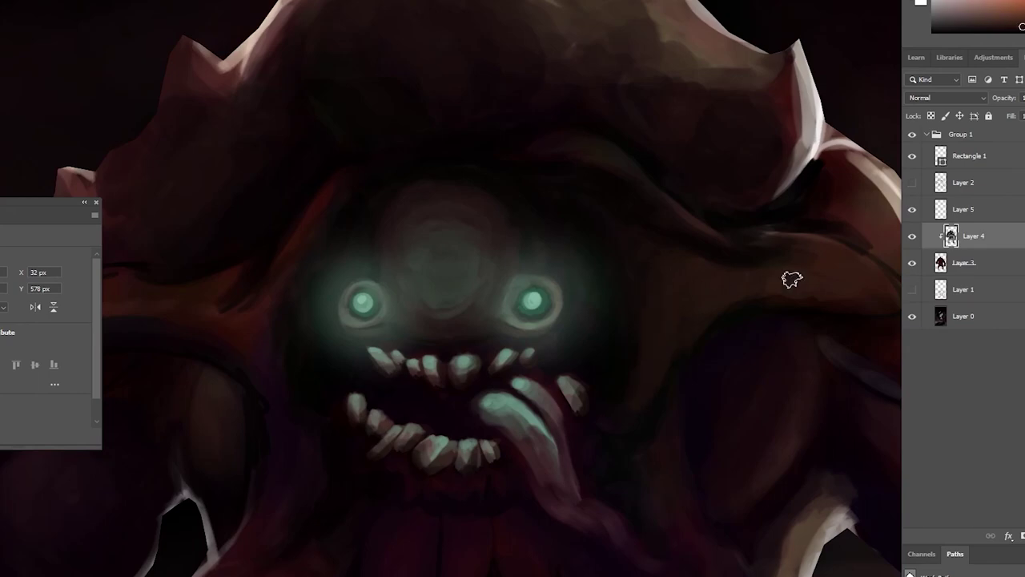
scroll(793, 279, "right", 2)
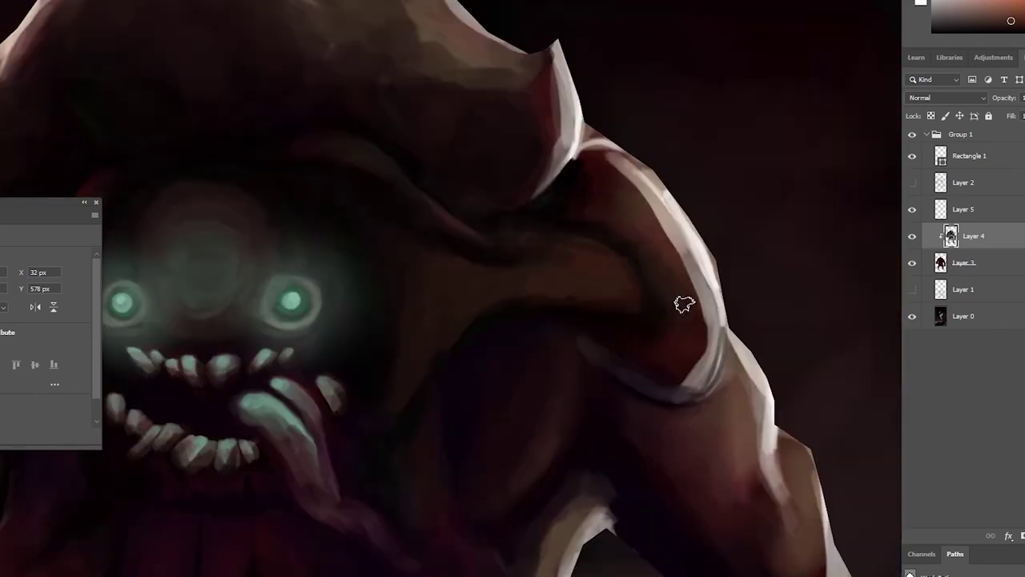
scroll(767, 283, "down", 3)
scroll(766, 284, "down", 1)
Smudge the white-edged left shoulder ridge into brown, blending it into the body.
scroll(767, 284, "up", 1)
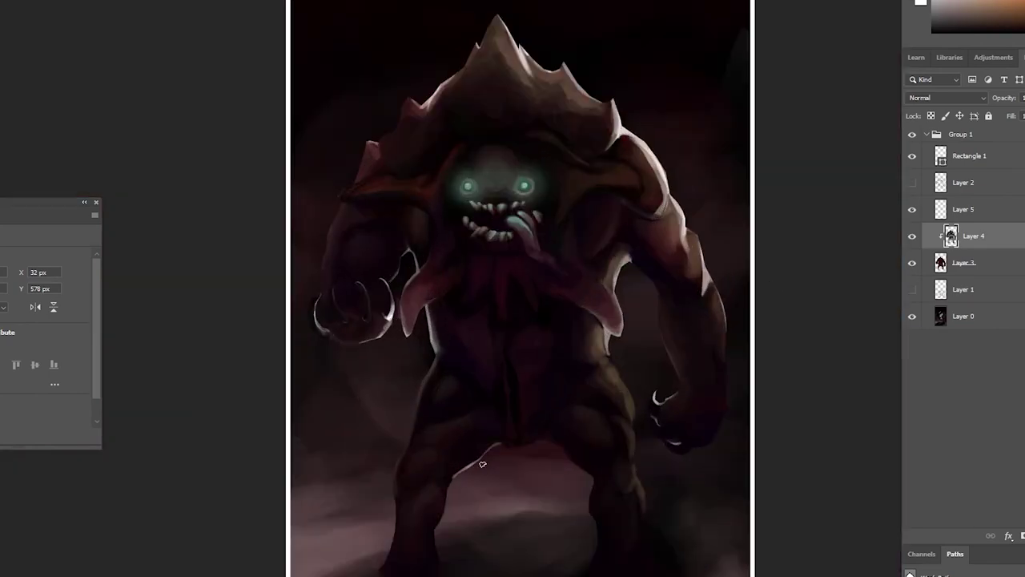
scroll(766, 284, "down", 1)
key("ctrl+plus")
key("ctrl+plus")
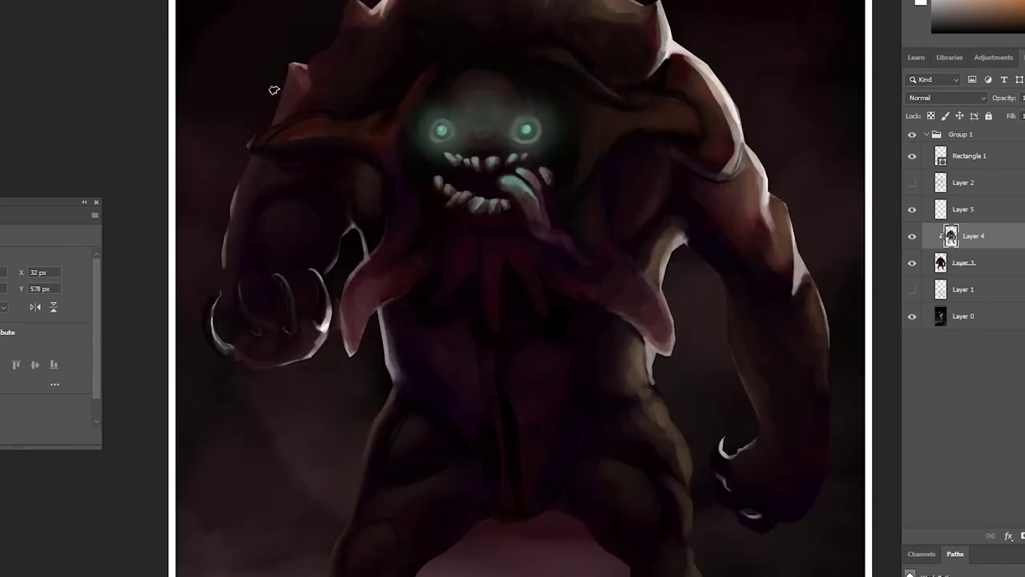
key("ctrl+minus")
key("ctrl+minus")
key("ctrl+plus")
key("ctrl+plus")
key("ctrl+plus")
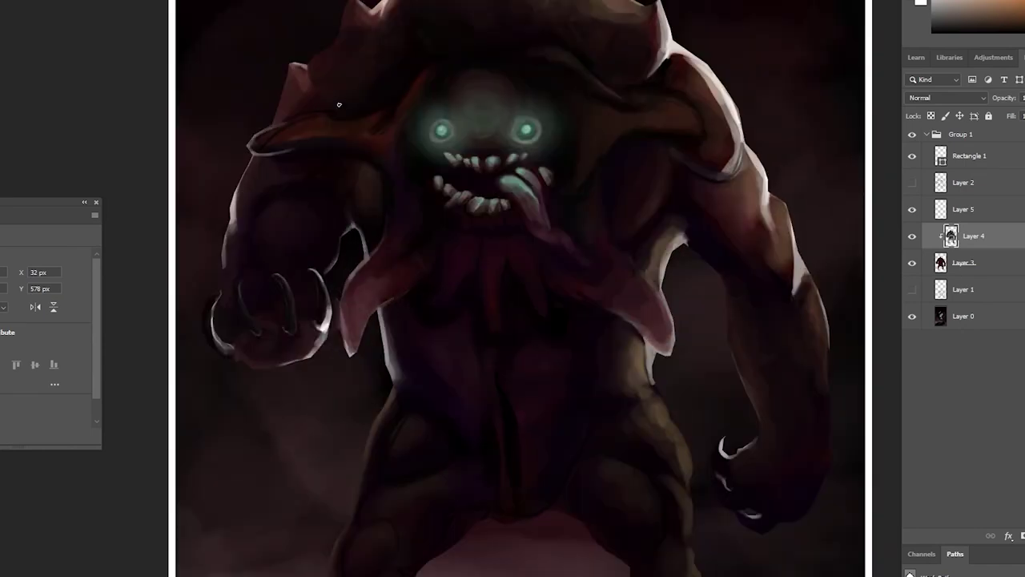
key("ctrl+plus")
mouse_move(294, 281)
left_mouse_down()
mouse_move(268, 317)
mouse_move(368, 320)
left_mouse_up()
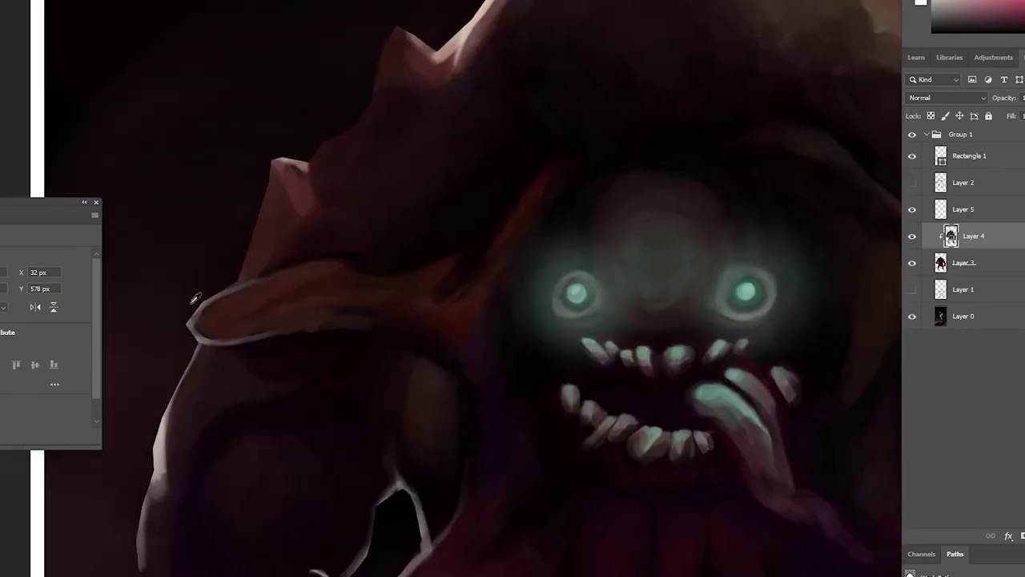
mouse_move(210, 340)
left_mouse_down()
mouse_move(427, 326)
mouse_move(292, 253)
left_mouse_up()
key("ctrl+minus")
key("ctrl+minus")
key("ctrl+plus")
key("ctrl+plus")
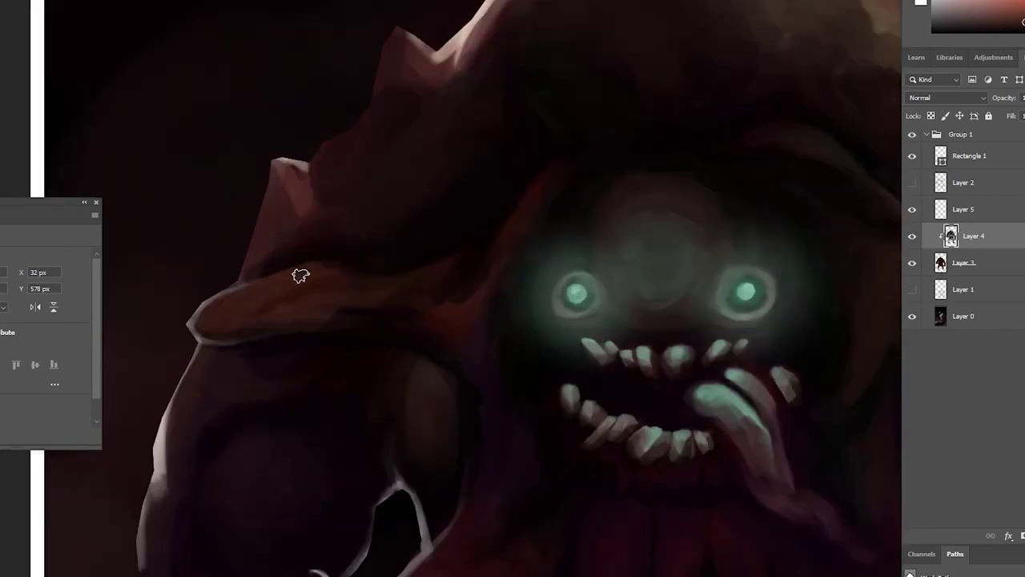
key("ctrl+minus")
key("ctrl+minus")
key("ctrl+minus")
key("ctrl+plus")
key("ctrl+minus")
key("ctrl+minus")
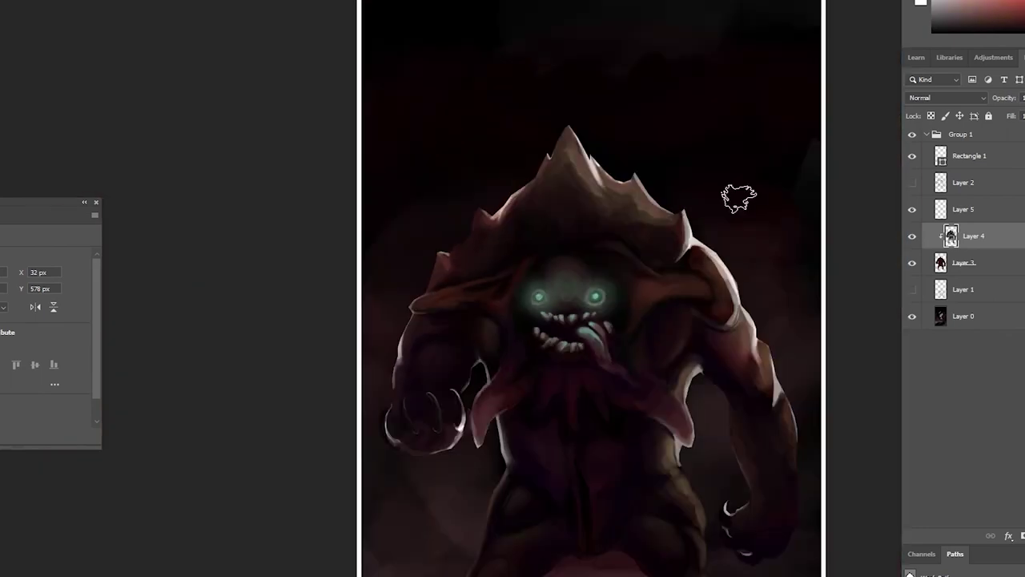
key("ctrl+plus")
key("ctrl+plus")
key("ctrl+plus")
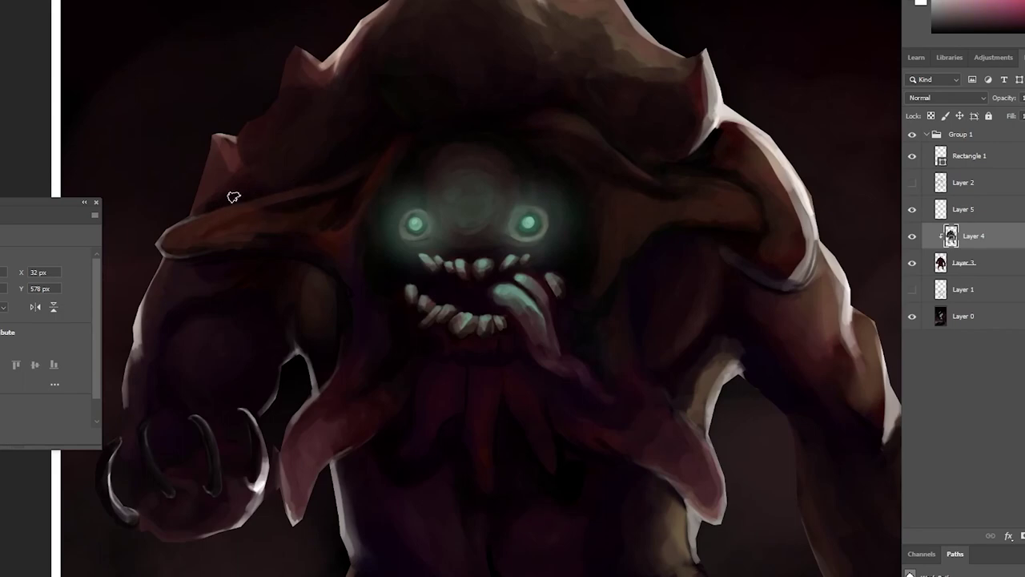
Review the lower body and legs, sample dark red and the teal eye glow, then fit the painting.
scroll(829, 285, "up", 3)
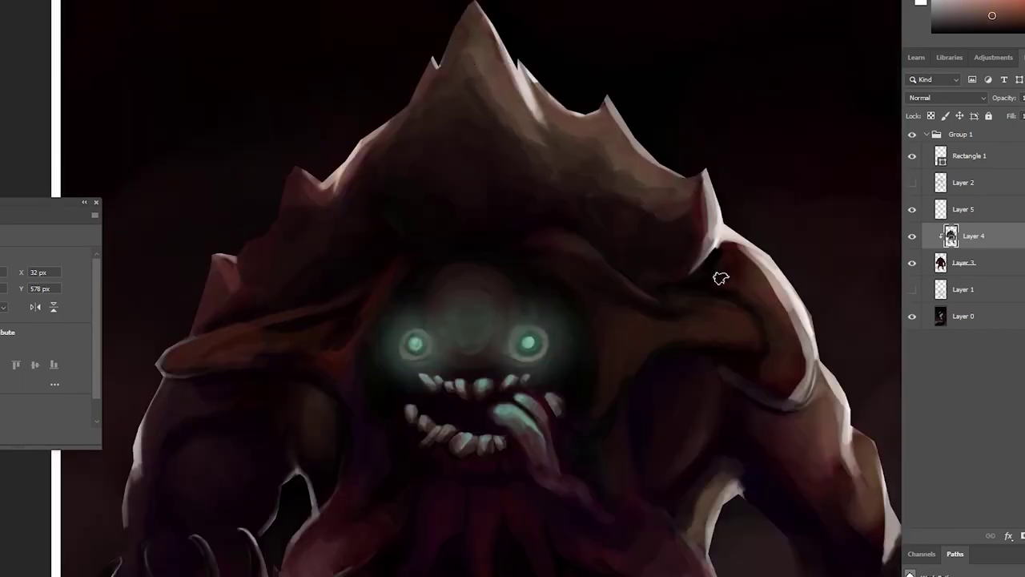
left_click_drag(721, 278, 589, 278)
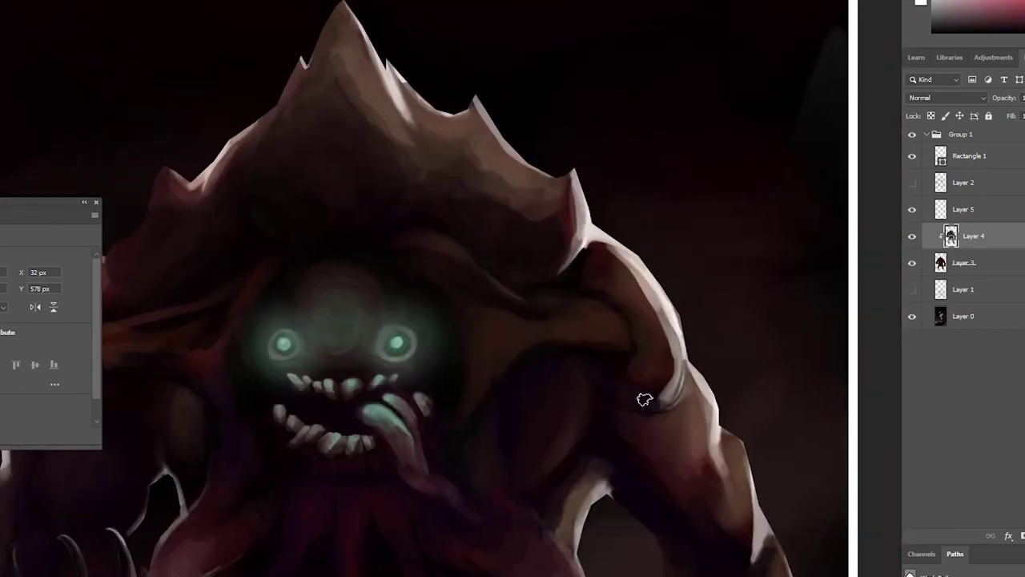
left_click_drag(644, 399, 691, 344)
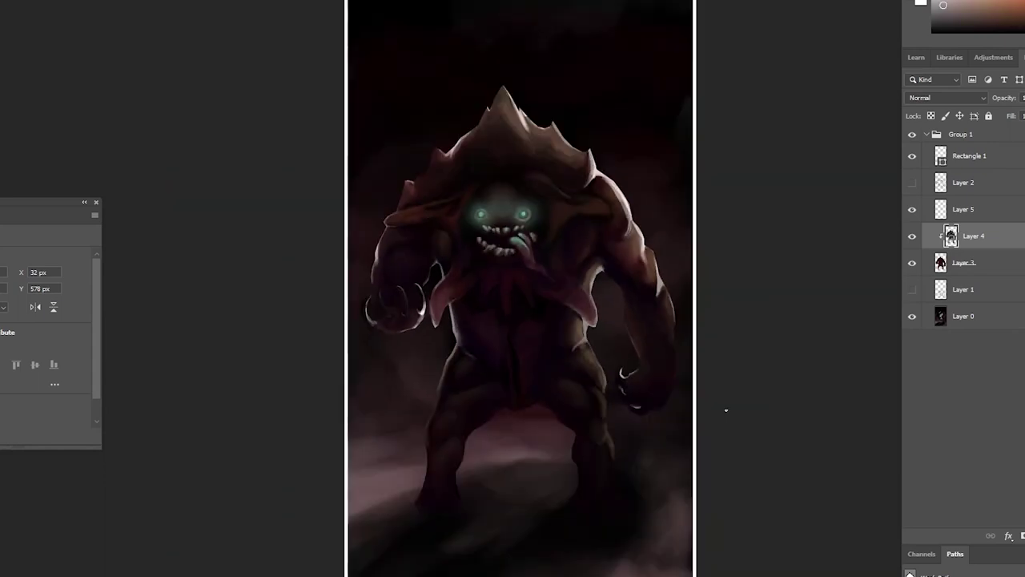
left_click_drag(685, 442, 726, 412)
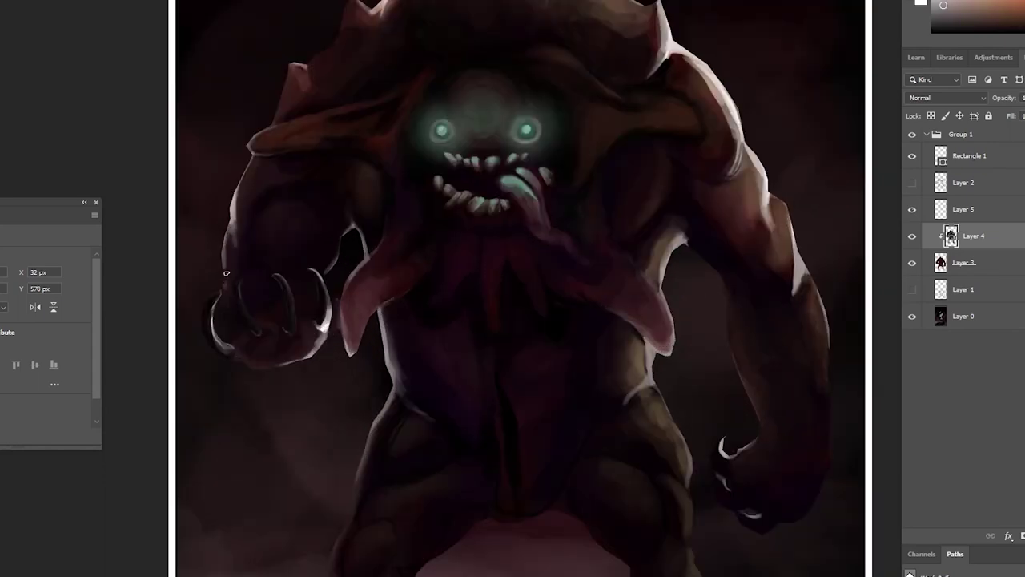
key("ctrl+minus")
key("ctrl+plus")
key("ctrl+plus")
key("ctrl+plus")
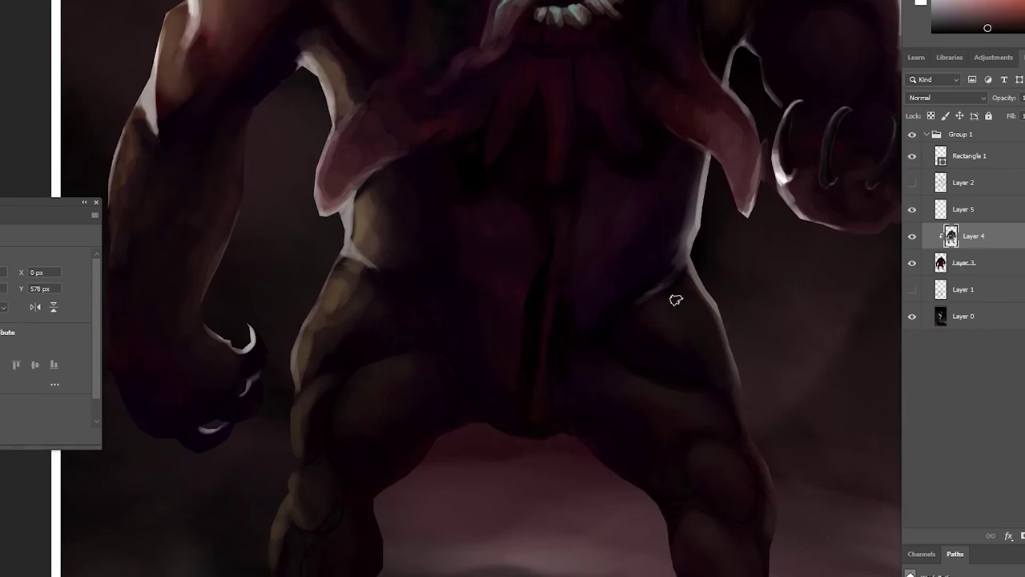
left_click_drag(730, 518, 690, 439)
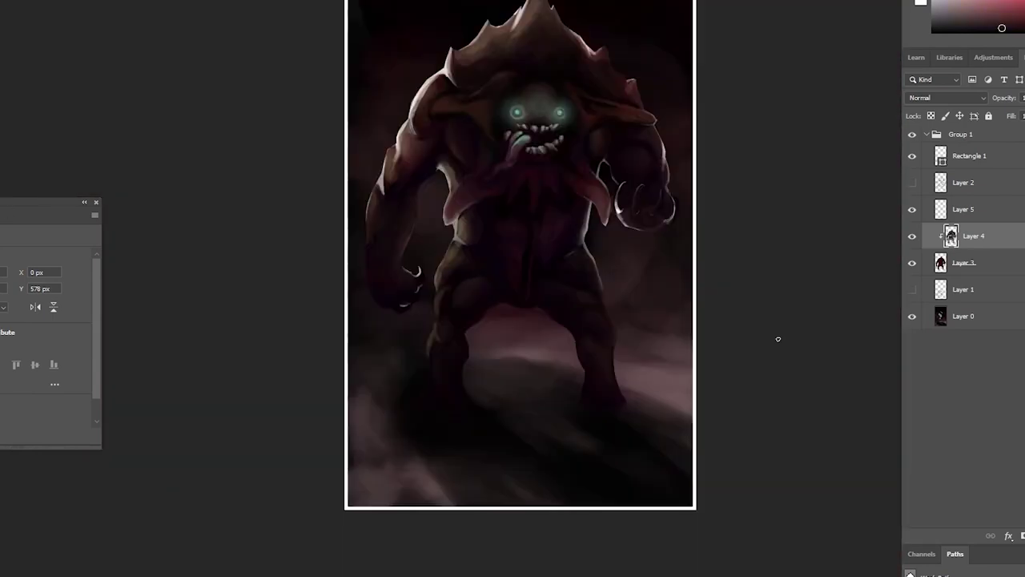
left_click_drag(767, 419, 309, 224)
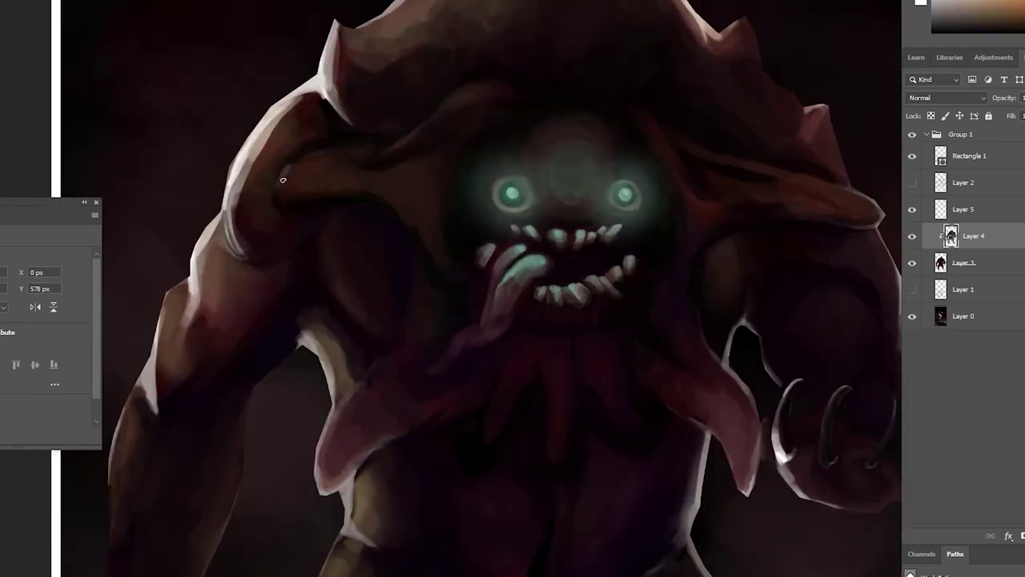
left_click(327, 177, "alt")
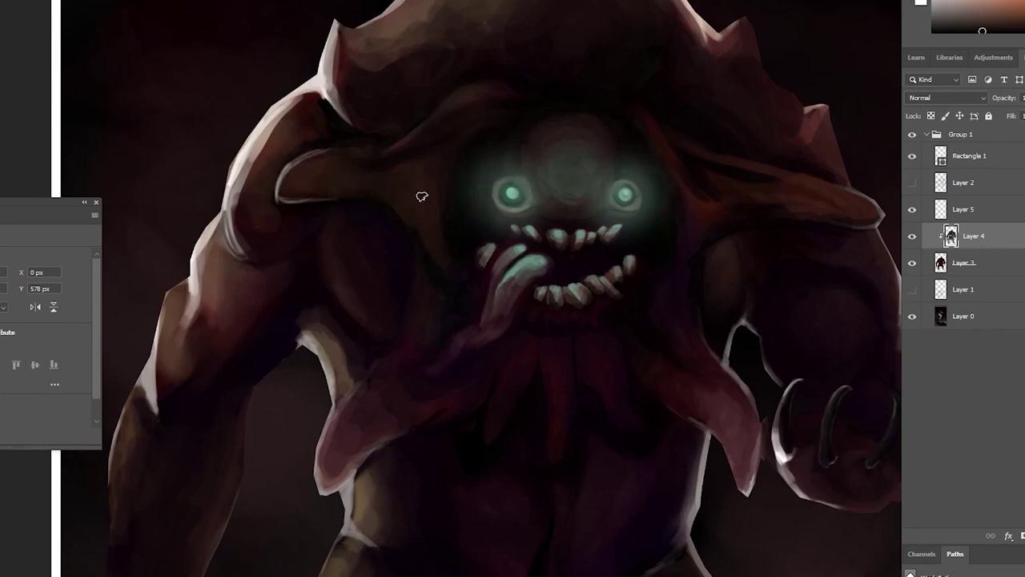
left_click(503, 276, "alt")
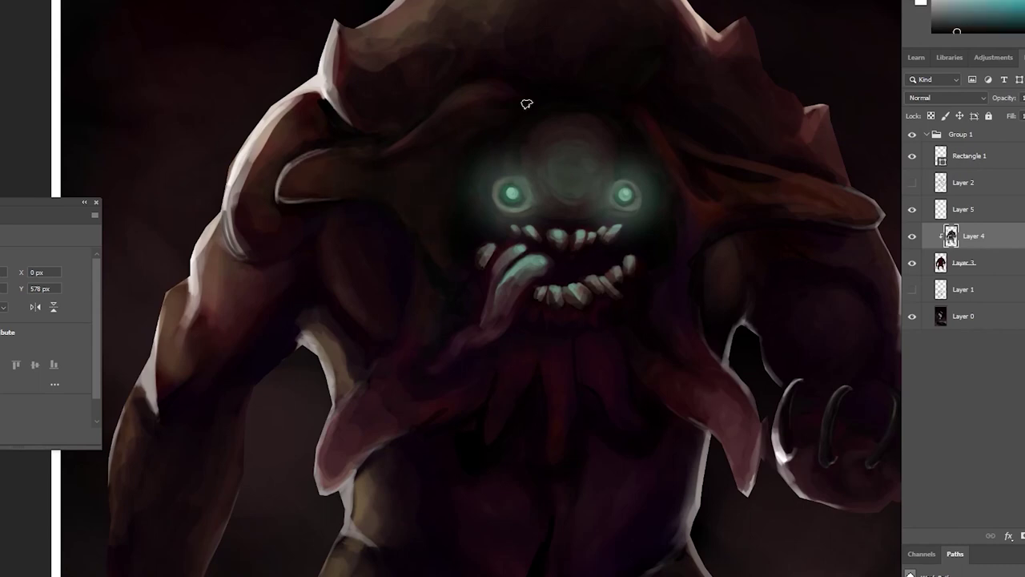
key("ctrl+0")
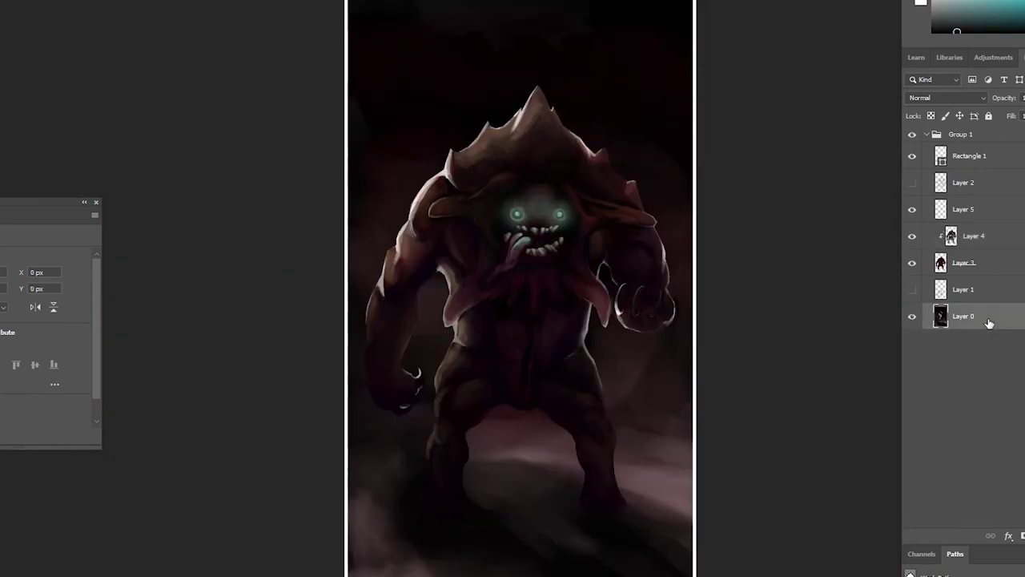
Try a Color Balance adjustment shifting shadows toward teal, then remove it.
left_click(993, 57)
left_click(961, 104)
left_click_drag(24, 302, 6, 313)
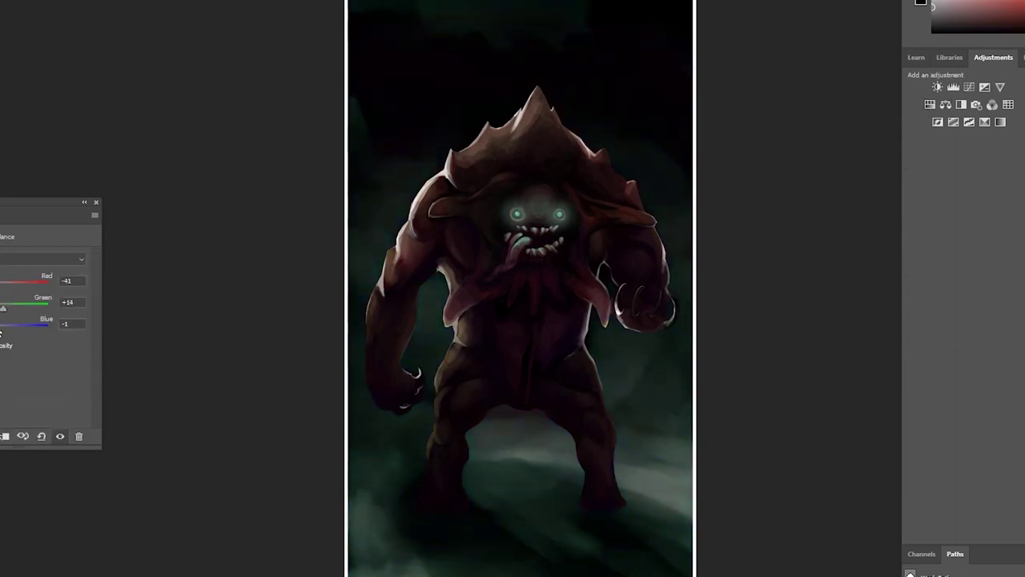
left_click(96, 201)
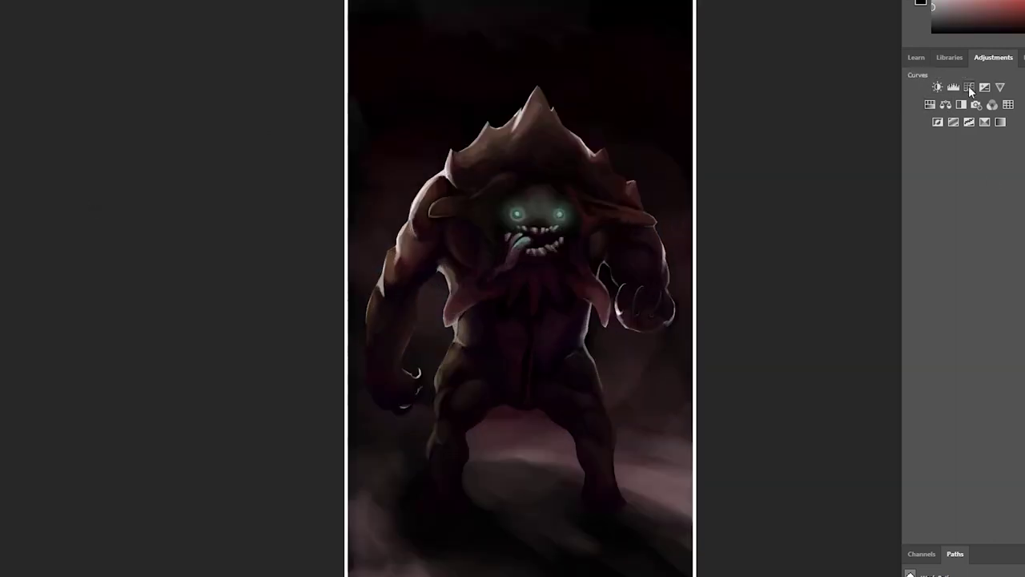
Add a new Color Balance with Red −12 and Blue +19, and save the PSD.
left_click(961, 104)
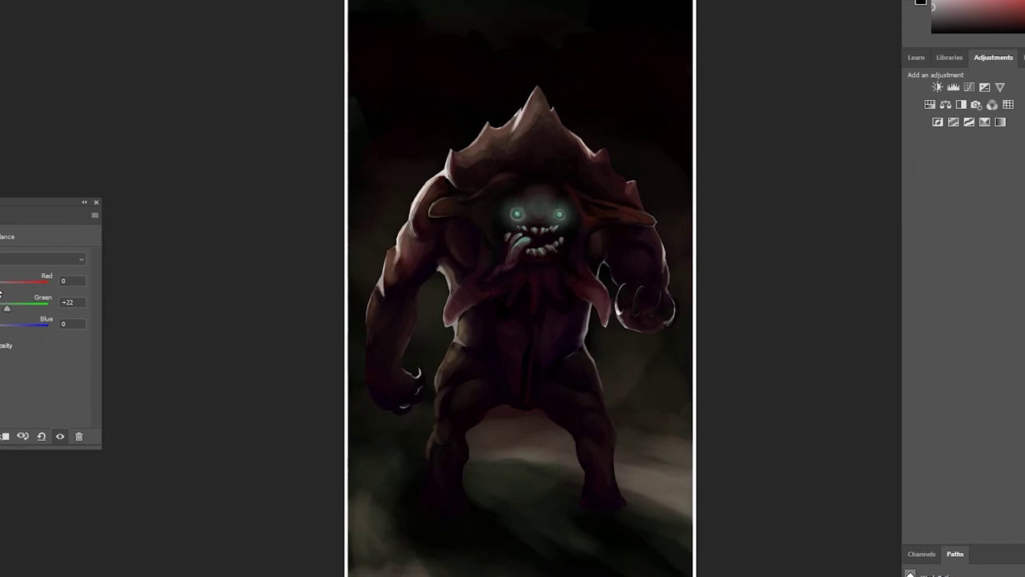
left_click_drag(1, 293, 5, 340)
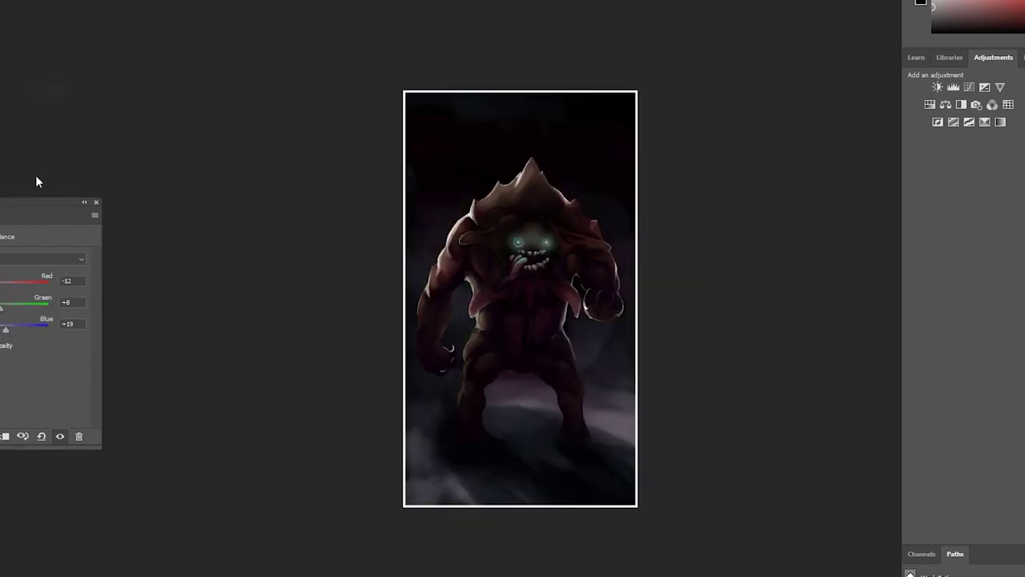
key("ctrl+shift+s")
key("Return")
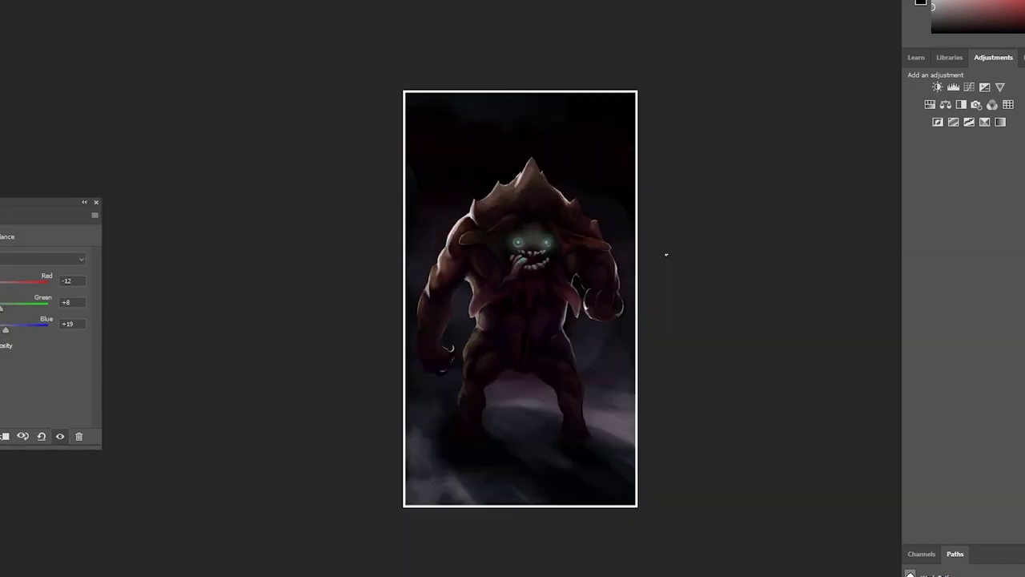